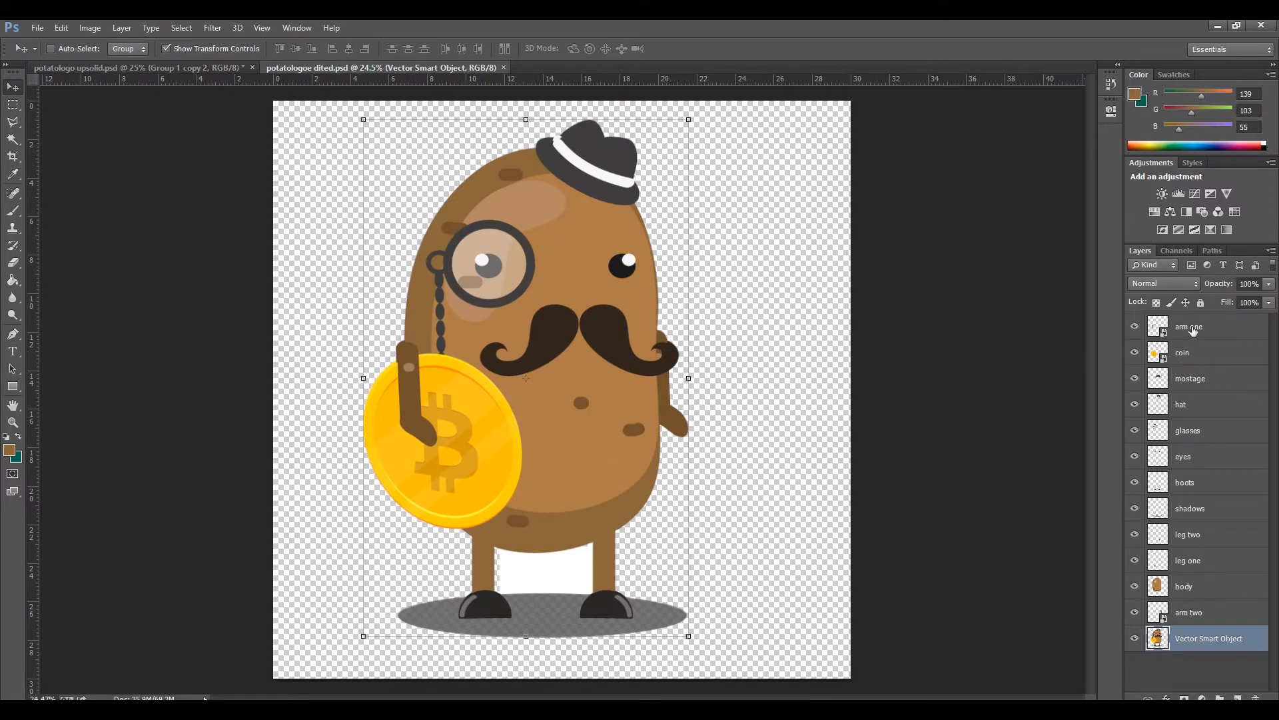
# Select the arm one, coin, mostage, hat, glasses, eyes and boots layers in turn to review the character's separated parts
pyautogui.click(1199, 328)
pyautogui.click(1204, 354)
pyautogui.click(1207, 383)
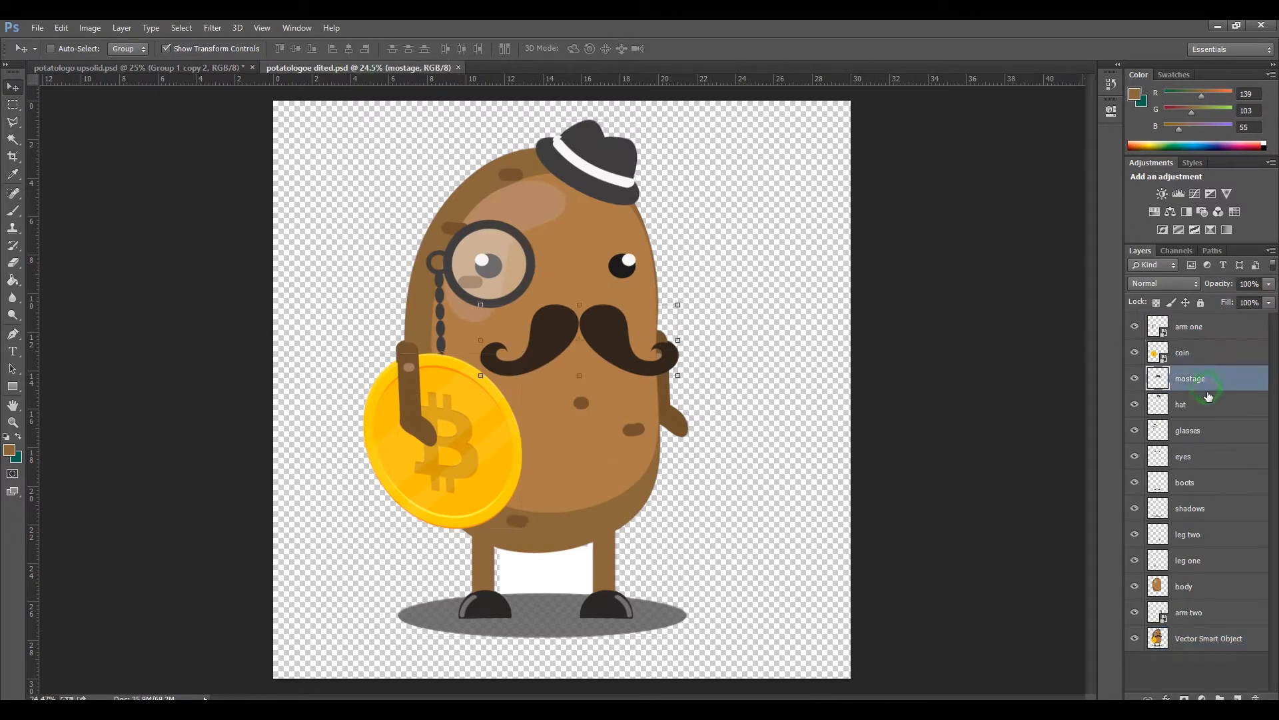
pyautogui.click(1210, 406)
pyautogui.click(1215, 432)
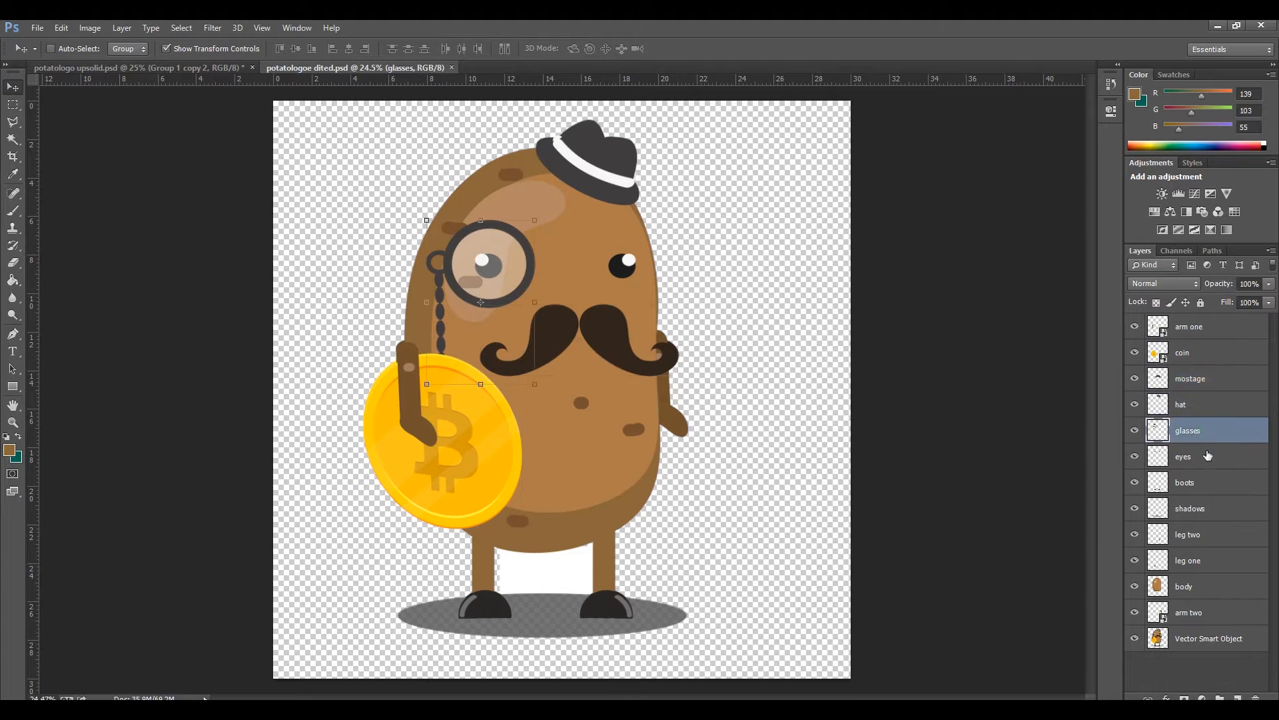
pyautogui.click(1208, 458)
pyautogui.click(1199, 491)
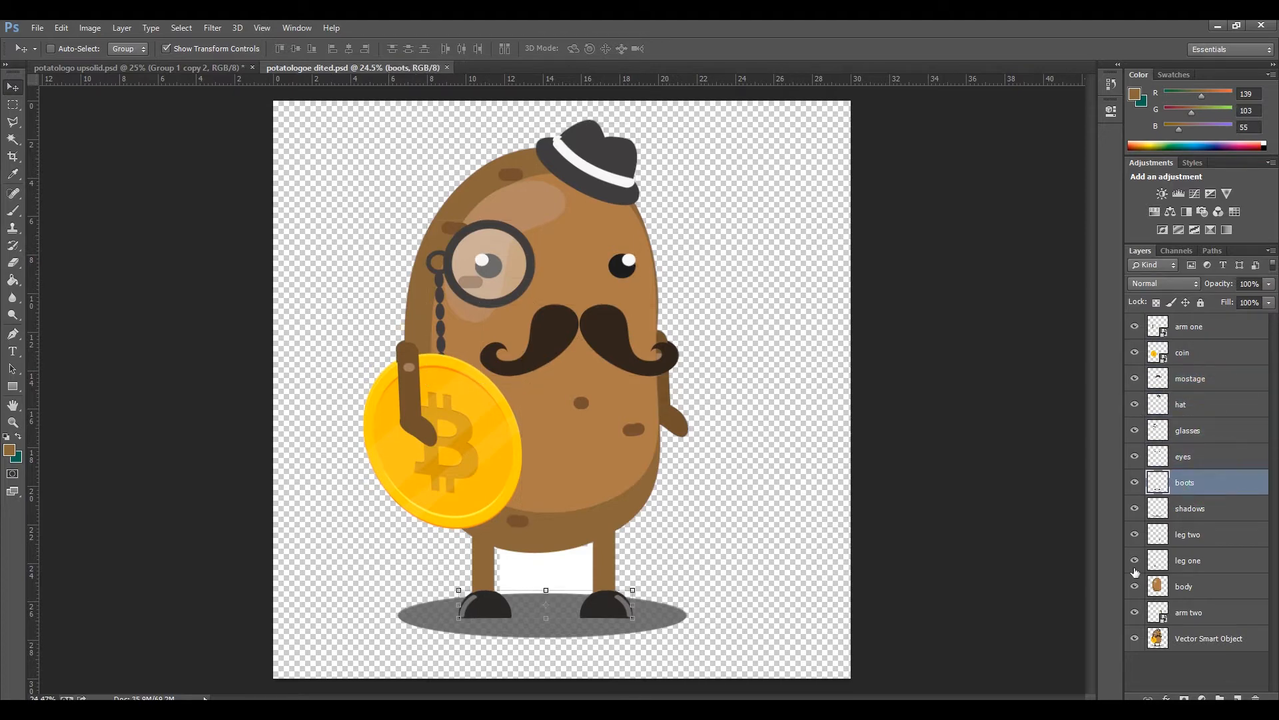
# Toggle the visibility of the body, leg one, arm two and Vector Smart Object layers to check how the parts are separated
pyautogui.click(1135, 586)
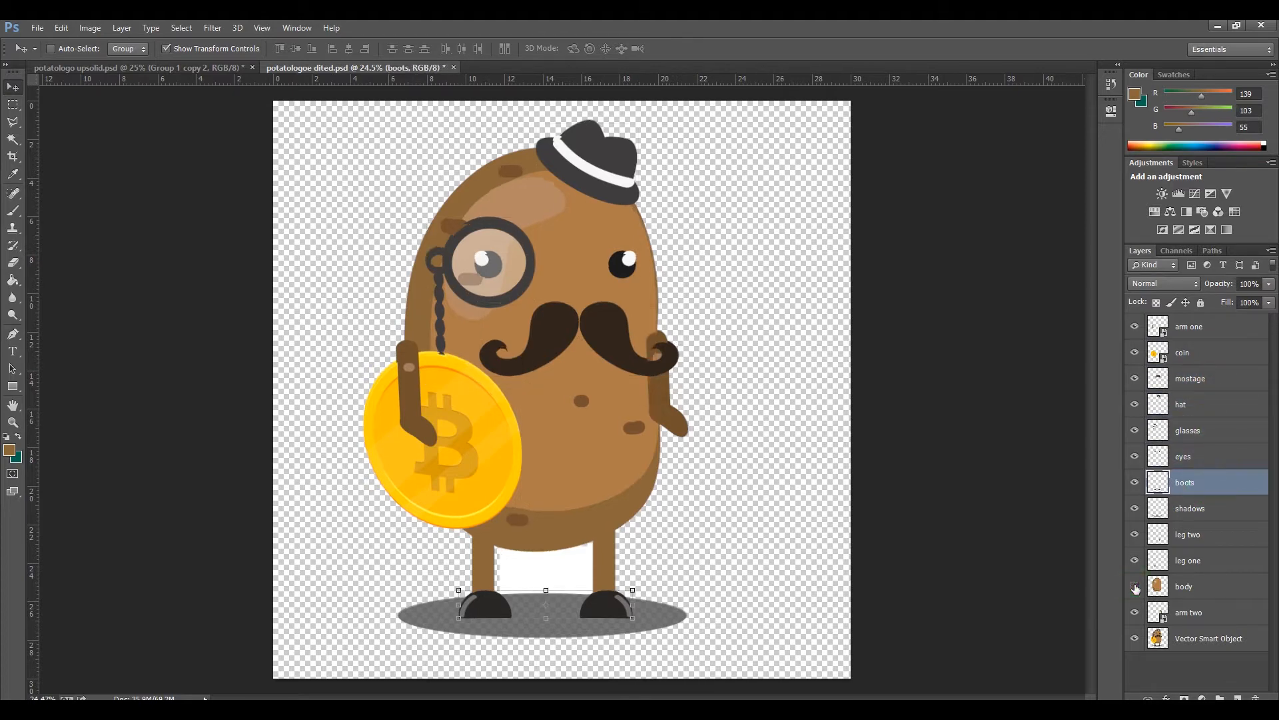
pyautogui.click(1135, 587)
pyautogui.click(1135, 561)
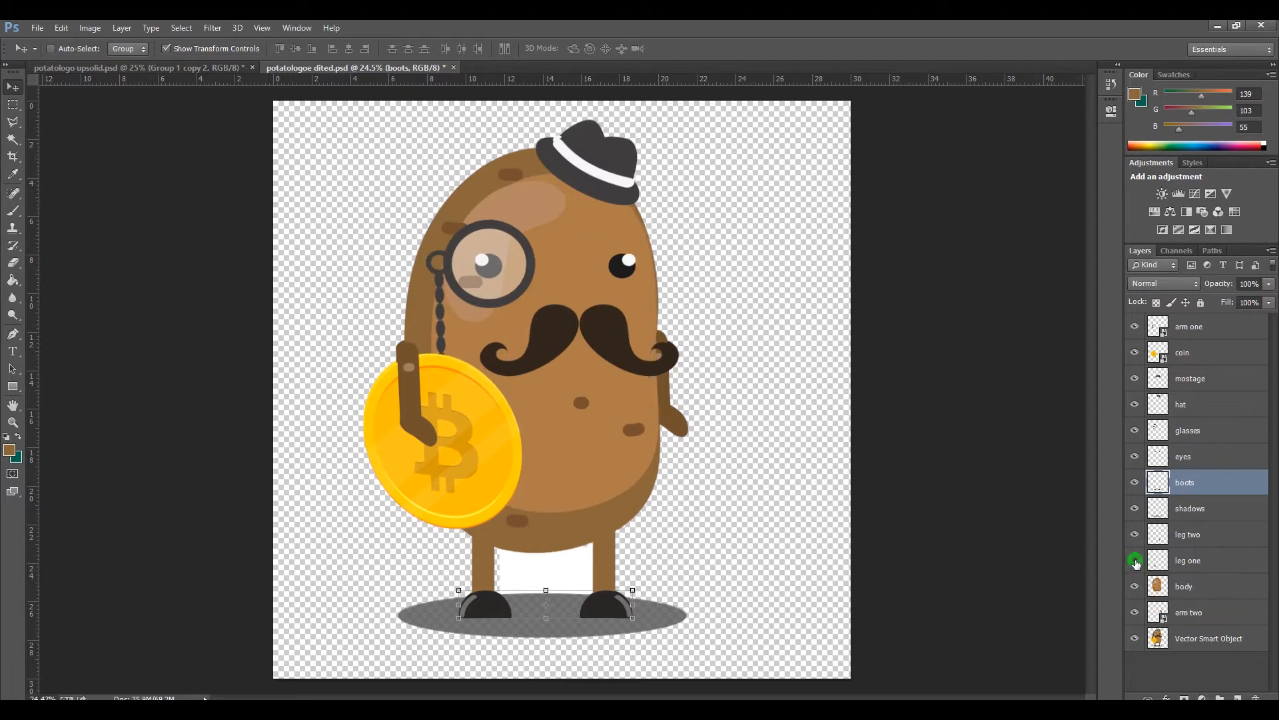
pyautogui.click(1136, 612)
pyautogui.click(1136, 638)
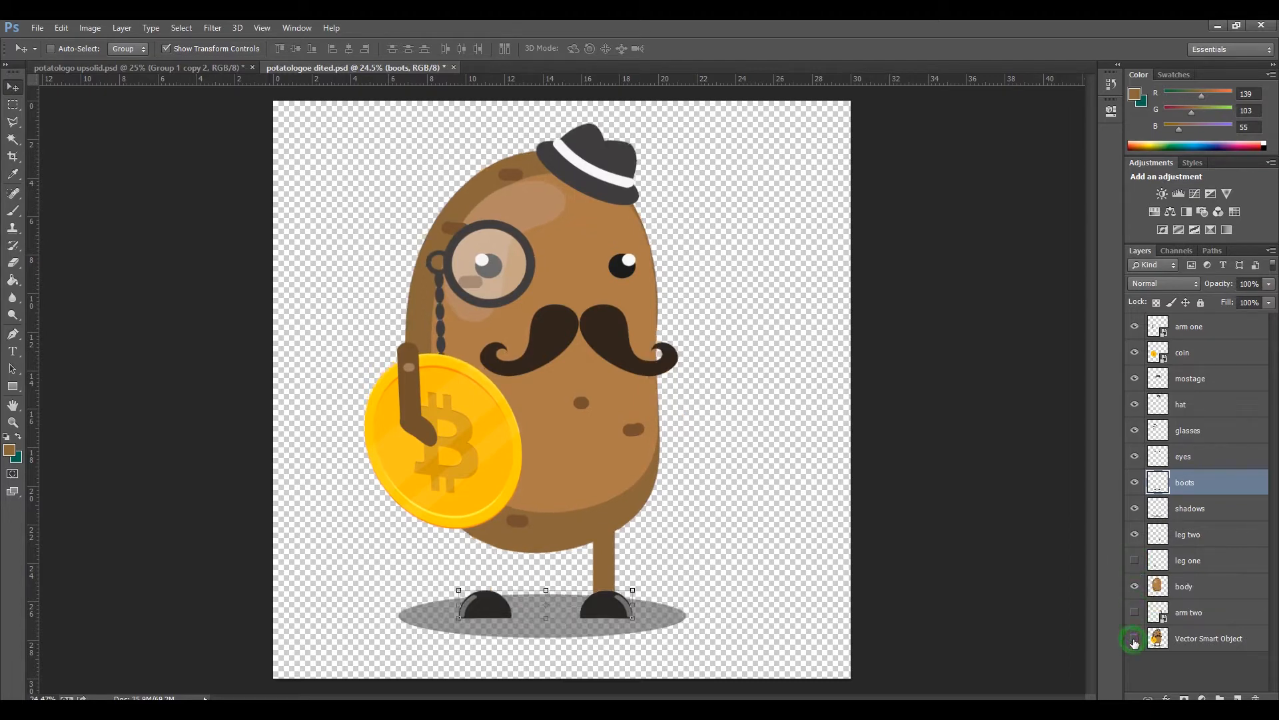
pyautogui.click(1136, 587)
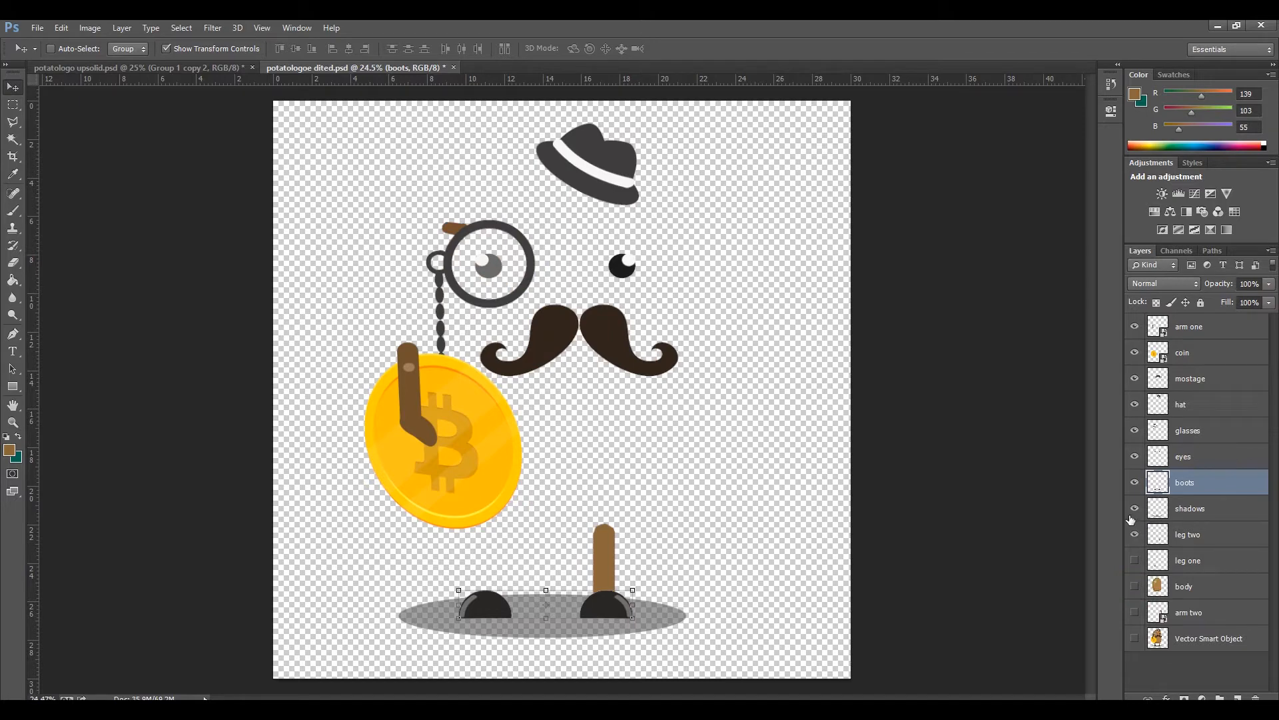
pyautogui.moveTo(1136, 560); pyautogui.dragTo(1136, 637)
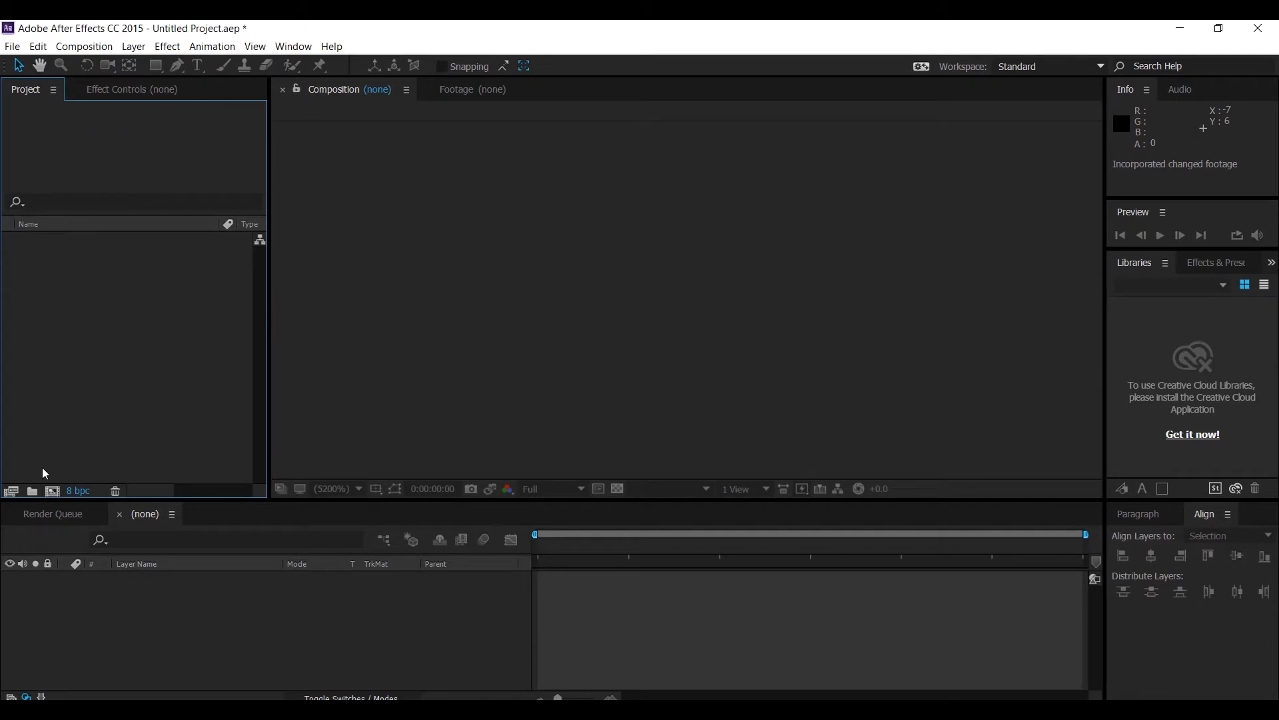
# Start a new composition in After Effects named CRIPTOPATETO at 30 frames per second
pyautogui.click(53, 491)
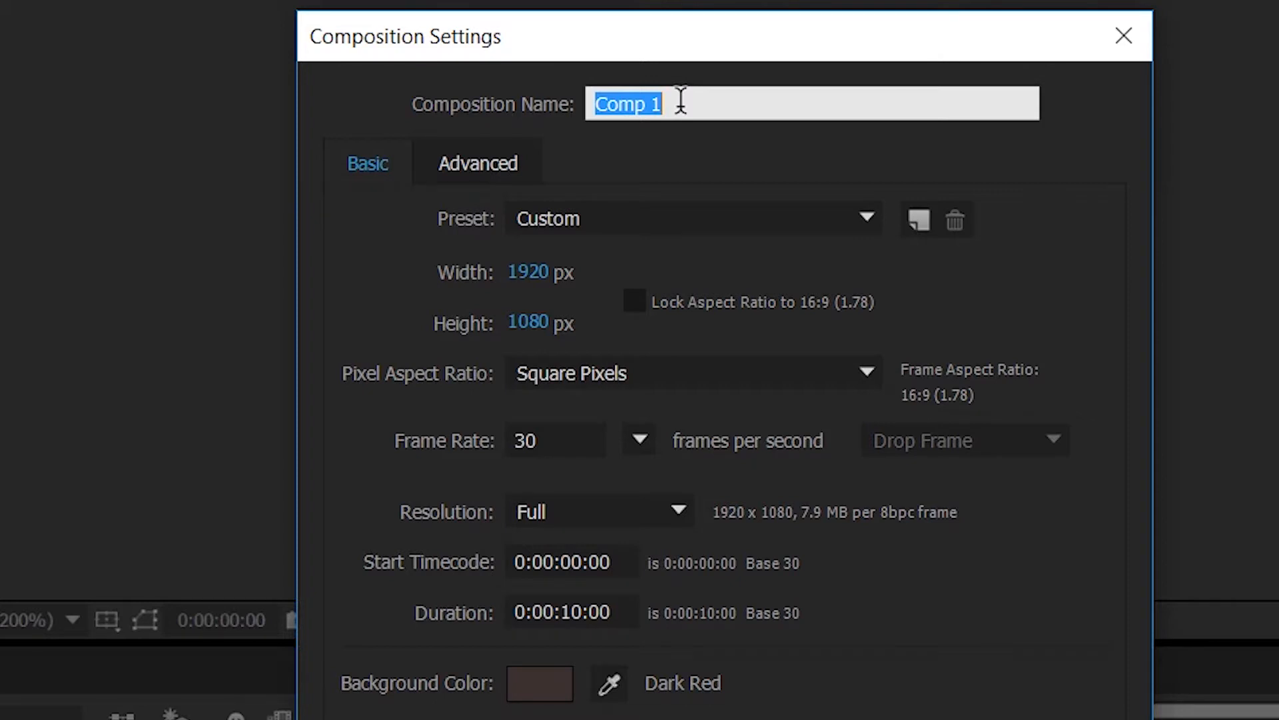
pyautogui.write('CRIP')
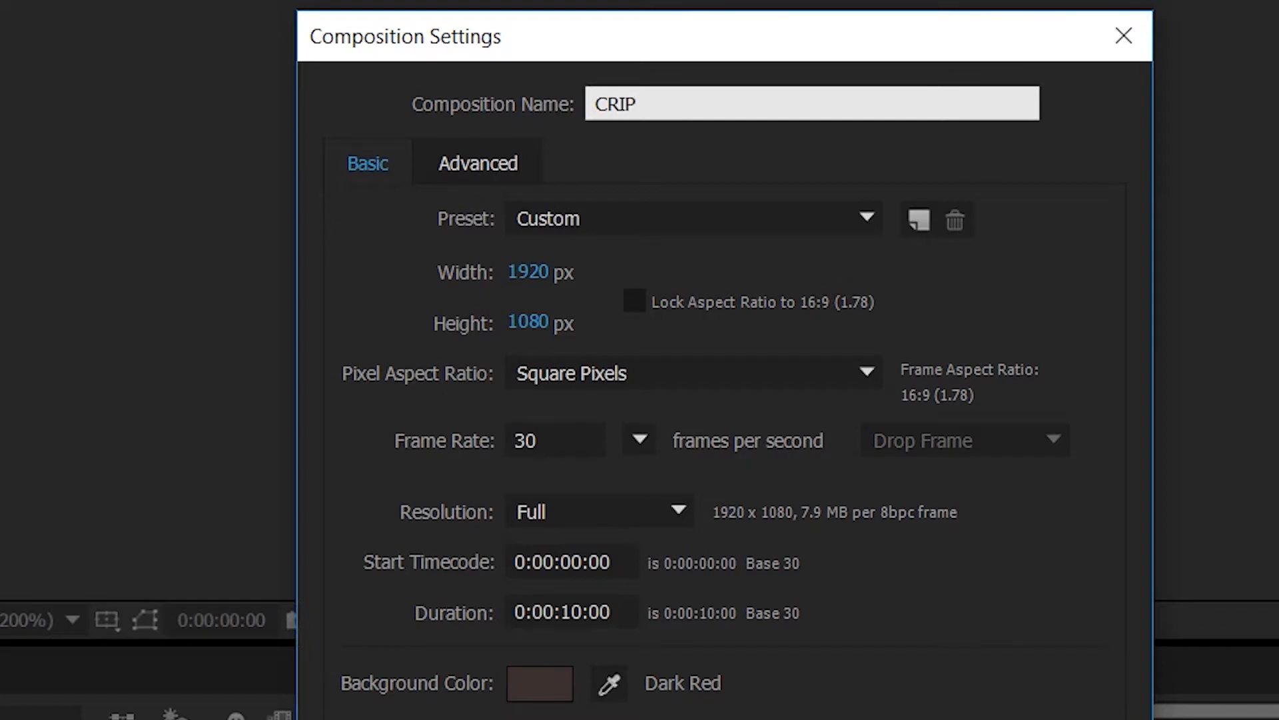
pyautogui.write('TOPATETO')
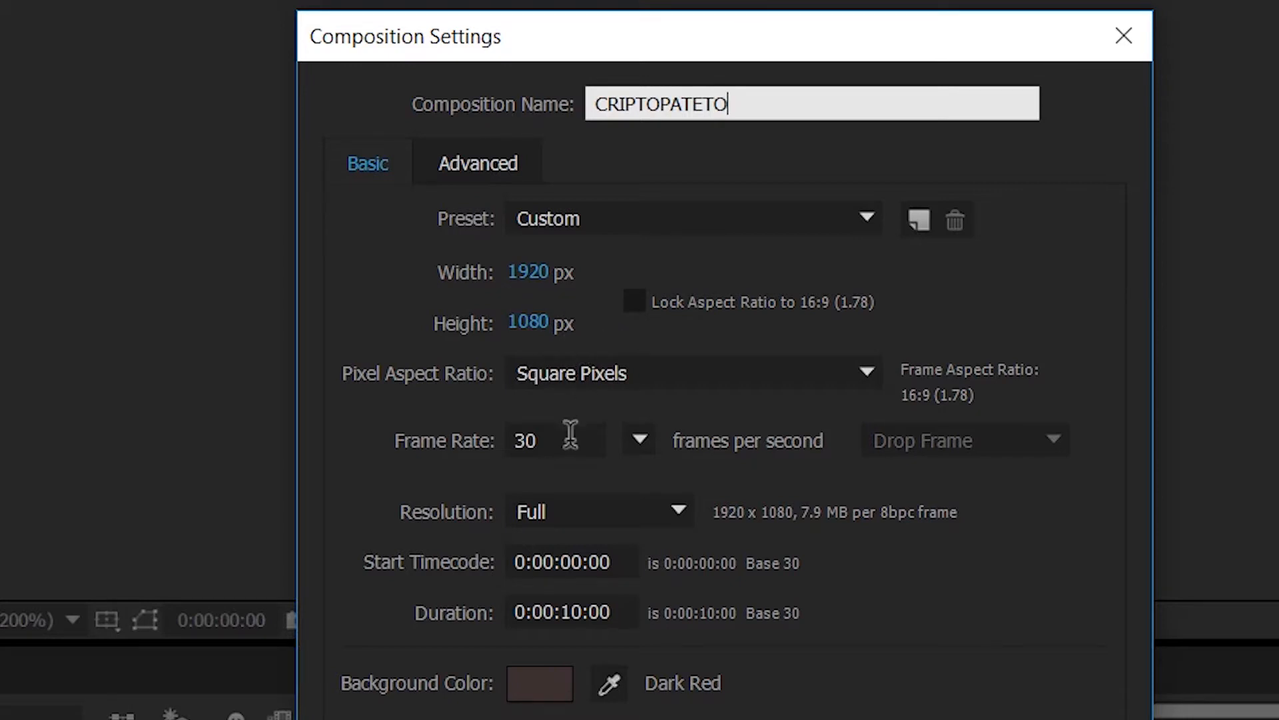
pyautogui.click(642, 441)
pyautogui.click(642, 441)
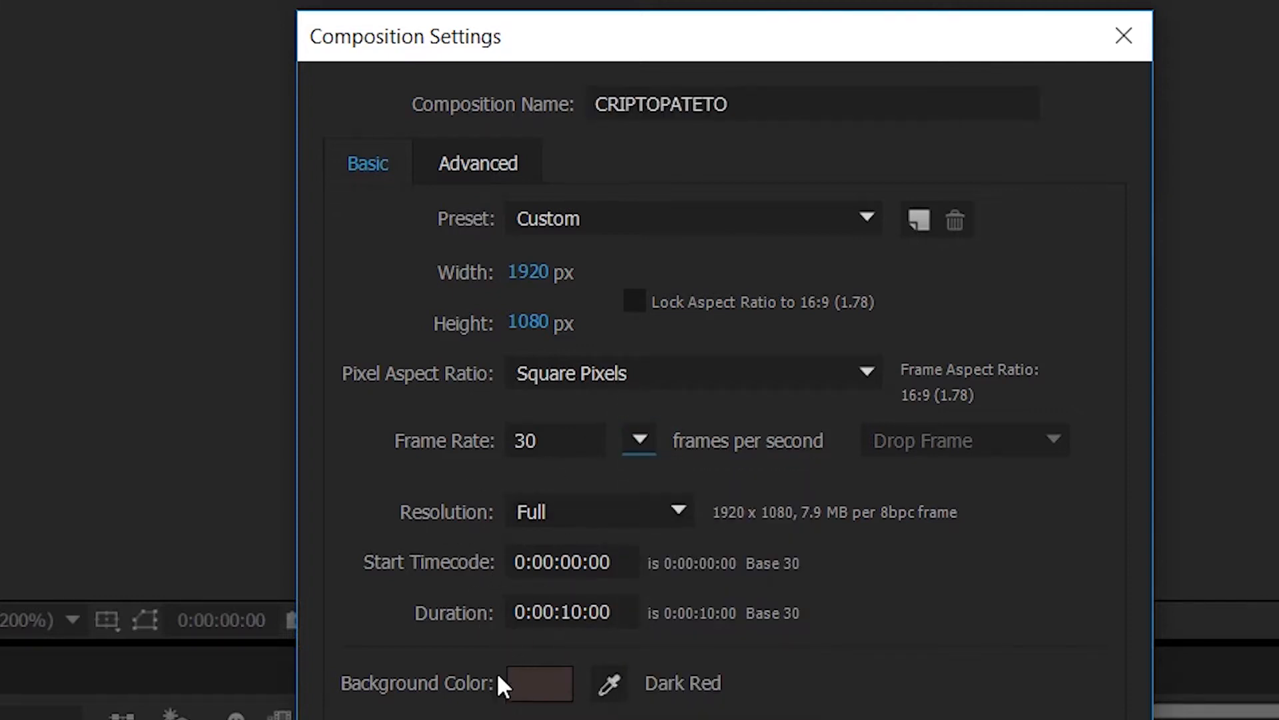
# Set the composition's background color to light grey B7AFAF and create the composition
pyautogui.click(540, 685)
pyautogui.click(420, 419)
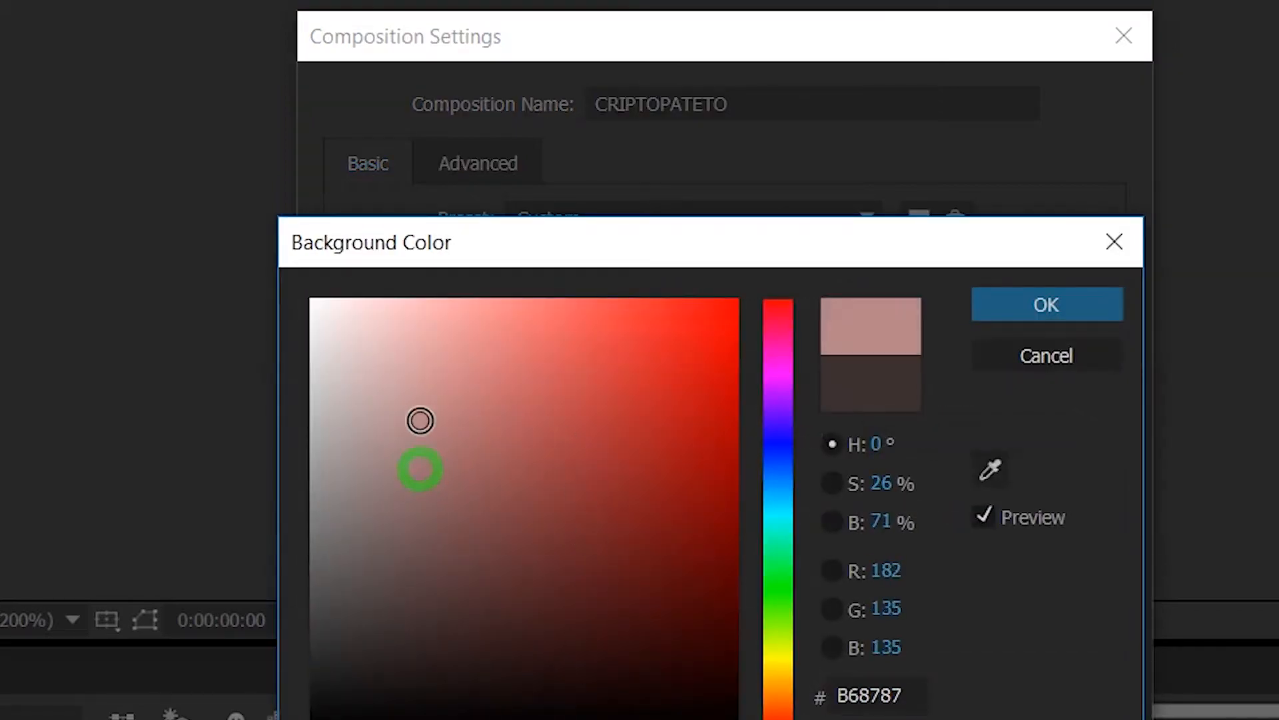
pyautogui.moveTo(420, 420); pyautogui.dragTo(309, 298)
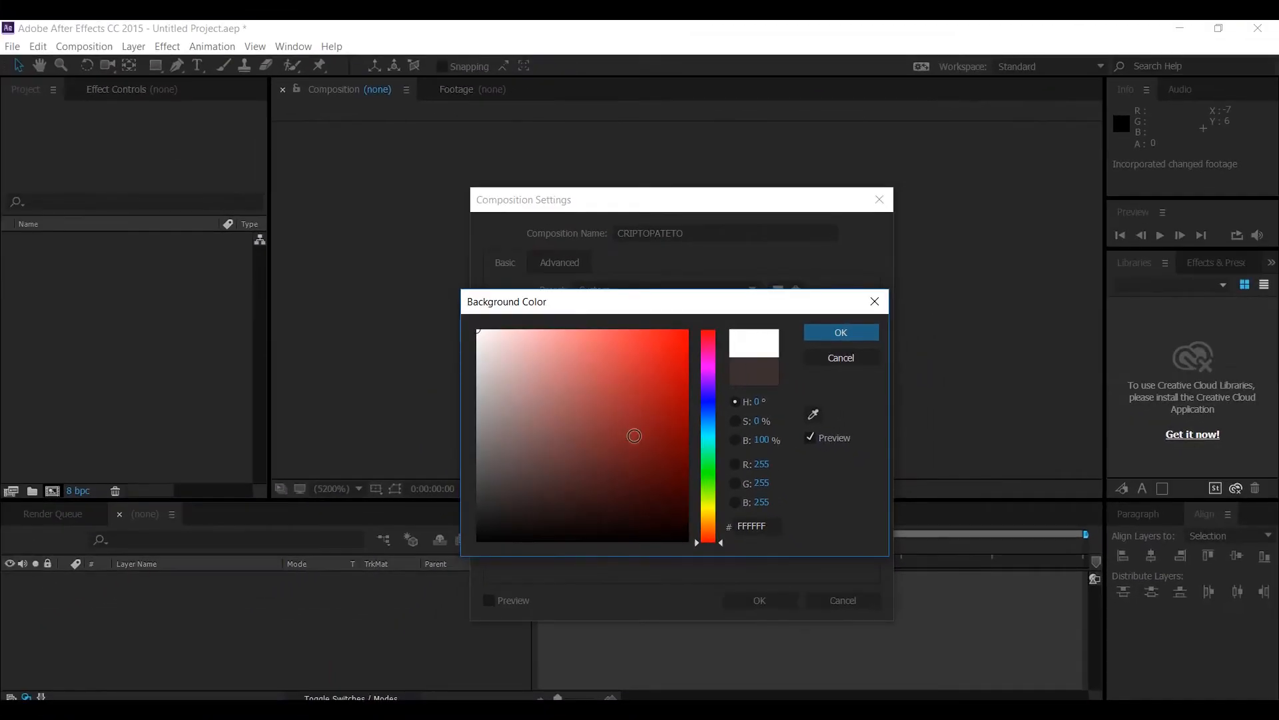
pyautogui.moveTo(572, 433)
pyautogui.mouseDown()
pyautogui.moveTo(546, 397)
pyautogui.moveTo(503, 406)
pyautogui.moveTo(486, 389)
pyautogui.mouseUp()
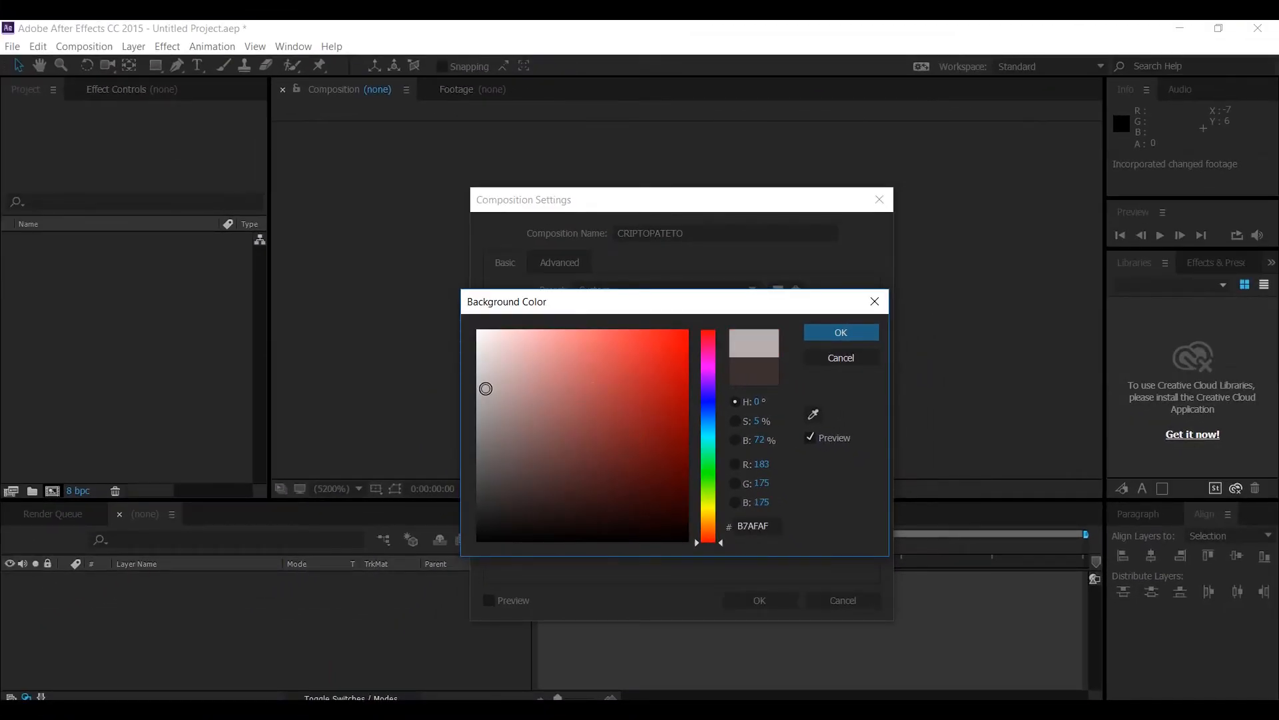
pyautogui.click(838, 332)
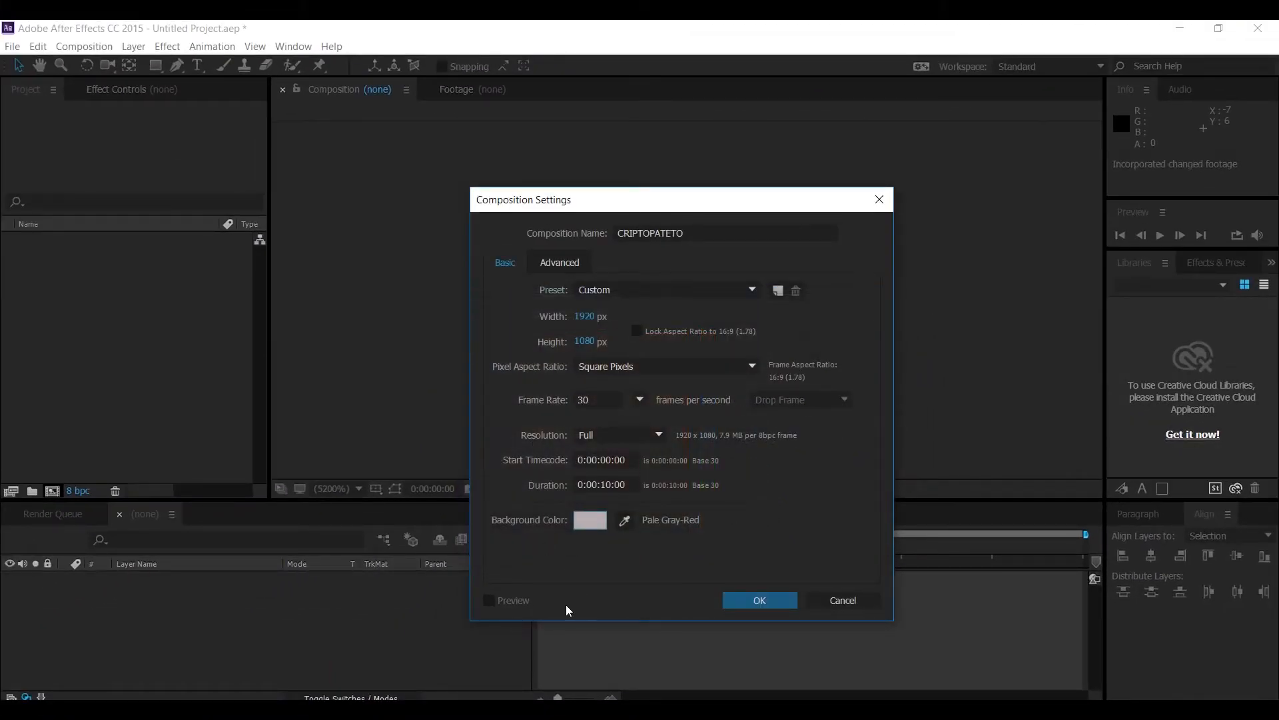
pyautogui.click(776, 601)
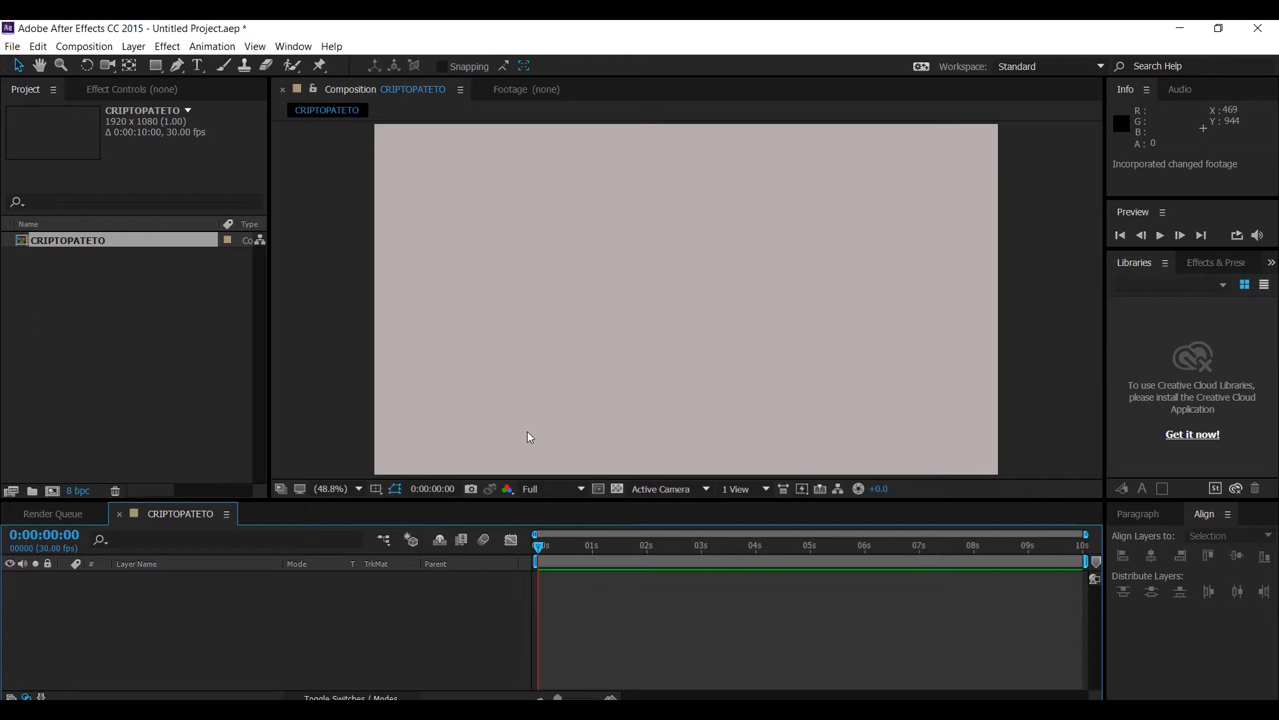
# Import the potatologoe dited PSD file as a Composition with Editable Layer Styles
pyautogui.click(58, 307)
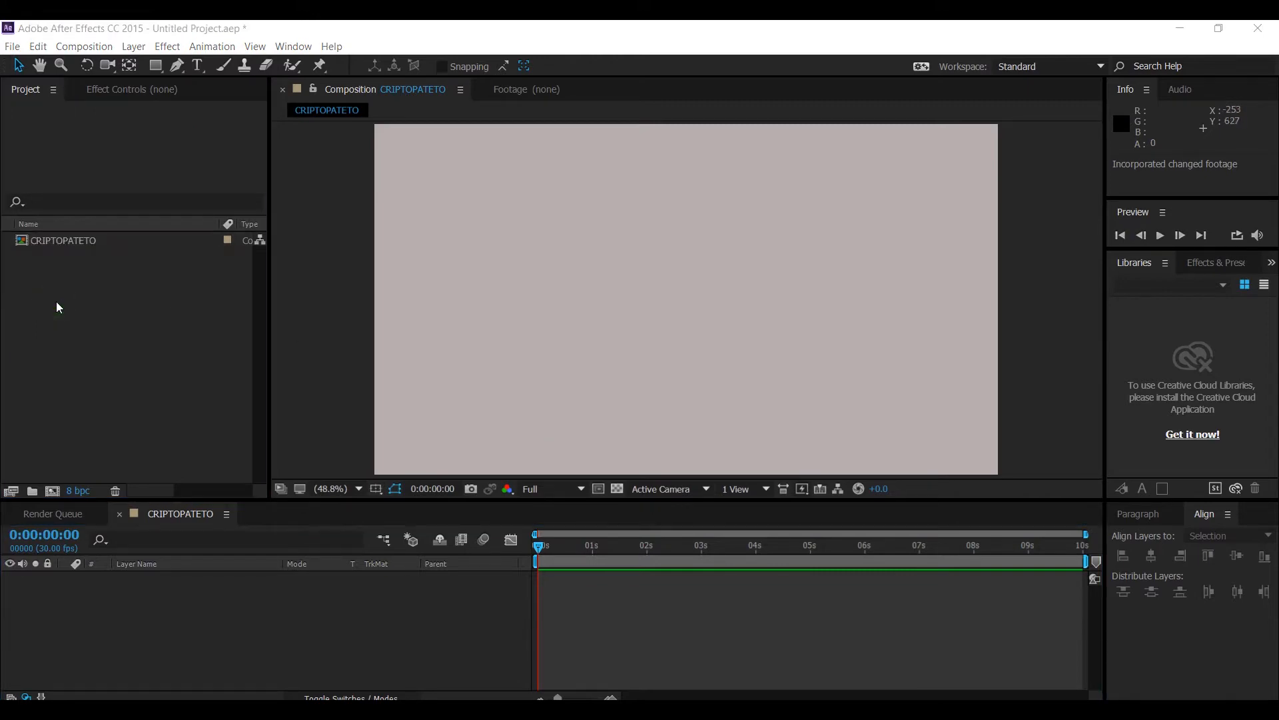
pyautogui.doubleClick(57, 308)
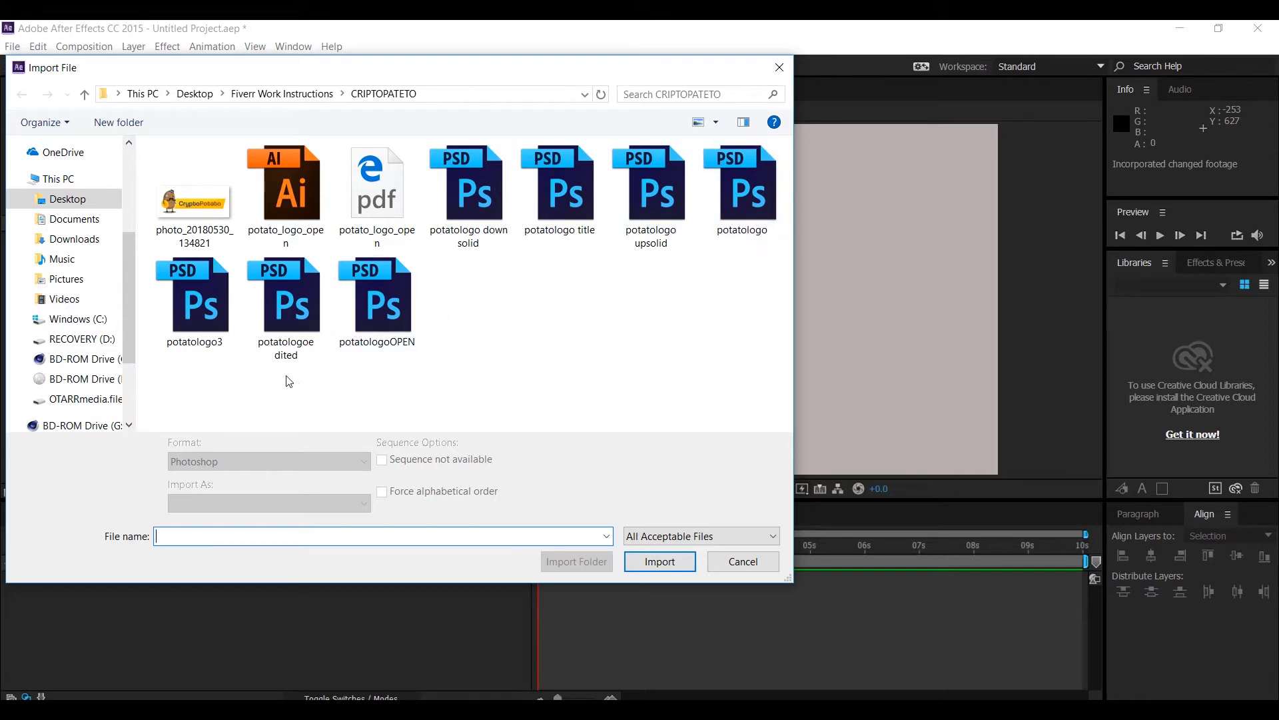
pyautogui.doubleClick(302, 309)
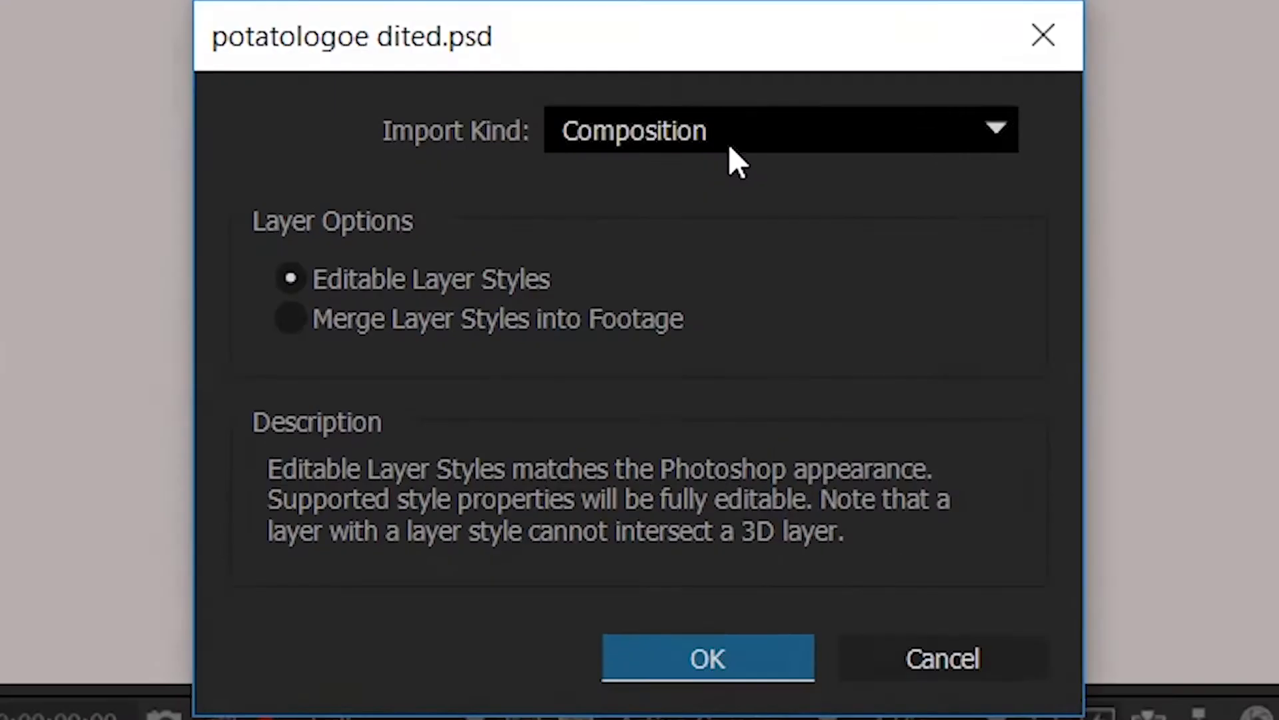
pyautogui.click(681, 279)
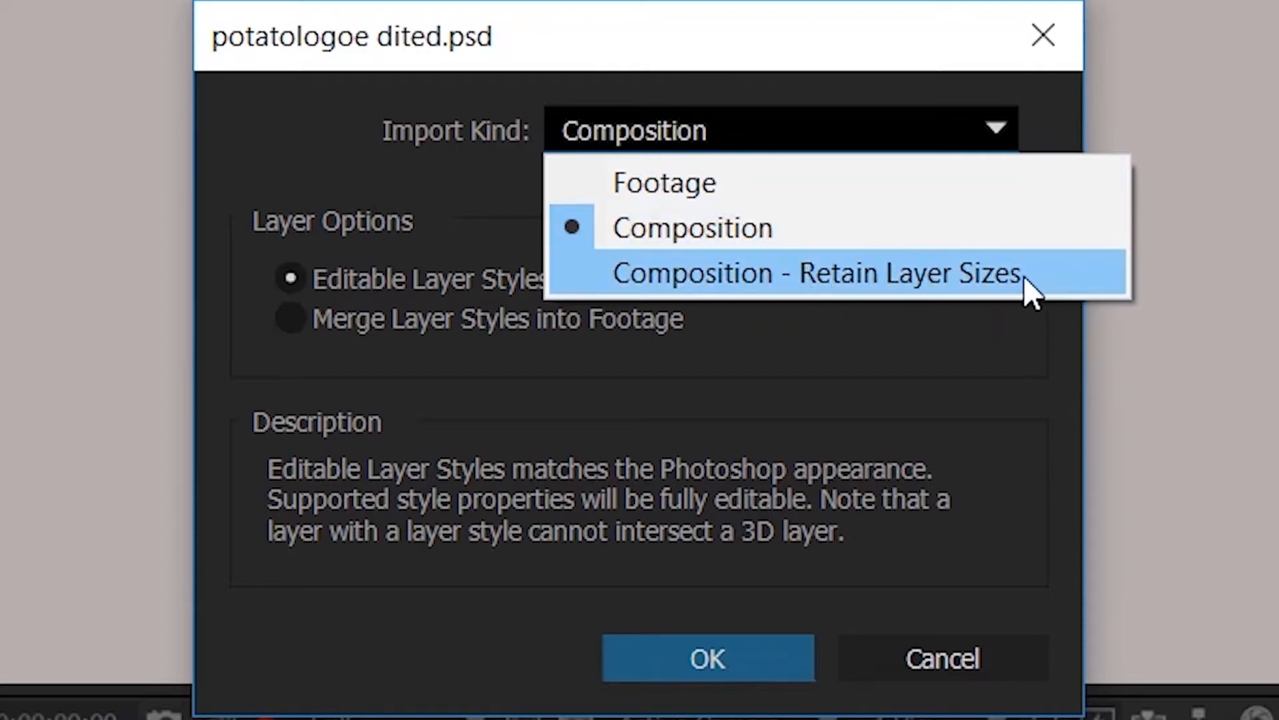
pyautogui.click(685, 236)
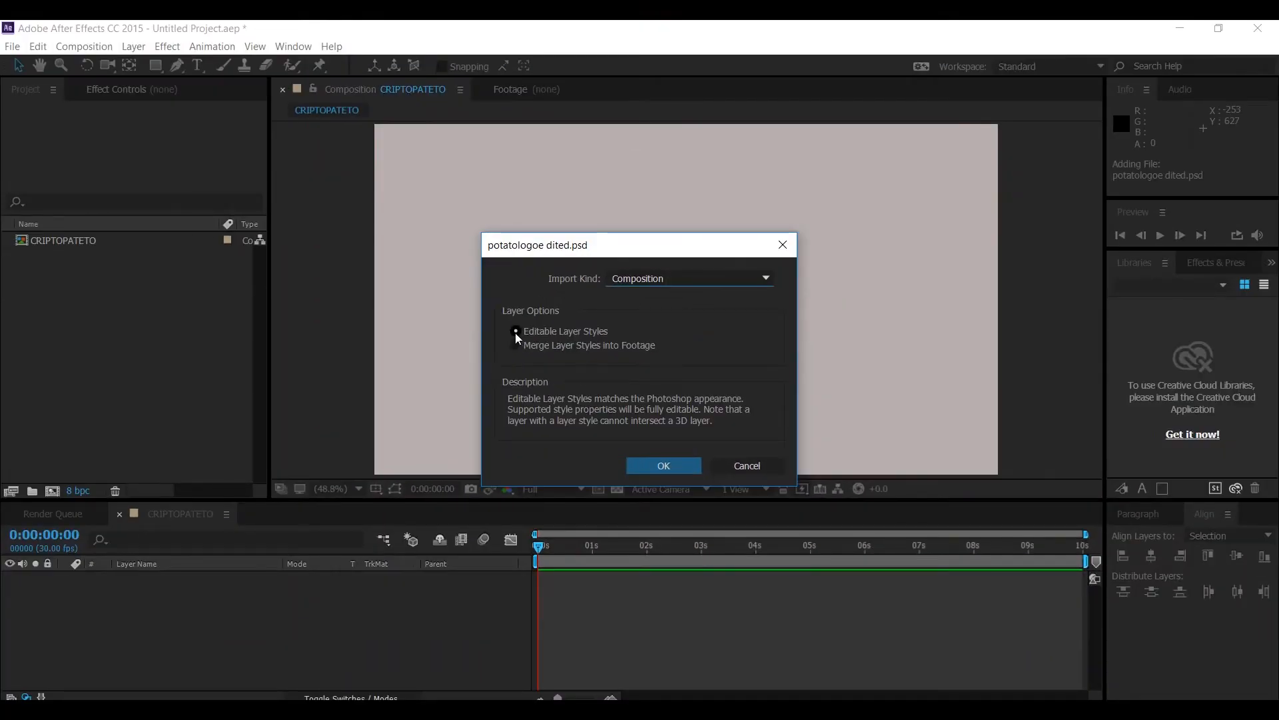
pyautogui.click(733, 589)
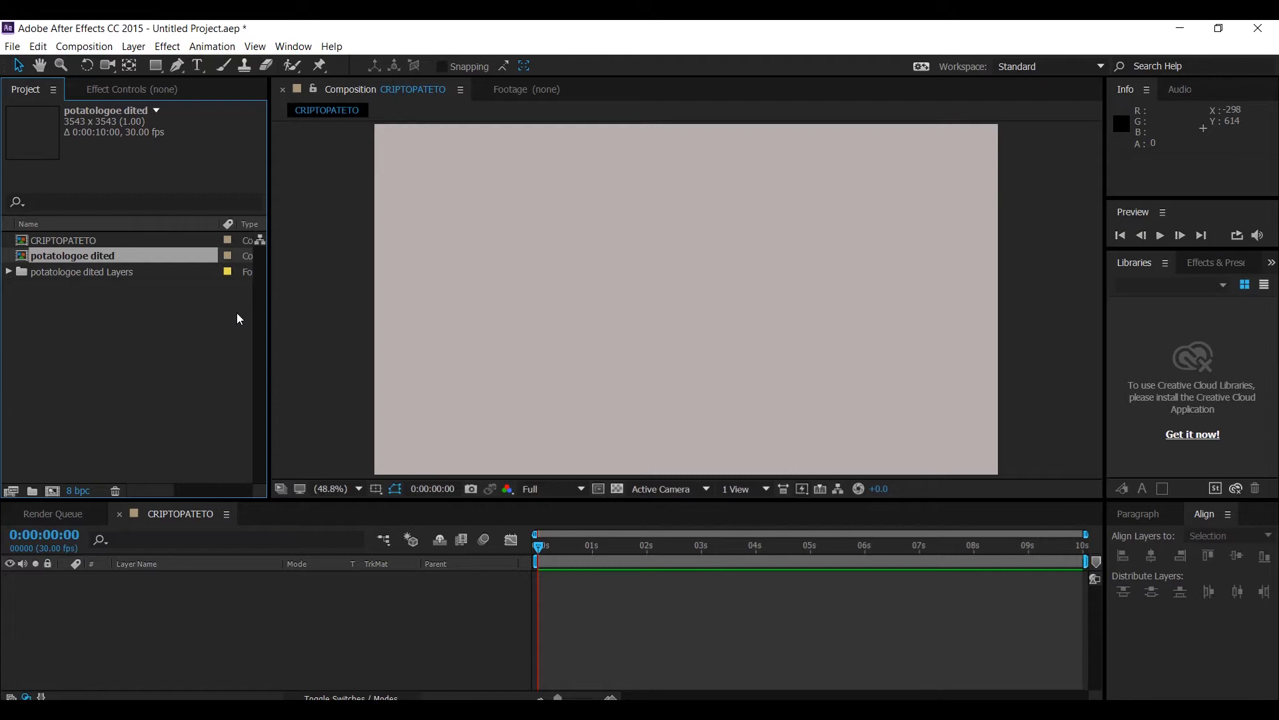
# Open the imported potatologoe dited composition, enable view refresh, and hide its Vector Smart Object layer
pyautogui.doubleClick(26, 256)
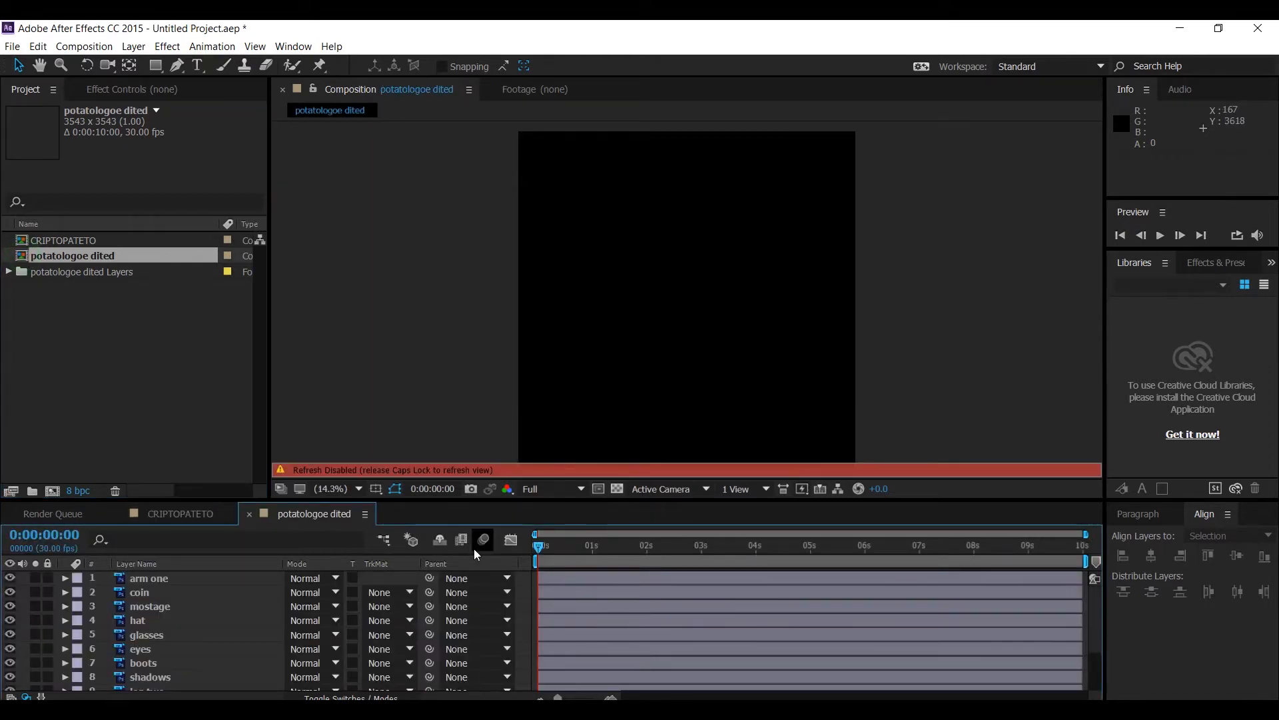
pyautogui.press('capslock')
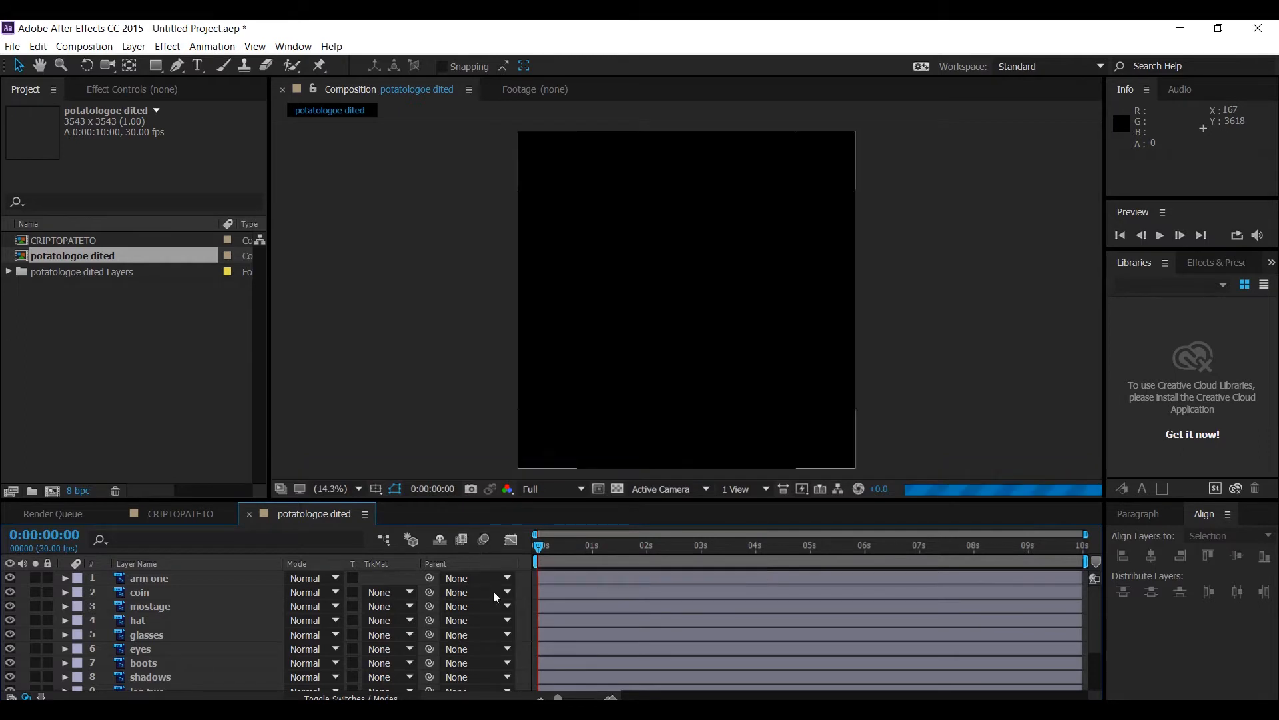
pyautogui.scroll(-3, 638, 627)
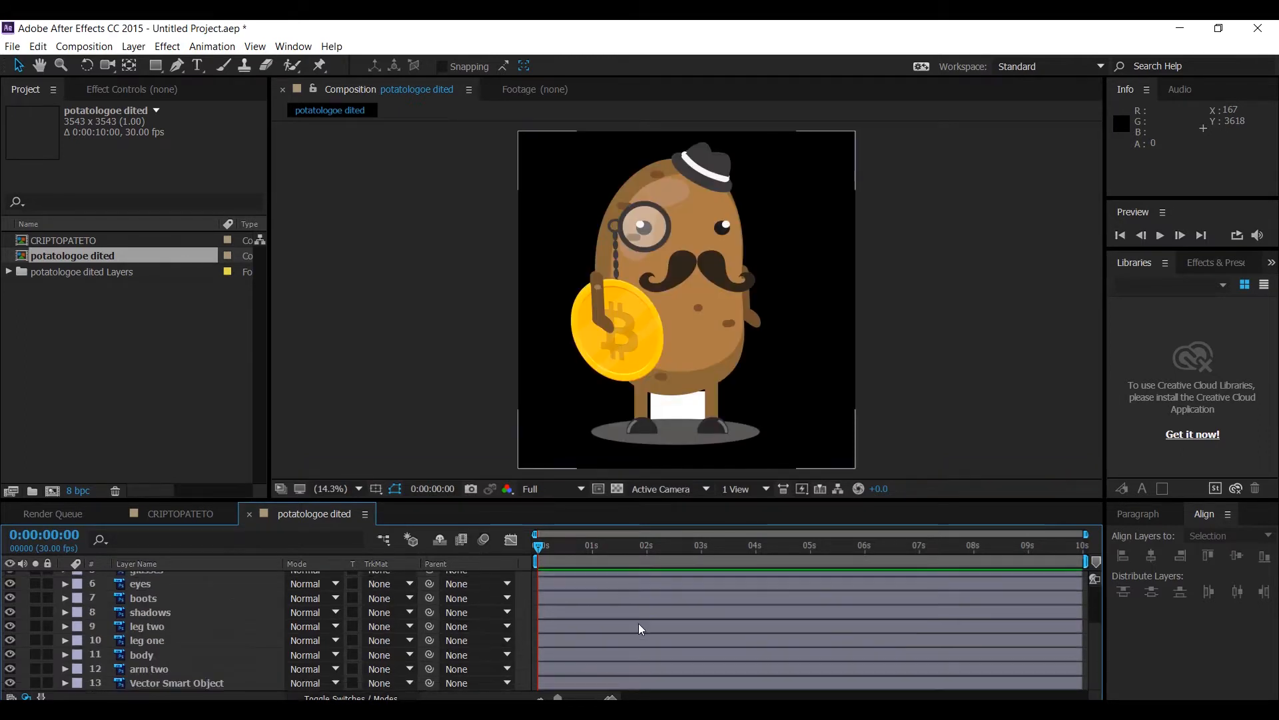
pyautogui.scroll(3, 134, 674)
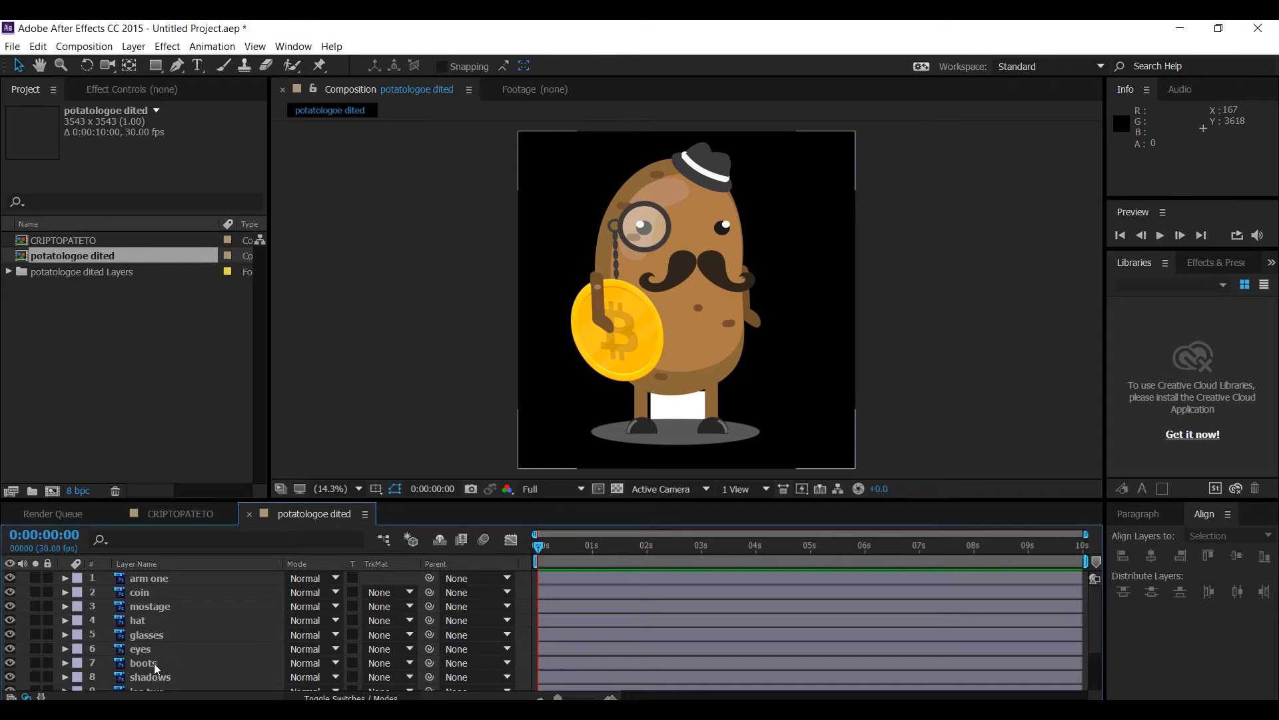
pyautogui.scroll(-3, 154, 662)
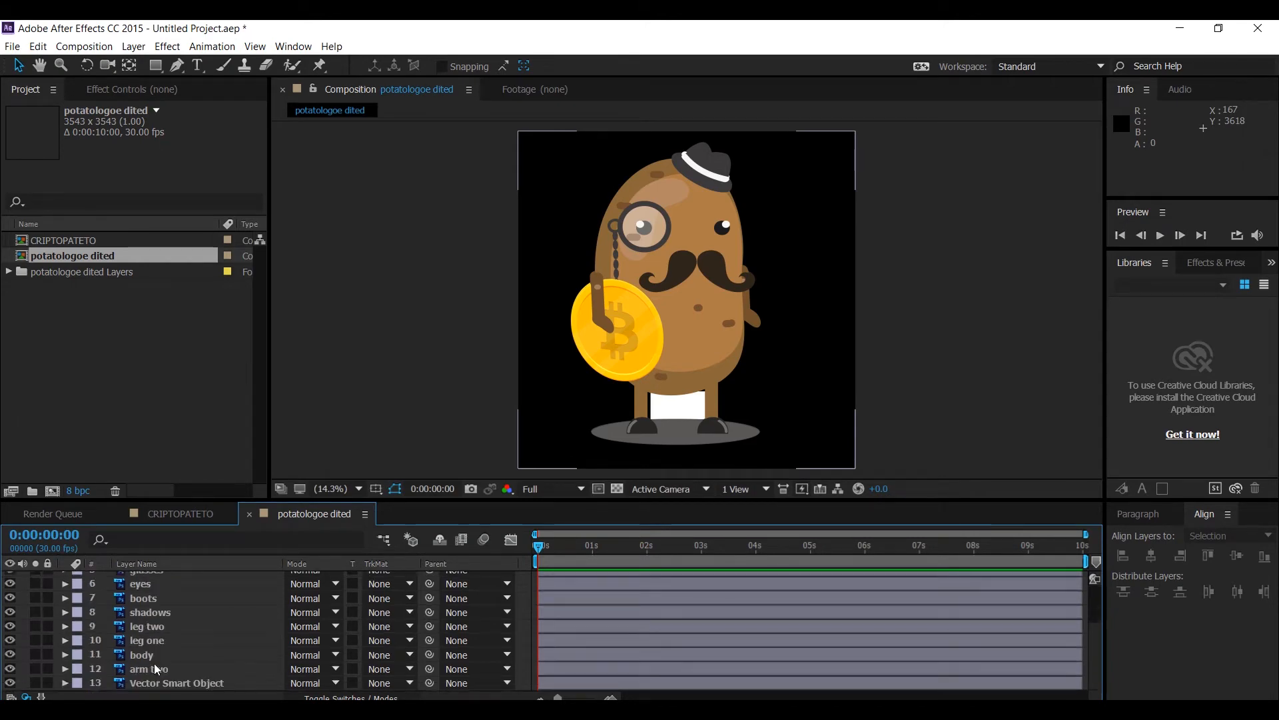
pyautogui.scroll(3, 136, 666)
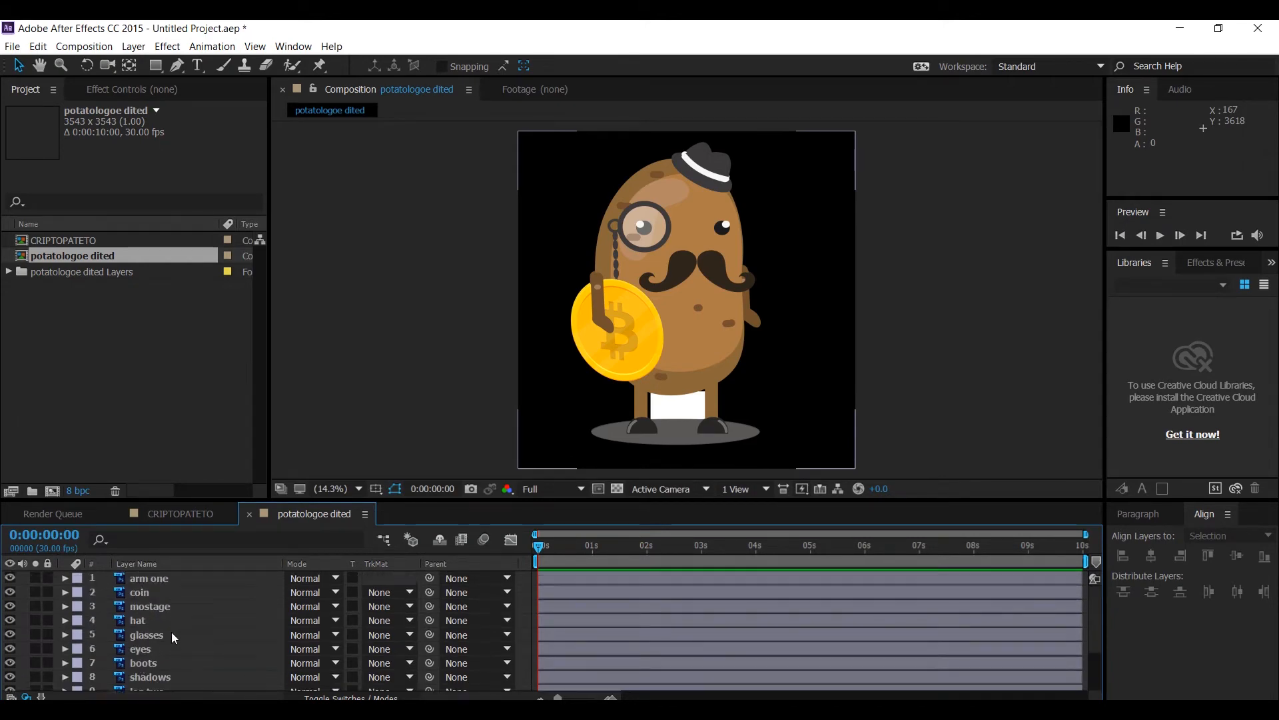
pyautogui.scroll(-3, 172, 633)
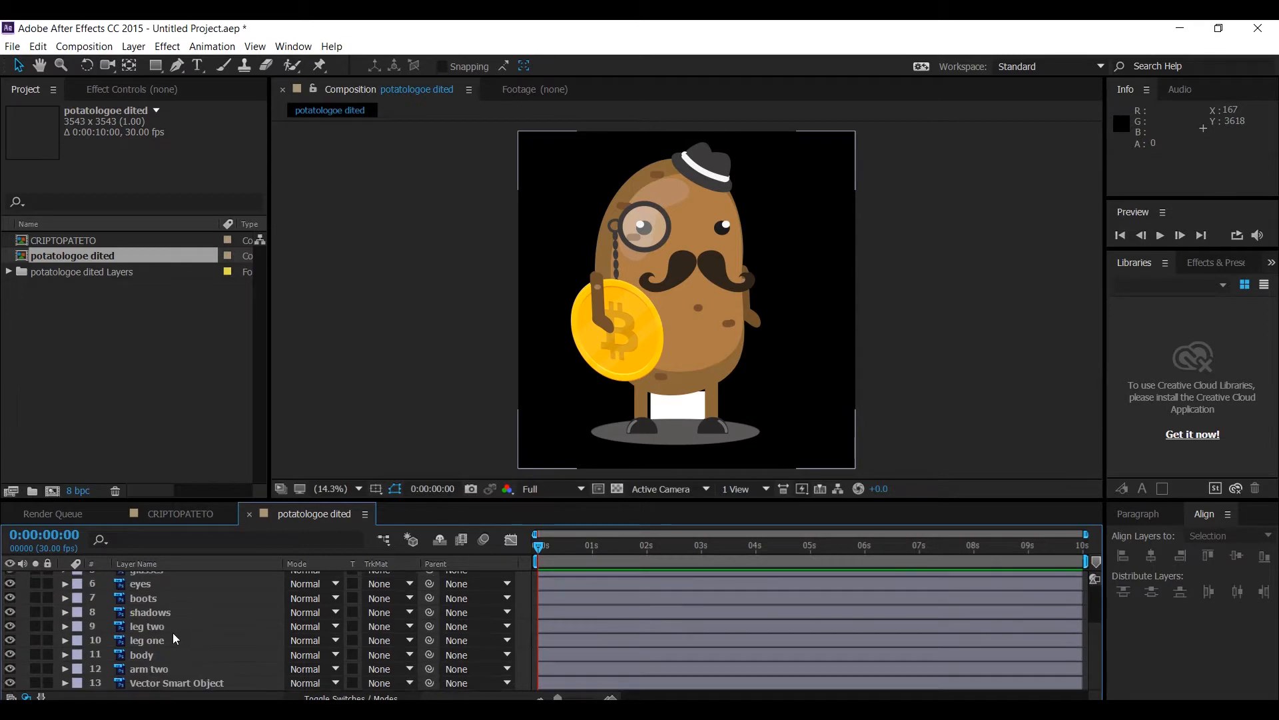
pyautogui.click(10, 683)
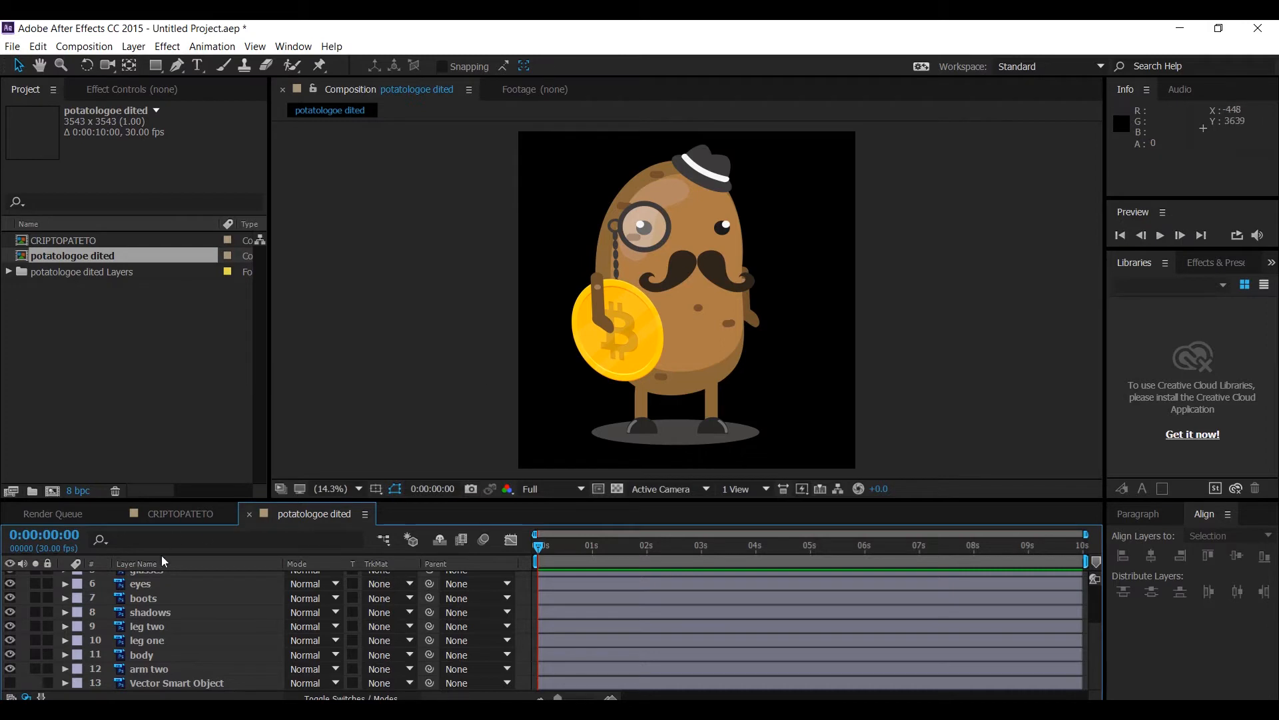
# Try rotating the body layer to -25° around its central anchor point and undo the rotation
pyautogui.click(146, 655)
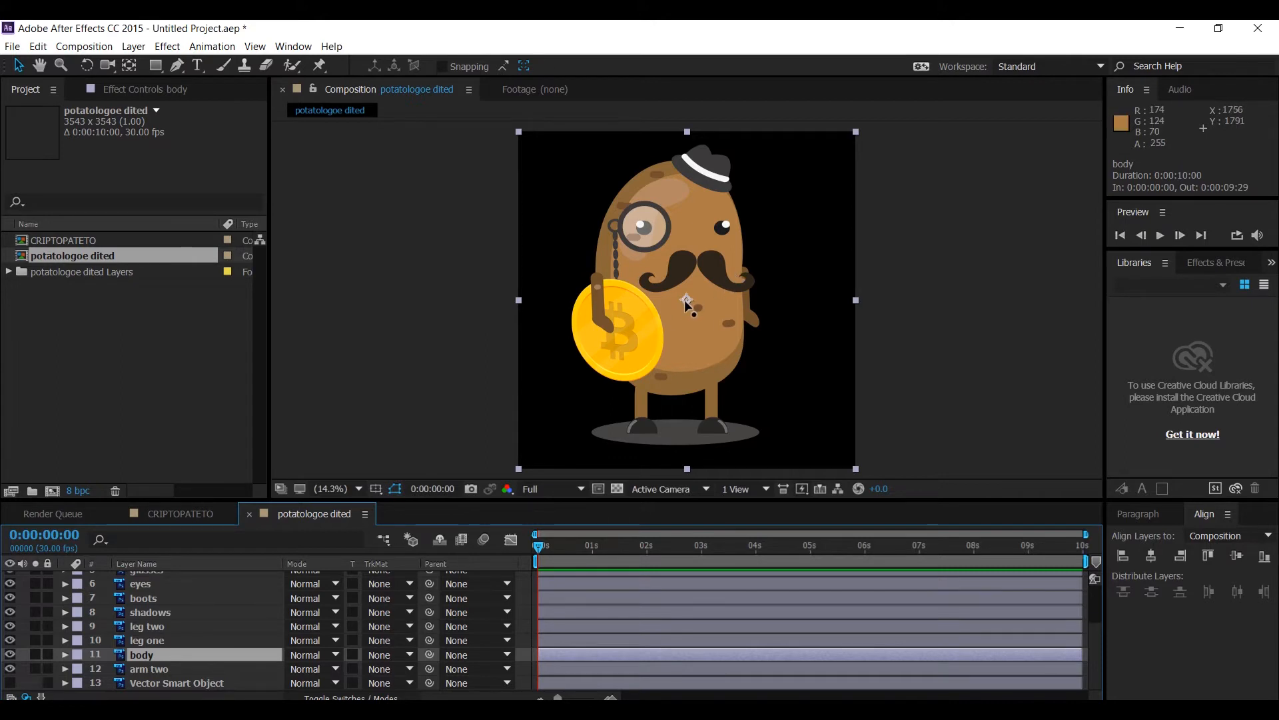
pyautogui.press('r')
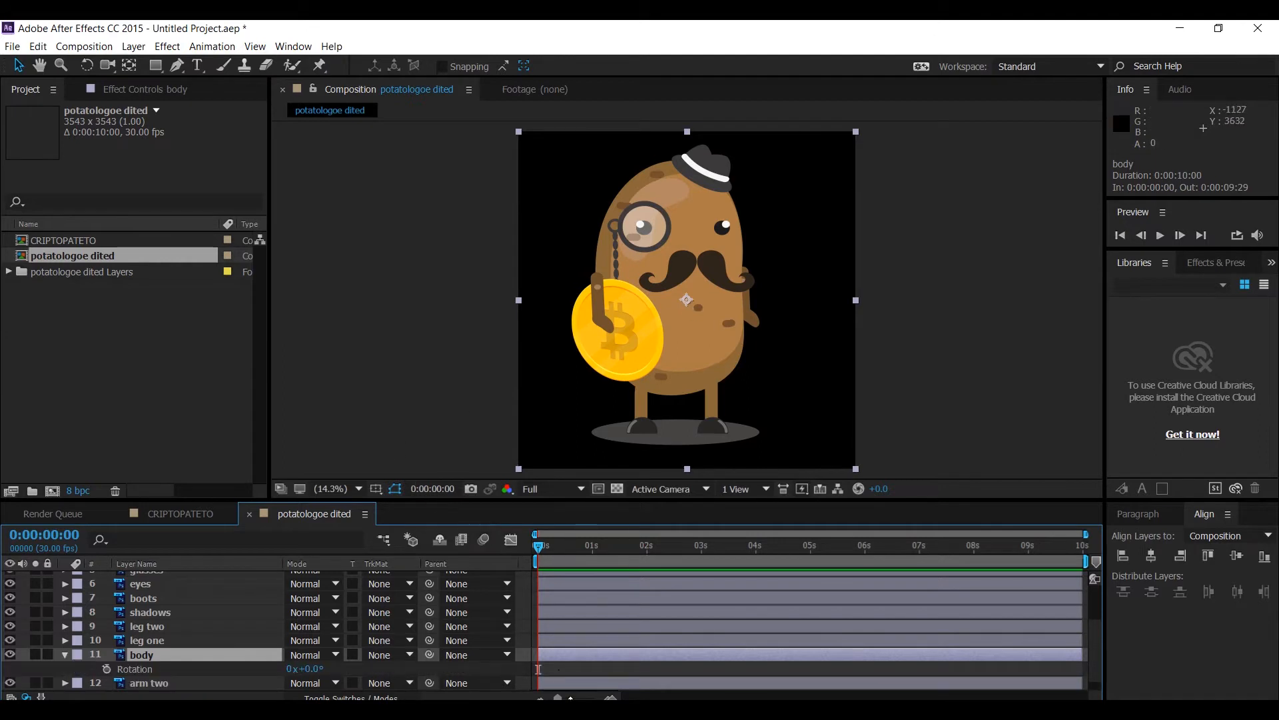
pyautogui.moveTo(308, 669)
pyautogui.mouseDown()
pyautogui.moveTo(360, 673)
pyautogui.moveTo(279, 667)
pyautogui.moveTo(355, 660)
pyautogui.moveTo(287, 664)
pyautogui.mouseUp()
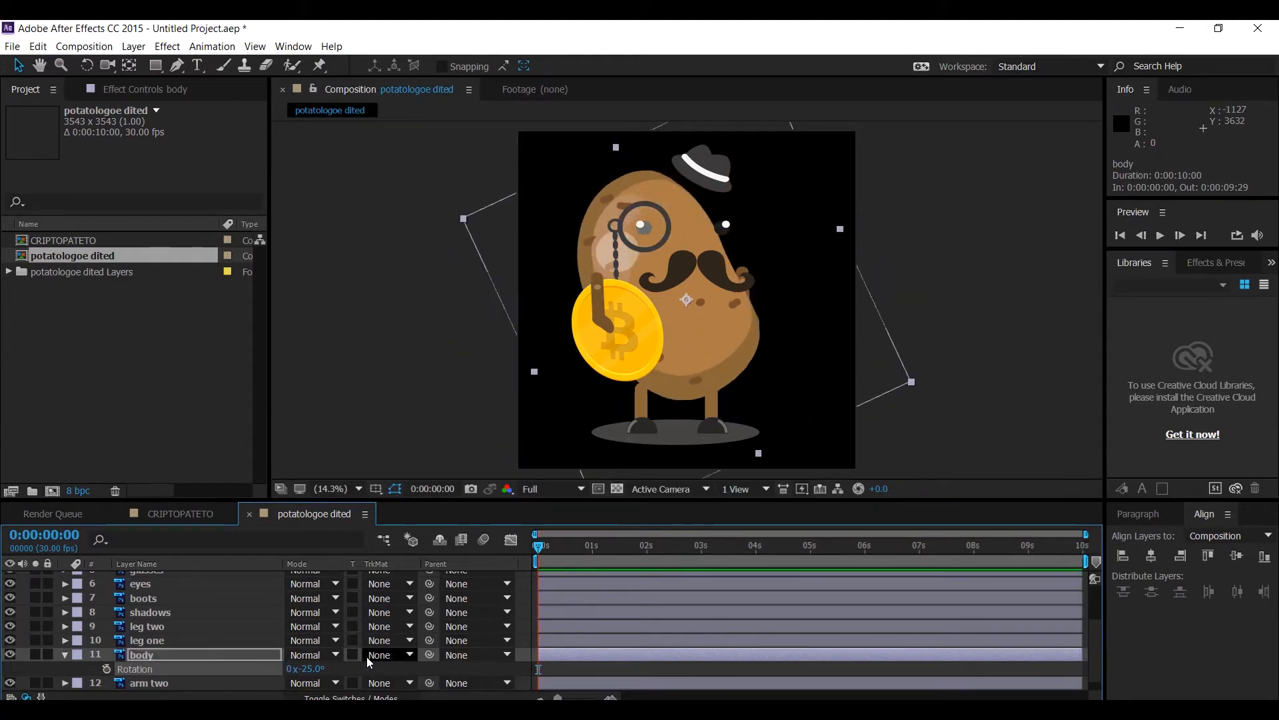
pyautogui.hotkey('ctrl', 'z')
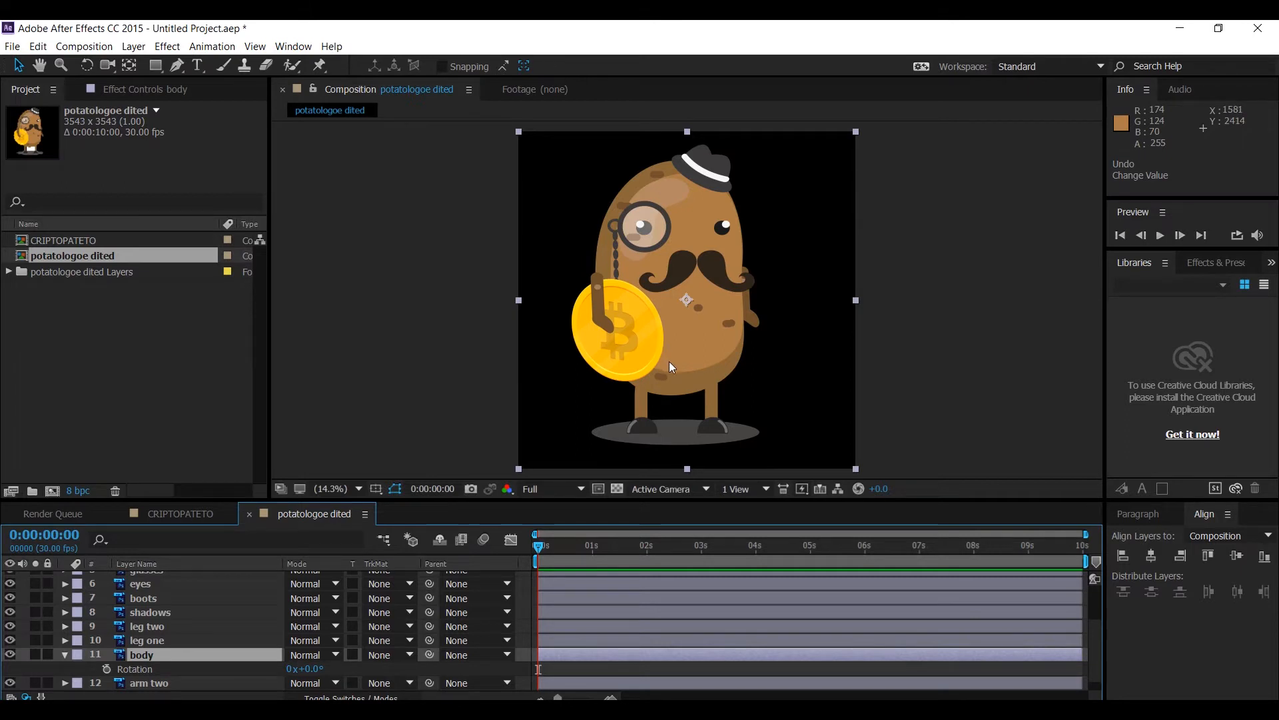
# Move the body layer's anchor point to the potato's base and each leg layer's anchor point to the top of its leg
pyautogui.press('y')
pyautogui.moveTo(687, 301); pyautogui.dragTo(680, 388)
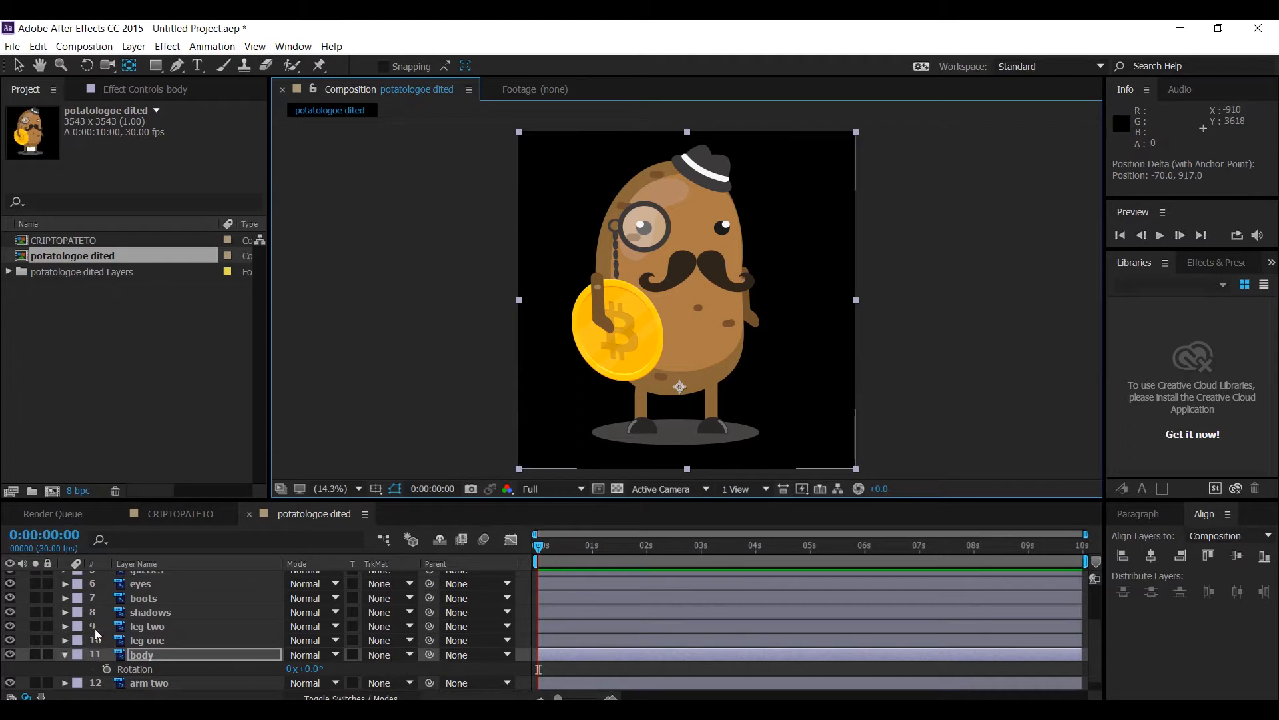
pyautogui.click(154, 641)
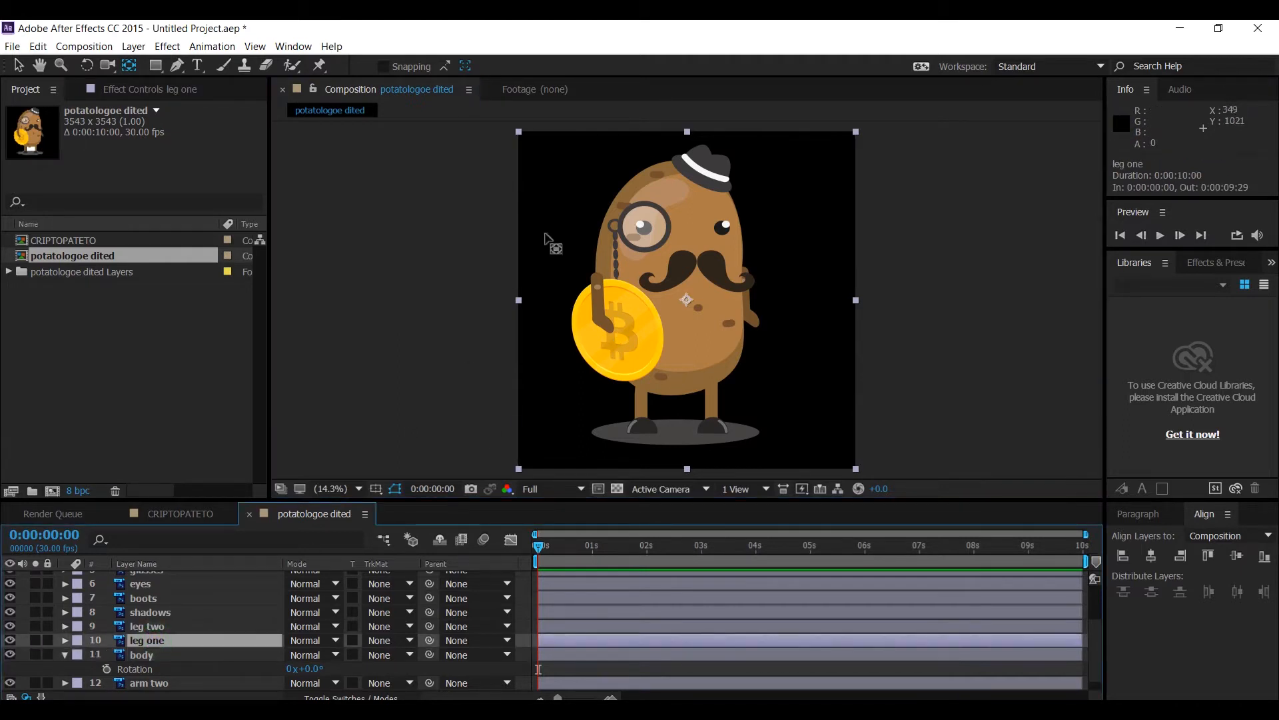
pyautogui.moveTo(690, 299); pyautogui.dragTo(643, 390)
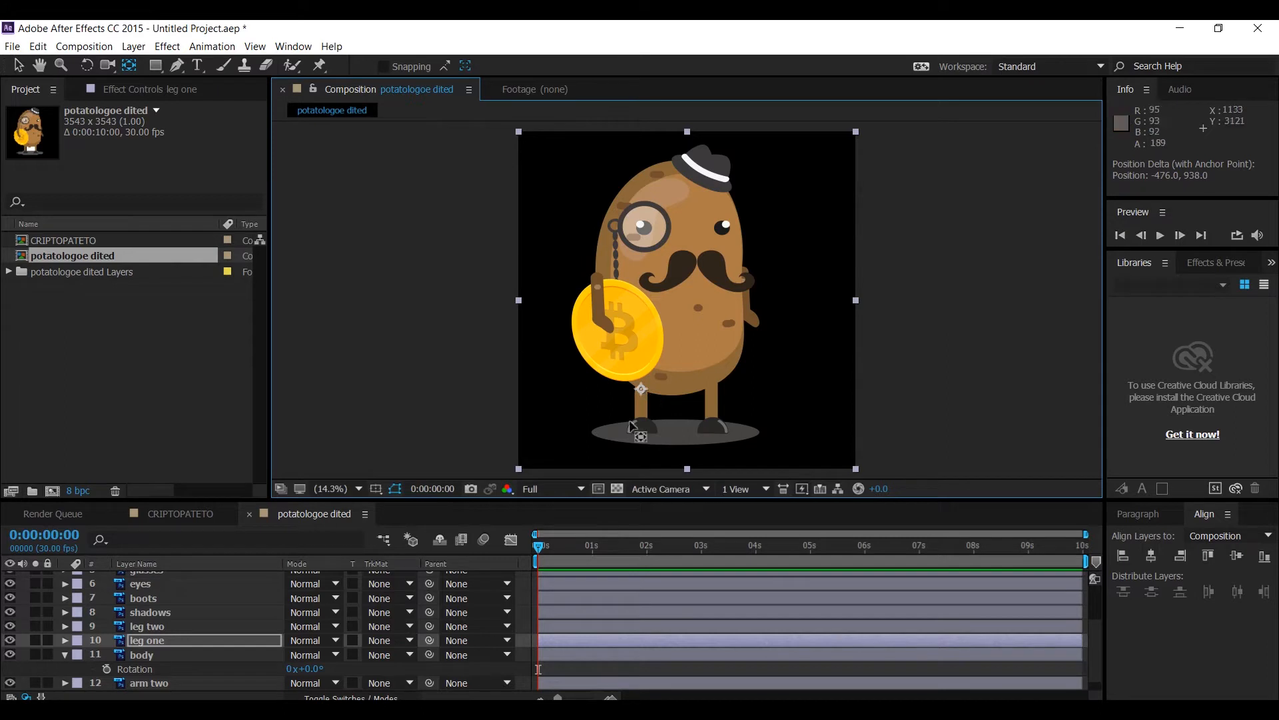
pyautogui.click(157, 625)
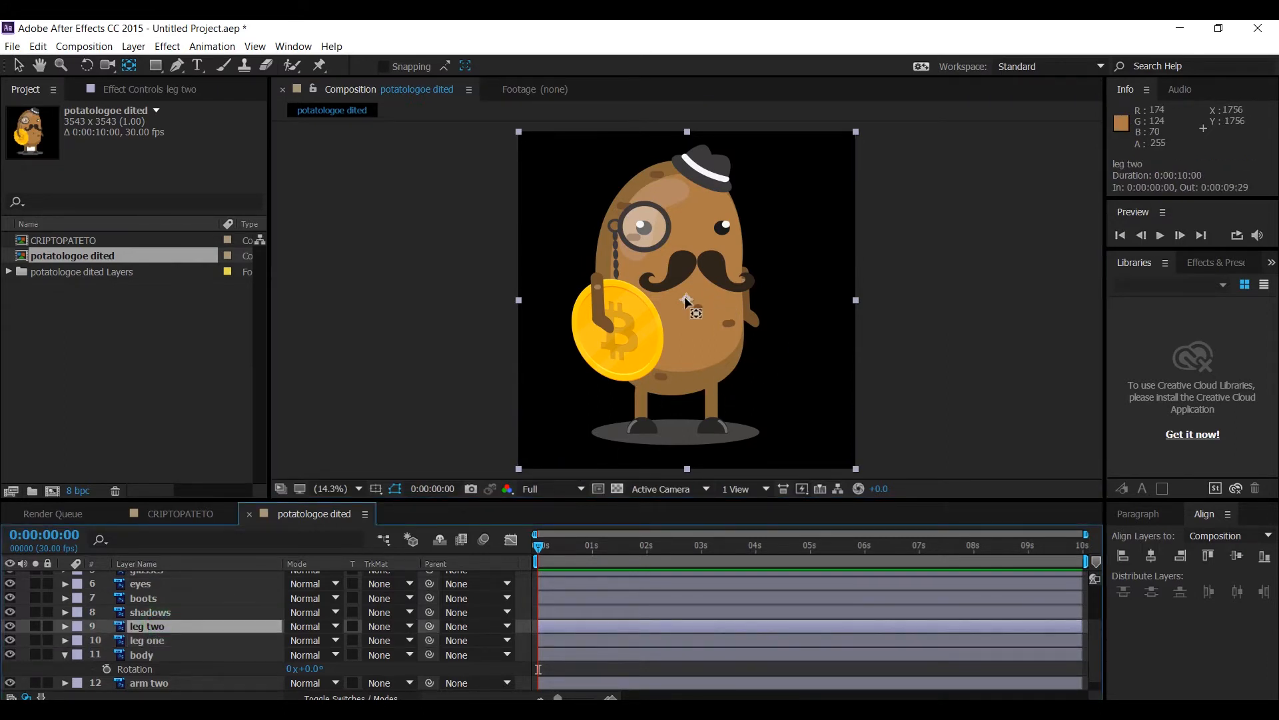
pyautogui.moveTo(686, 301); pyautogui.dragTo(711, 390)
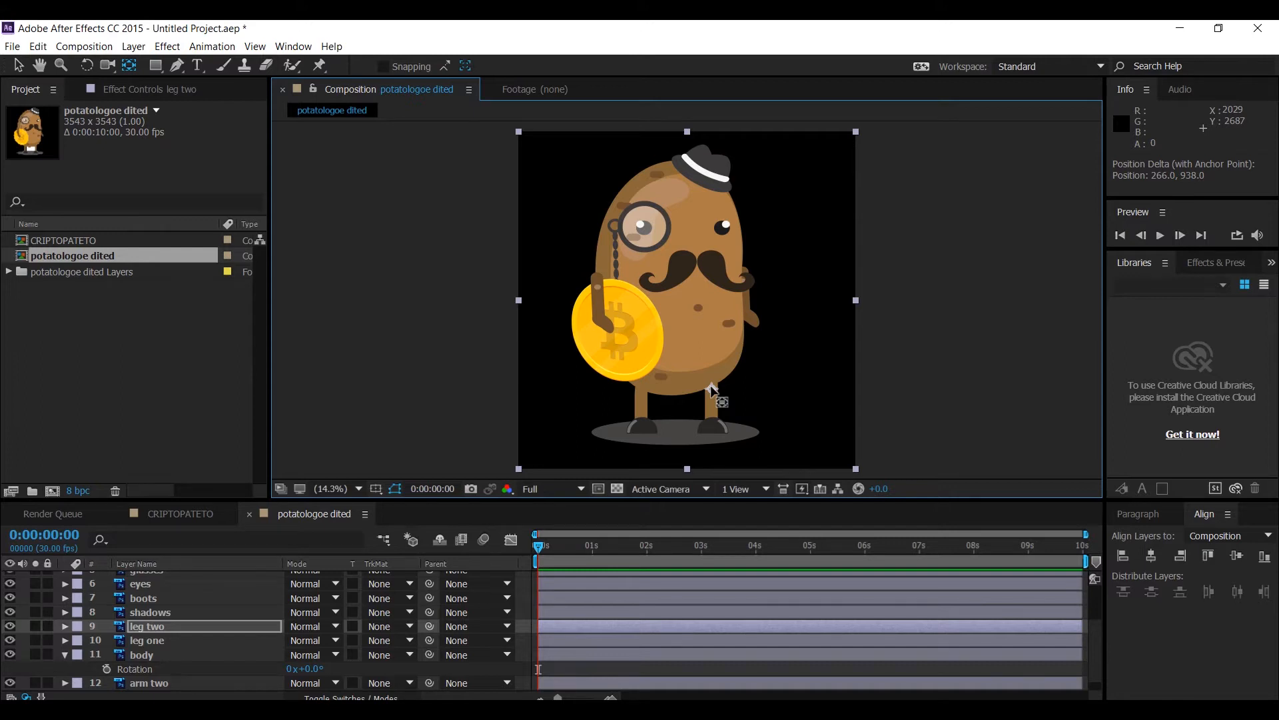
# Toggle the visibility of the shadows and boots layers to identify which artwork each one contains
pyautogui.click(157, 613)
pyautogui.click(11, 613)
pyautogui.click(11, 612)
pyautogui.click(12, 612)
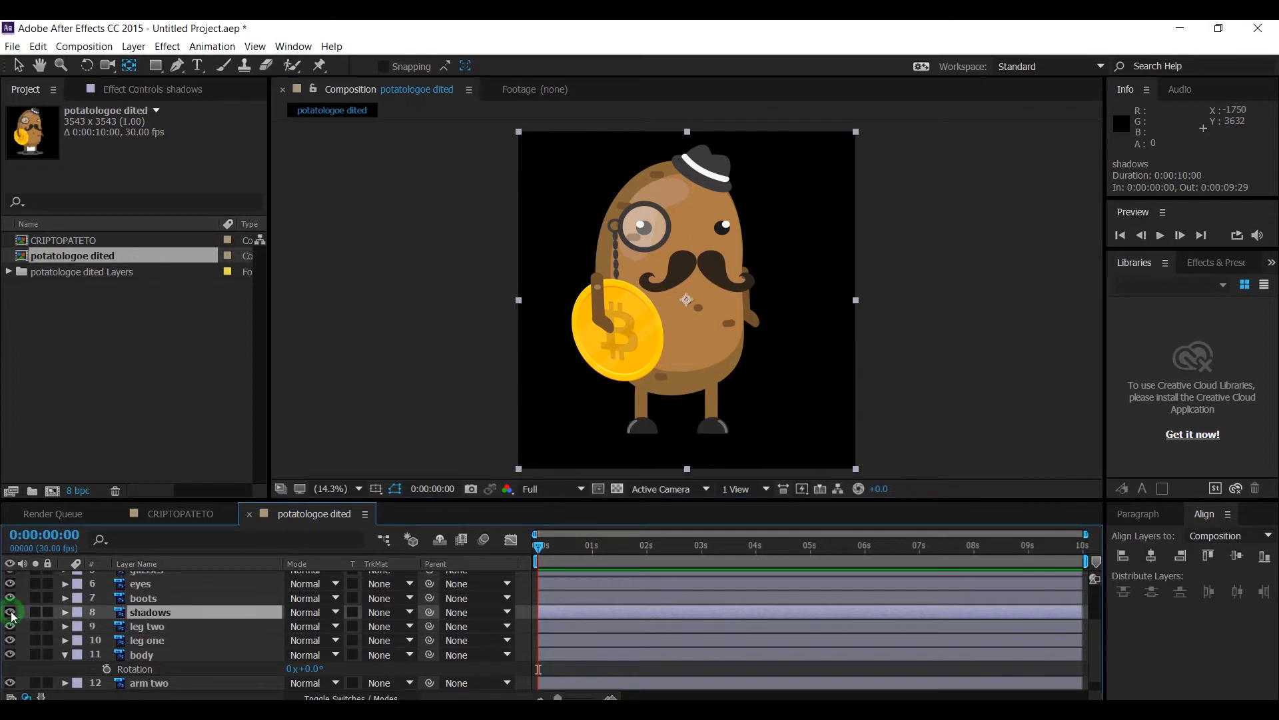
pyautogui.click(11, 612)
pyautogui.click(143, 598)
pyautogui.click(10, 598)
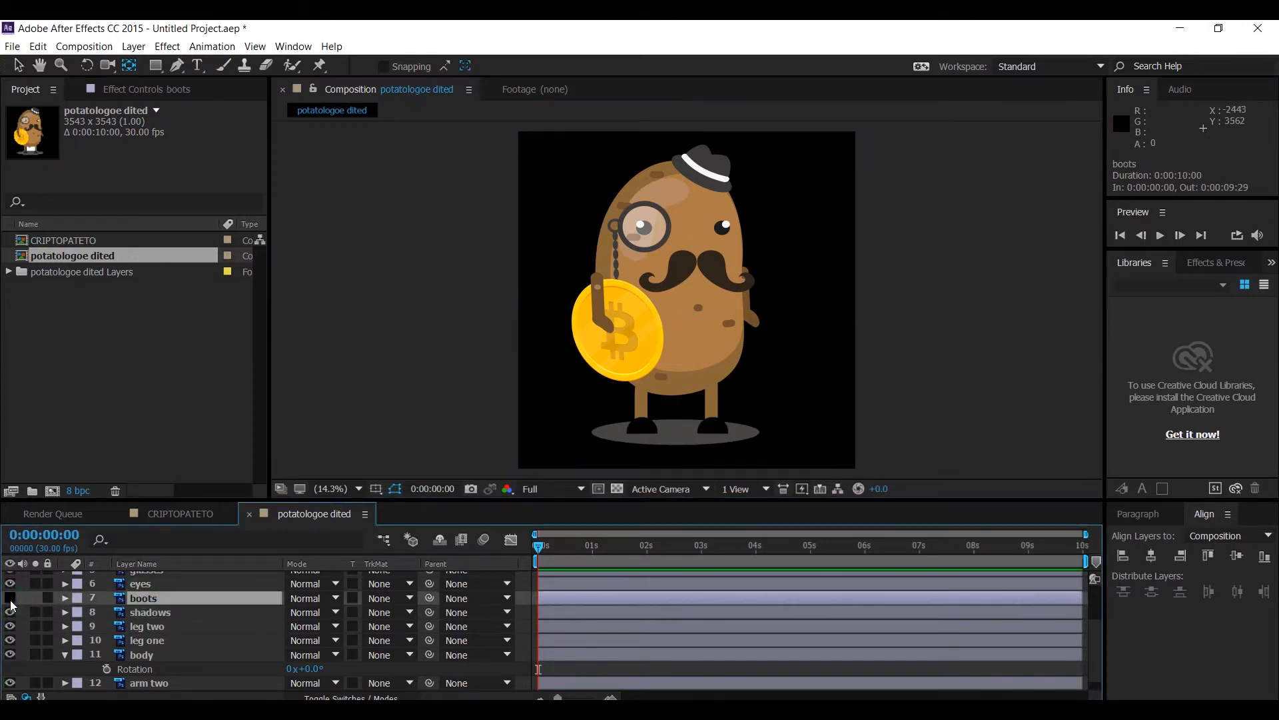
pyautogui.click(10, 598)
pyautogui.click(10, 598)
pyautogui.click(10, 598)
pyautogui.click(10, 598)
pyautogui.click(10, 598)
pyautogui.click(157, 597)
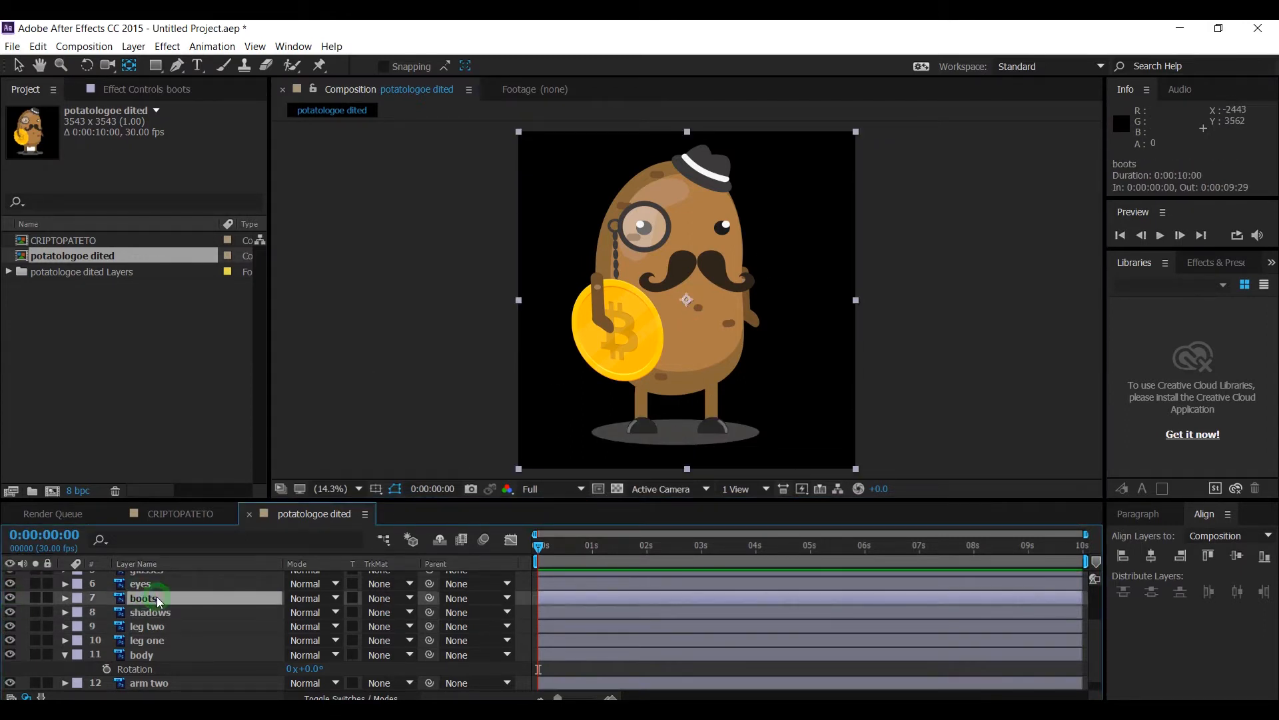
pyautogui.hotkey('ctrl', 'd')
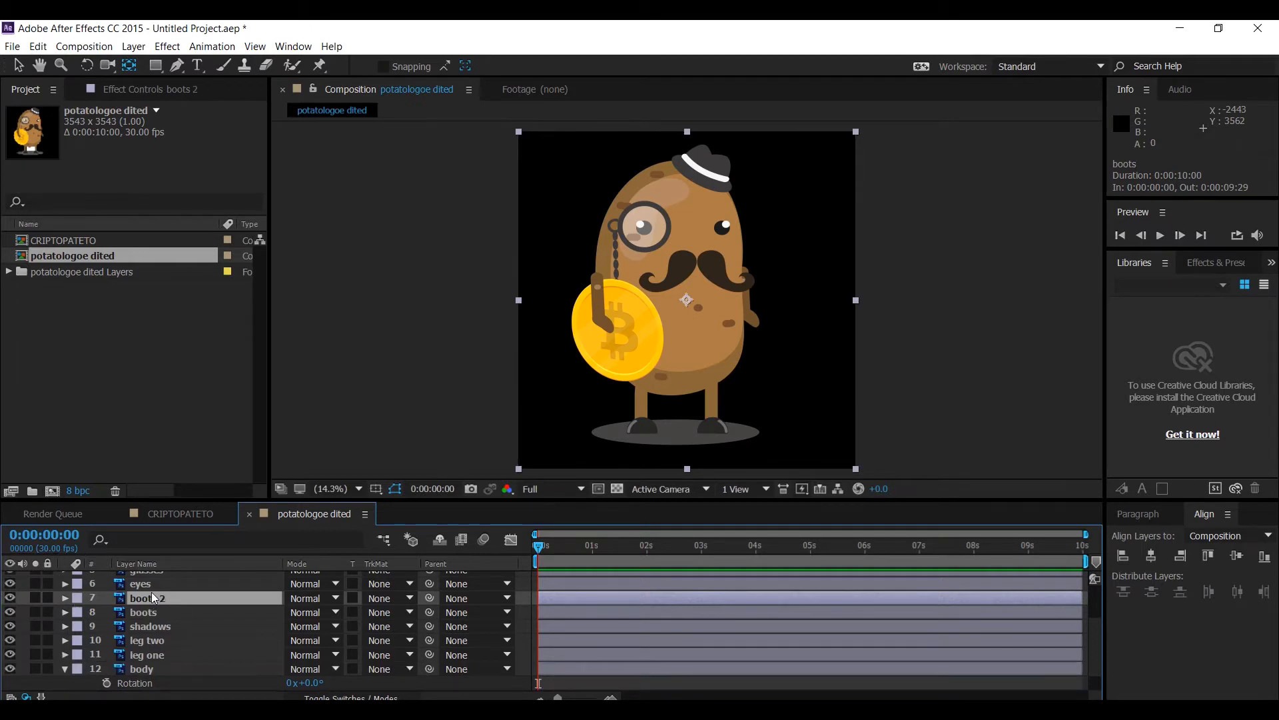
pyautogui.hotkey('ctrl', 'z')
# Duplicate the boots layer and place the anchor points of the two copies at the left and right ankles
pyautogui.moveTo(687, 297); pyautogui.dragTo(712, 421)
pyautogui.press('v')
pyautogui.click(175, 598)
pyautogui.hotkey('ctrl', 'd')
pyautogui.press('y')
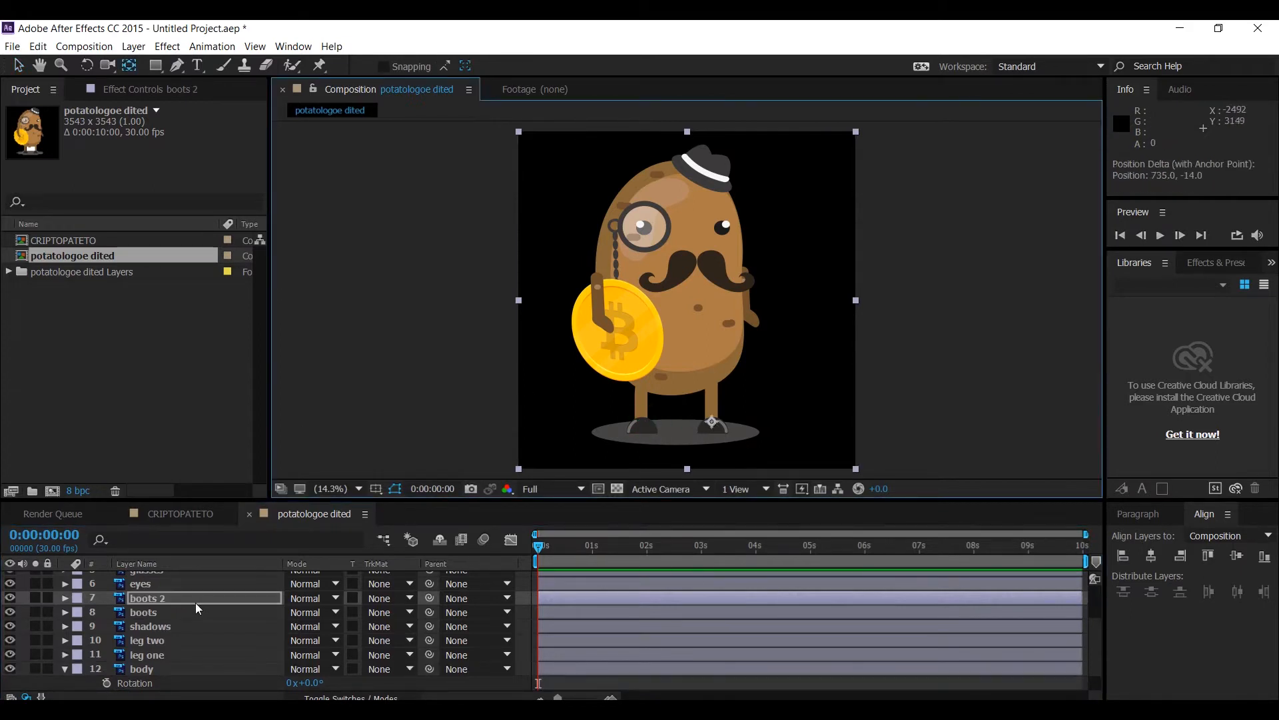
# Mask the boots 2 layer with a rectangle enclosing only the character's right-hand boot in the image
pyautogui.moveTo(155, 65); pyautogui.dragTo(193, 76)
pyautogui.moveTo(696, 411); pyautogui.dragTo(737, 445)
pyautogui.click(66, 598)
# Mask the original boots layer with a rectangle around the left-hand boot and check the separation by toggling its visibility
pyautogui.click(145, 613)
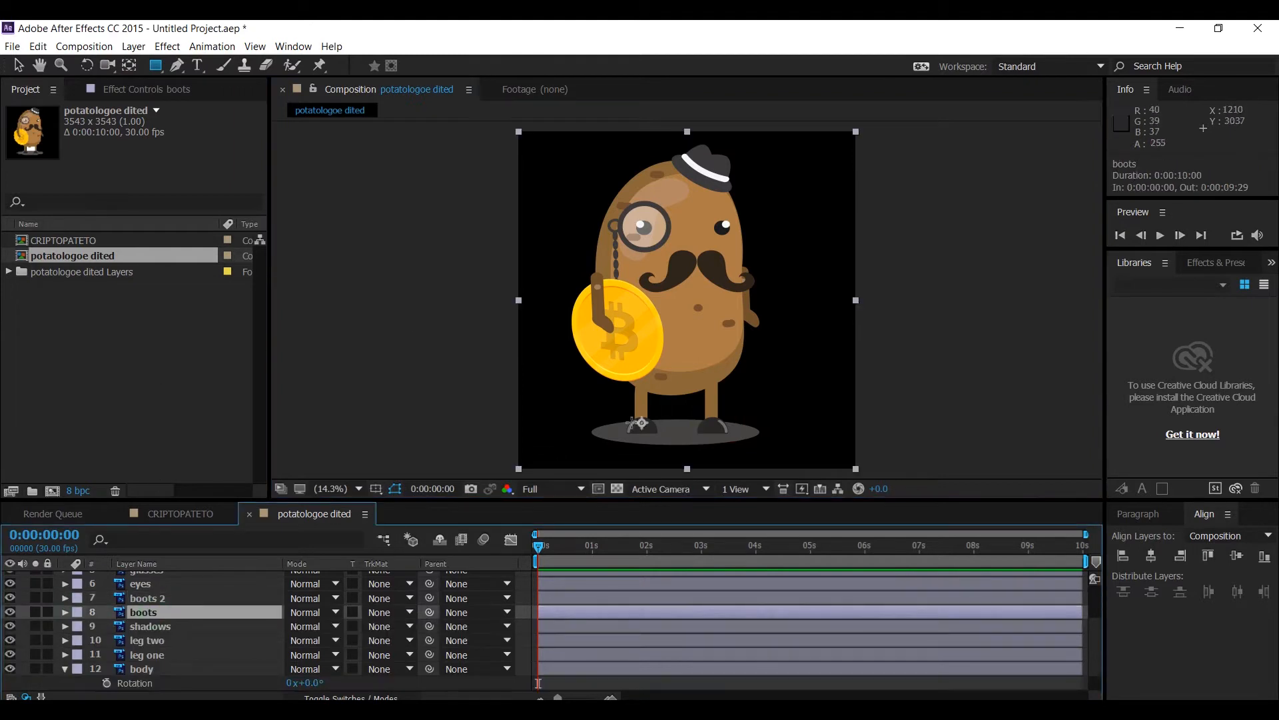
pyautogui.moveTo(624, 408); pyautogui.dragTo(664, 445)
pyautogui.click(65, 613)
pyautogui.click(142, 614)
pyautogui.click(148, 597)
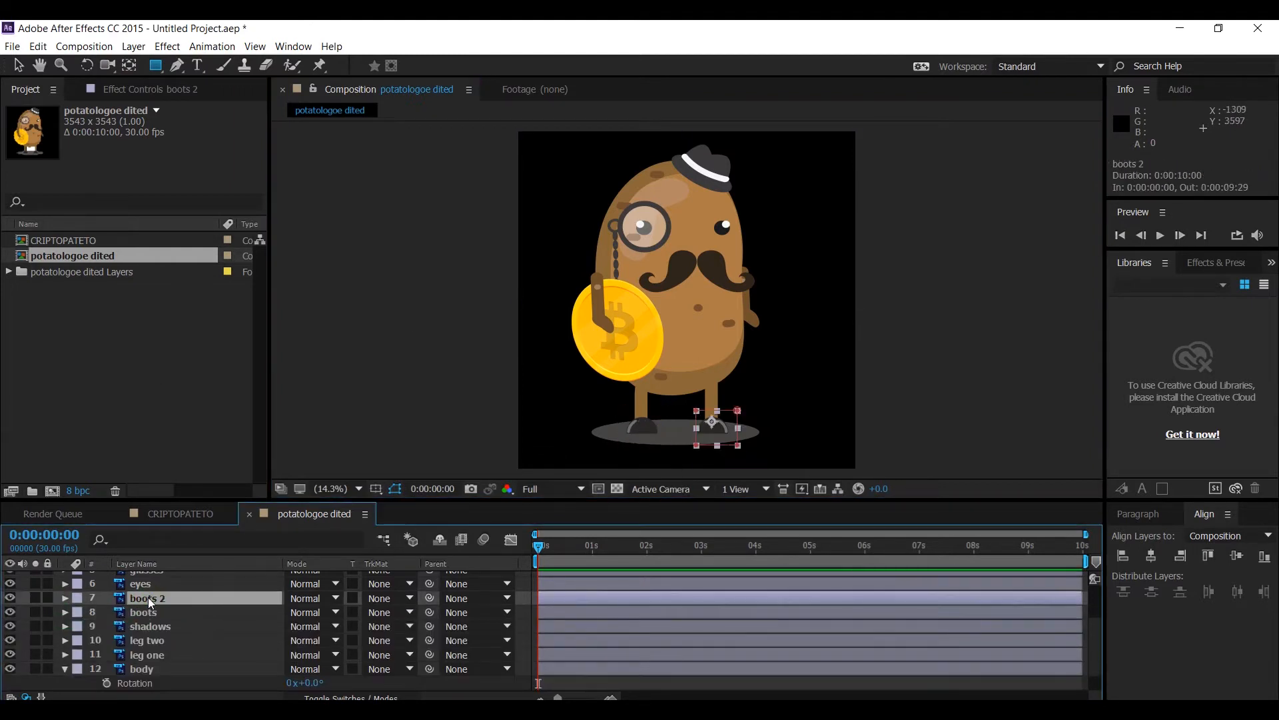
pyautogui.click(10, 611)
pyautogui.click(10, 612)
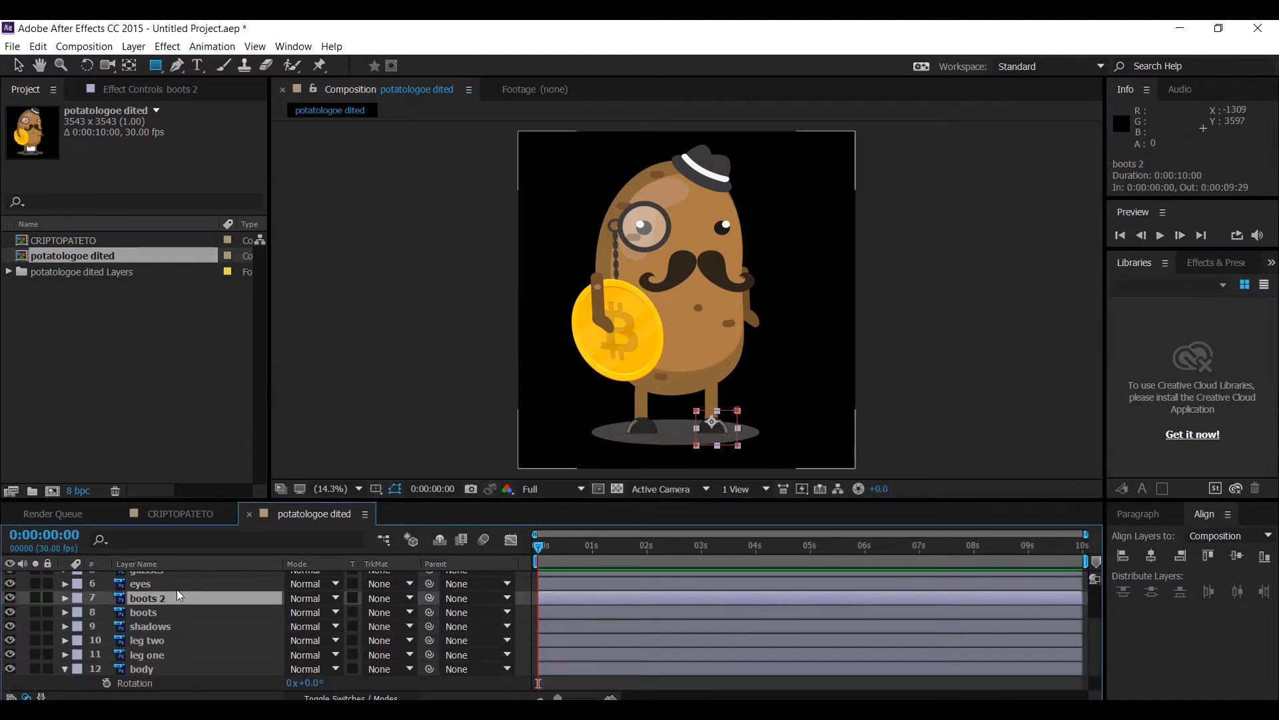
# Move the anchor points of the eyes, glasses and hat layers to between the eyes, the monocle lens centre and the hat's brim
pyautogui.click(176, 586)
pyautogui.press('v')
pyautogui.moveTo(686, 300); pyautogui.dragTo(688, 226)
pyautogui.scroll(1, 117, 613)
pyautogui.click(125, 612)
pyautogui.moveTo(687, 300); pyautogui.dragTo(642, 228)
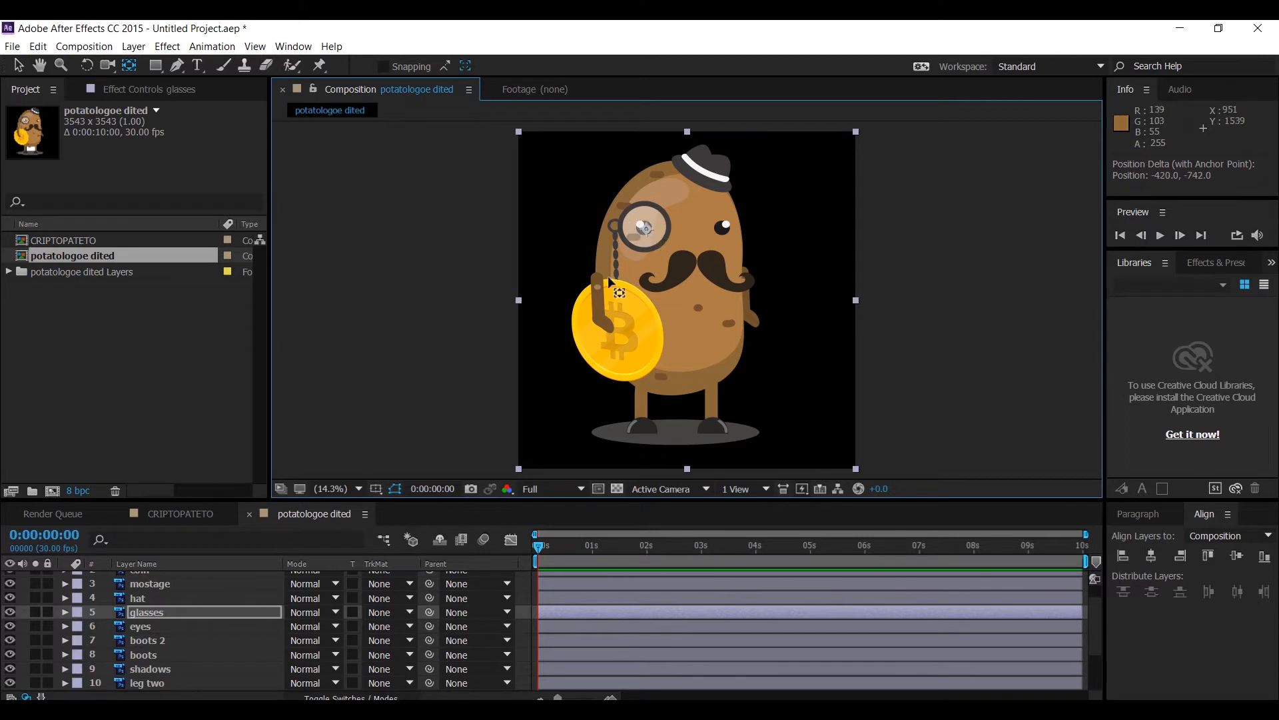
pyautogui.click(137, 598)
pyautogui.moveTo(686, 300); pyautogui.dragTo(705, 175)
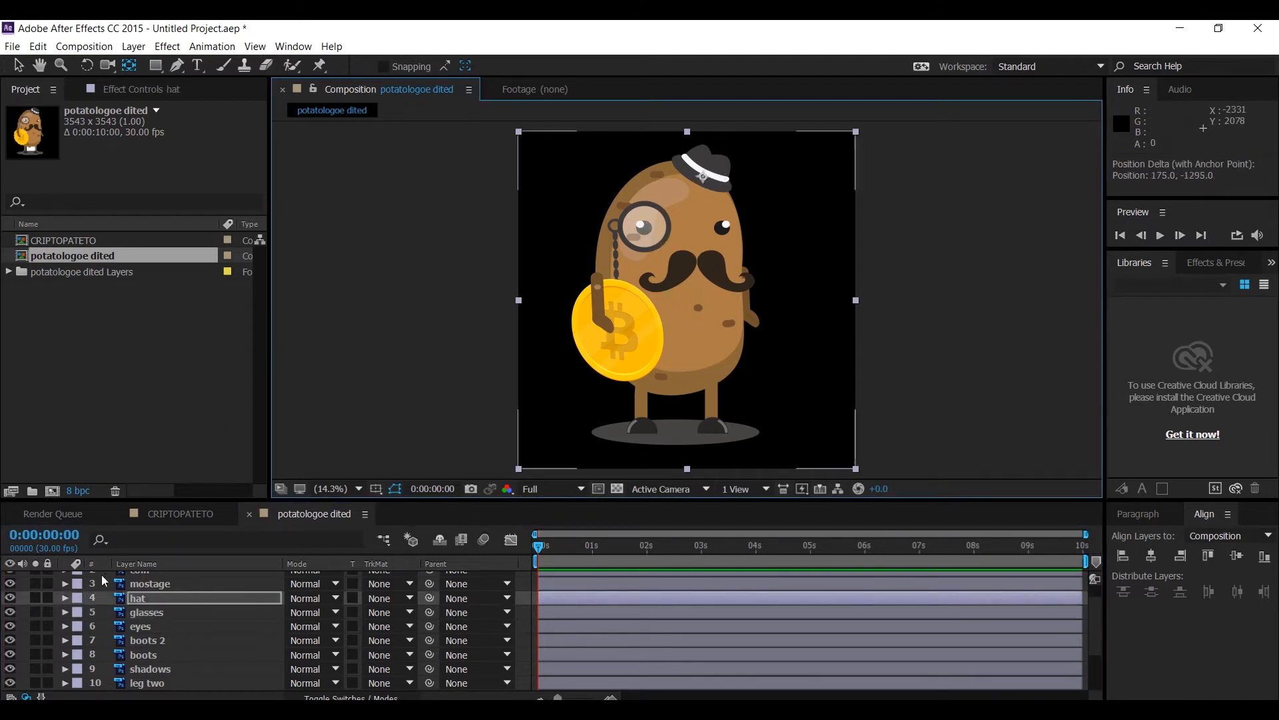
# Reorder the mostage layer so it sits above coin and directly below arm one
pyautogui.scroll(1, 101, 575)
pyautogui.click(158, 607)
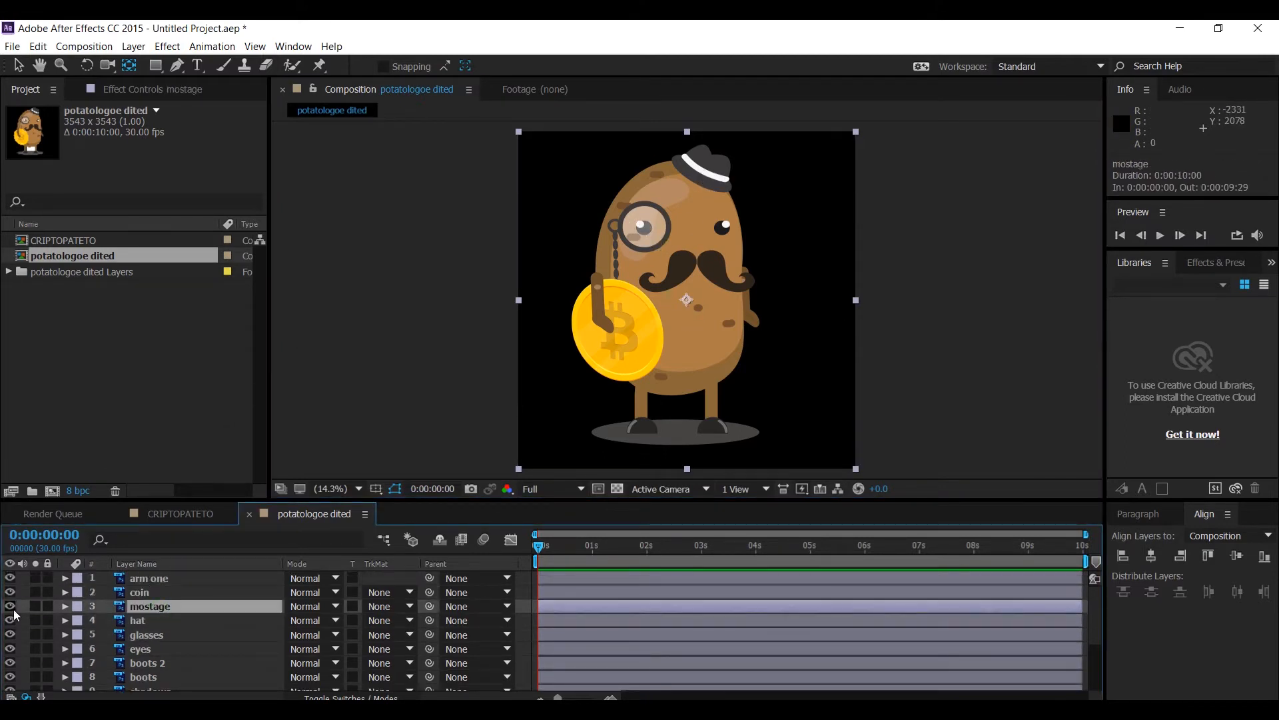
pyautogui.moveTo(148, 606); pyautogui.dragTo(152, 586)
# Move the anchor points of the arm one and arm two layers to their shoulder joints
pyautogui.moveTo(686, 300); pyautogui.dragTo(597, 276)
pyautogui.click(144, 578)
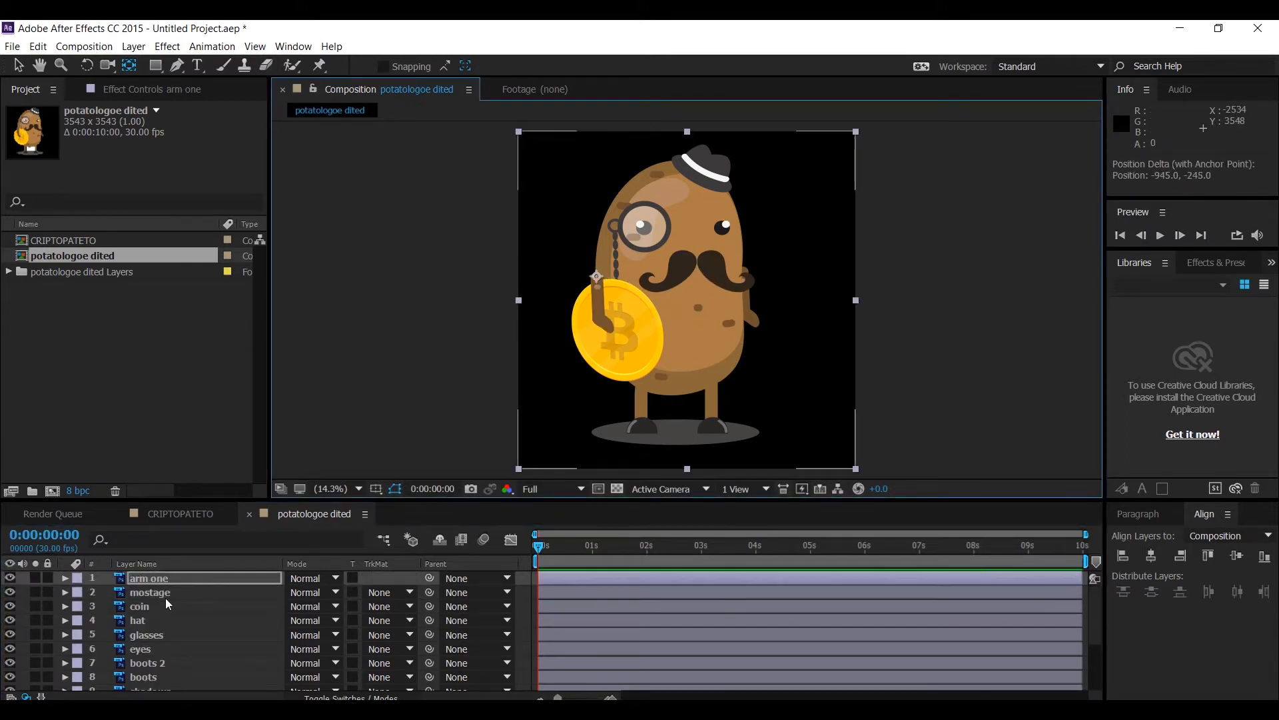
pyautogui.scroll(-3, 165, 598)
pyautogui.click(145, 668)
pyautogui.moveTo(687, 300); pyautogui.dragTo(743, 273)
pyautogui.press('v')
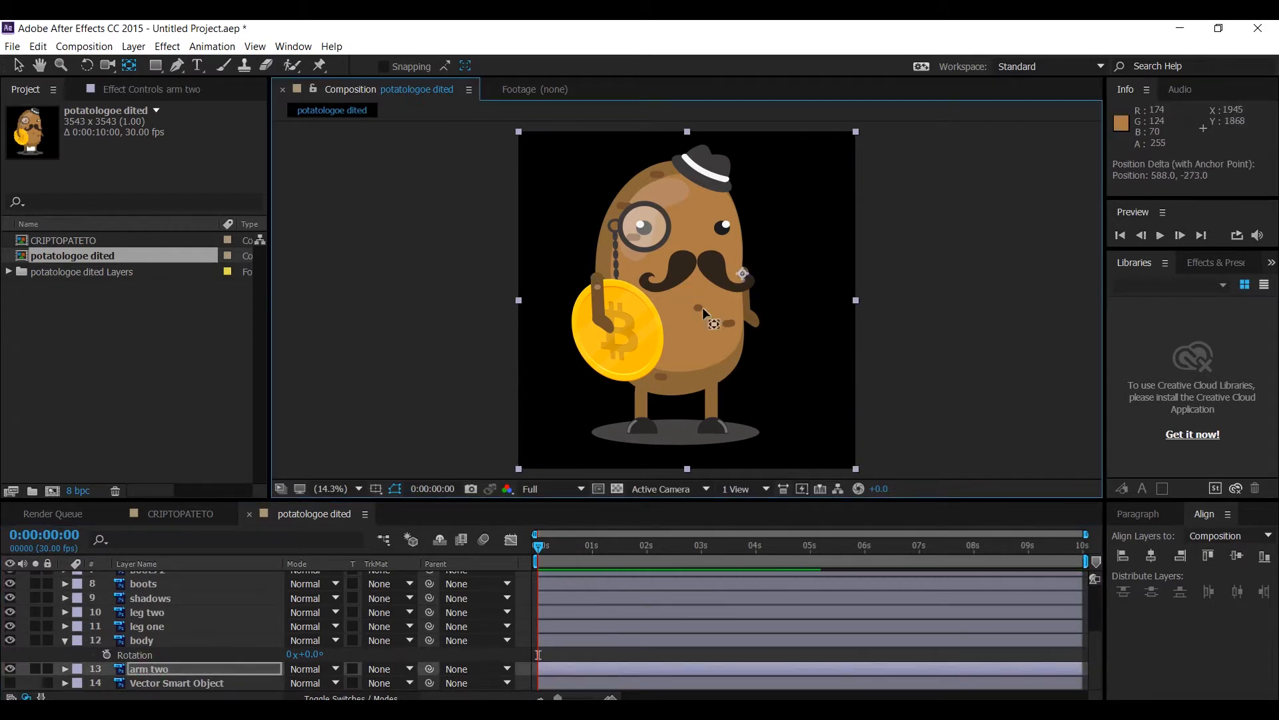
# Try rotating the body and arm two layers around their repositioned anchor points, undoing each rotation
pyautogui.click(180, 672)
pyautogui.press('r')
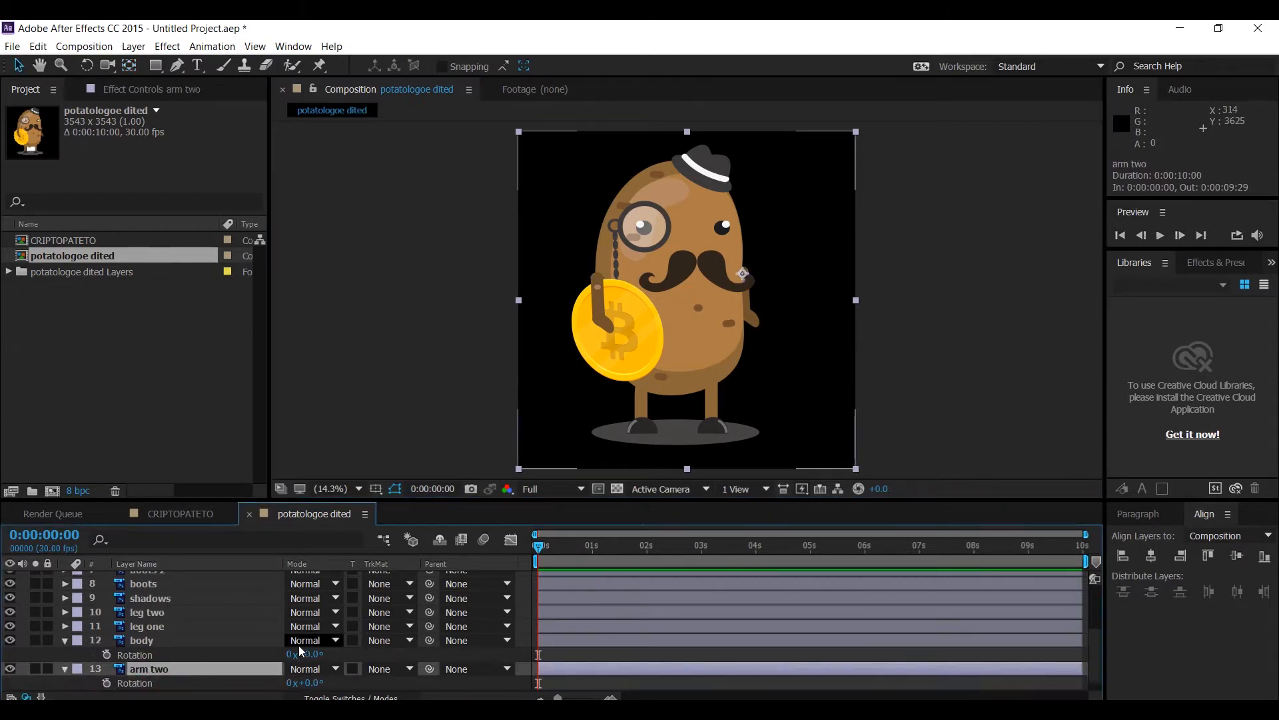
pyautogui.moveTo(312, 654)
pyautogui.mouseDown()
pyautogui.moveTo(347, 655)
pyautogui.moveTo(299, 648)
pyautogui.mouseUp()
pyautogui.hotkey('ctrl', 'z')
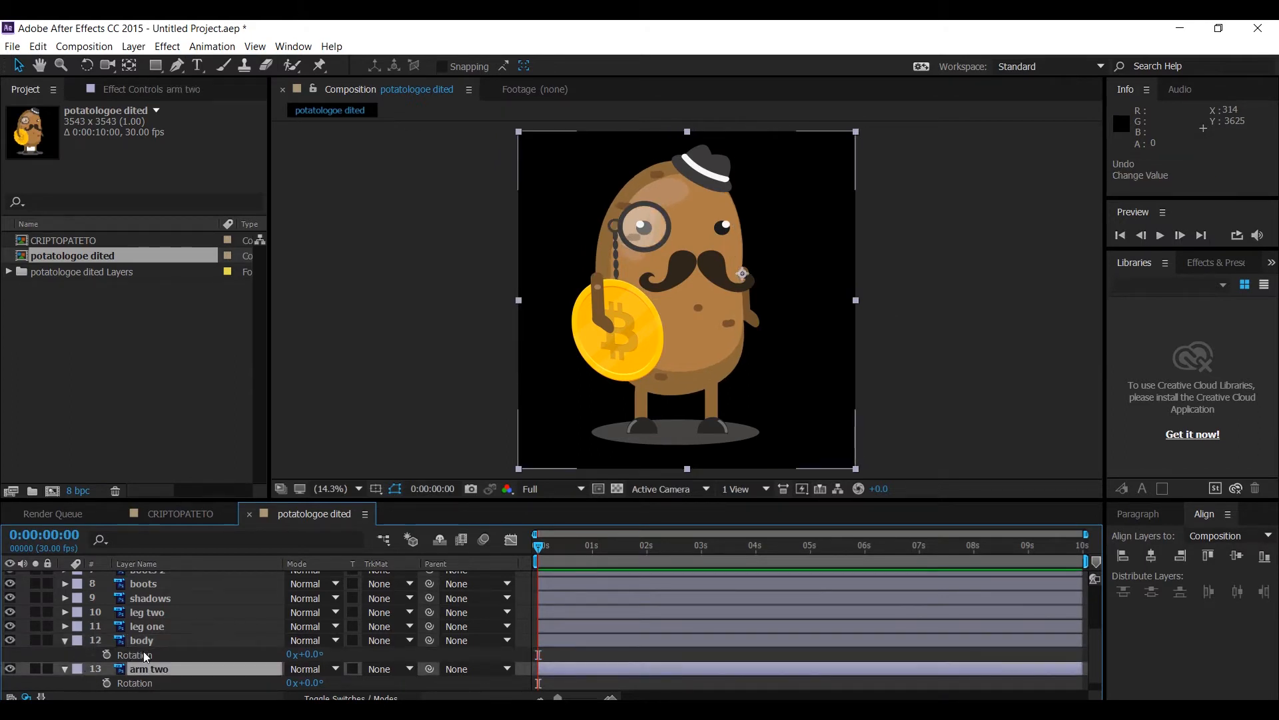
pyautogui.scroll(-1, 146, 652)
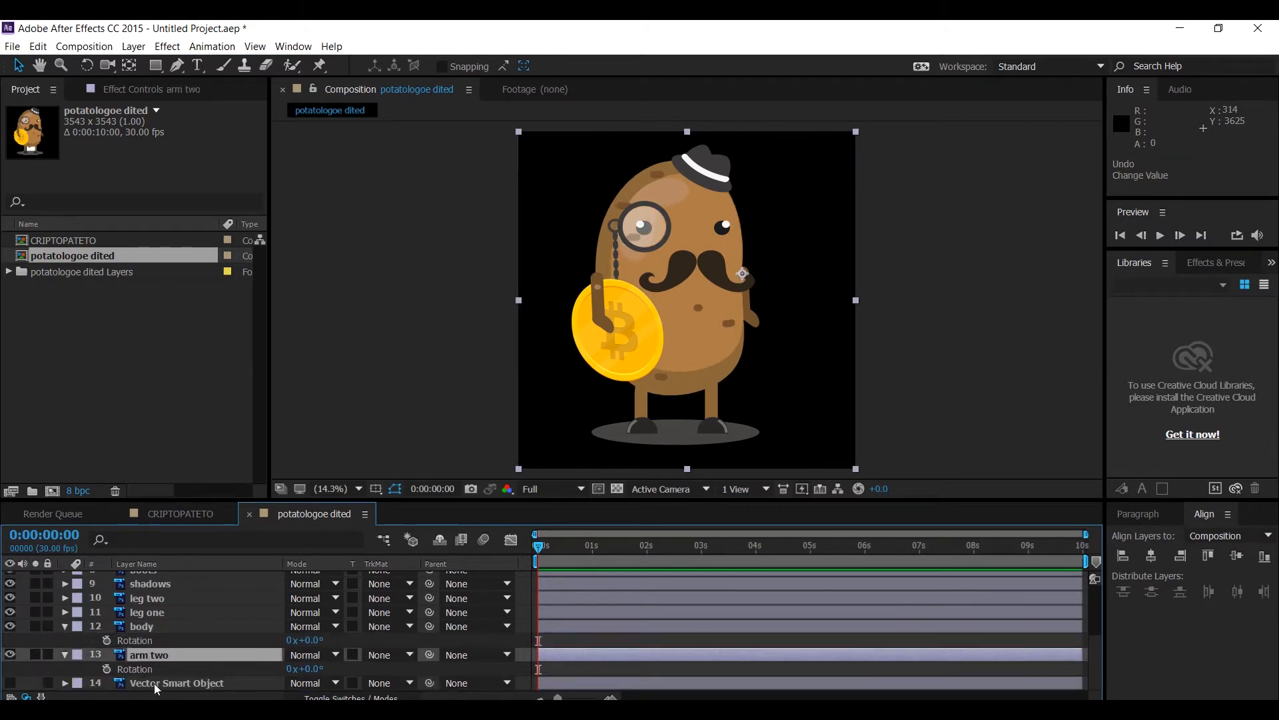
pyautogui.click(163, 657)
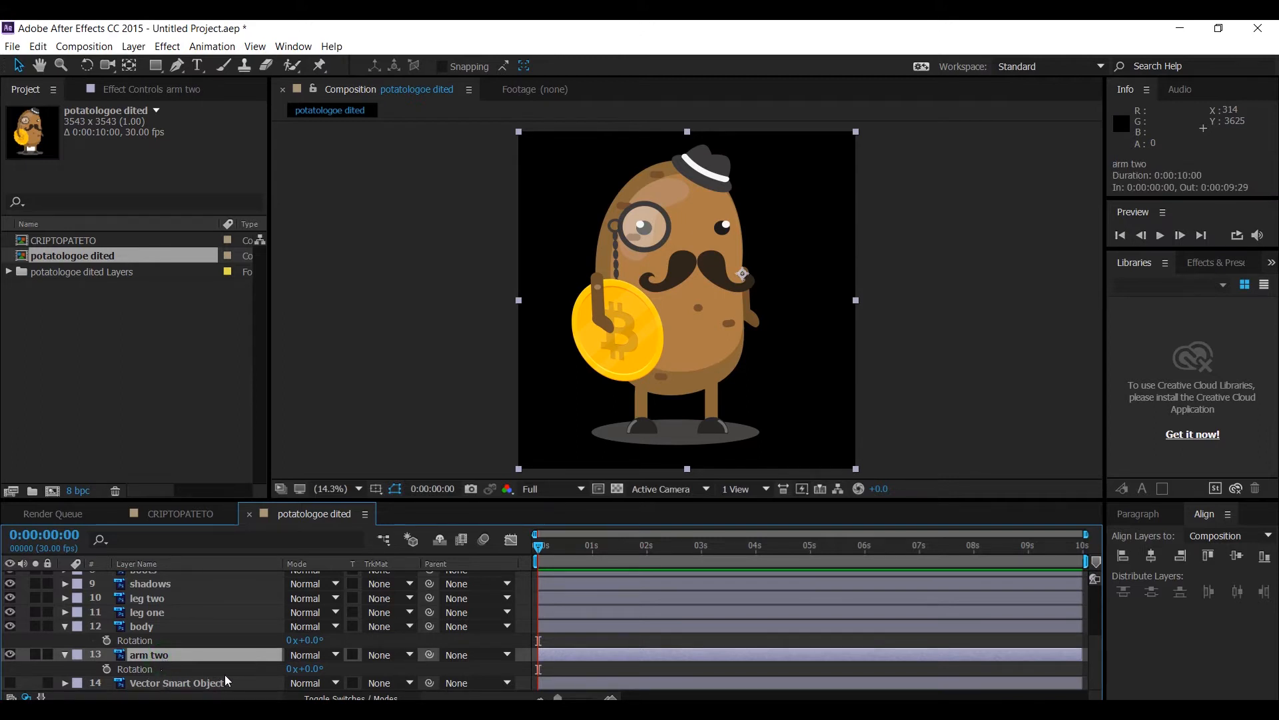
pyautogui.moveTo(311, 675)
pyautogui.mouseDown()
pyautogui.moveTo(258, 678)
pyautogui.moveTo(310, 675)
pyautogui.mouseUp()
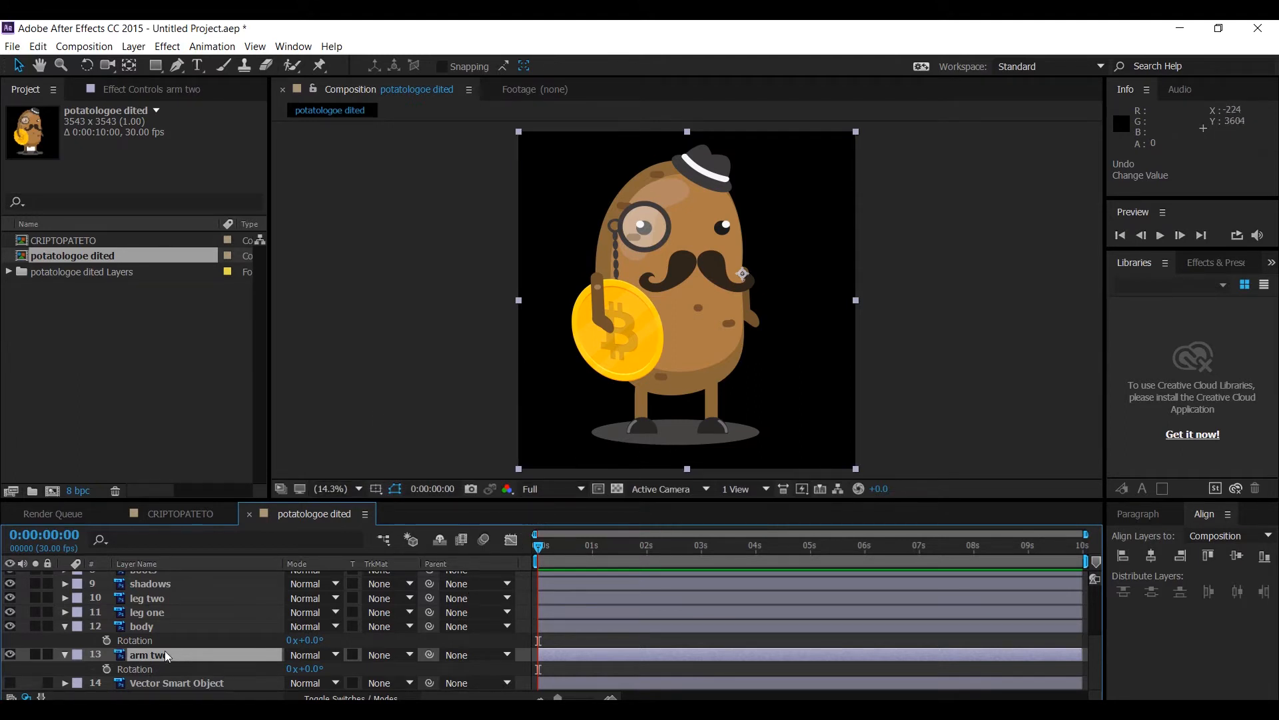
# Examine the anchor points of the layers from arm one down through shadows
pyautogui.scroll(5, 180, 633)
pyautogui.click(168, 580)
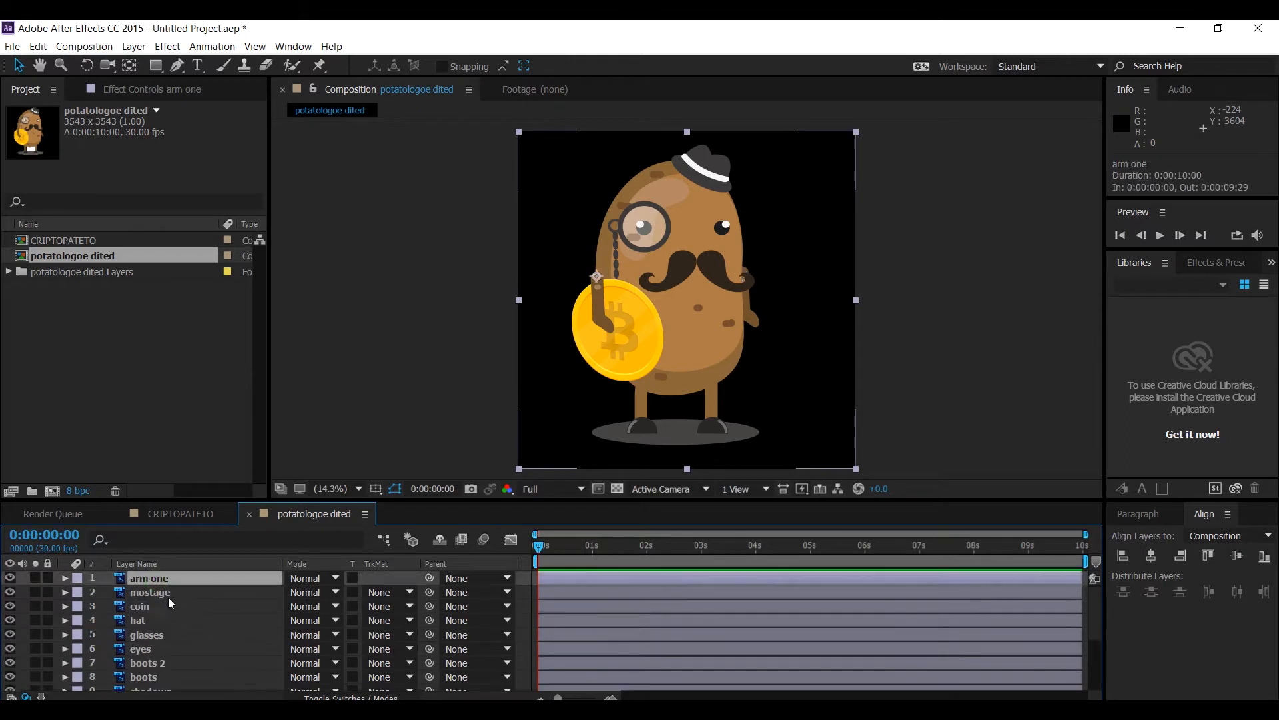
pyautogui.keyDown('ctrl'); pyautogui.click(167, 594); pyautogui.keyUp('ctrl')
pyautogui.keyDown('ctrl'); pyautogui.click(162, 608); pyautogui.keyUp('ctrl')
pyautogui.keyDown('ctrl'); pyautogui.click(156, 621); pyautogui.keyUp('ctrl')
pyautogui.keyDown('ctrl'); pyautogui.click(158, 636); pyautogui.keyUp('ctrl')
pyautogui.keyDown('ctrl'); pyautogui.click(160, 650); pyautogui.keyUp('ctrl')
pyautogui.keyDown('ctrl'); pyautogui.click(162, 664); pyautogui.keyUp('ctrl')
pyautogui.scroll(-2, 165, 660)
pyautogui.click(171, 606)
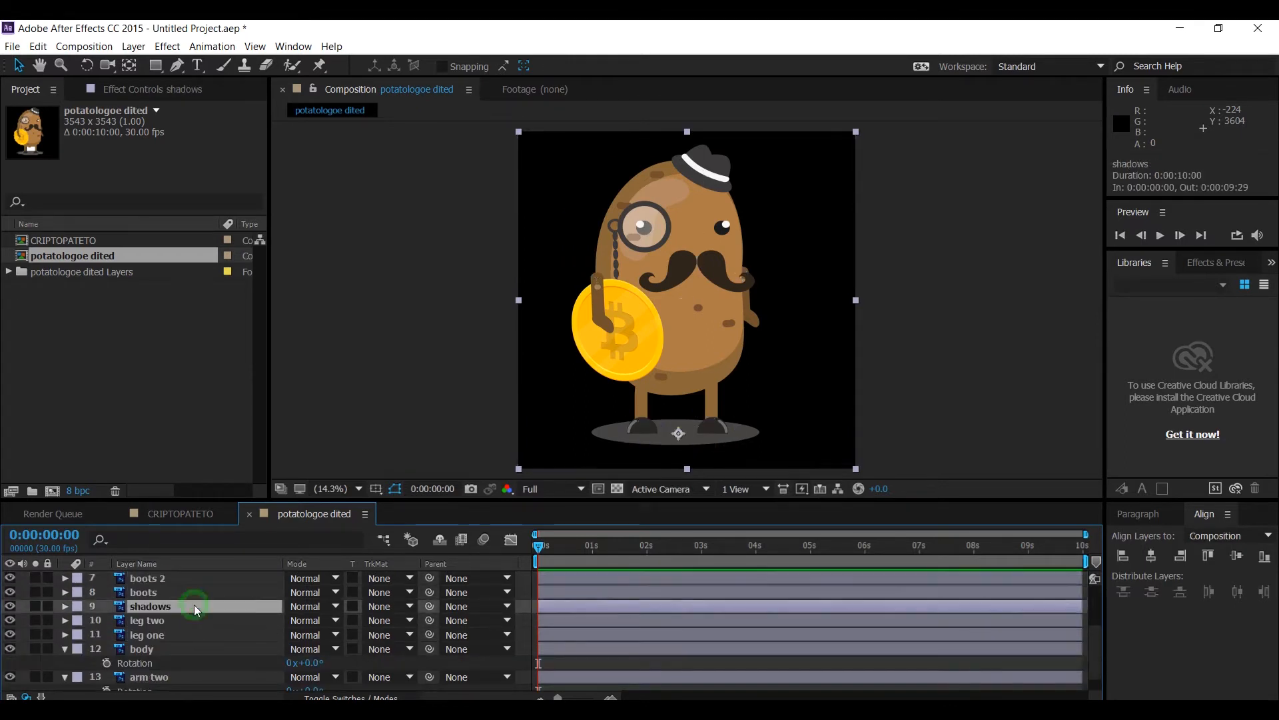
pyautogui.scroll(4, 194, 630)
pyautogui.scroll(2, 121, 614)
pyautogui.scroll(-3, 122, 617)
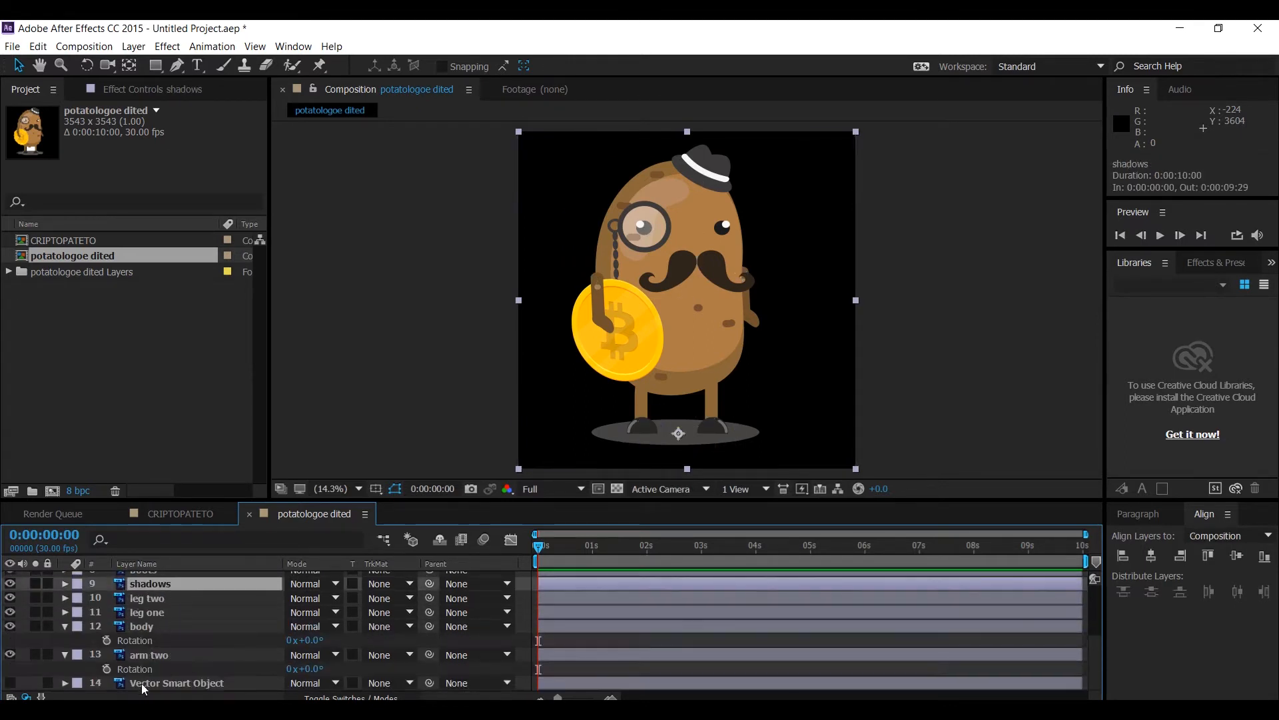
# Collapse the revealed Rotation properties of the body and arm two layers
pyautogui.click(65, 627)
pyautogui.click(65, 653)
pyautogui.click(65, 655)
# Parent the arm one and arm two layers to the body layer
pyautogui.click(142, 667)
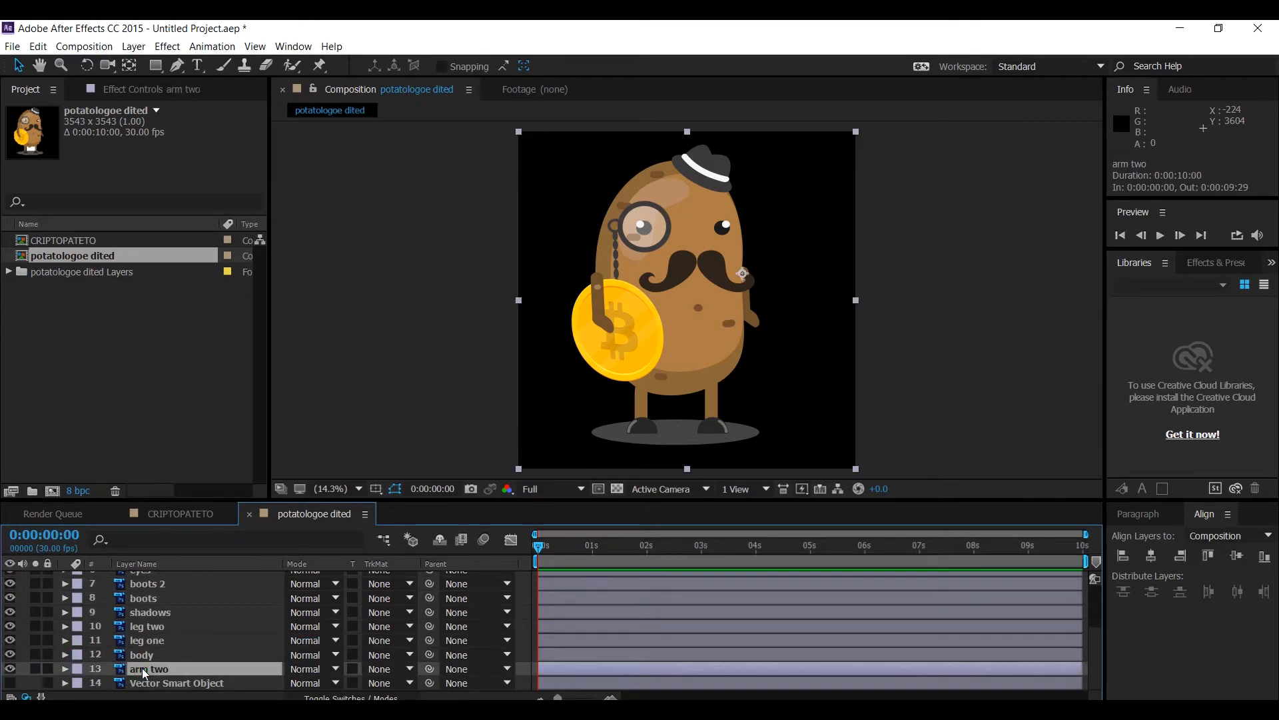
pyautogui.scroll(3, 159, 606)
pyautogui.keyDown('ctrl'); pyautogui.click(152, 579); pyautogui.keyUp('ctrl')
pyautogui.click(446, 581)
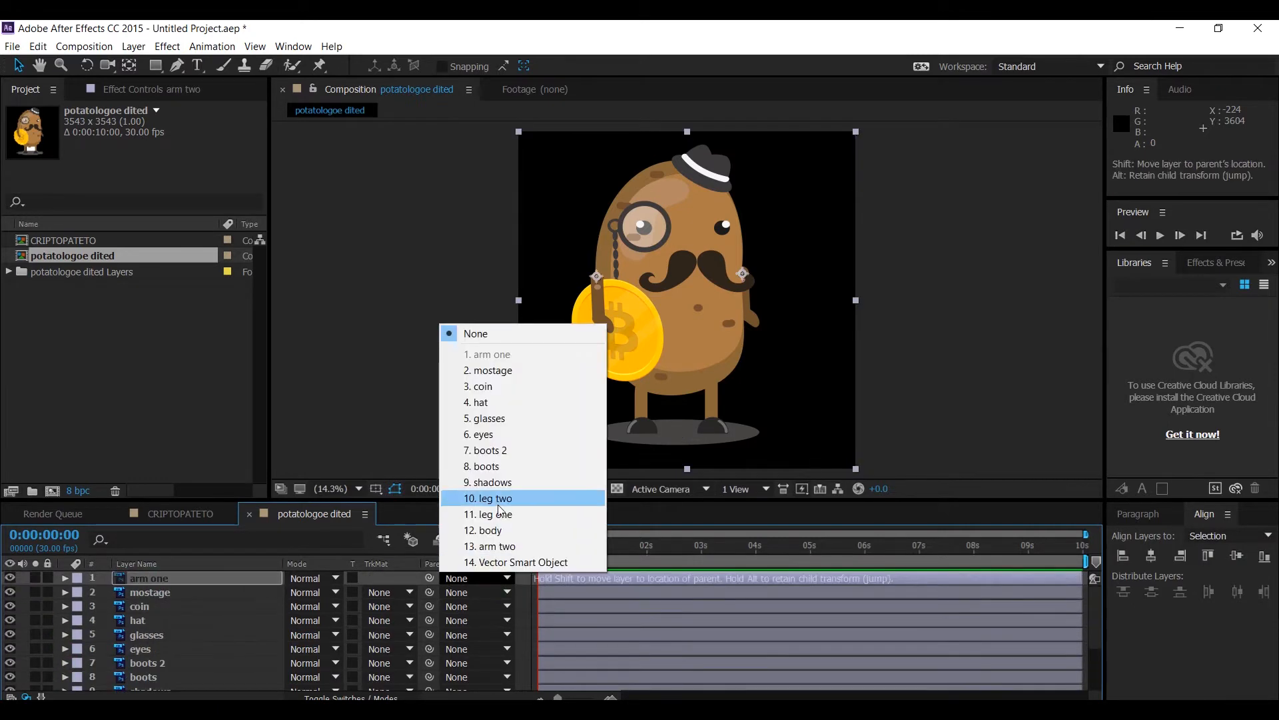
pyautogui.click(510, 529)
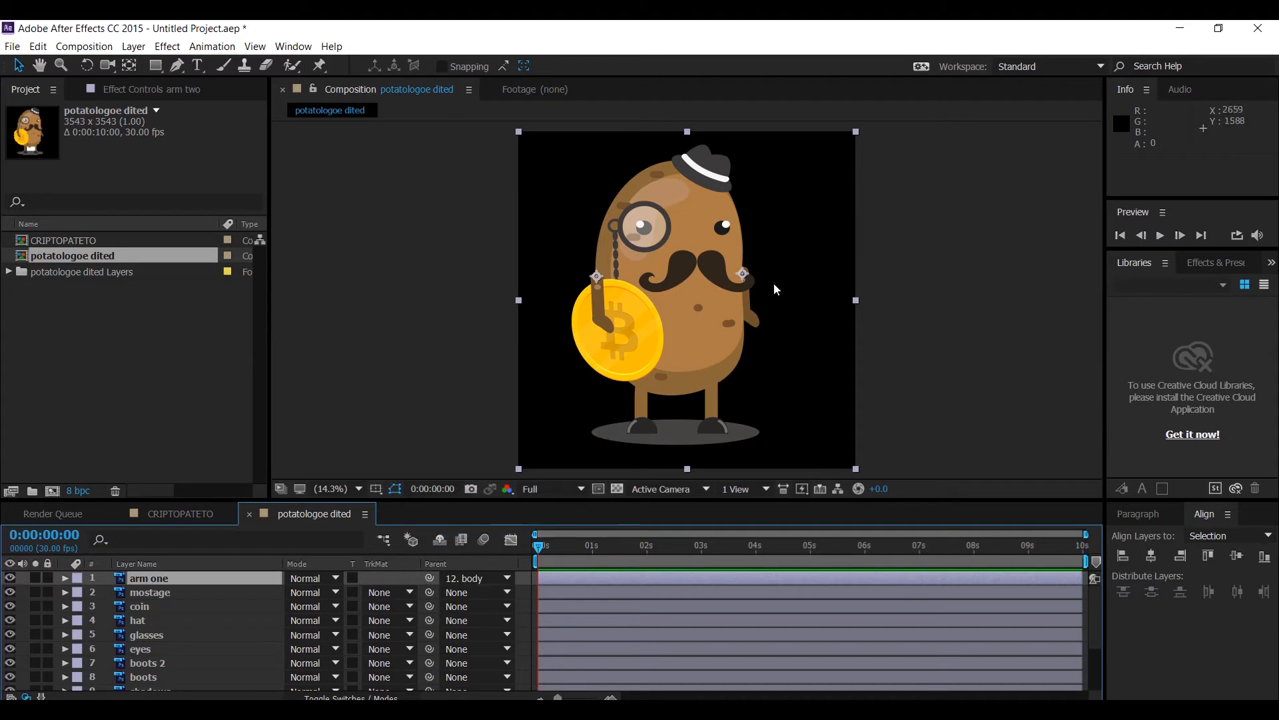
# Parent the leg one and leg two layers to the body layer
pyautogui.scroll(-3, 164, 631)
pyautogui.click(162, 641)
pyautogui.keyDown('ctrl'); pyautogui.click(147, 627); pyautogui.keyUp('ctrl')
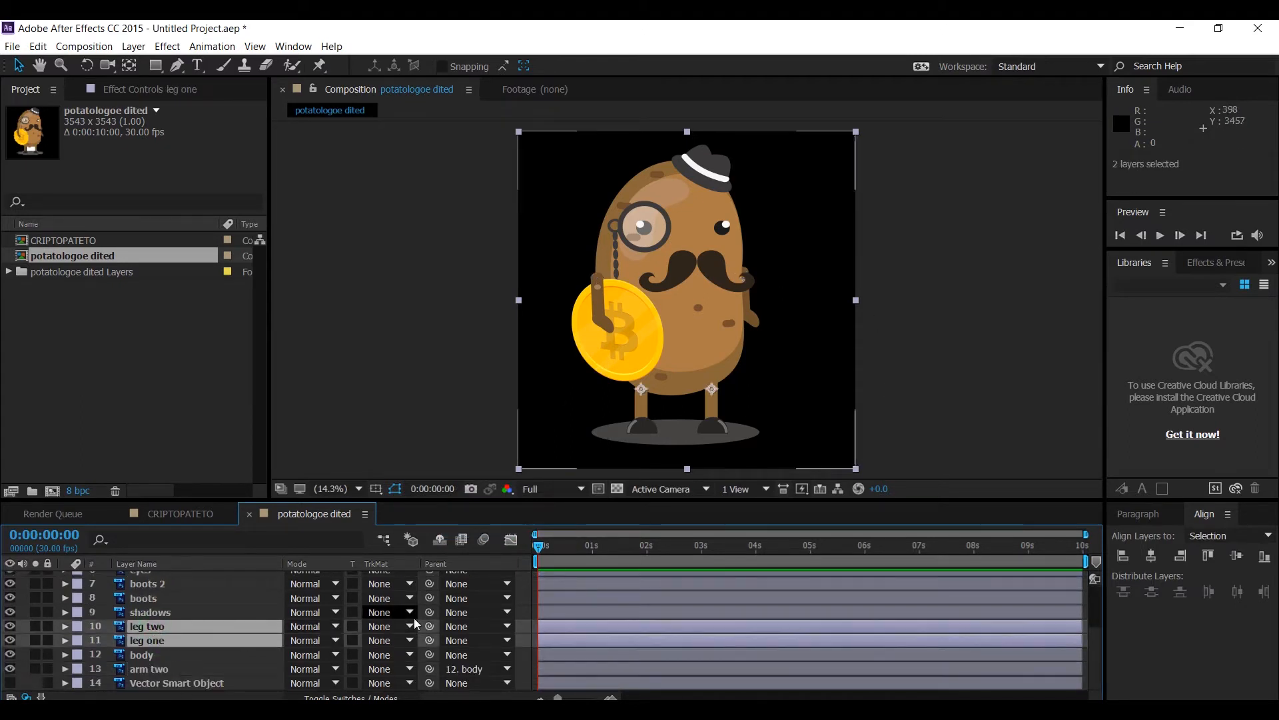
pyautogui.click(478, 626)
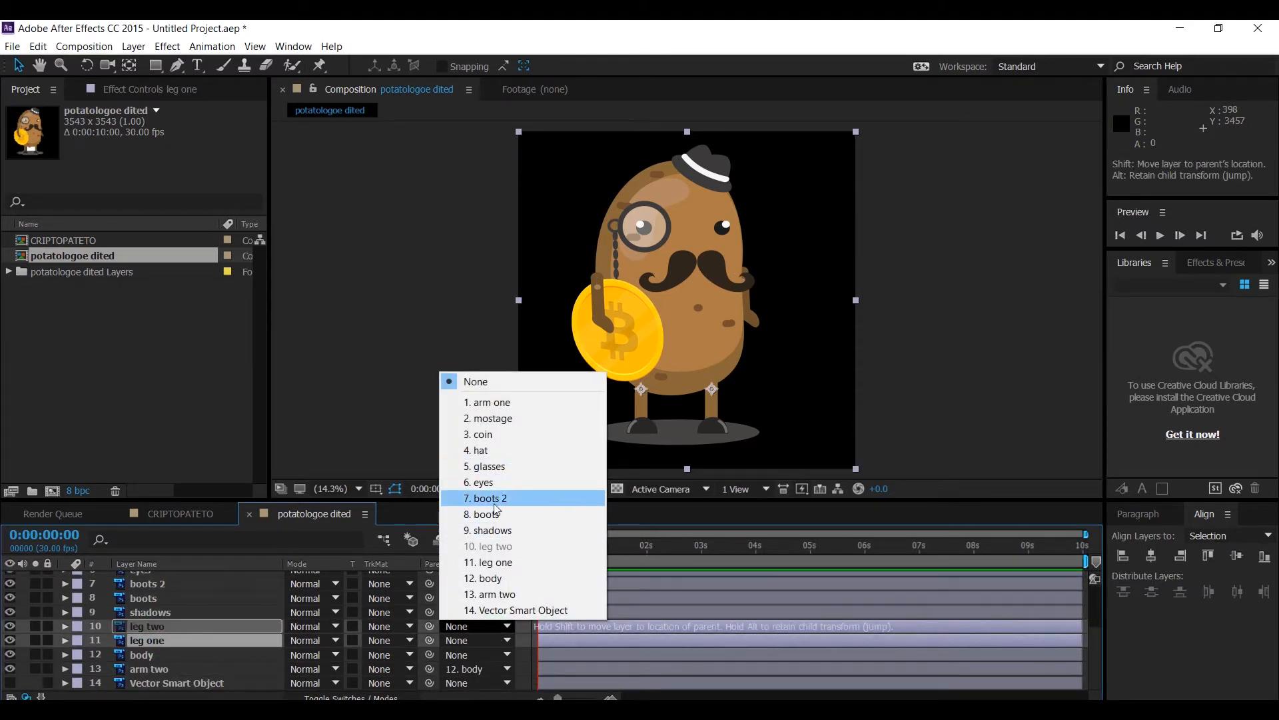
pyautogui.click(496, 578)
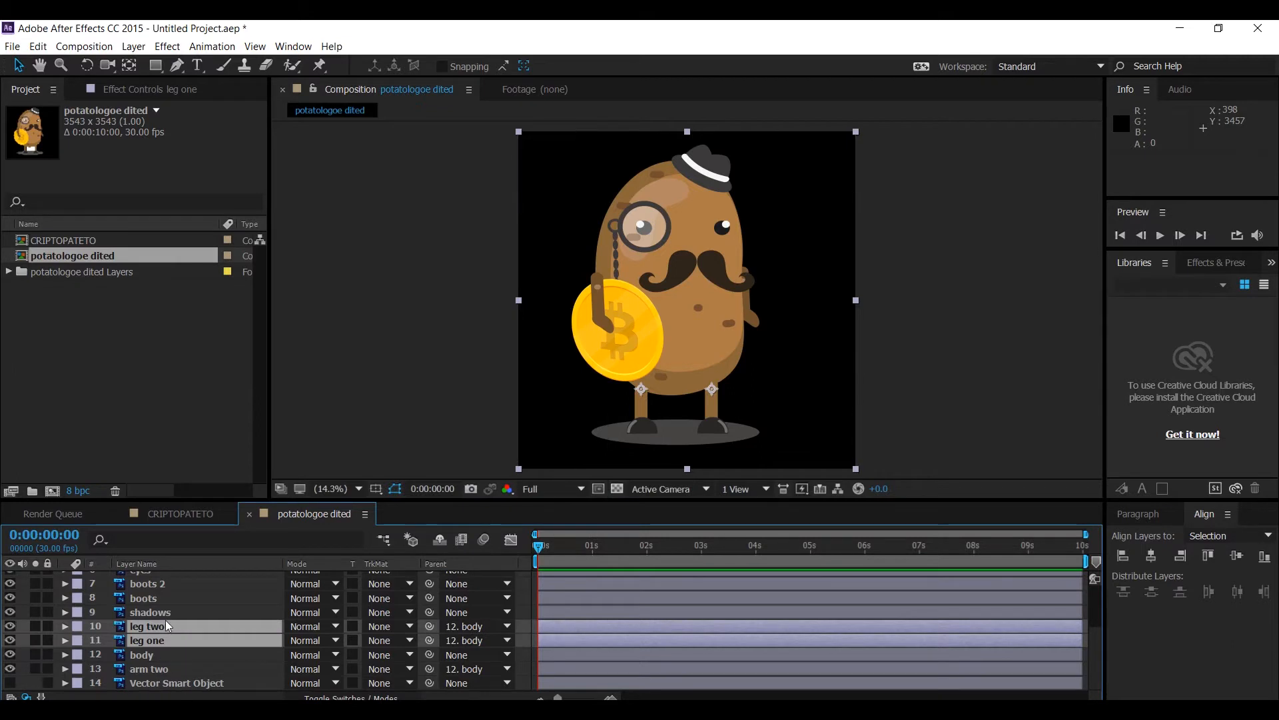
# Parent the shadows layer to the body layer
pyautogui.click(192, 611)
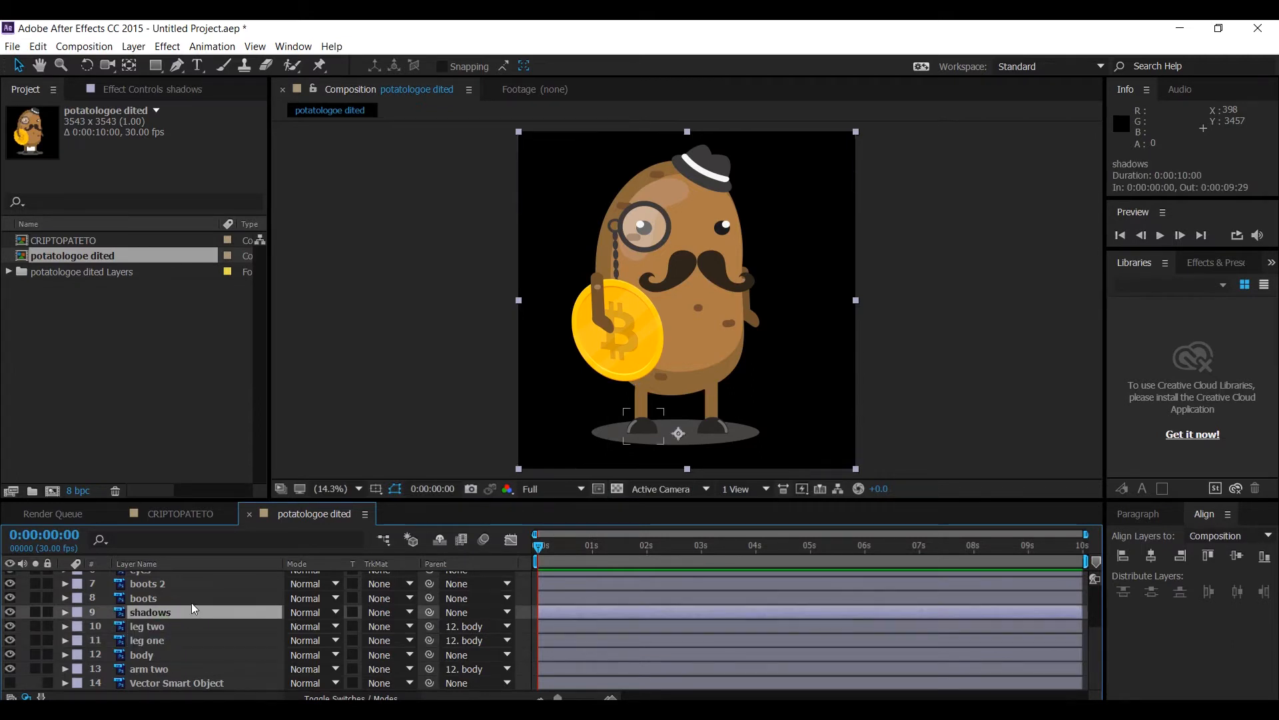
pyautogui.click(467, 613)
pyautogui.click(498, 573)
pyautogui.click(160, 626)
pyautogui.scroll(3, 151, 629)
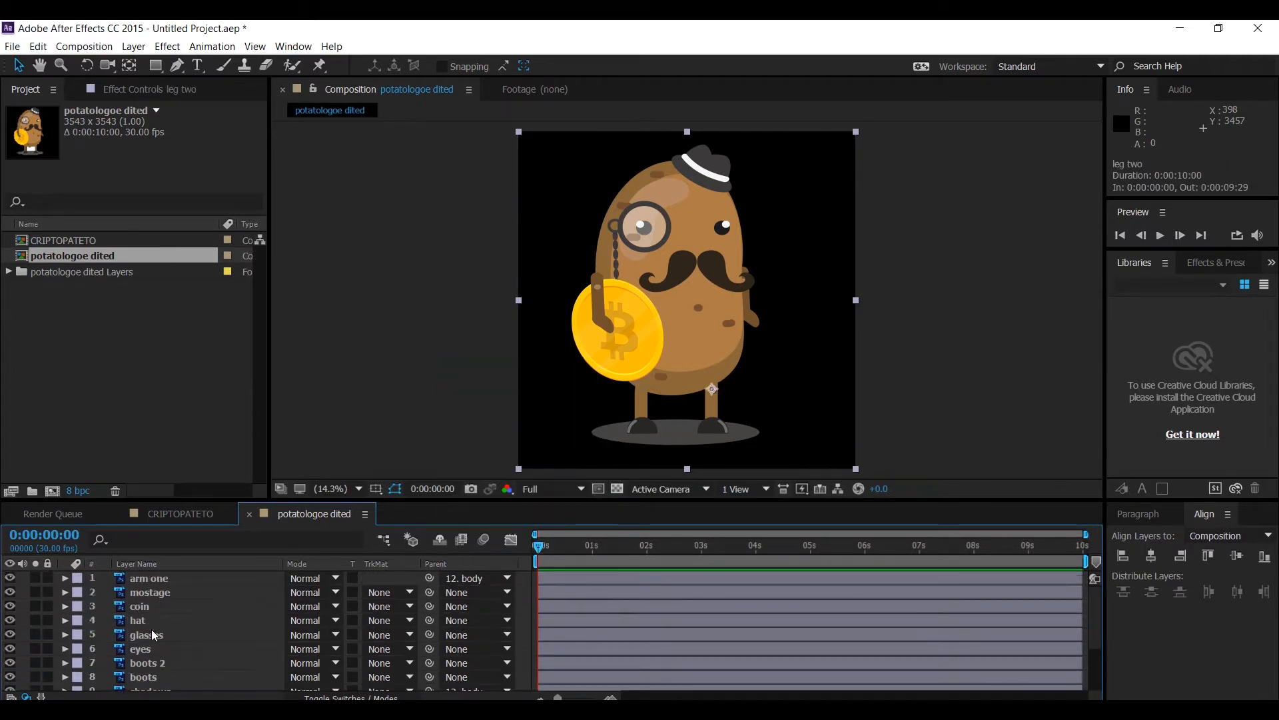
pyautogui.scroll(-3, 165, 659)
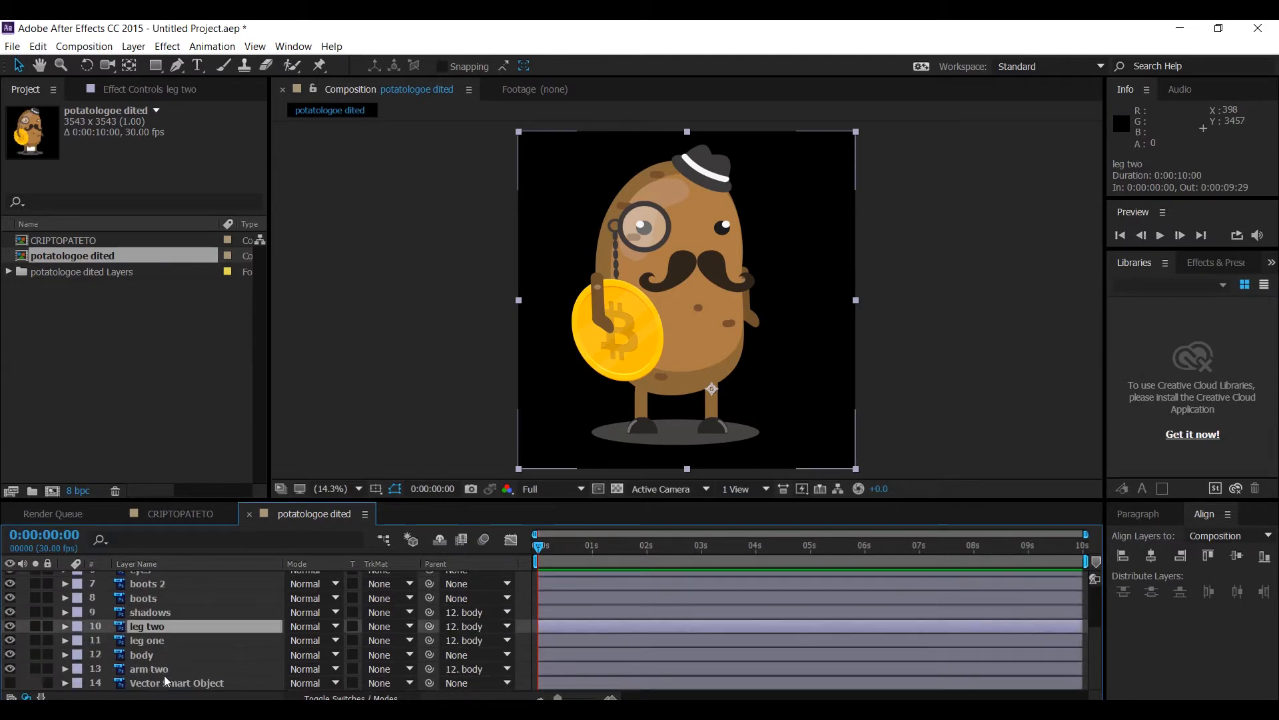
# Move the boots and boots 2 layers below the shadows layer, directly above leg two
pyautogui.click(146, 599)
pyautogui.keyDown('ctrl'); pyautogui.click(147, 582); pyautogui.keyUp('ctrl')
pyautogui.moveTo(147, 582); pyautogui.dragTo(142, 629)
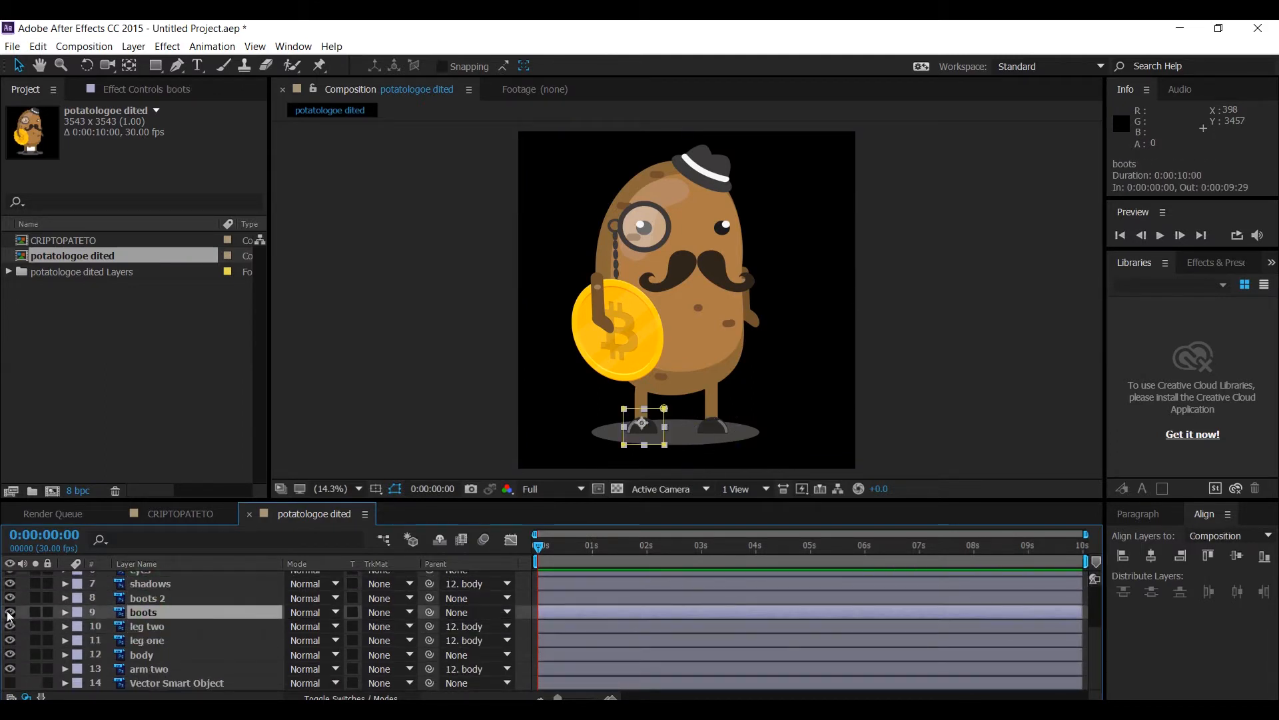
# Parent the boots layer to leg one and the boots 2 layer to leg two
pyautogui.click(153, 613)
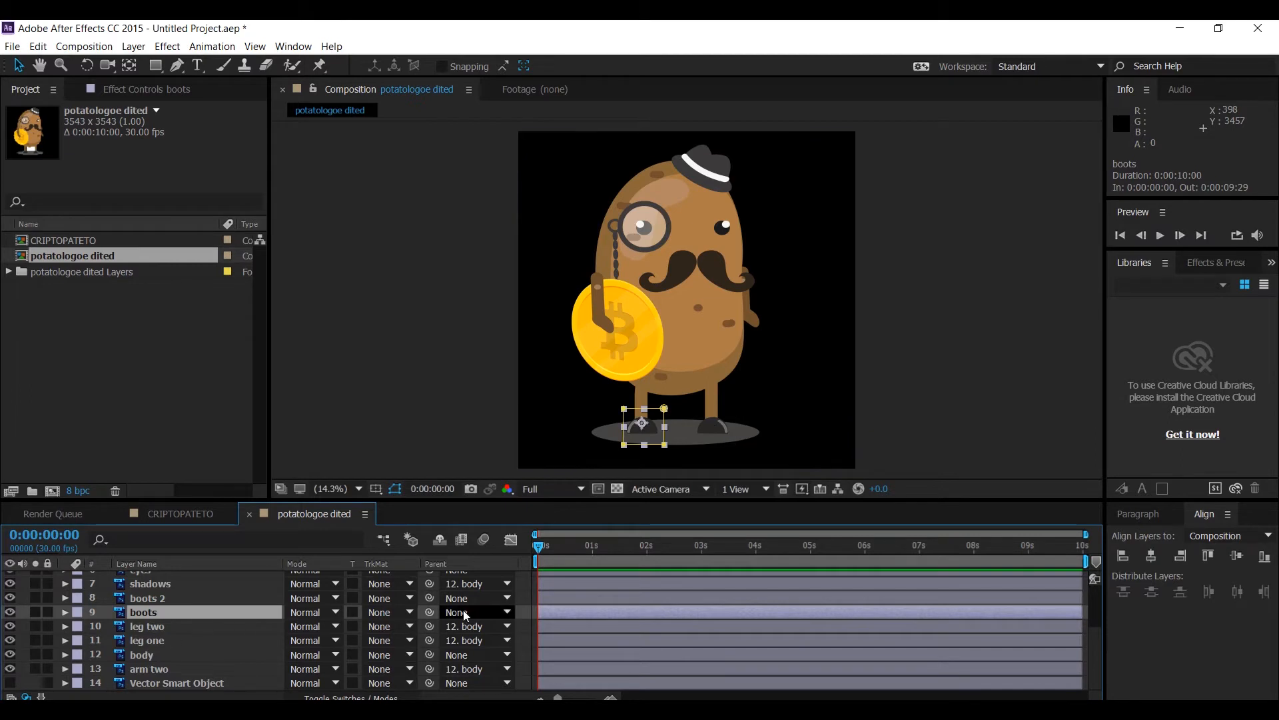
pyautogui.click(466, 611)
pyautogui.click(480, 556)
pyautogui.click(155, 598)
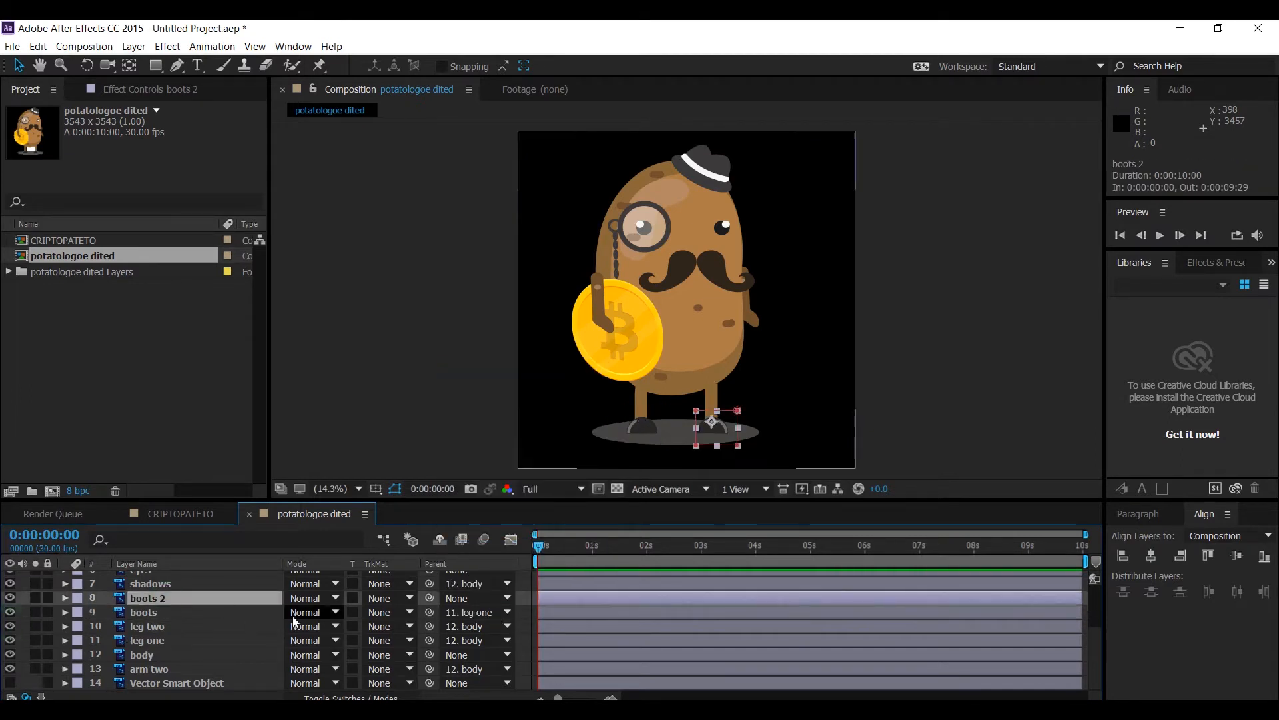
pyautogui.click(469, 597)
pyautogui.click(479, 523)
# Parent the mostage, coin, hat, glasses and eyes layers together to the body layer
pyautogui.scroll(3, 181, 643)
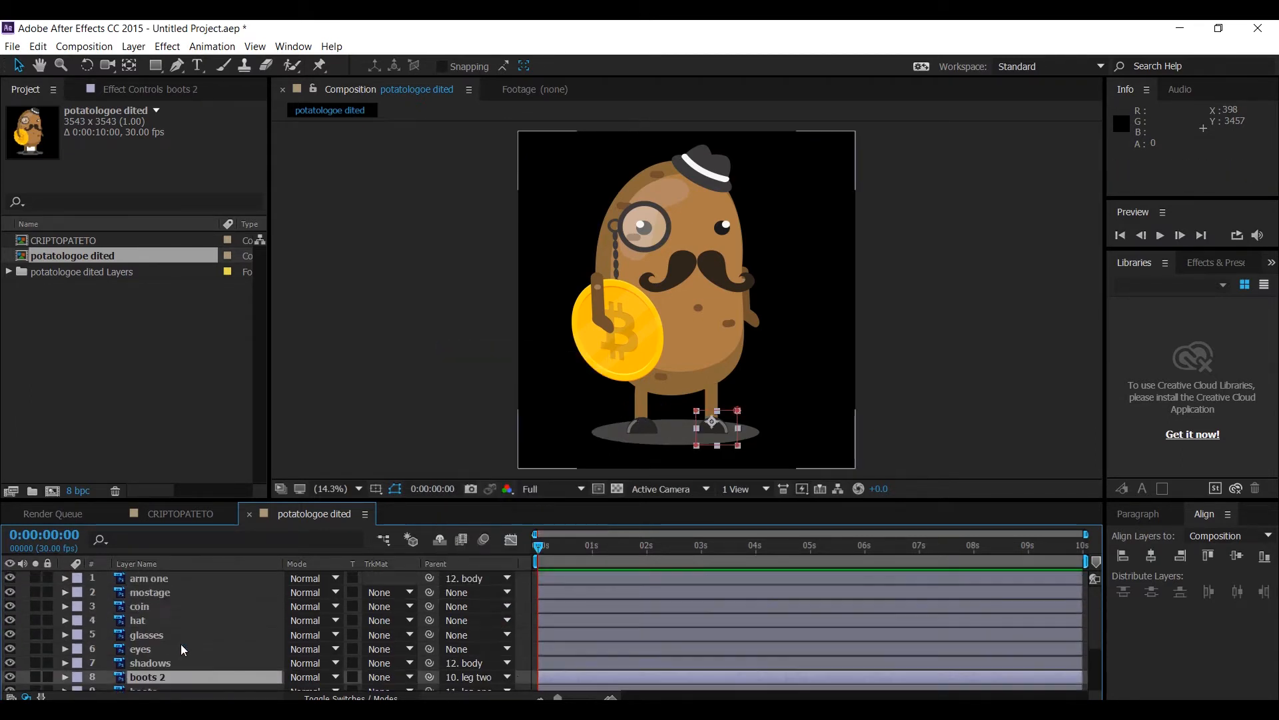
pyautogui.click(154, 594)
pyautogui.keyDown('ctrl'); pyautogui.click(145, 606); pyautogui.keyUp('ctrl')
pyautogui.keyDown('ctrl'); pyautogui.click(151, 622); pyautogui.keyUp('ctrl')
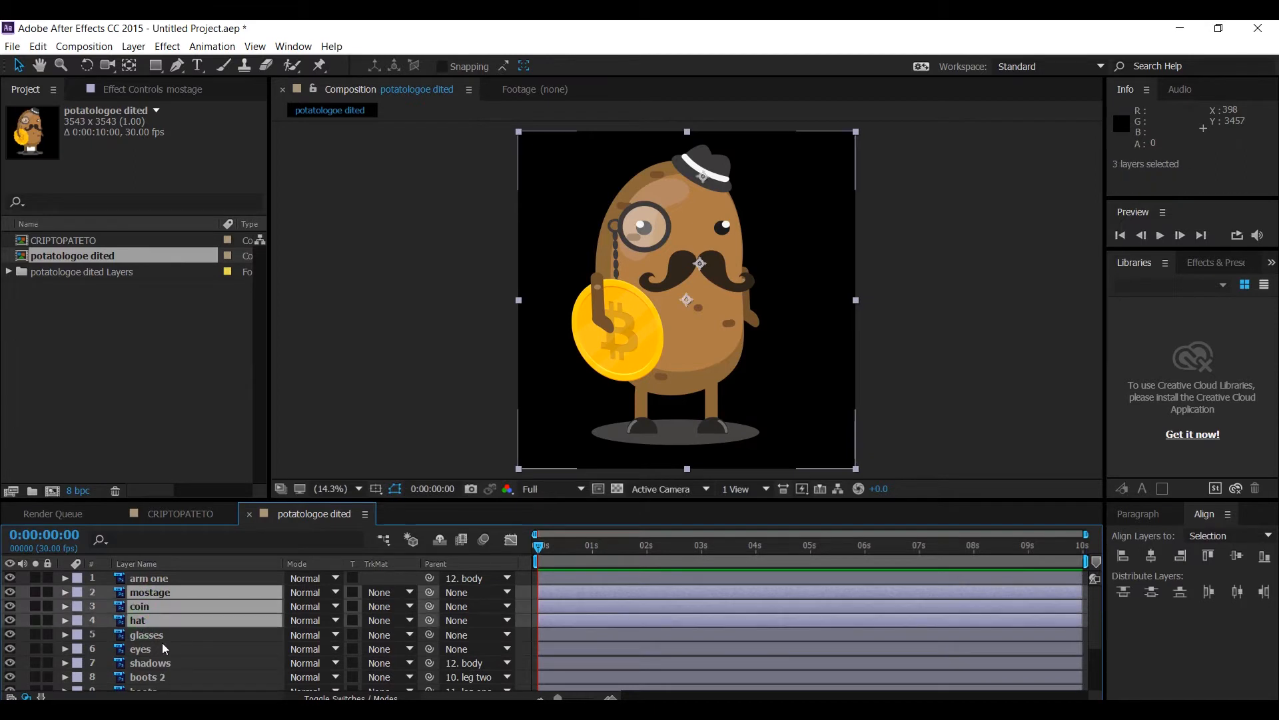
pyautogui.keyDown('ctrl'); pyautogui.click(159, 648); pyautogui.keyUp('ctrl')
pyautogui.keyDown('ctrl'); pyautogui.click(156, 638); pyautogui.keyUp('ctrl')
pyautogui.scroll(-3, 194, 641)
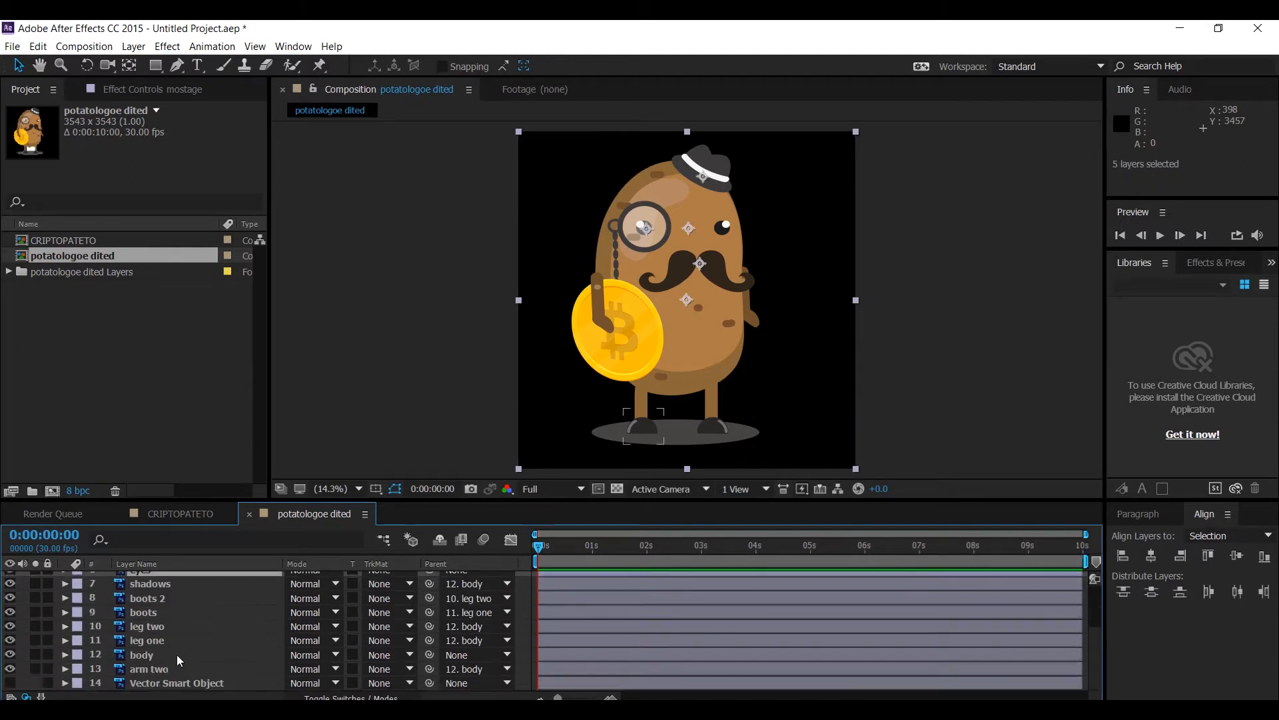
pyautogui.scroll(3, 177, 654)
pyautogui.click(485, 591)
pyautogui.click(477, 544)
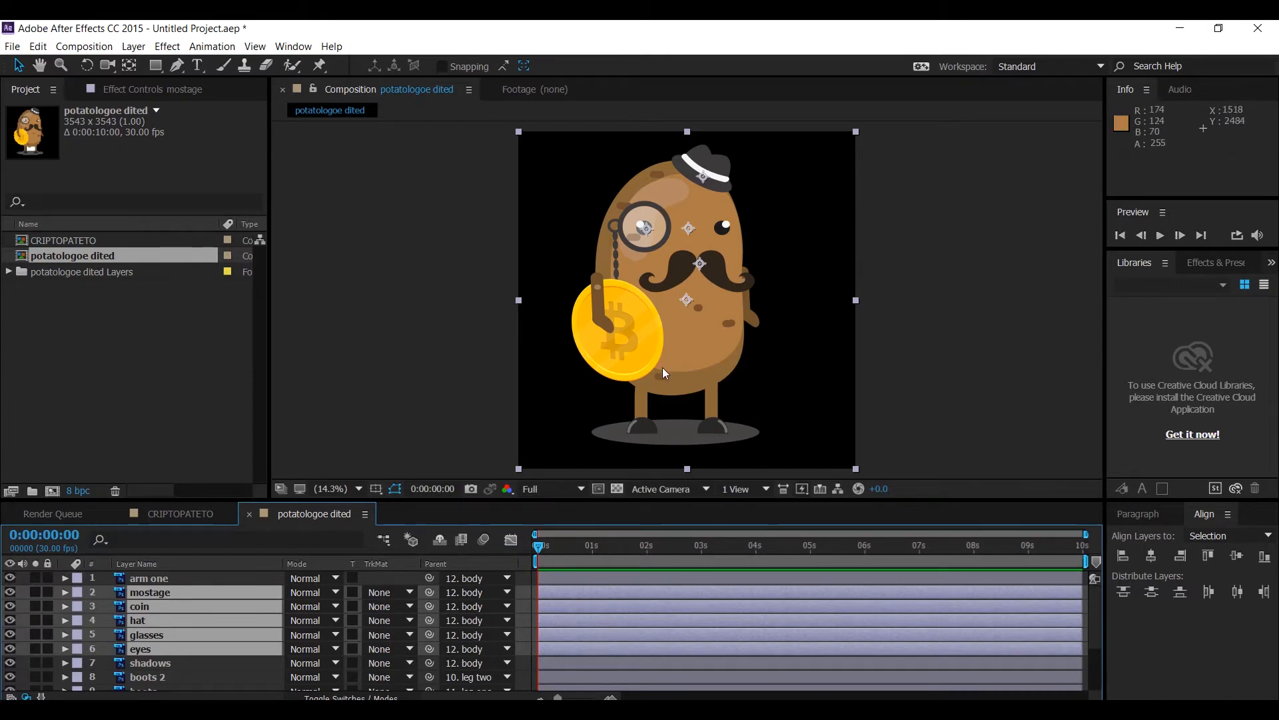
# Save the project as "cripto pateto" in the AE folder
pyautogui.click(177, 577)
pyautogui.click(173, 620)
pyautogui.hotkey('ctrl', 's')
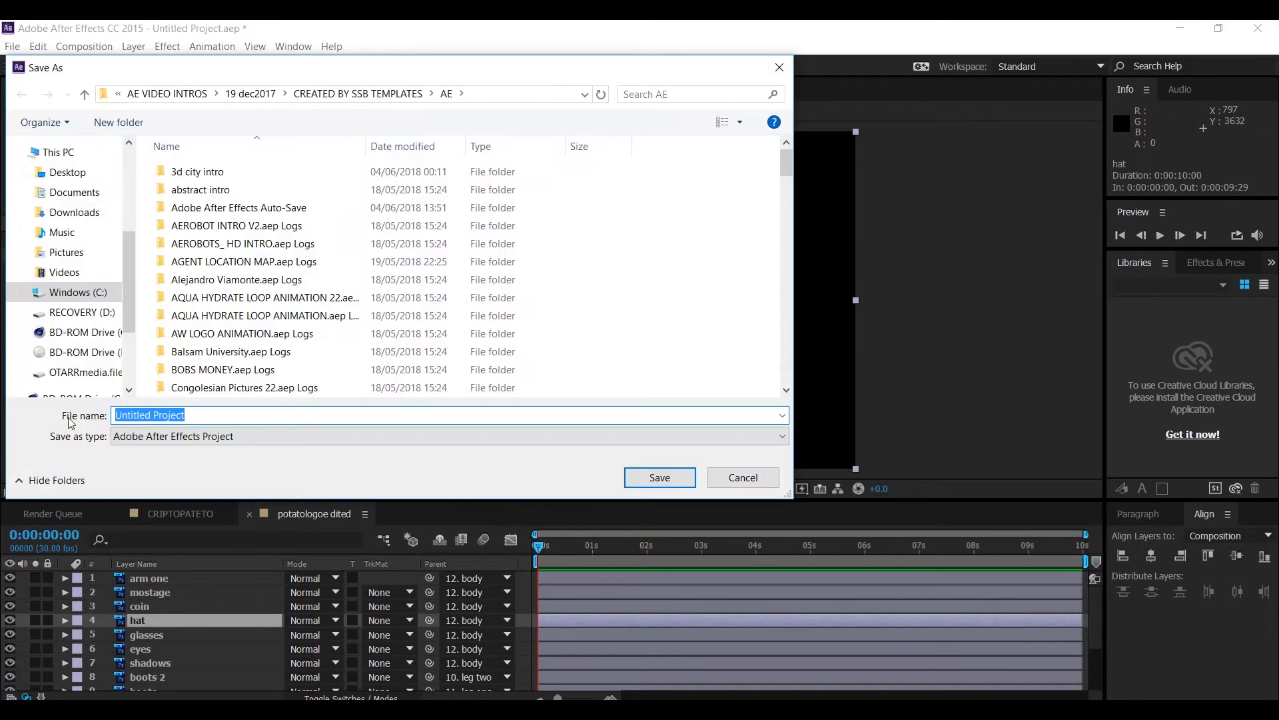
pyautogui.write('cripto pateto')
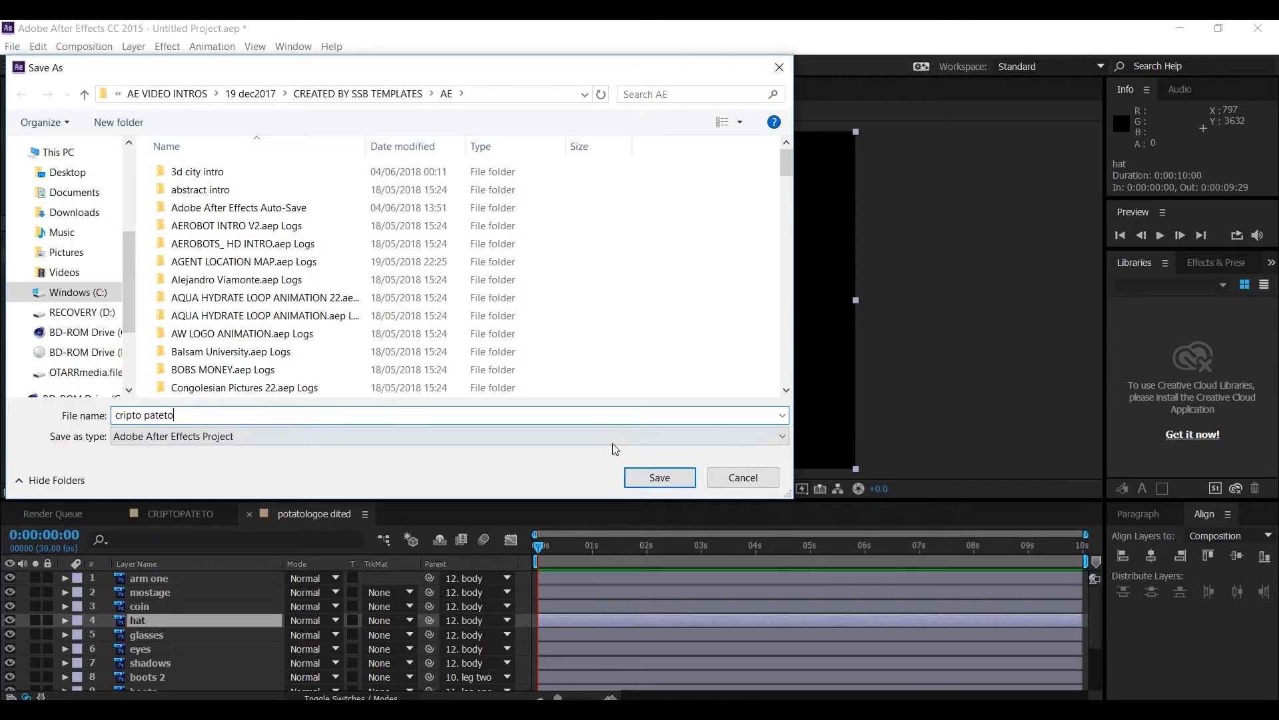
pyautogui.press('Return')
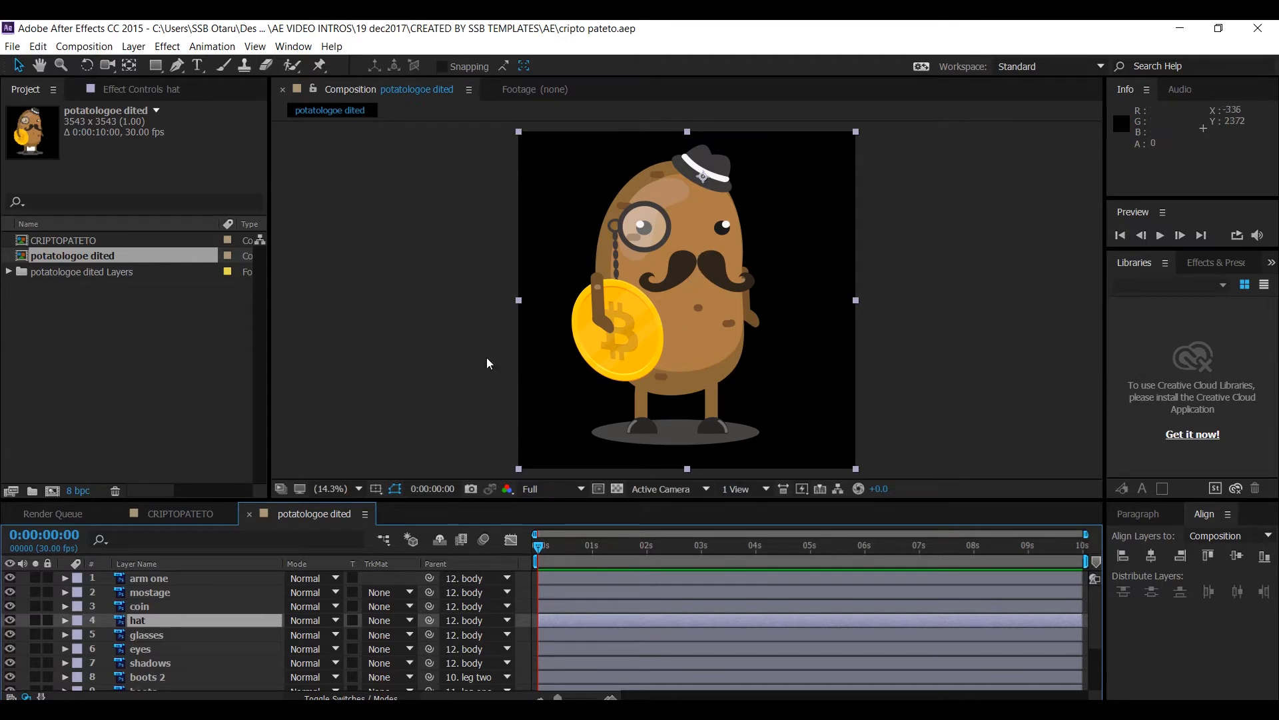
# Test the body layer's rotation and undo the change
pyautogui.scroll(-3, 146, 621)
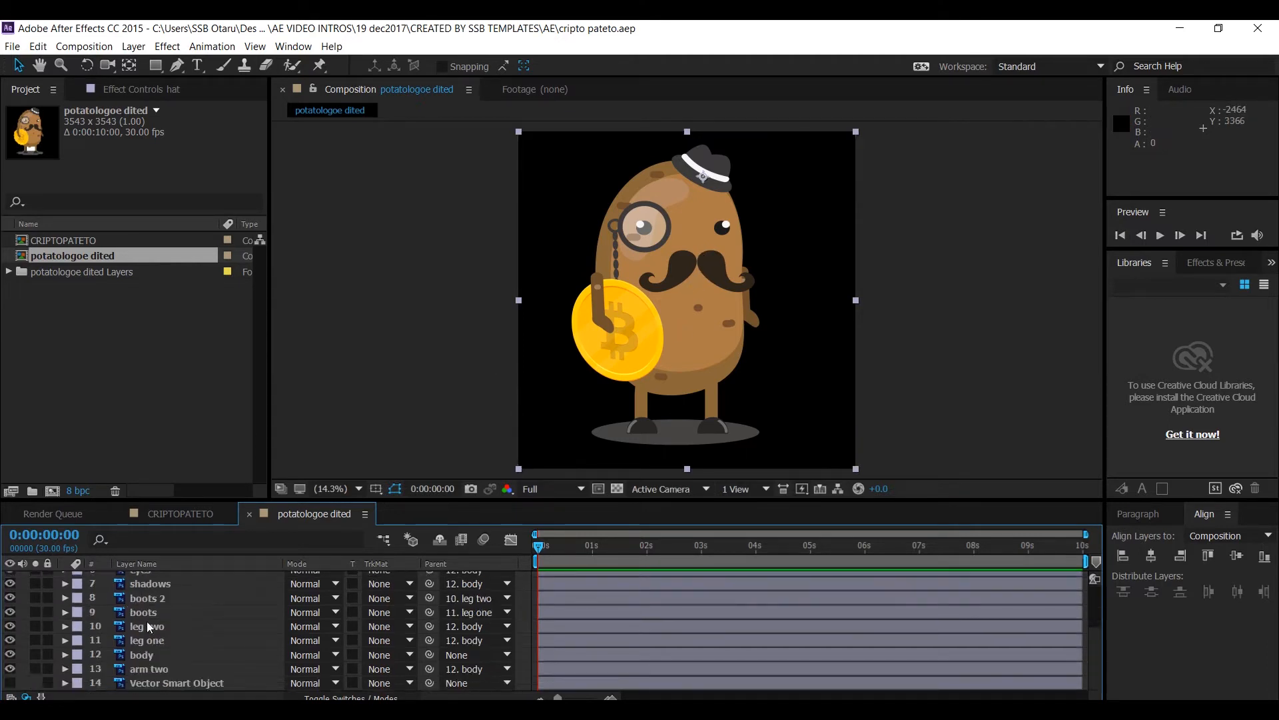
pyautogui.scroll(3, 147, 621)
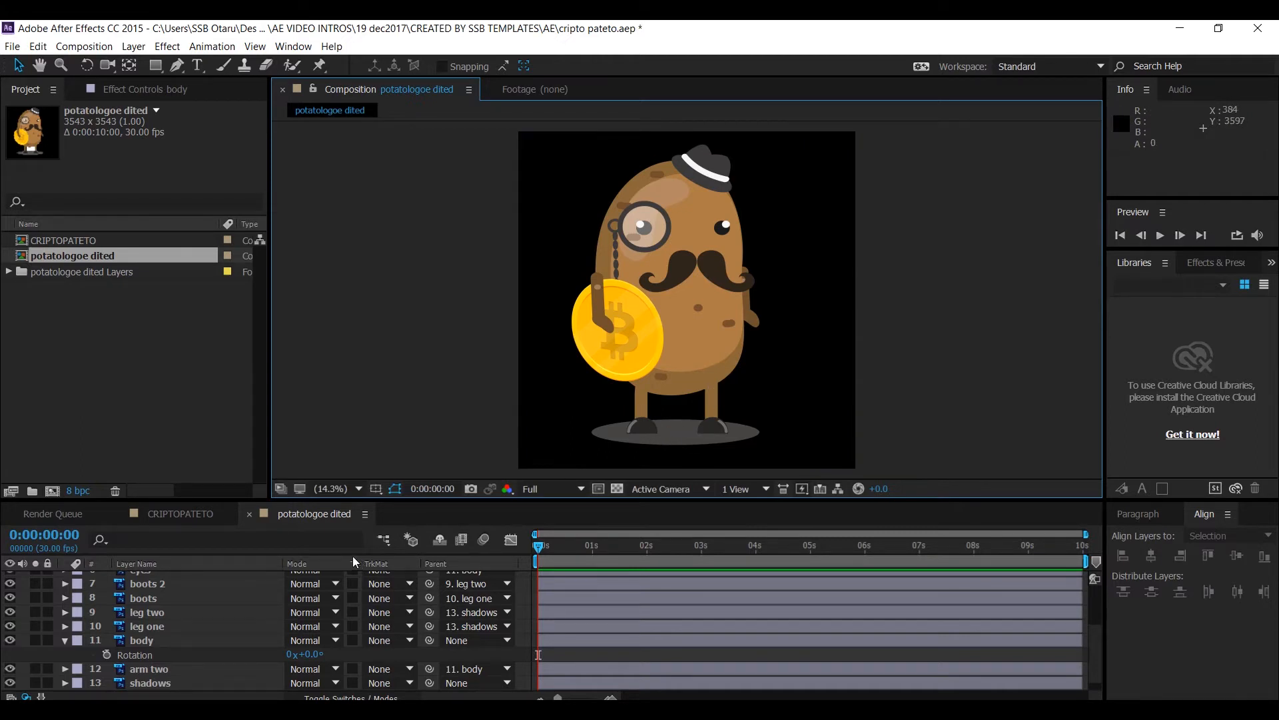
pyautogui.click(141, 640)
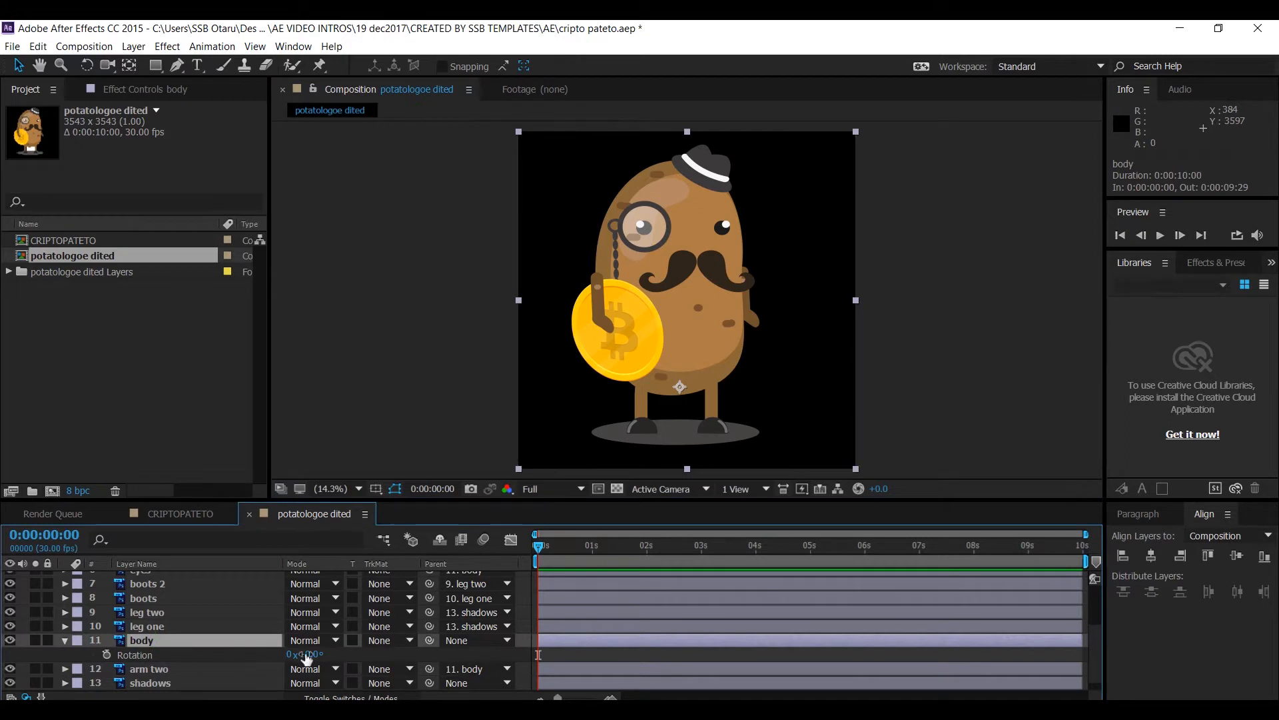
pyautogui.moveTo(311, 655); pyautogui.dragTo(335, 673)
pyautogui.hotkey('ctrl', 'z')
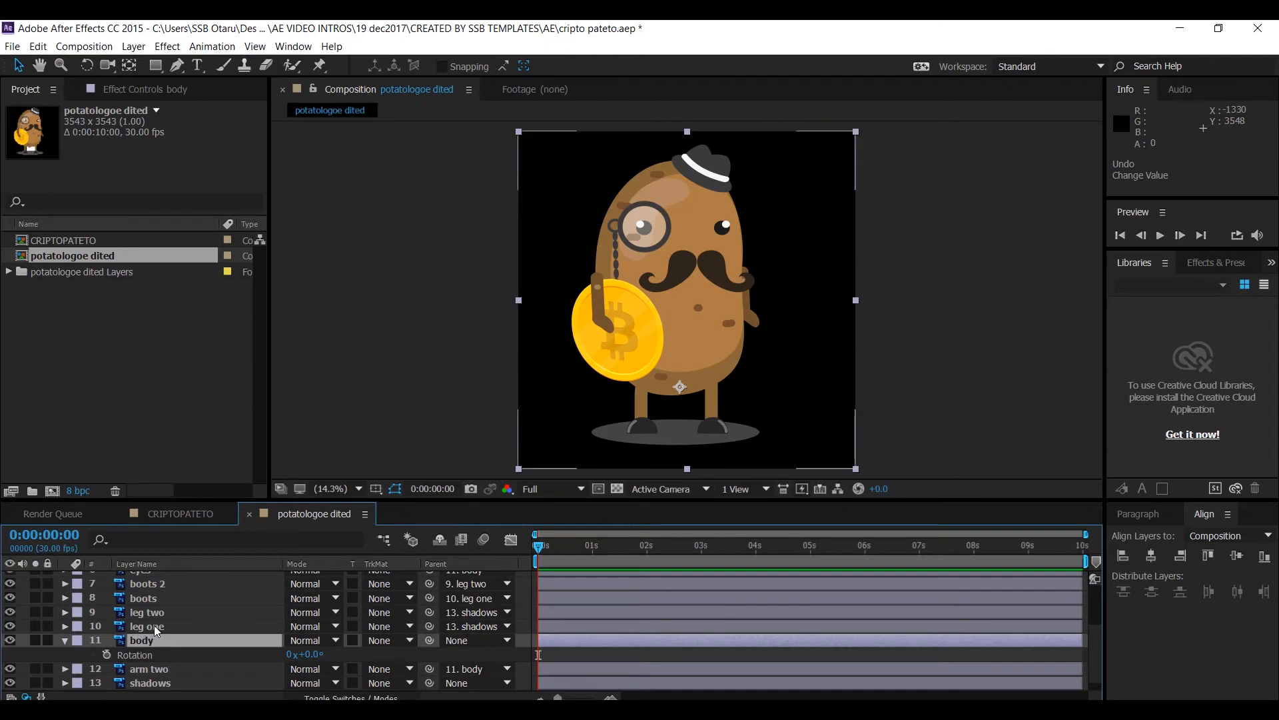
# Reveal the arm one layer's Rotation, test it at -9° and undo the change
pyautogui.scroll(3, 160, 616)
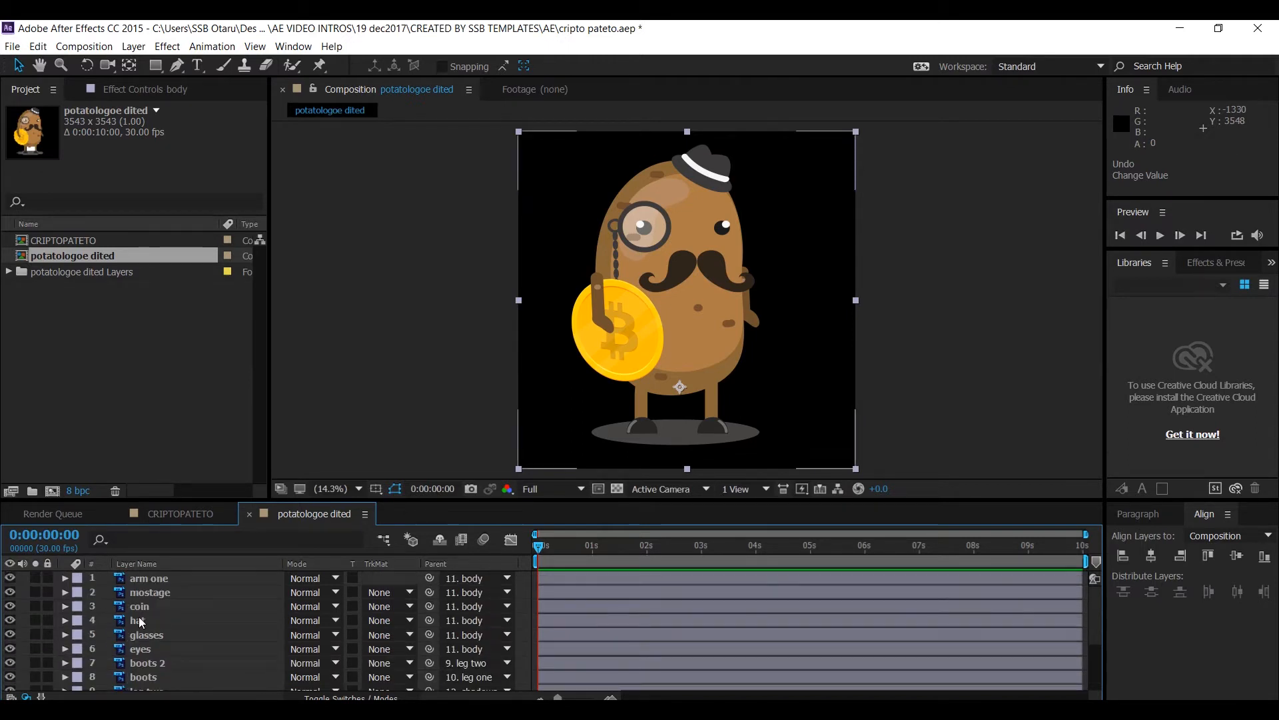
pyautogui.click(148, 581)
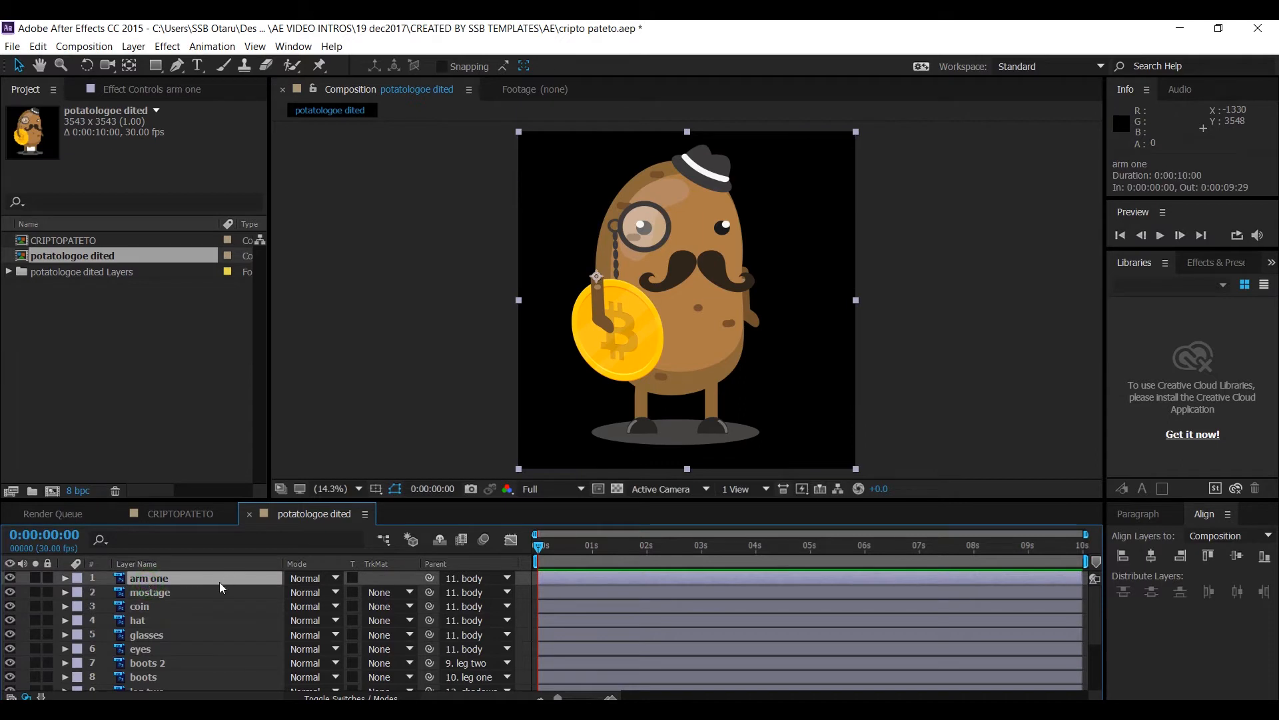
pyautogui.press('r')
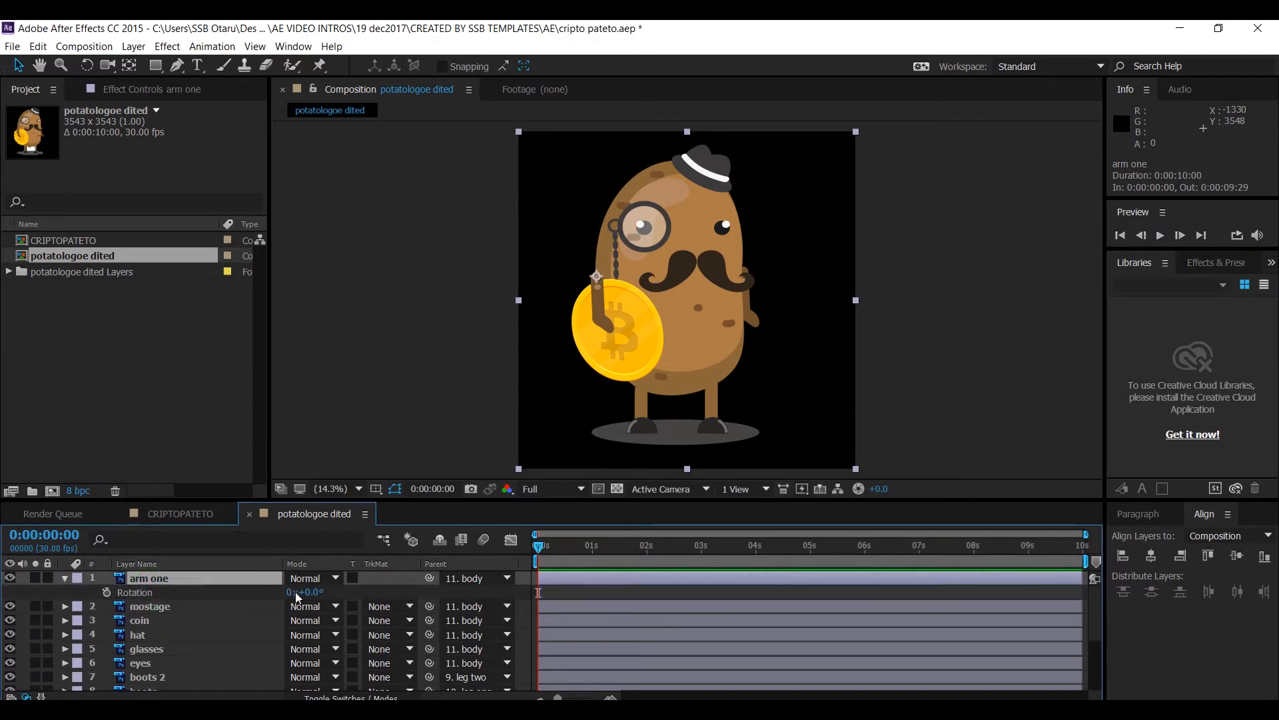
pyautogui.moveTo(311, 595)
pyautogui.mouseDown()
pyautogui.moveTo(333, 593)
pyautogui.moveTo(294, 593)
pyautogui.moveTo(350, 587)
pyautogui.moveTo(297, 597)
pyautogui.moveTo(310, 601)
pyautogui.mouseUp()
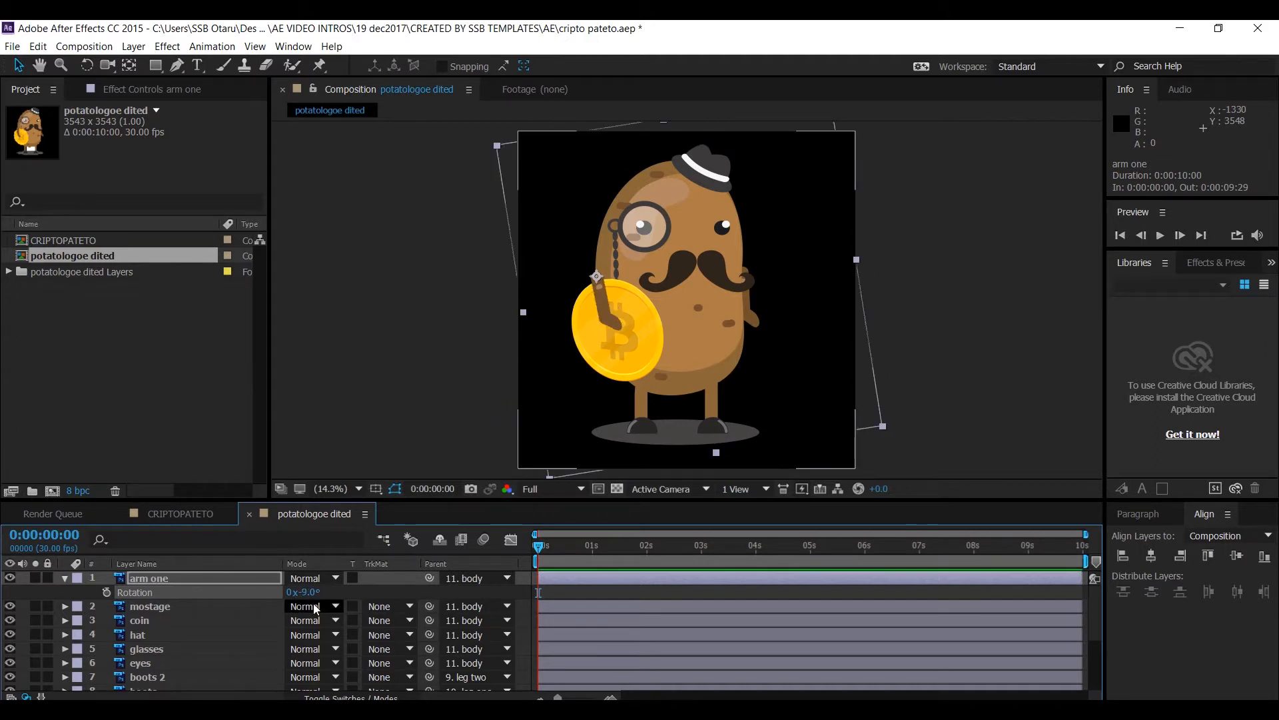
pyautogui.hotkey('ctrl', 'z')
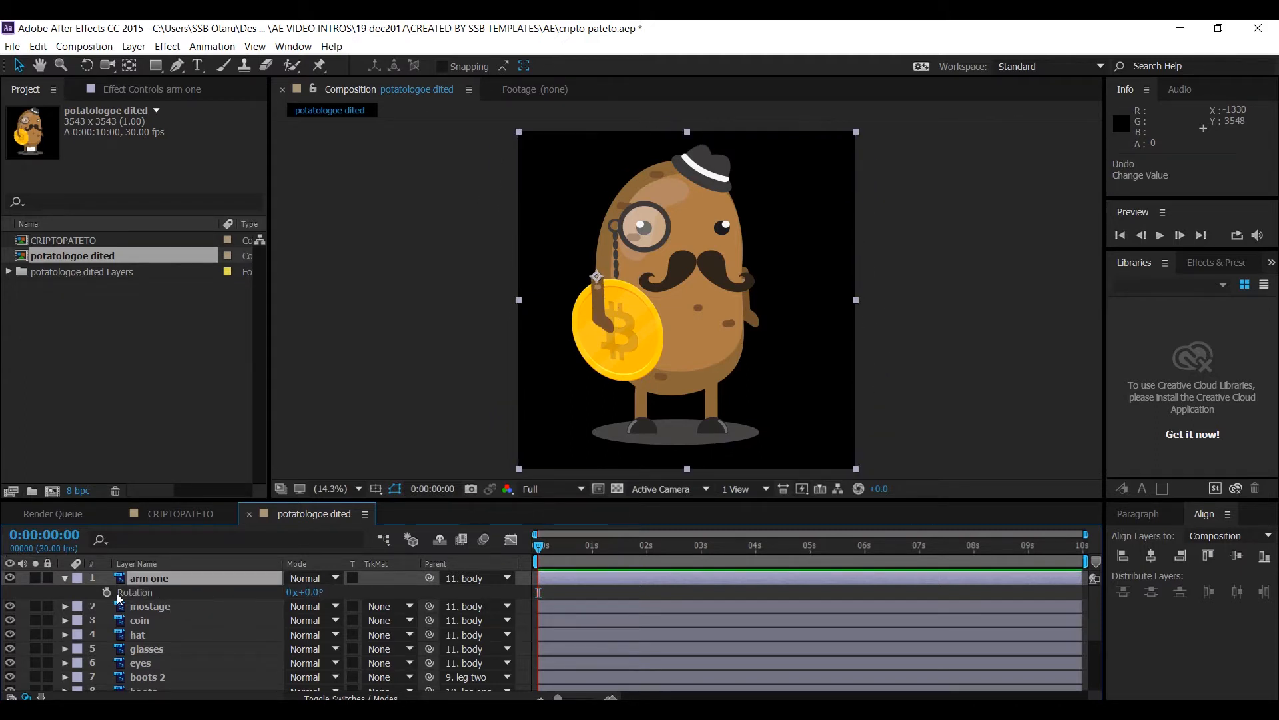
# Parent the coin layer to the arm one layer
pyautogui.click(154, 621)
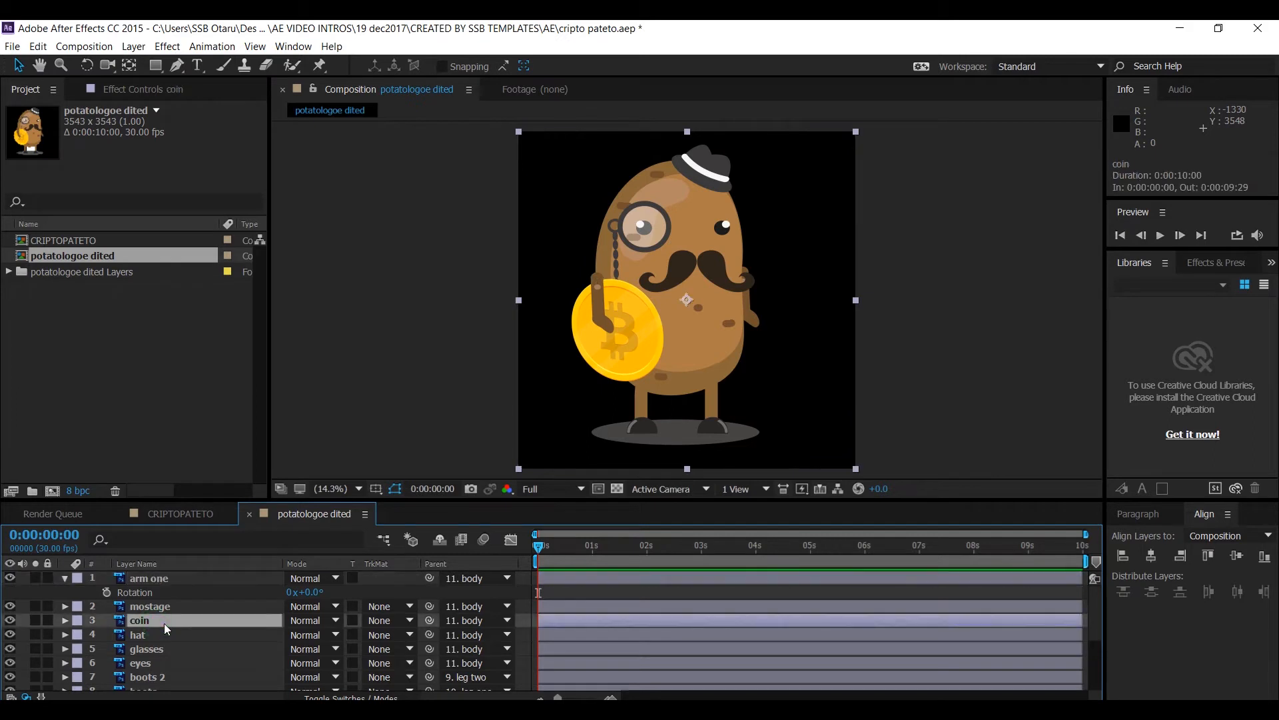
pyautogui.click(507, 622)
pyautogui.click(466, 384)
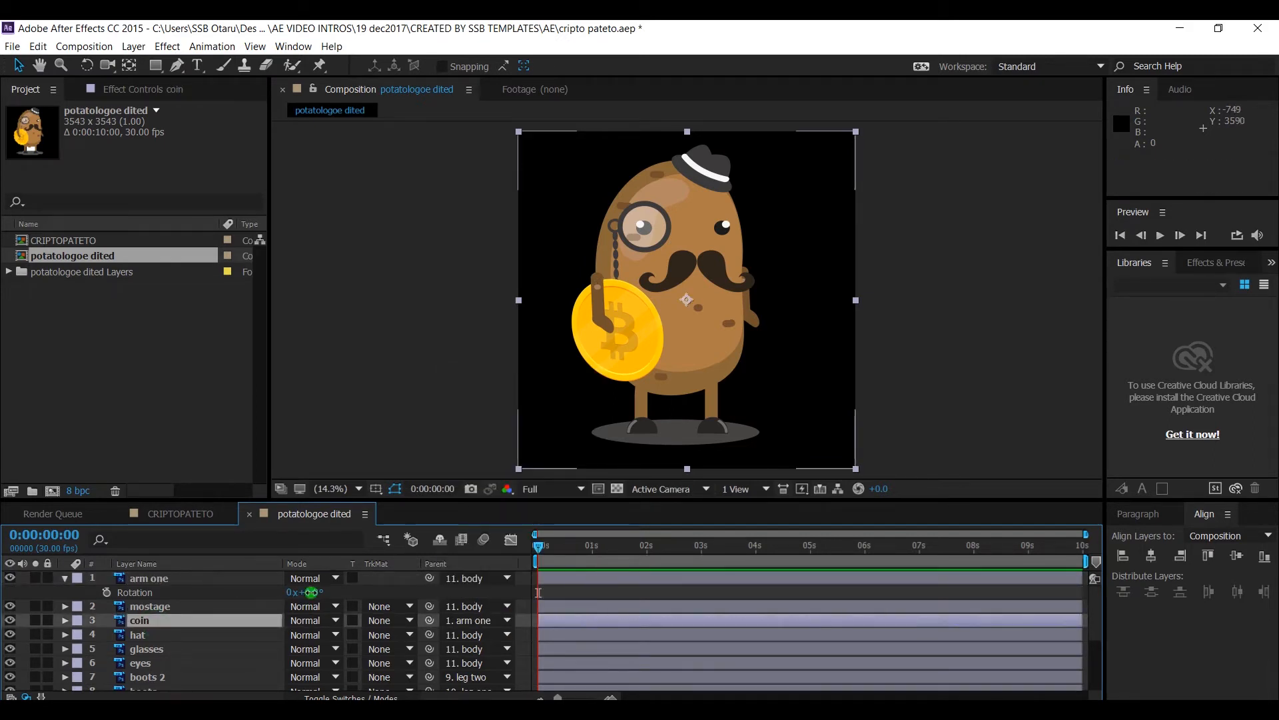
# Test the arm one layer's rotation at 47° with the coin attached and undo the change
pyautogui.moveTo(311, 592); pyautogui.dragTo(374, 617)
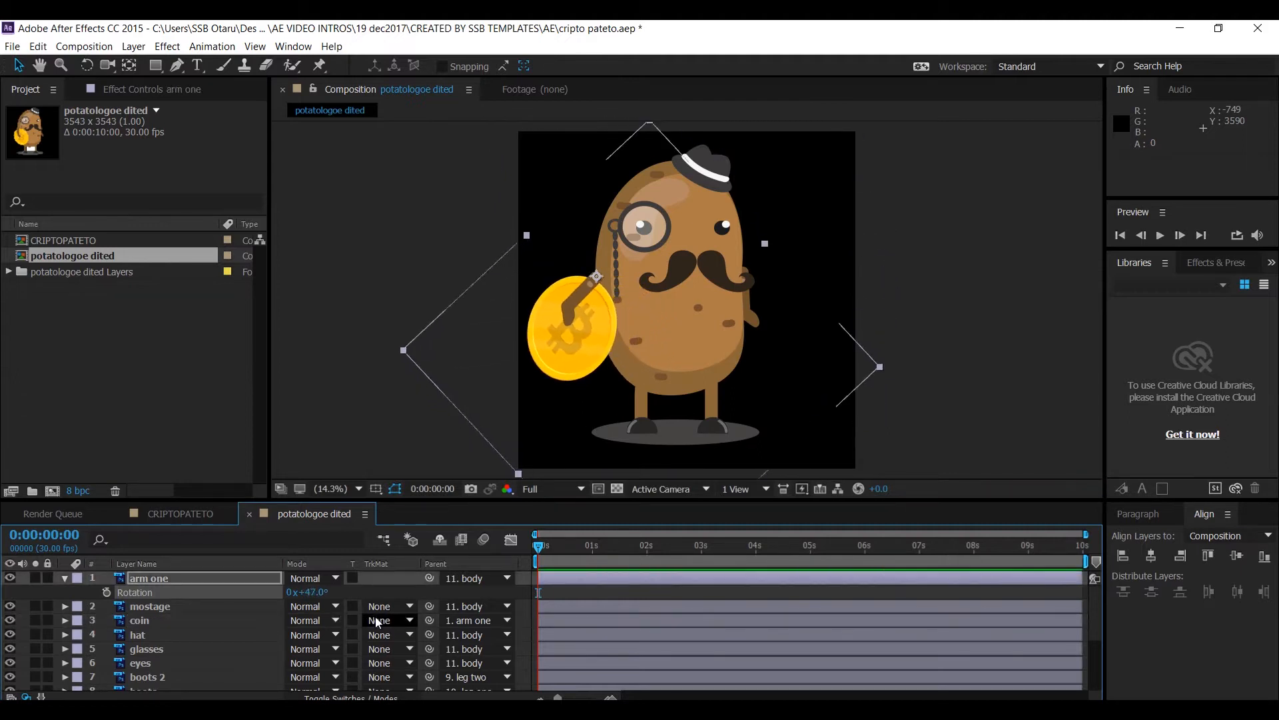
pyautogui.click(374, 617)
pyautogui.hotkey('ctrl', 'z')
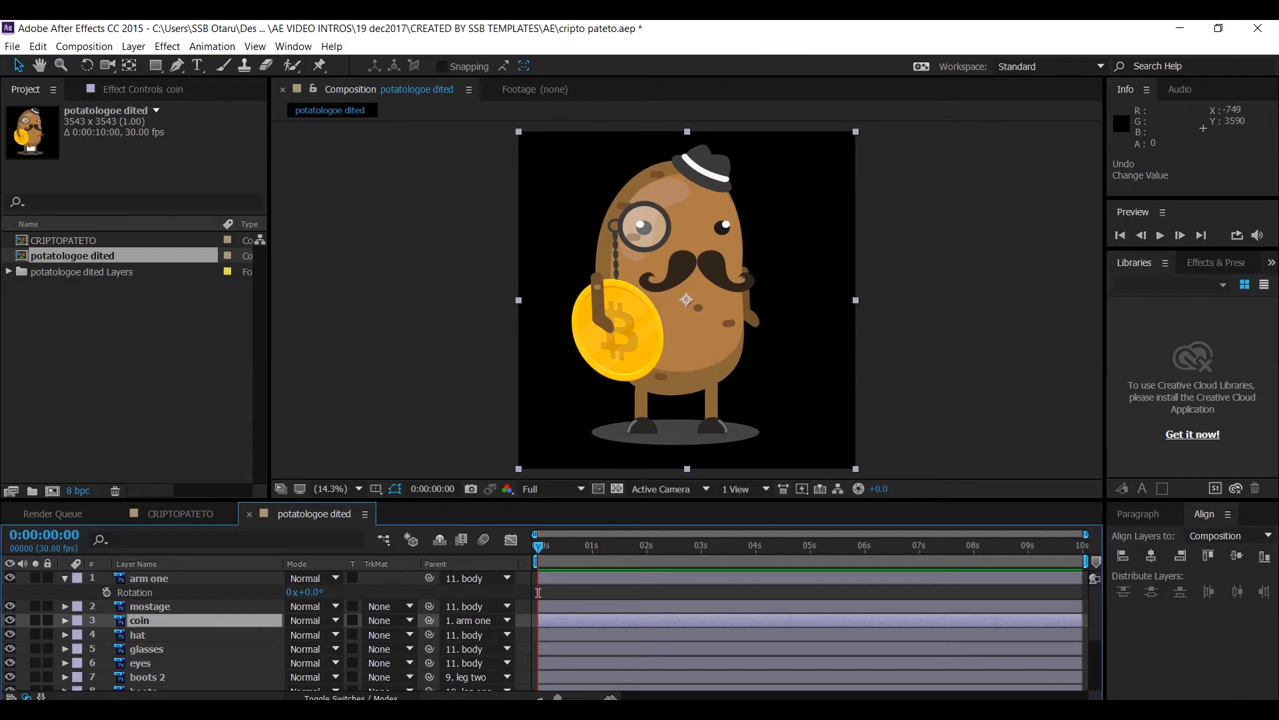
# Deselect the coin layer and collapse the arm one layer's Rotation property
pyautogui.click(690, 294)
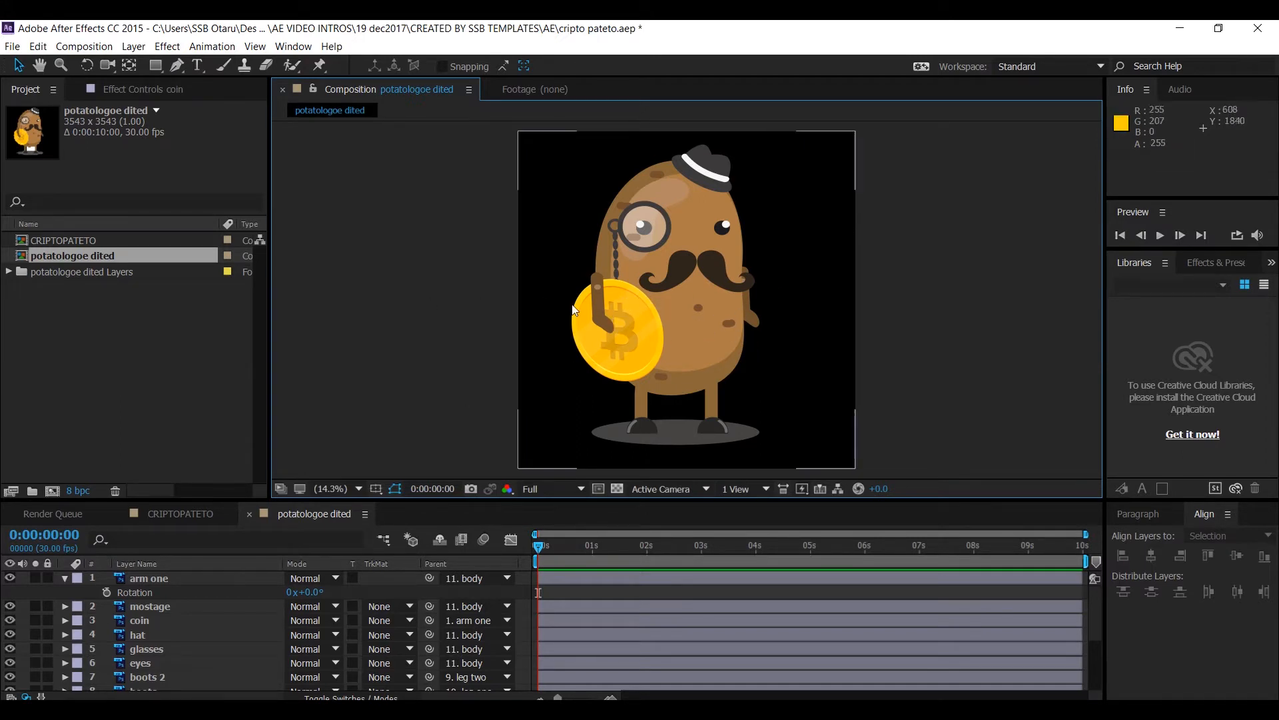
pyautogui.click(445, 350)
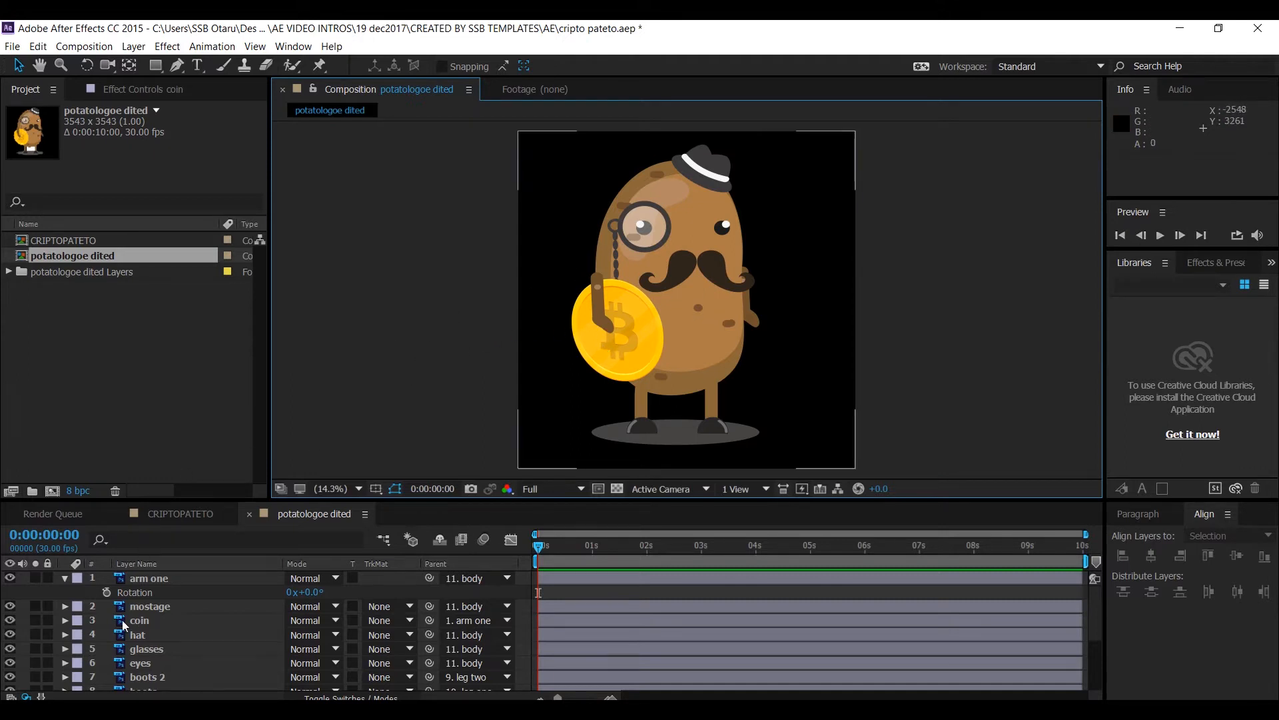
pyautogui.click(64, 578)
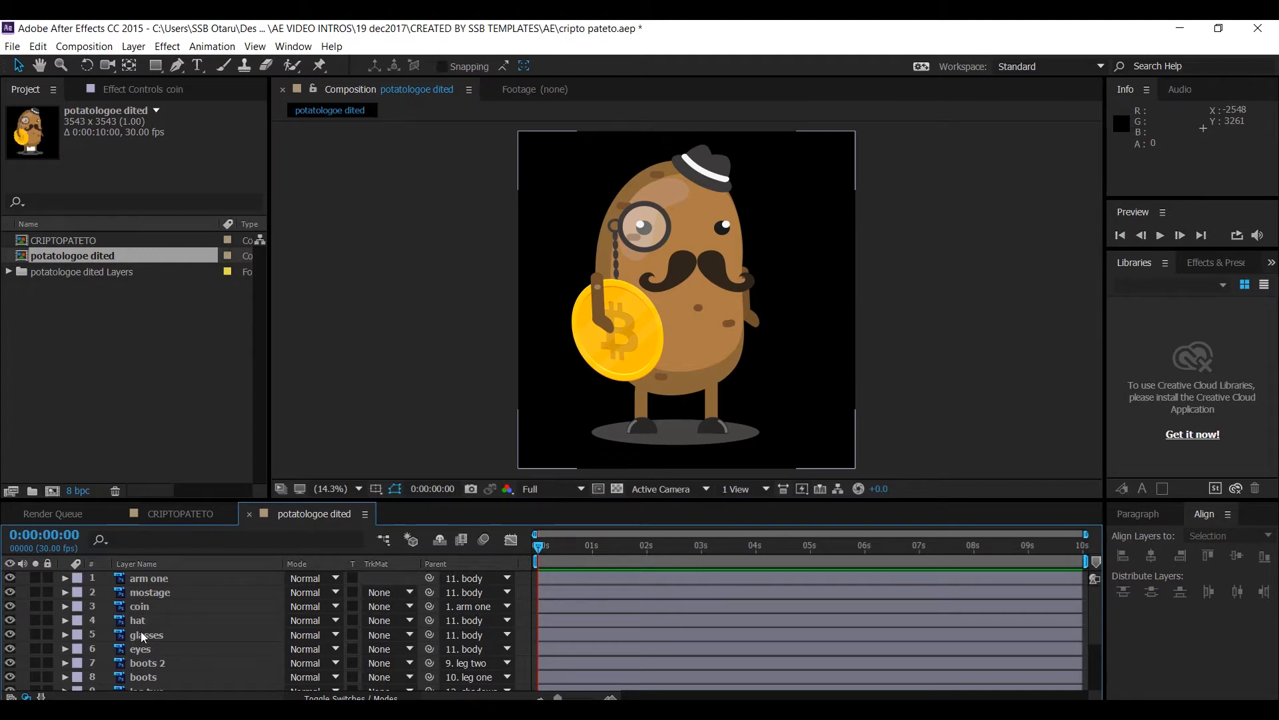
# Add coin.psd to the CRIPTOPATETO composition above the potatologoe dited layer
pyautogui.click(148, 608)
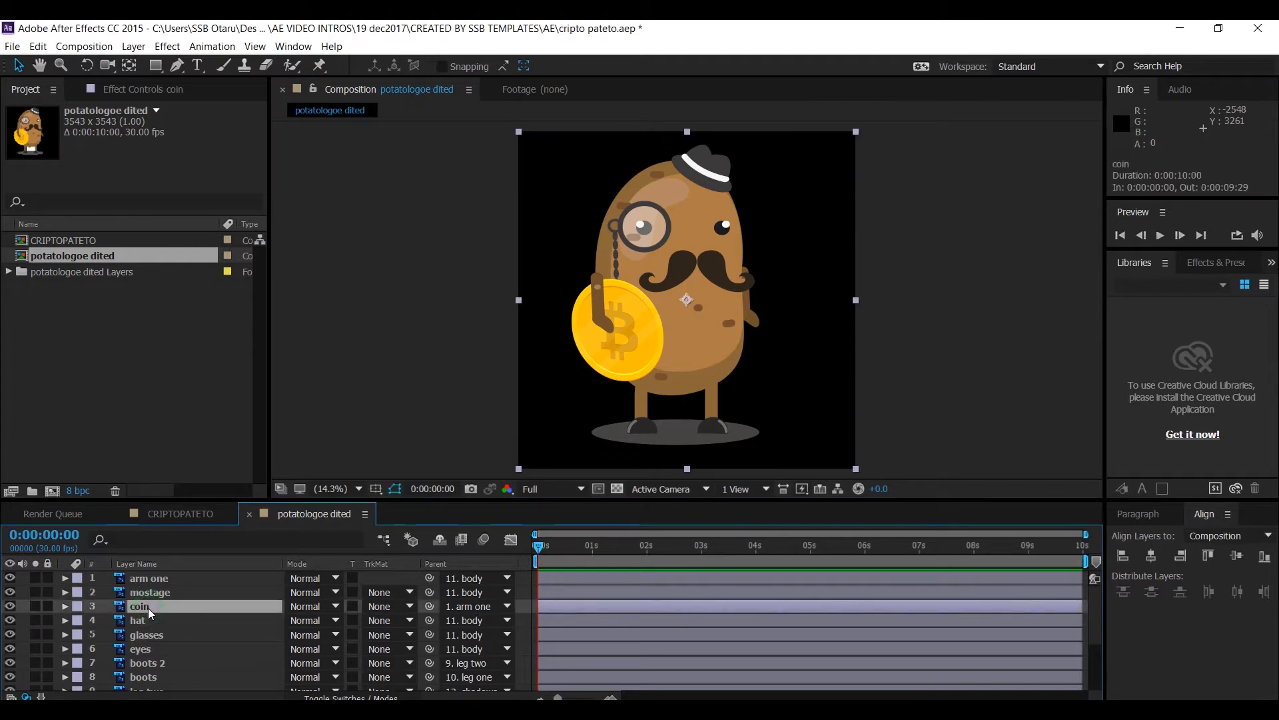
pyautogui.hotkey('ctrl', 'c')
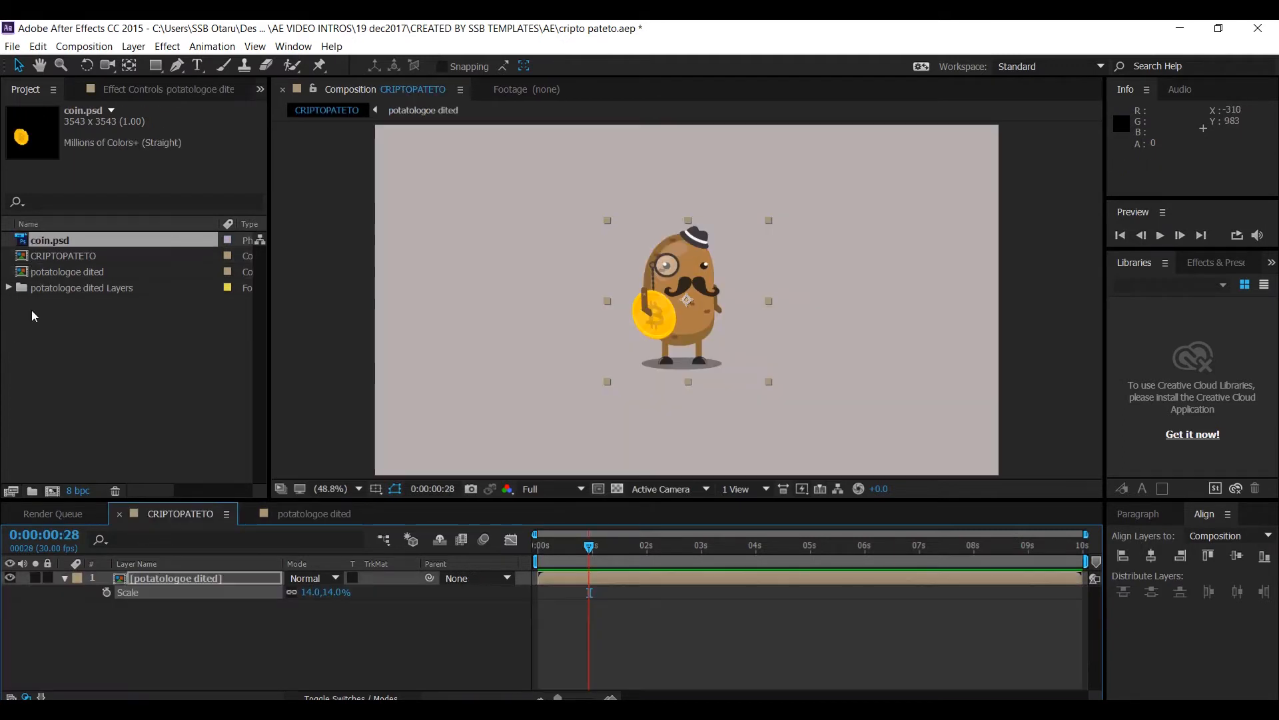
pyautogui.moveTo(41, 237); pyautogui.dragTo(142, 583)
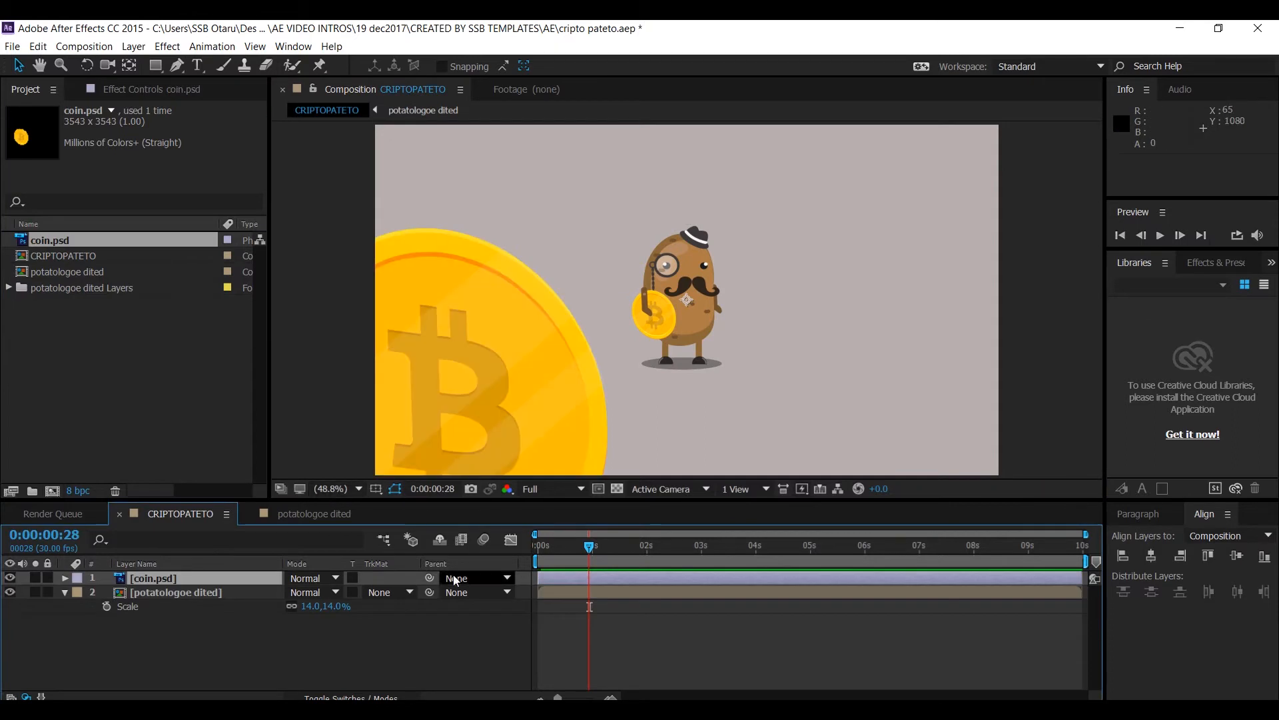
# Scale the coin.psd layer to 16% and hide it
pyautogui.press('s')
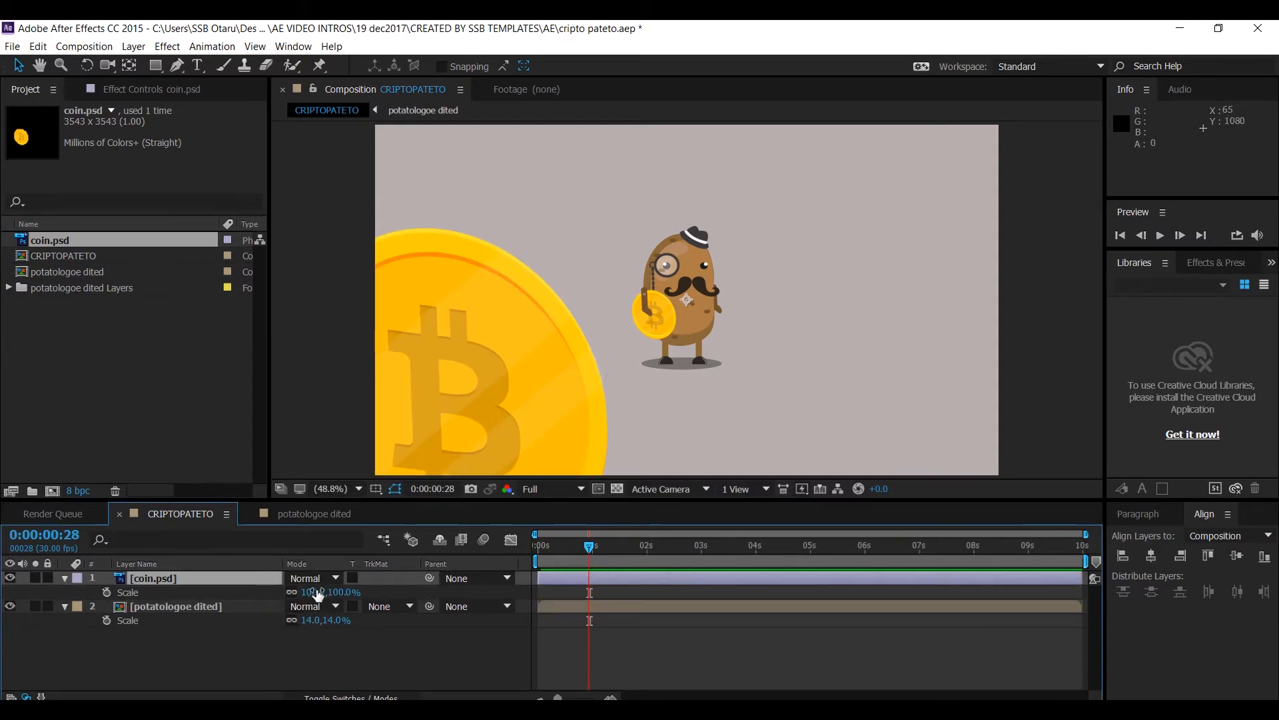
pyautogui.moveTo(314, 595); pyautogui.dragTo(265, 612)
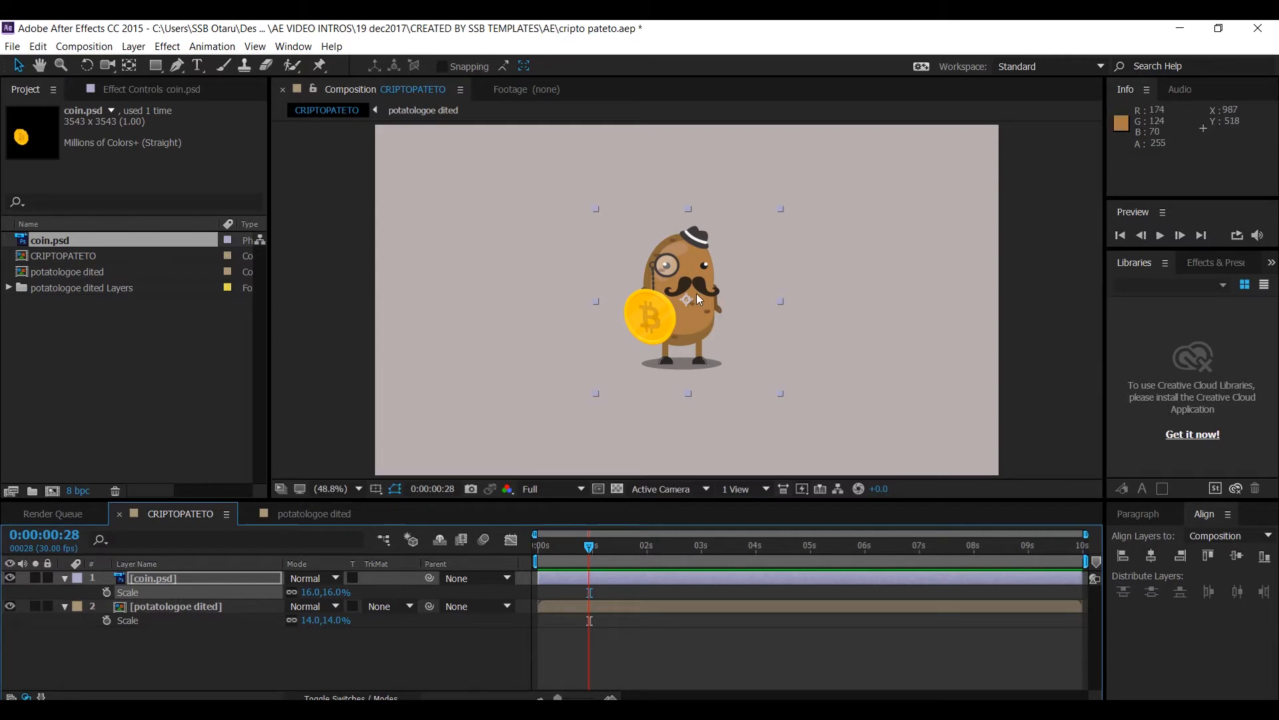
pyautogui.click(10, 578)
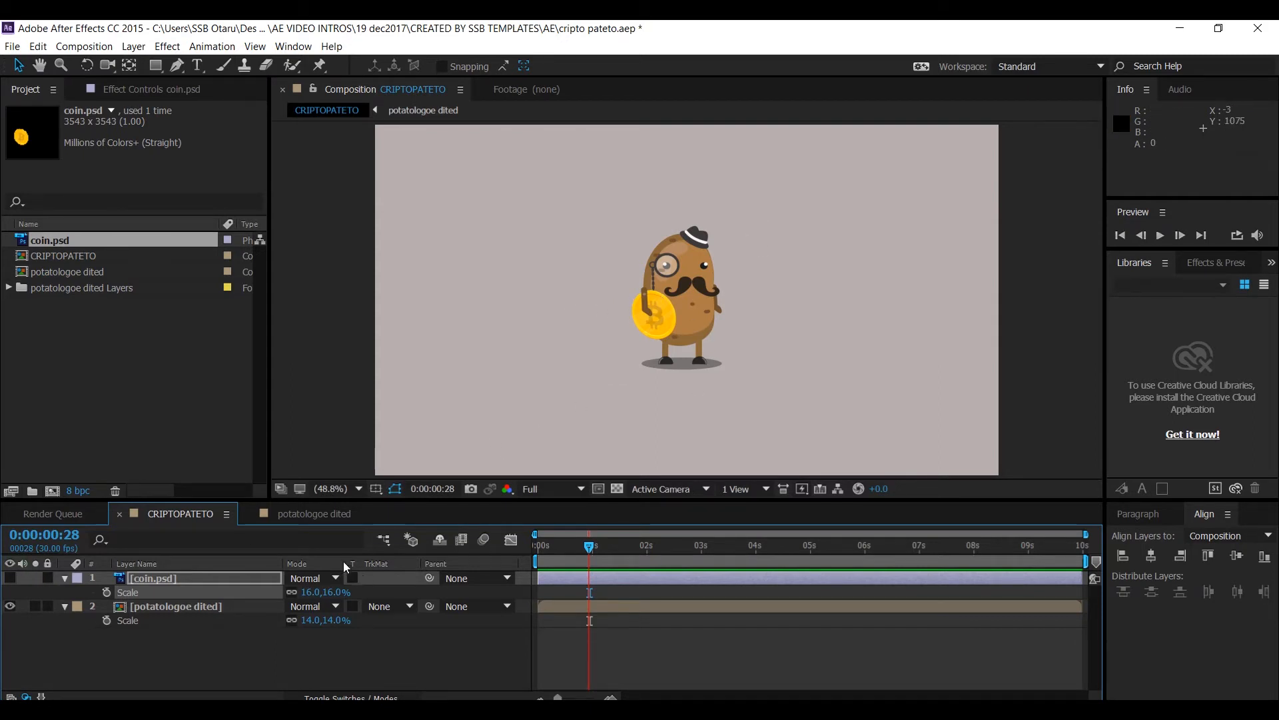
# In the potatologoe dited composition, add the leg one and body layers to the coin selection and reveal their Rotation properties
pyautogui.click(306, 518)
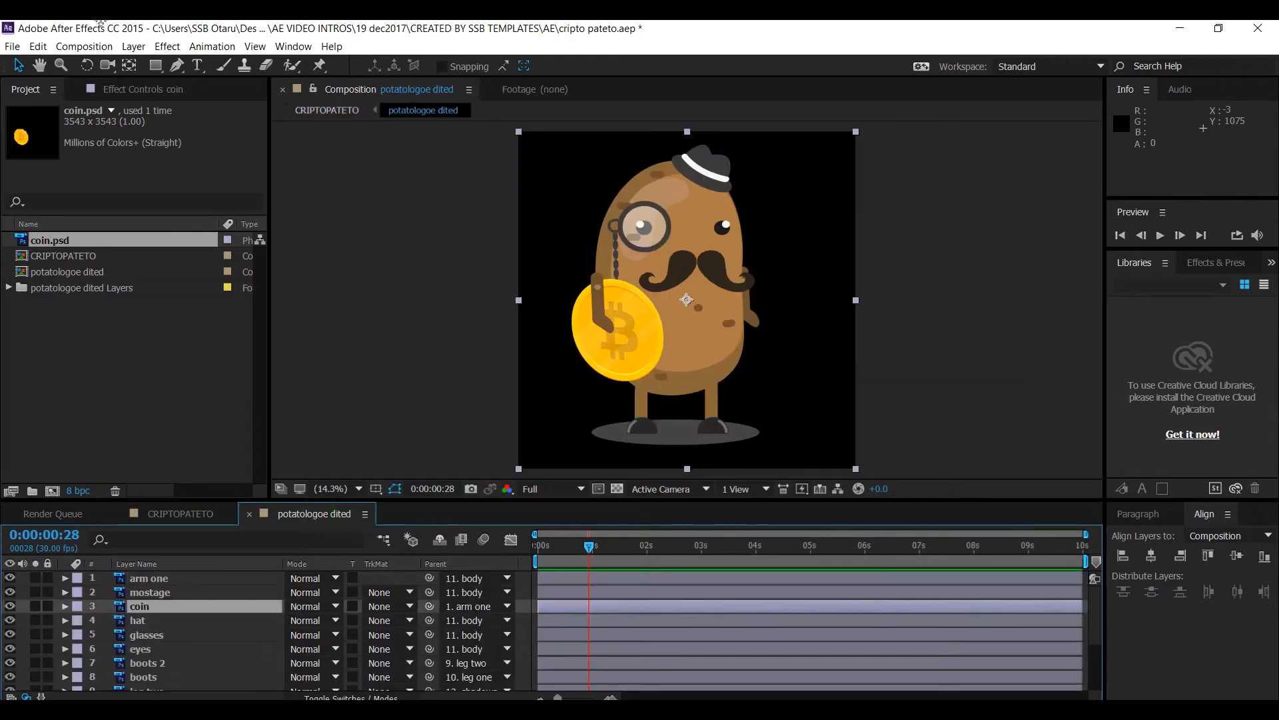
pyautogui.click(597, 555)
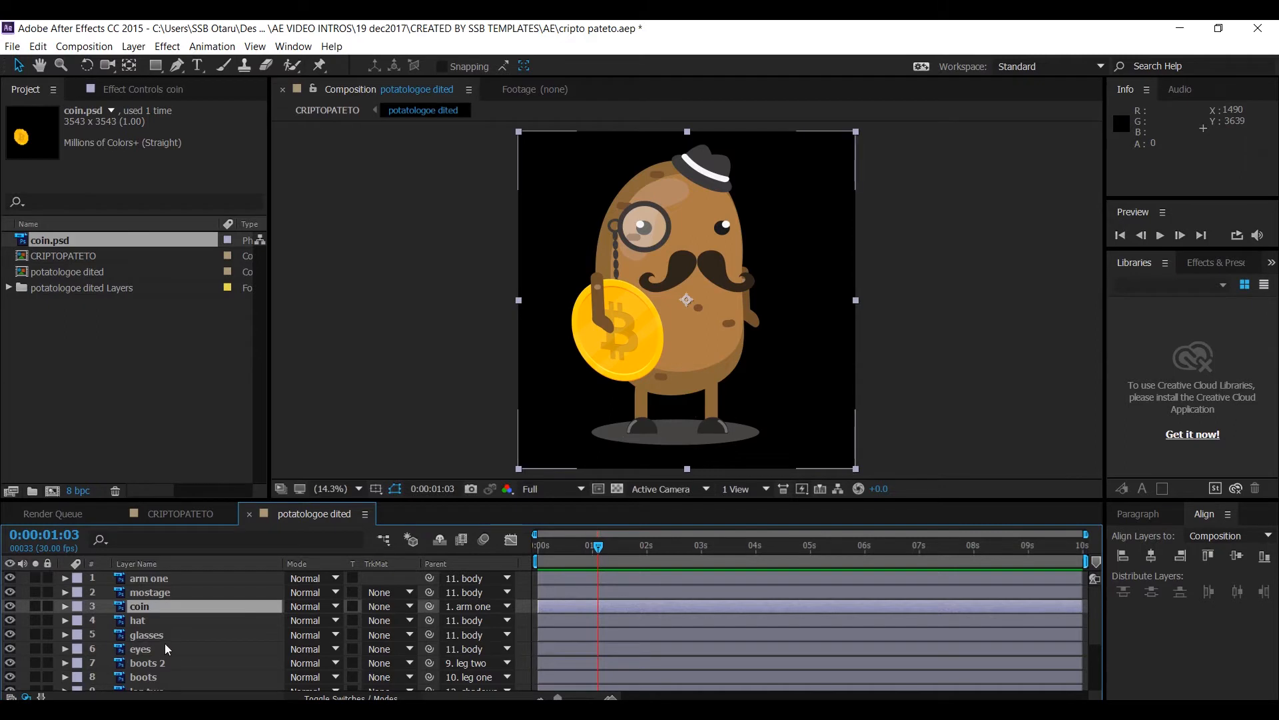
pyautogui.scroll(-3, 165, 642)
pyautogui.scroll(-3, 136, 646)
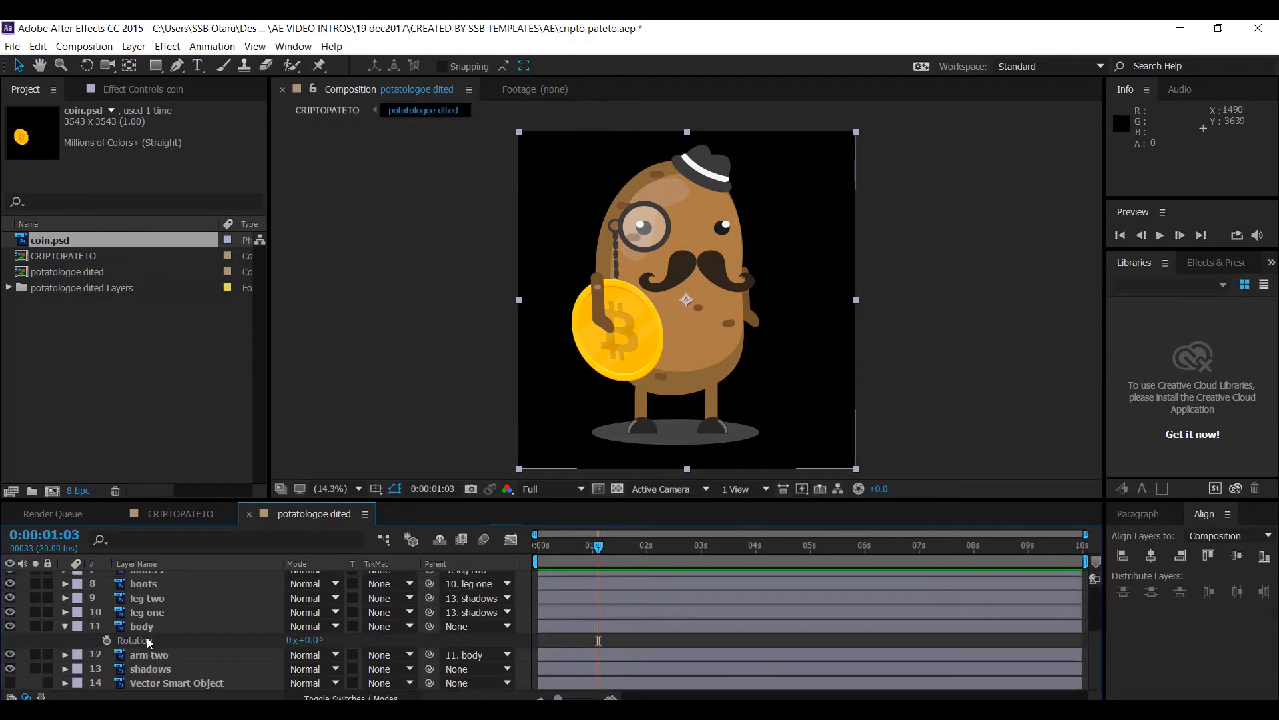
pyautogui.keyDown('ctrl'); pyautogui.click(148, 613); pyautogui.keyUp('ctrl')
pyautogui.keyDown('ctrl'); pyautogui.click(144, 625); pyautogui.keyUp('ctrl')
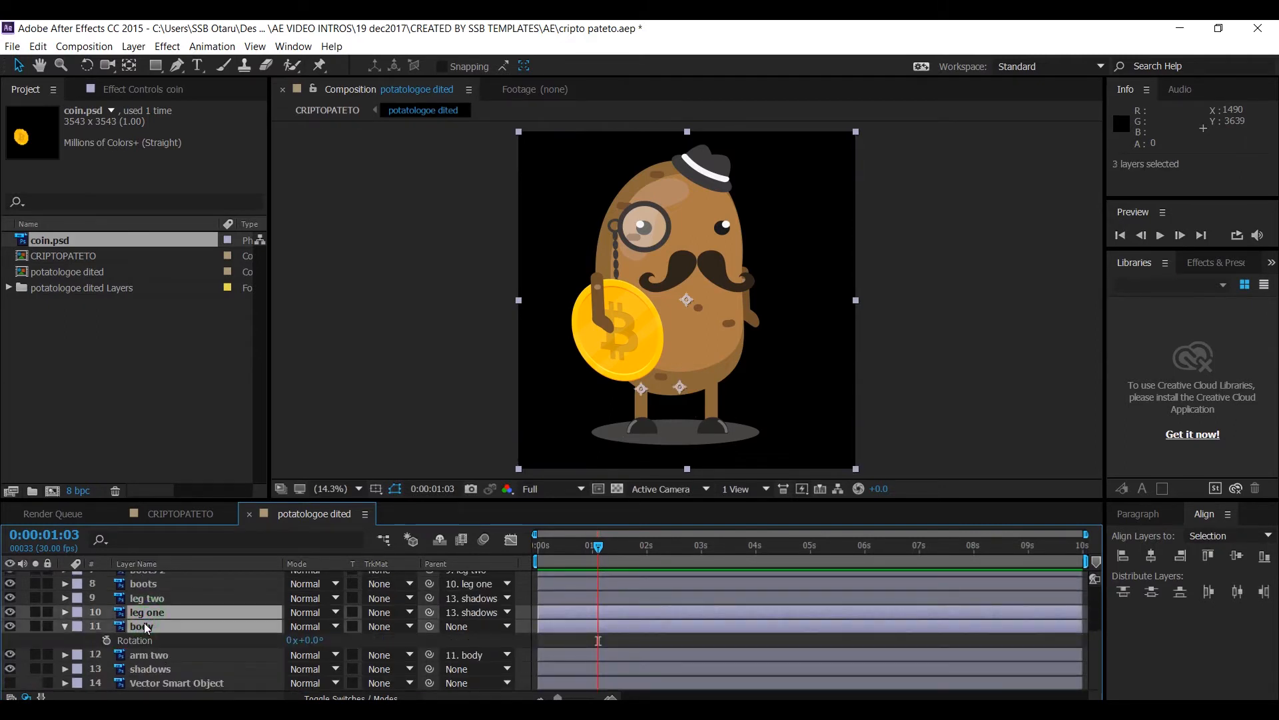
pyautogui.scroll(5, 144, 622)
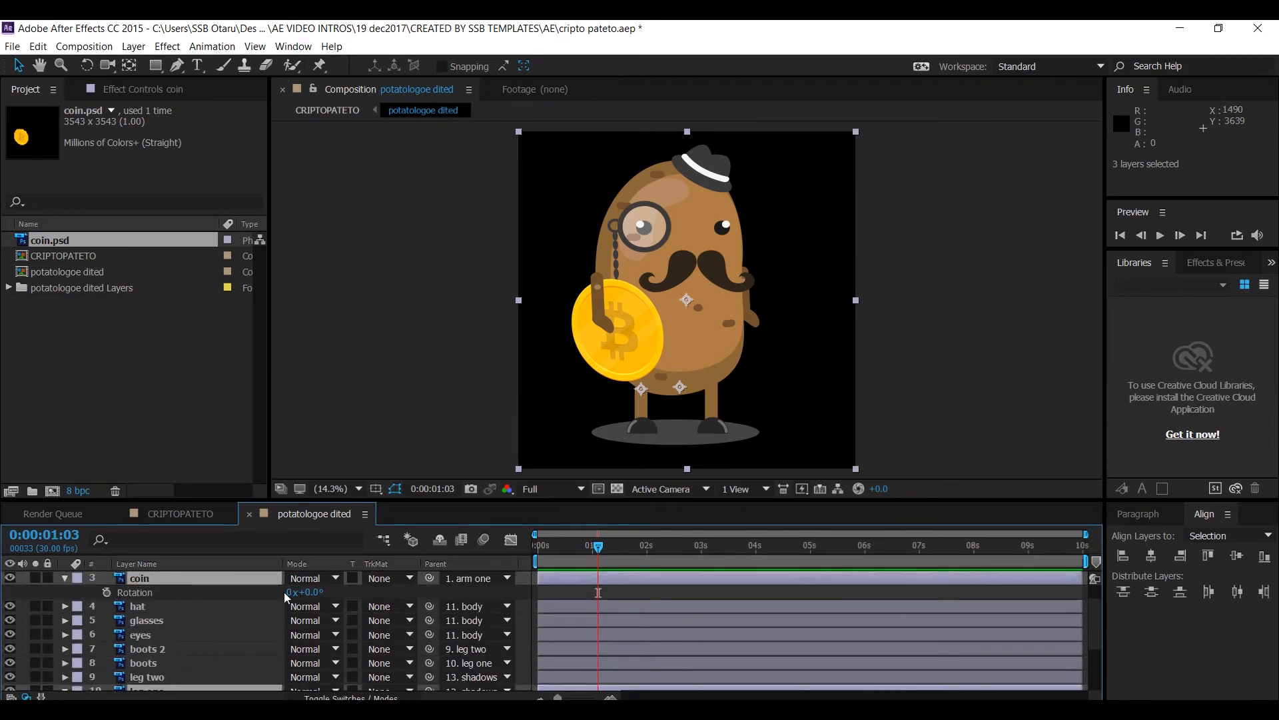
# Keyframe leg one's Rotation at 0:00:00:07, and set it to -25° at 0:00:00:22
pyautogui.moveTo(565, 549); pyautogui.dragTo(550, 554)
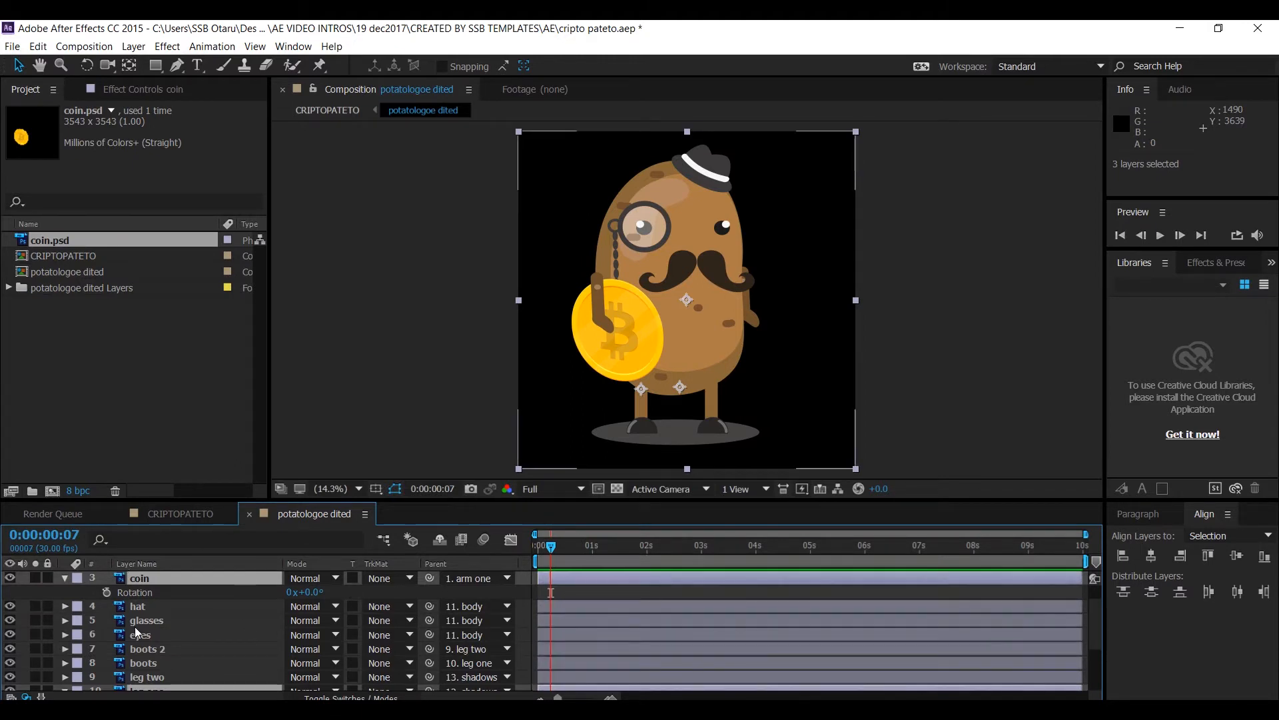
pyautogui.scroll(2, 134, 627)
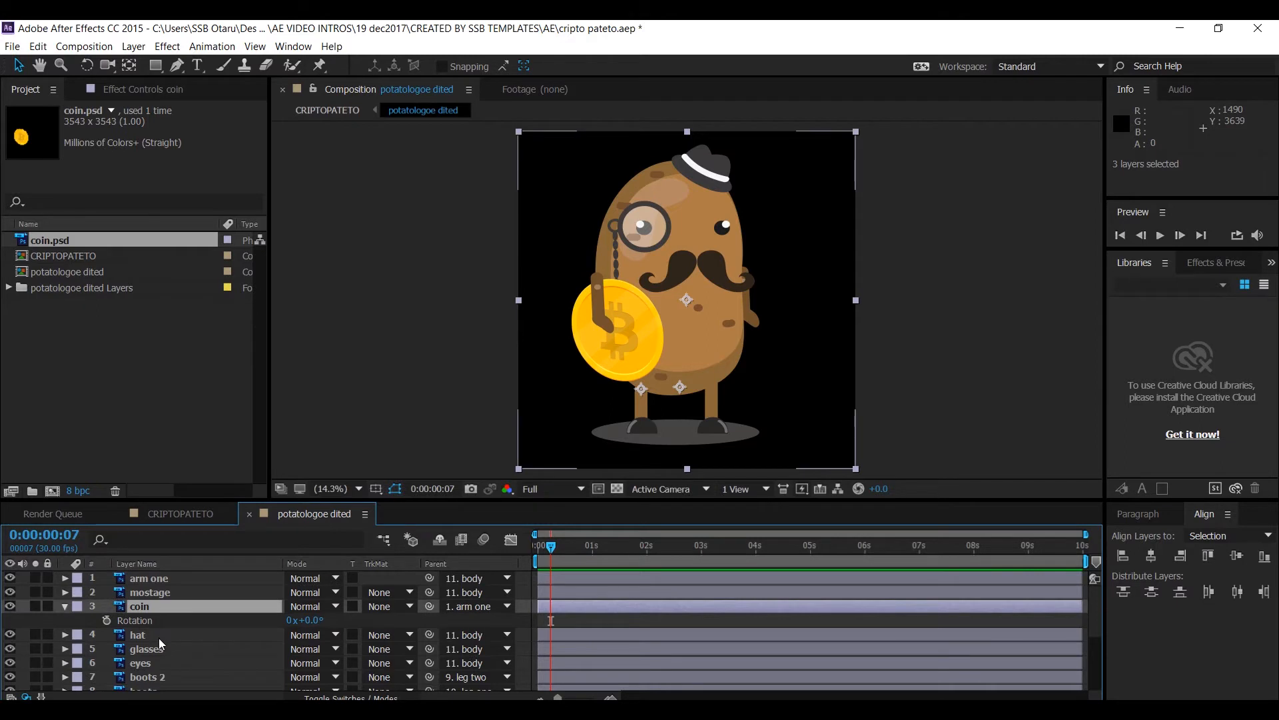
pyautogui.scroll(-4, 168, 640)
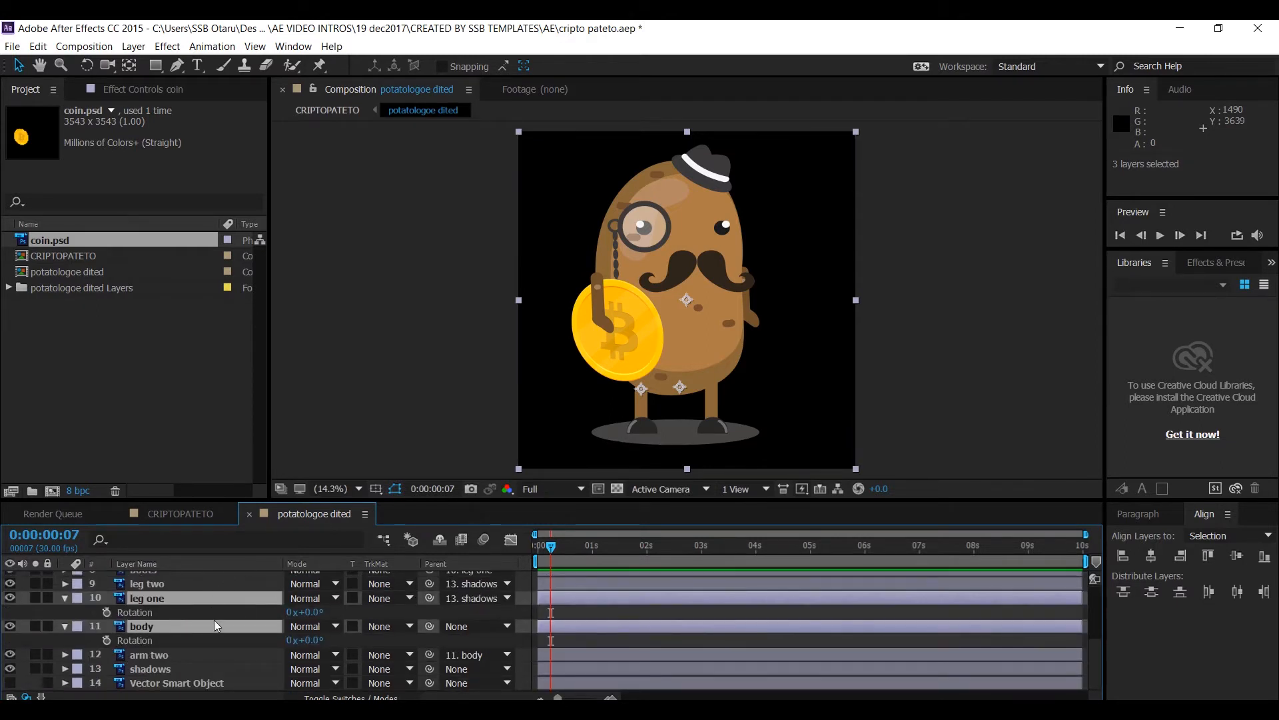
pyautogui.click(200, 610)
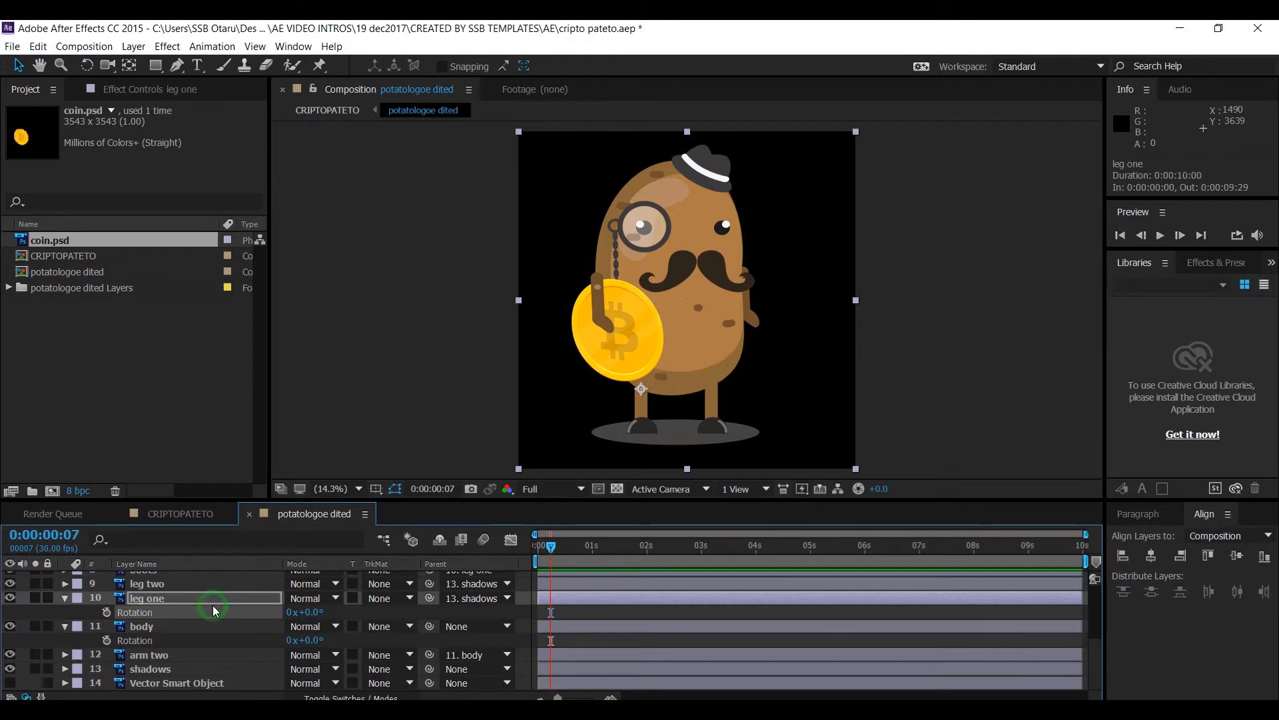
pyautogui.click(106, 612)
pyautogui.moveTo(554, 545); pyautogui.dragTo(582, 551)
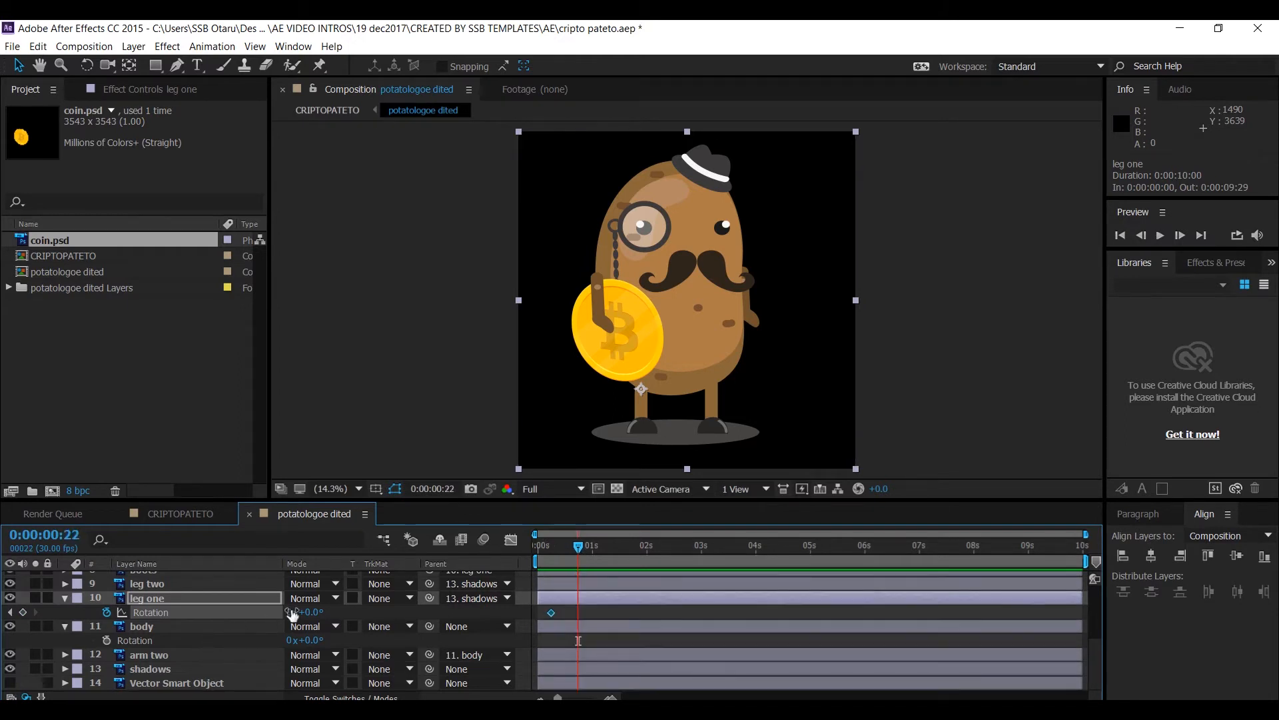
pyautogui.moveTo(313, 619); pyautogui.dragTo(287, 611)
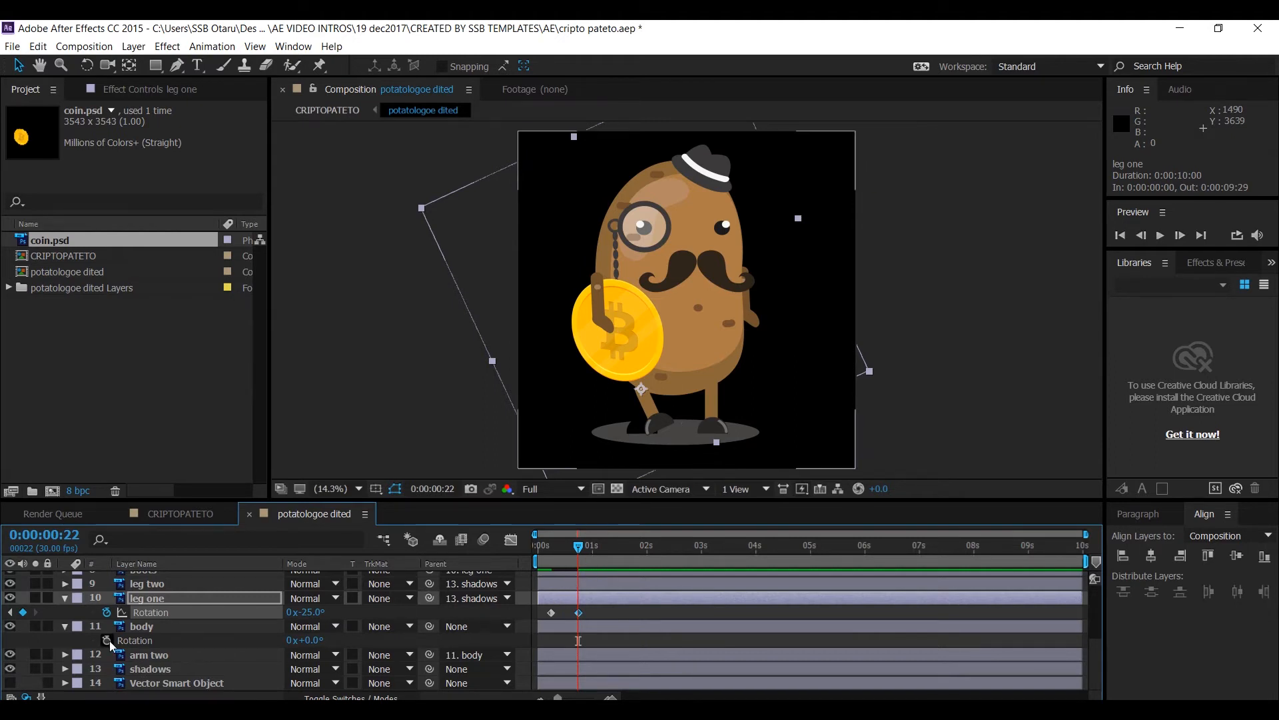
# Try keyframing the body layer's Rotation at 0:00:00:22, undo the test rotation and remove its keyframing
pyautogui.click(139, 642)
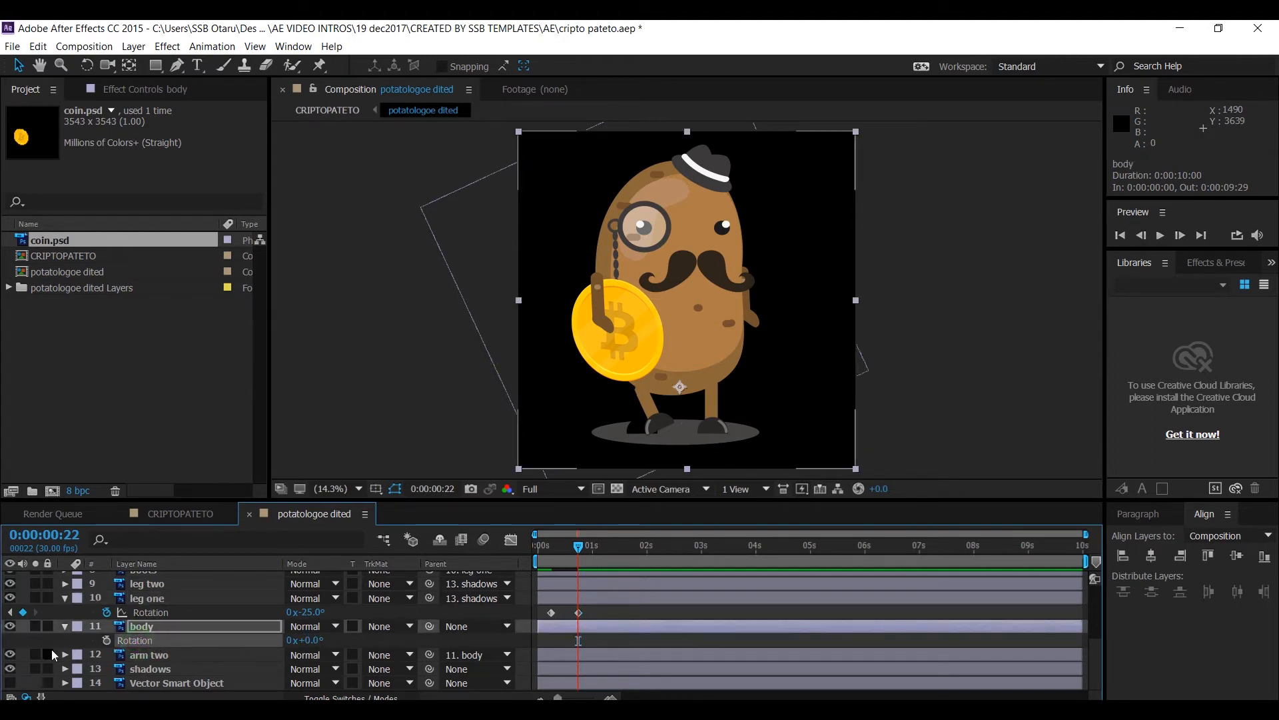
pyautogui.click(108, 641)
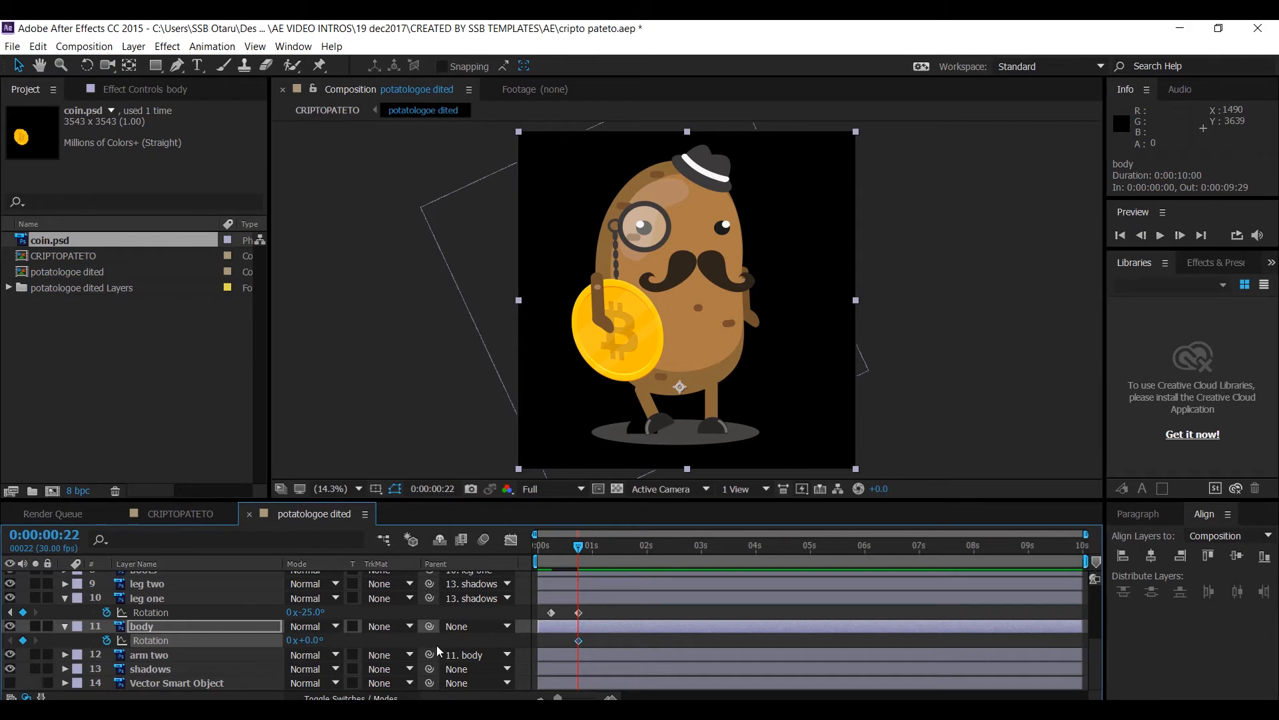
pyautogui.moveTo(316, 646); pyautogui.dragTo(287, 646)
pyautogui.hotkey('ctrl', 'z')
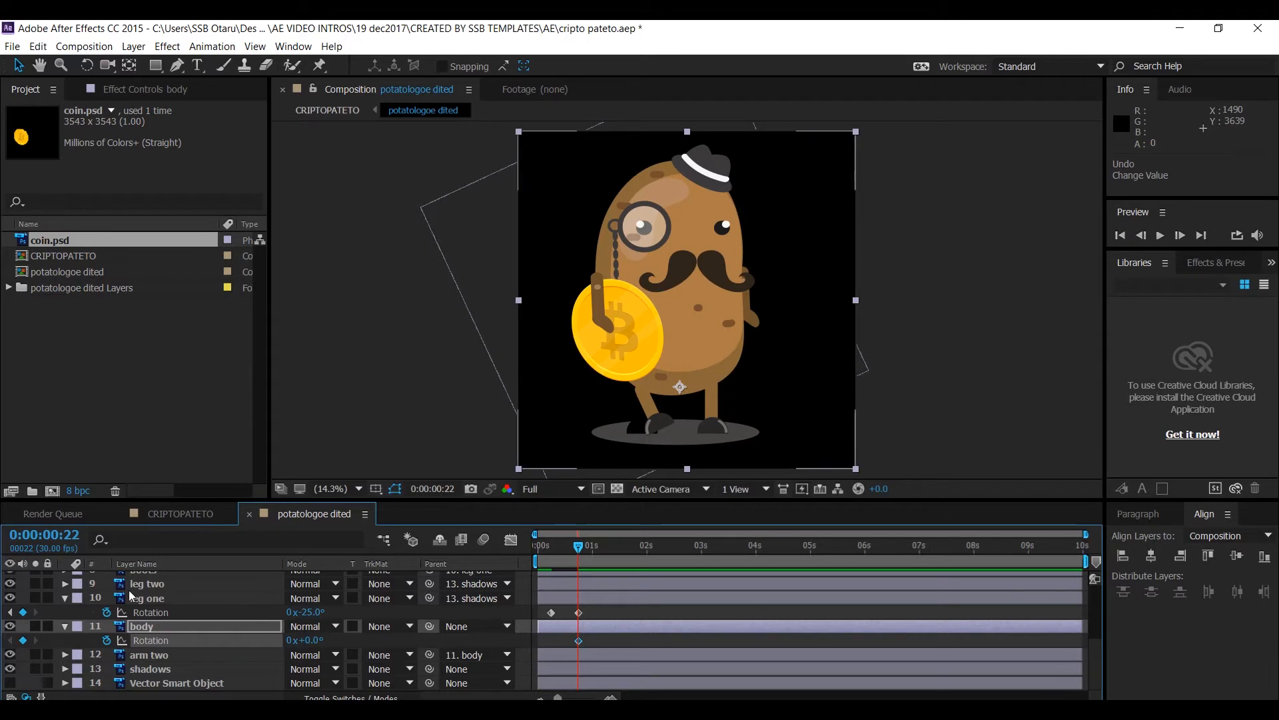
pyautogui.click(170, 581)
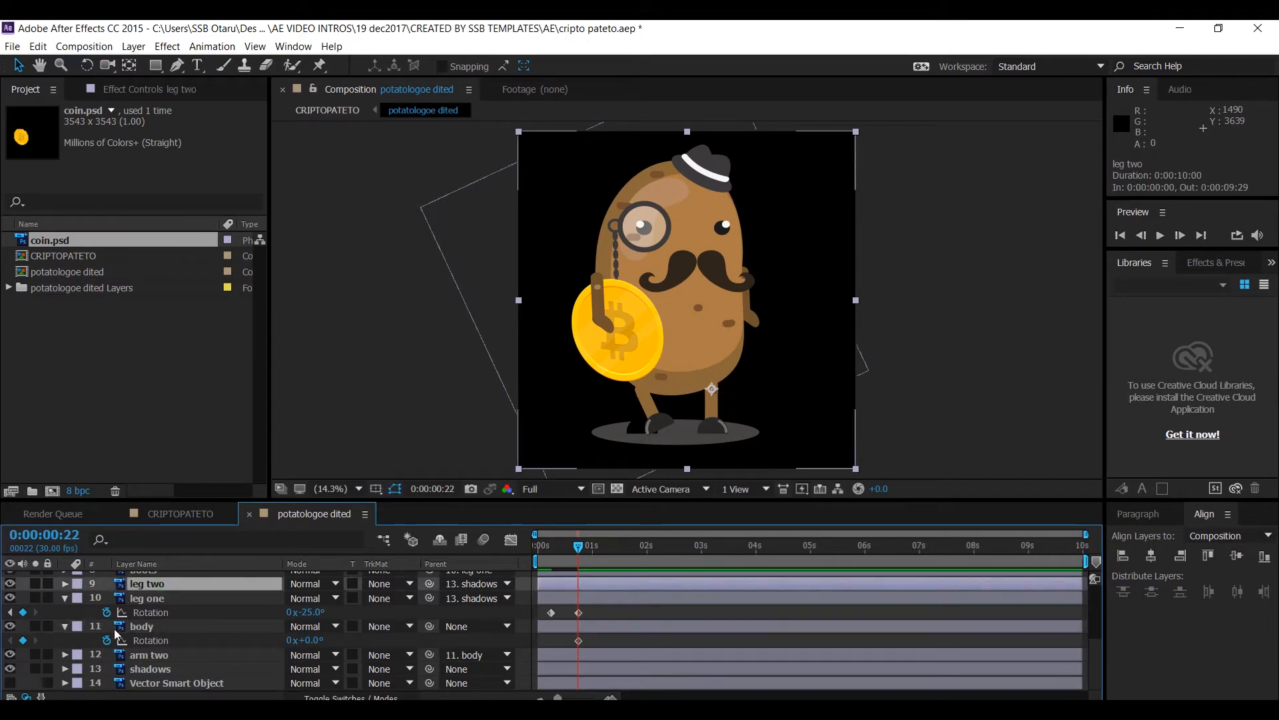
pyautogui.click(106, 640)
# Reveal leg two's Rotation, set it to 26° and keyframe it at 0:00:00:22
pyautogui.click(169, 585)
pyautogui.press('r')
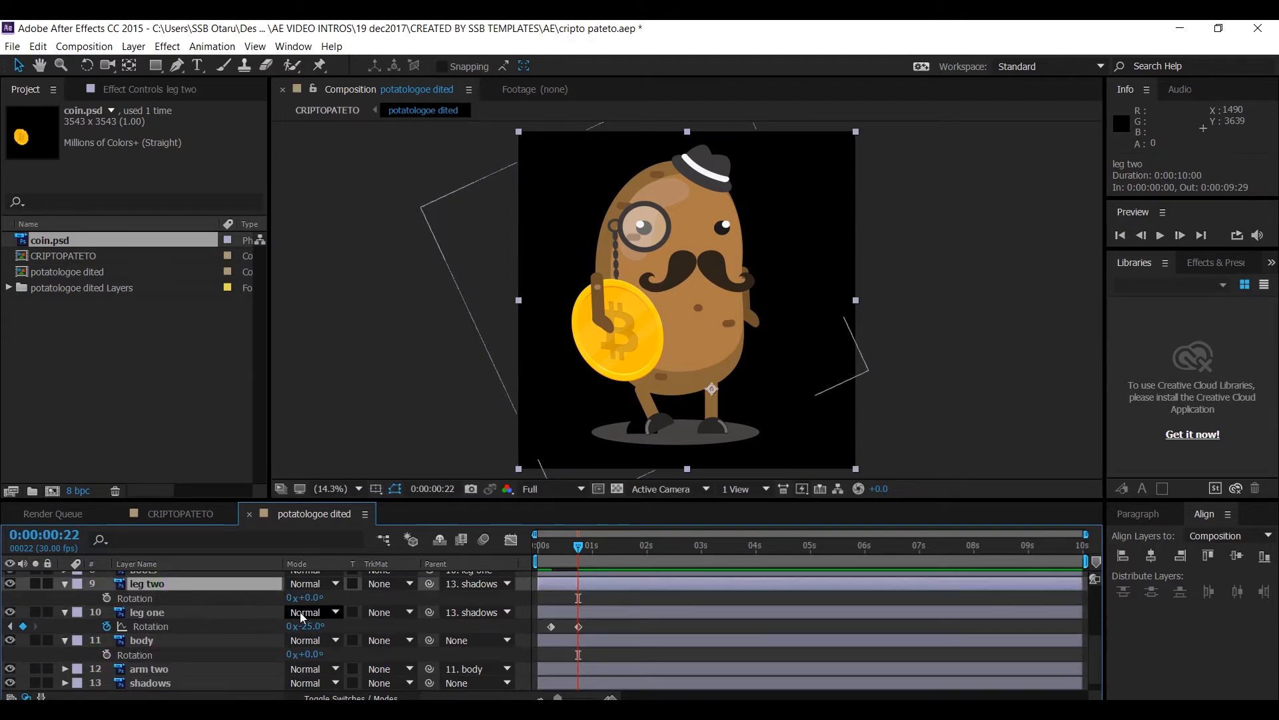
pyautogui.moveTo(307, 598); pyautogui.dragTo(333, 603)
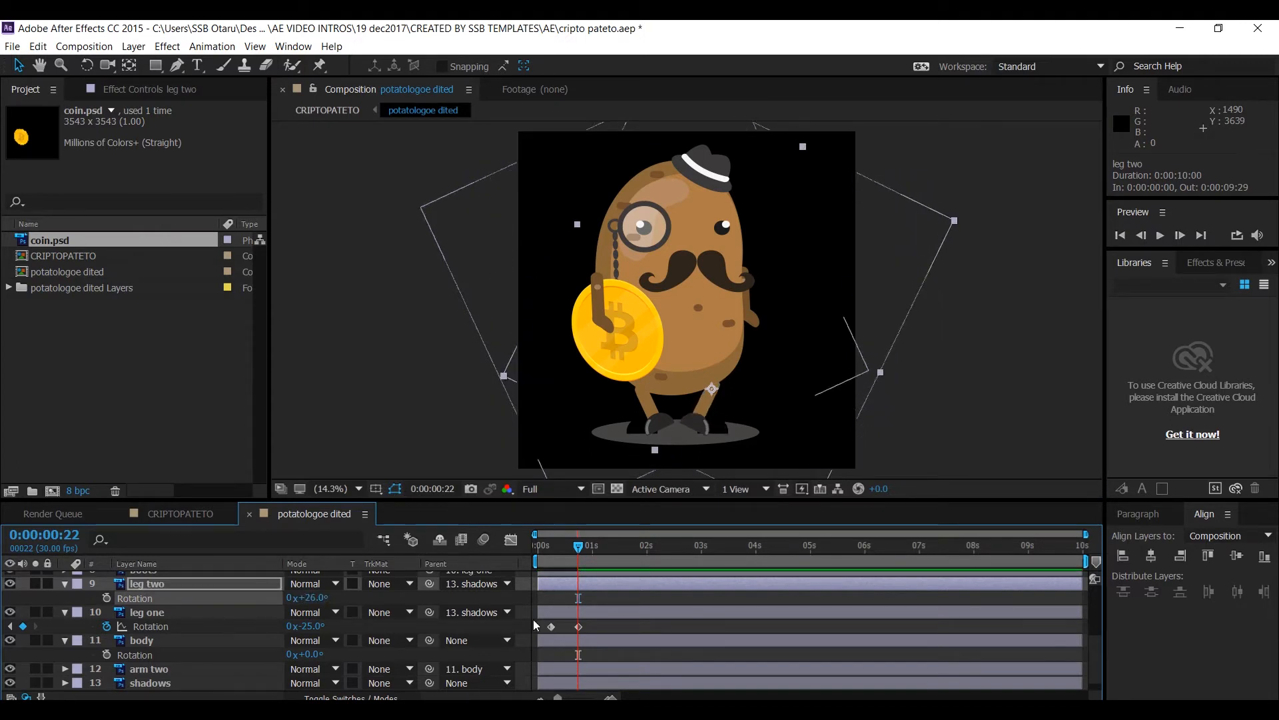
pyautogui.click(107, 597)
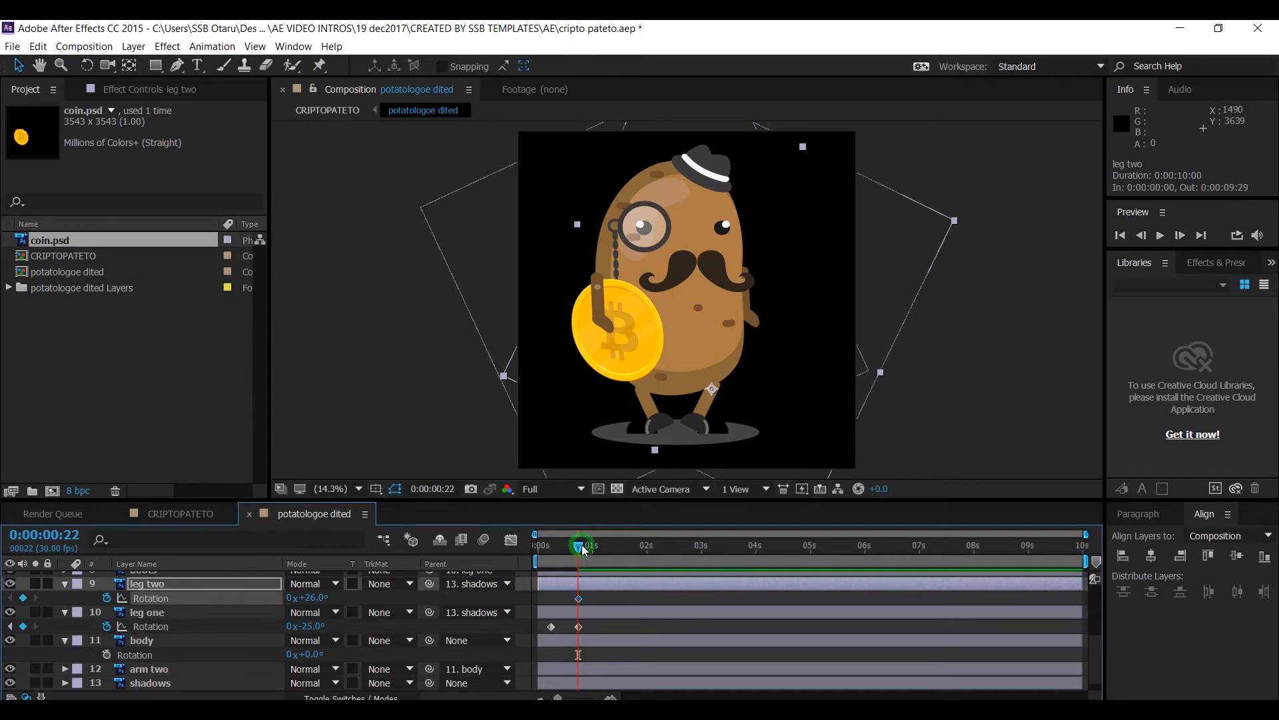
# At 0:00:01:05, set leg two's Rotation to -16° and leg one's Rotation to 27°
pyautogui.moveTo(582, 545); pyautogui.dragTo(605, 546)
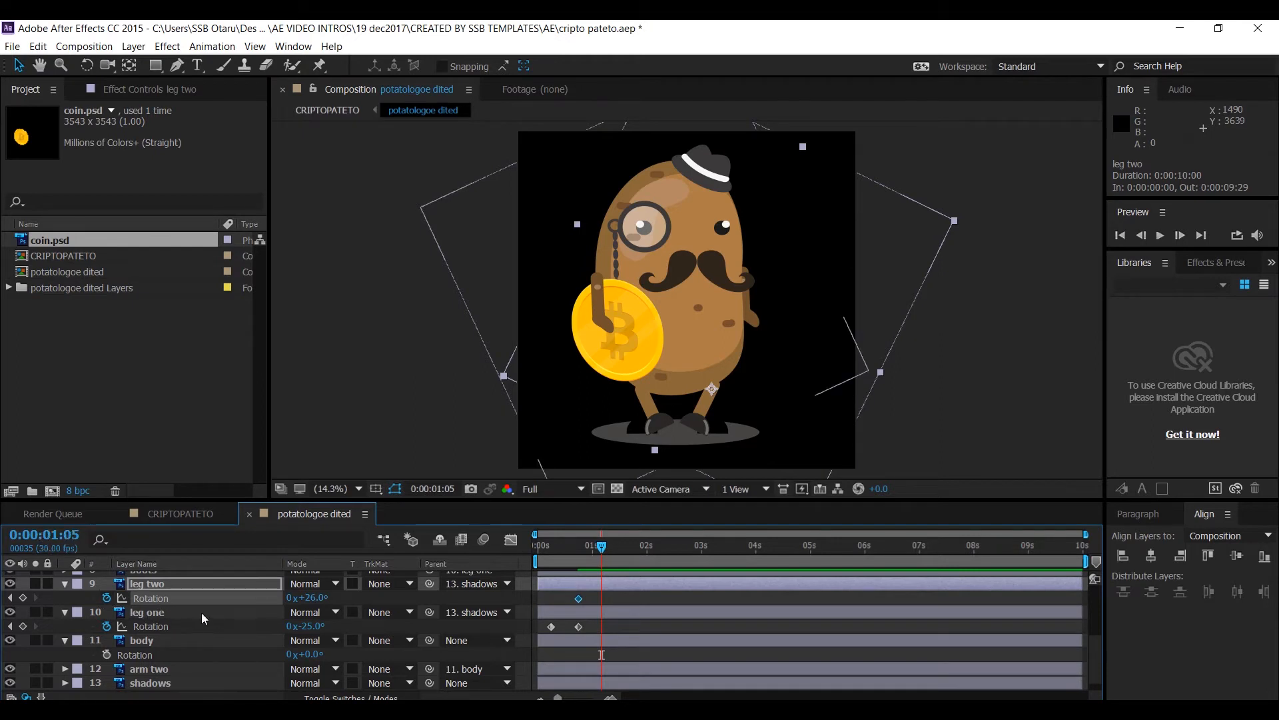
pyautogui.moveTo(313, 599); pyautogui.dragTo(287, 610)
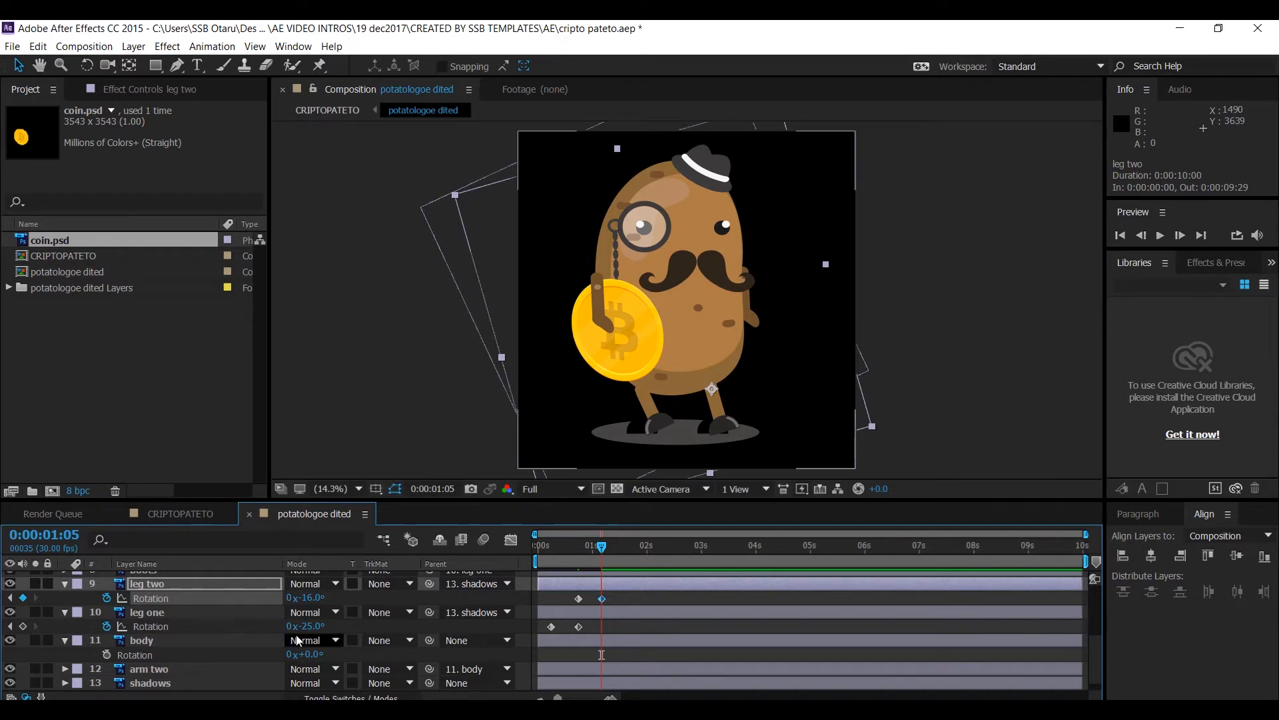
pyautogui.moveTo(311, 627); pyautogui.dragTo(348, 623)
pyautogui.click(568, 614)
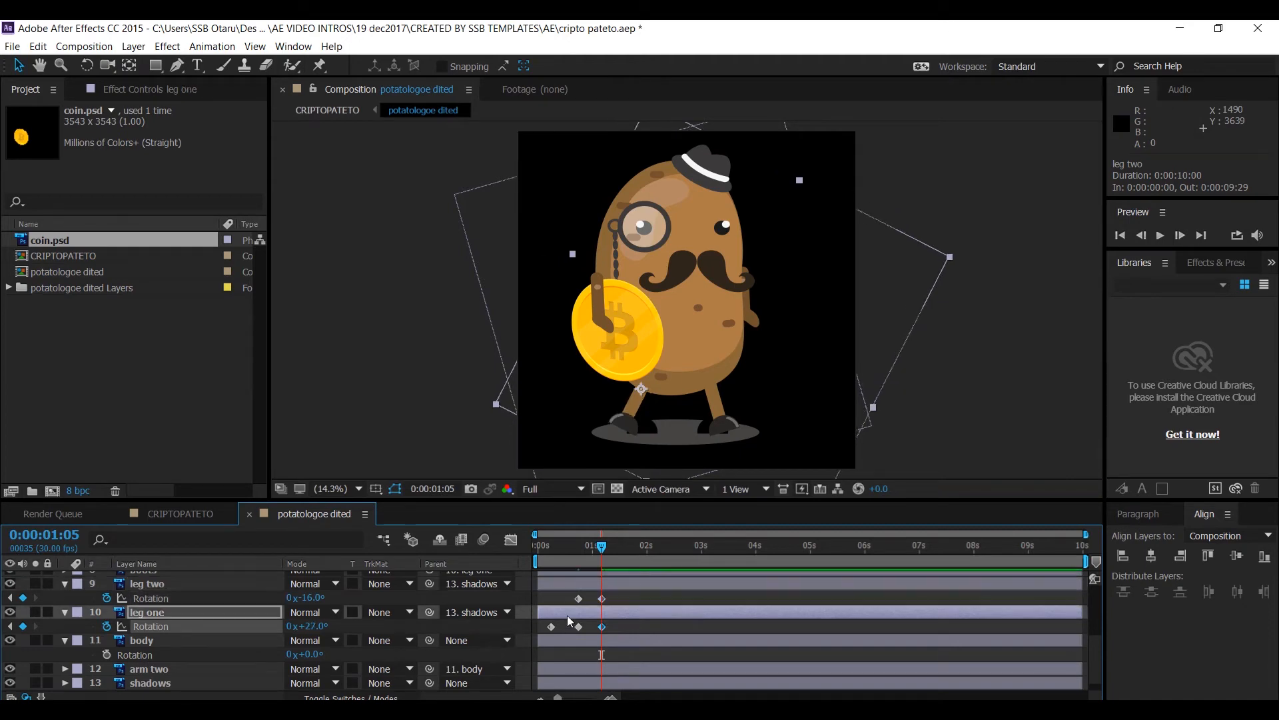
# At 0:00:01:22, set the Rotation of both leg one and leg two to 0°
pyautogui.click(633, 546)
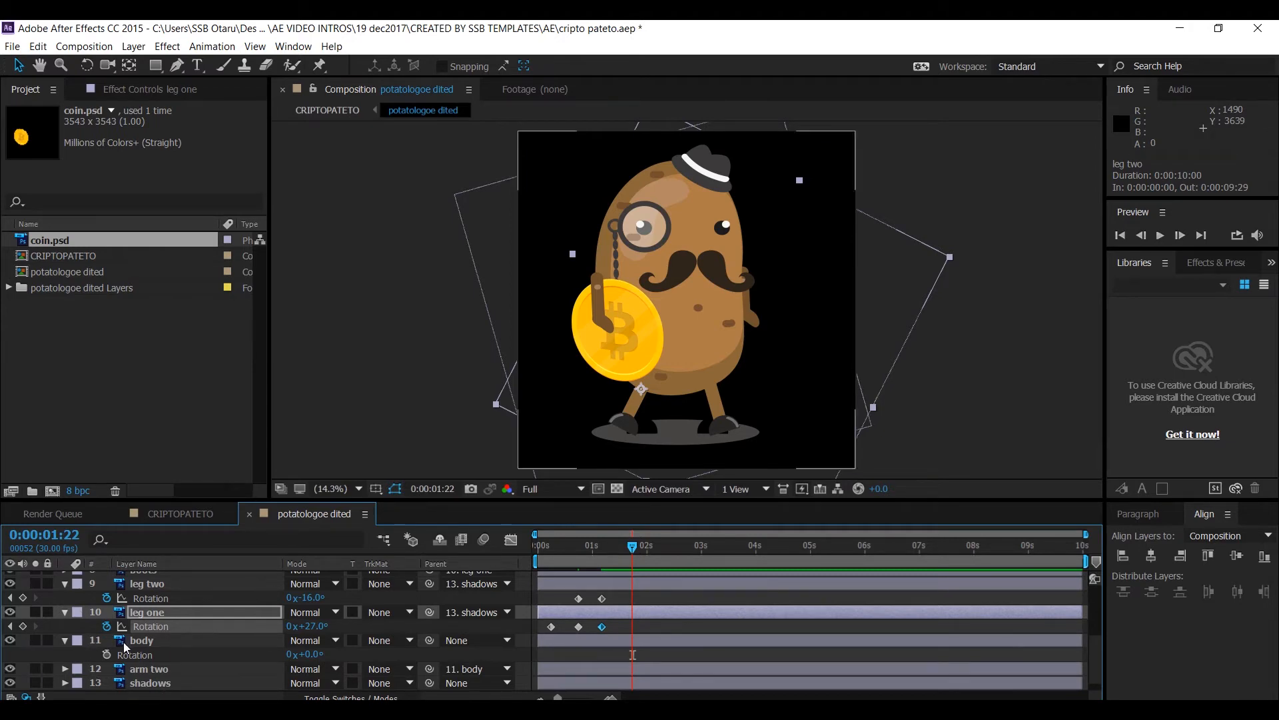
pyautogui.click(311, 626)
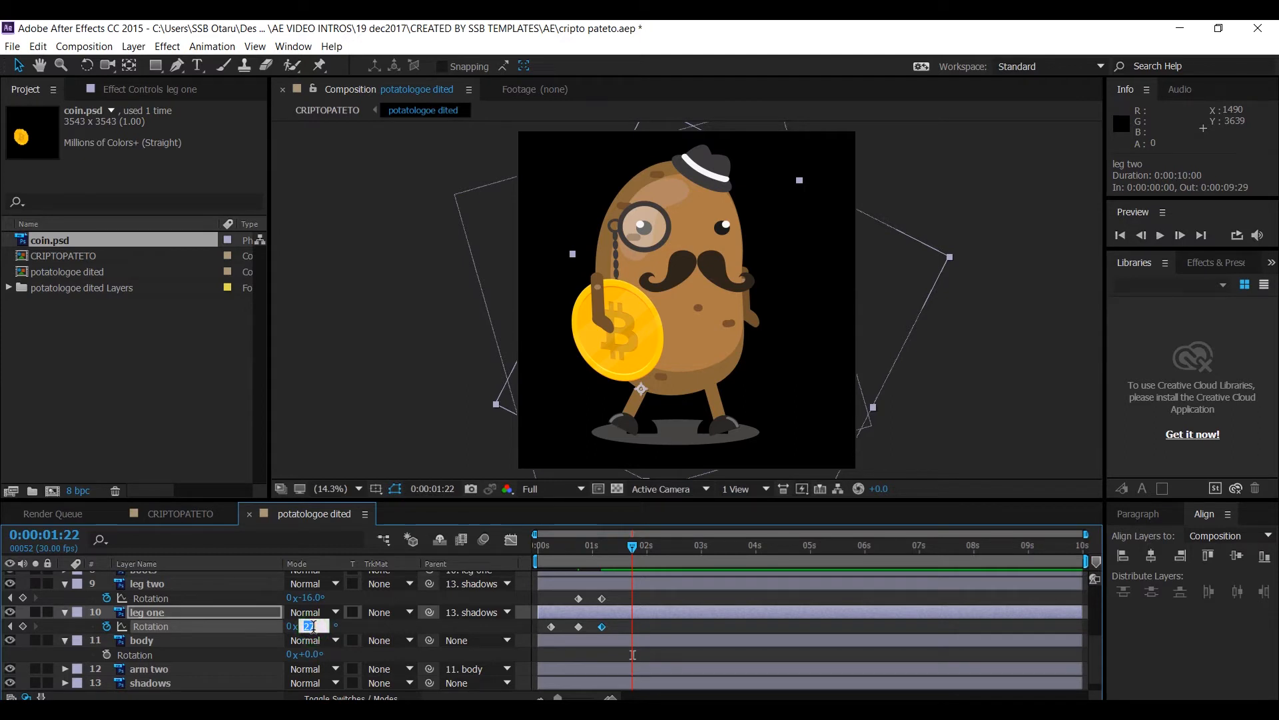
pyautogui.write('0')
pyautogui.press('Return')
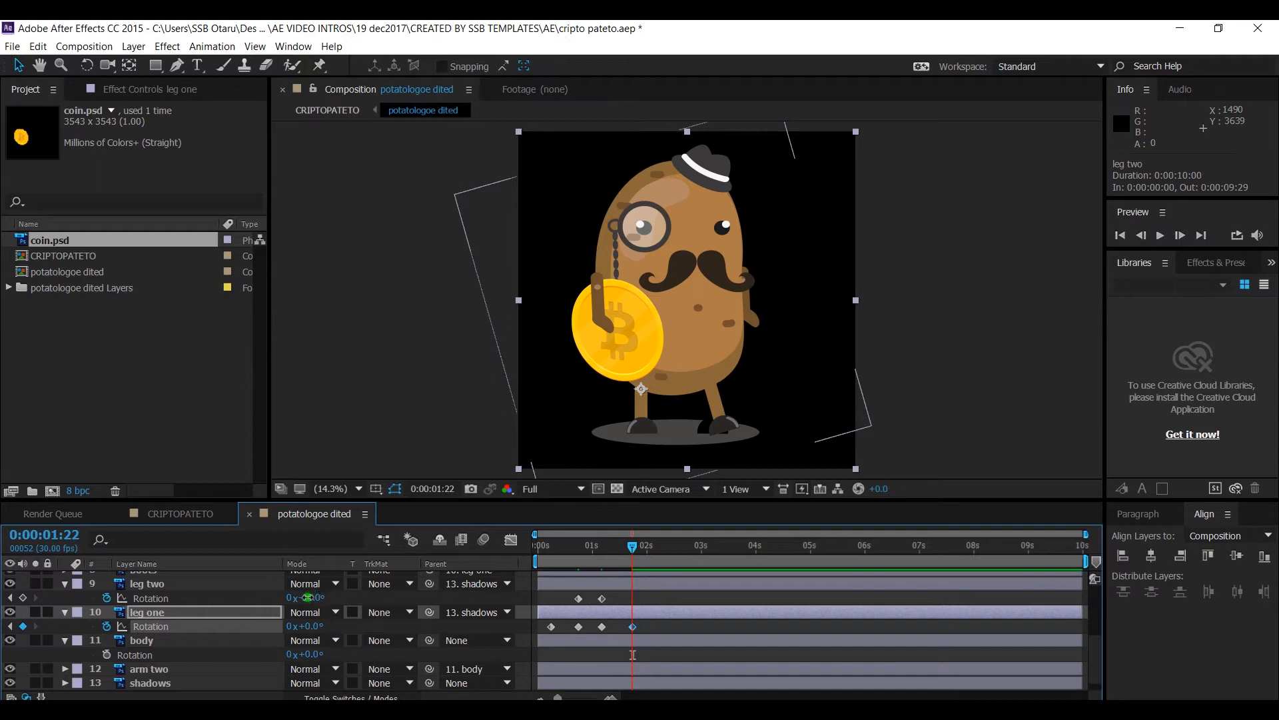
pyautogui.click(310, 597)
pyautogui.write('0')
pyautogui.press('Return')
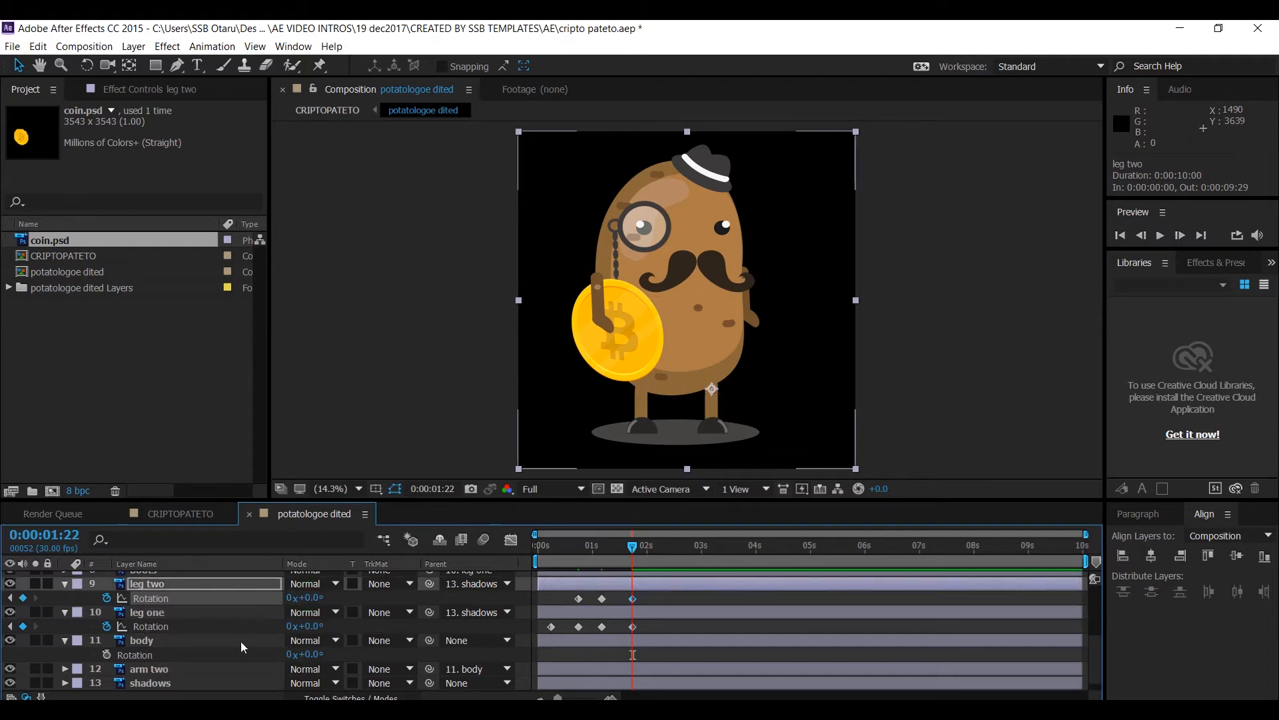
# Shorten the work area to end at 0:00:01:25 and preview the leg movement
pyautogui.click(1086, 559)
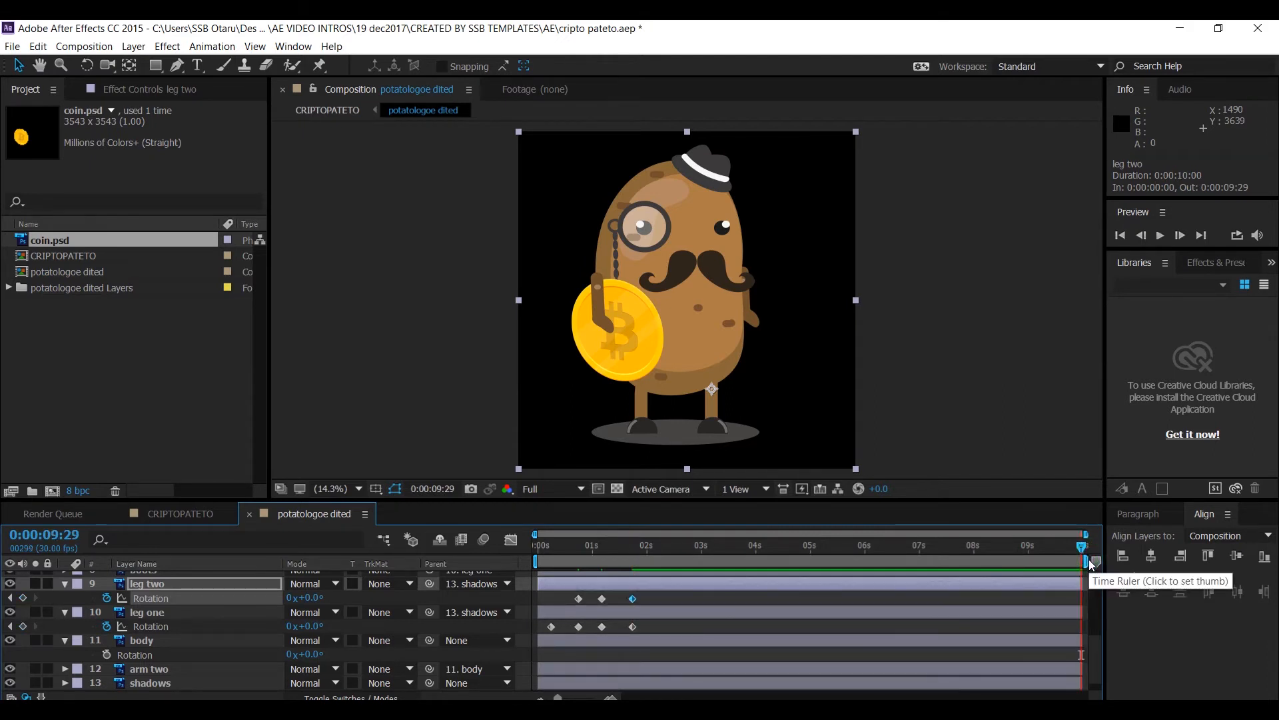
pyautogui.moveTo(1086, 562); pyautogui.dragTo(638, 563)
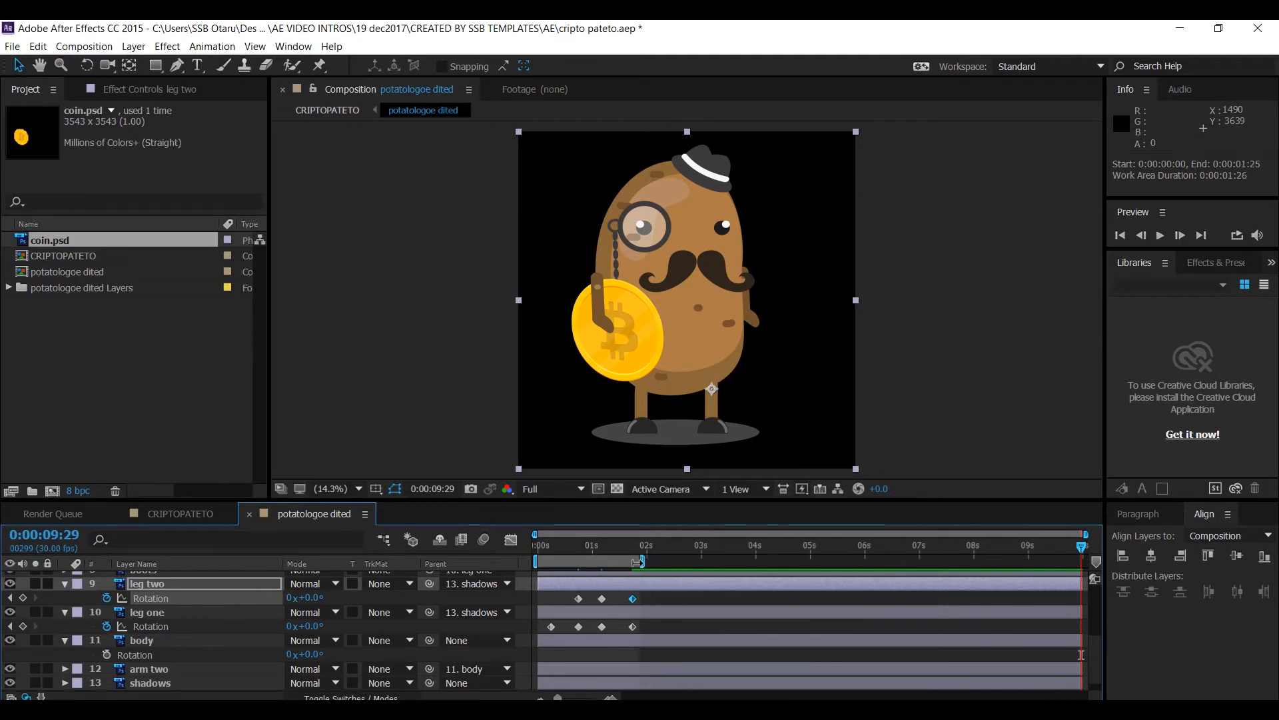
pyautogui.press('space')
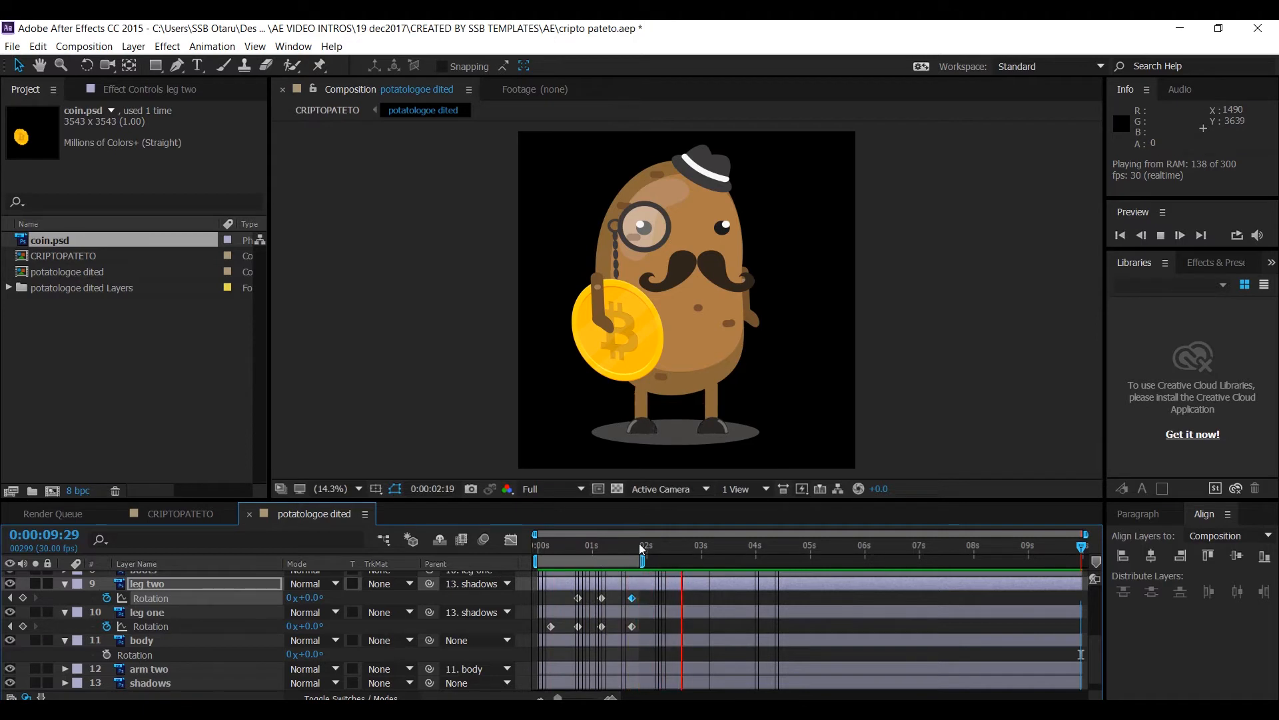
pyautogui.moveTo(582, 546); pyautogui.dragTo(645, 533)
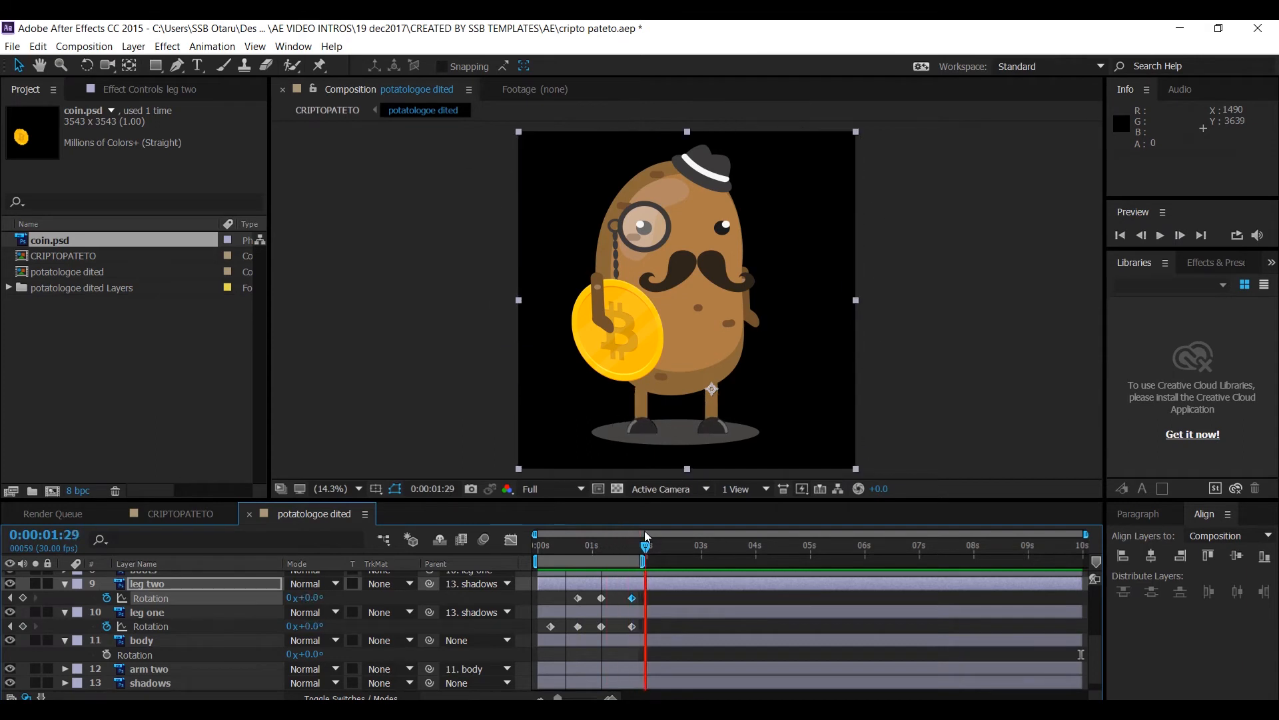
# Add a 0° Rotation keyframe to leg two at 0:00:00:08
pyautogui.click(565, 596)
pyautogui.moveTo(564, 546); pyautogui.dragTo(553, 553)
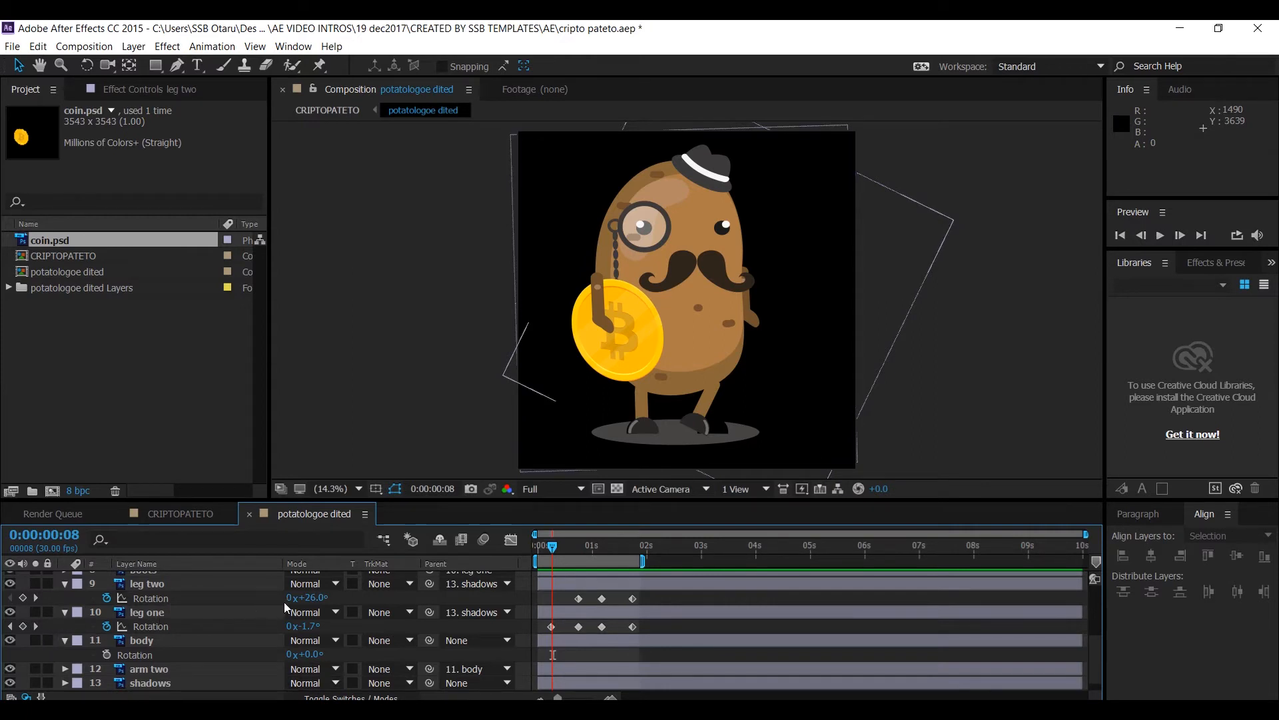
pyautogui.click(309, 598)
pyautogui.write('0')
pyautogui.press('Return')
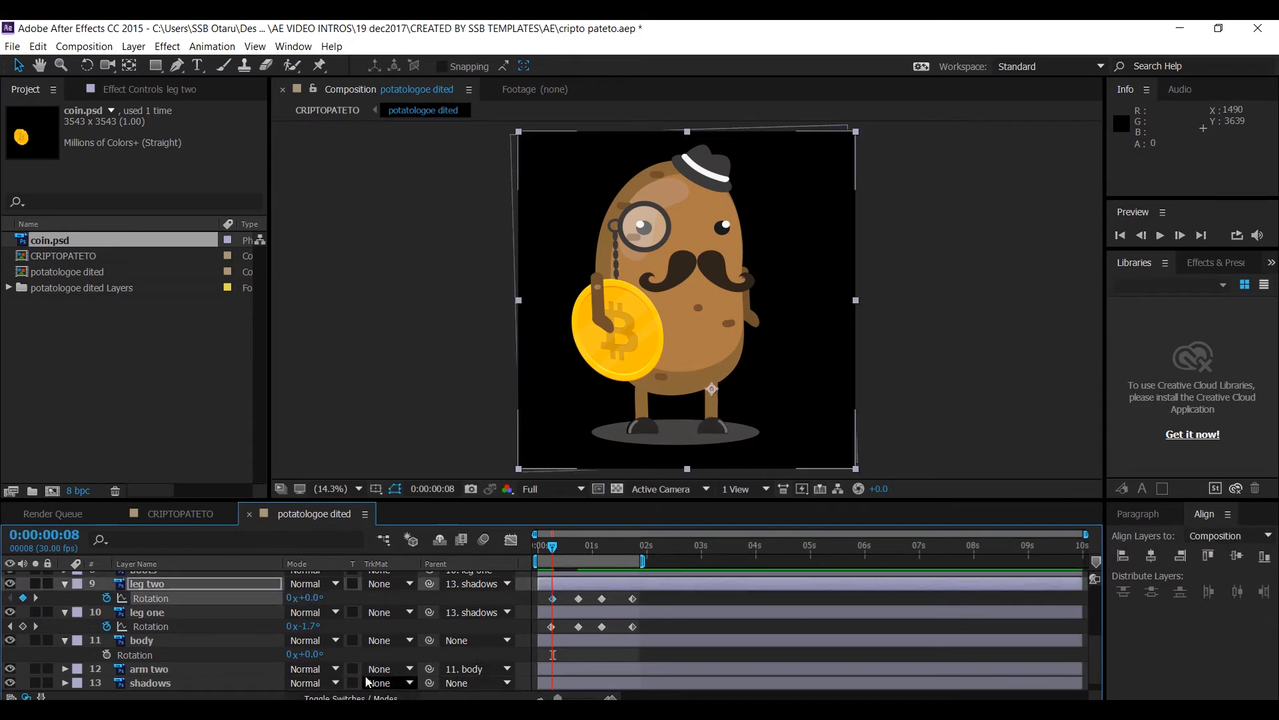
# Compress all Rotation keyframes of leg one and leg two proportionally so the last ones fall at about one second
pyautogui.moveTo(553, 549); pyautogui.dragTo(610, 543)
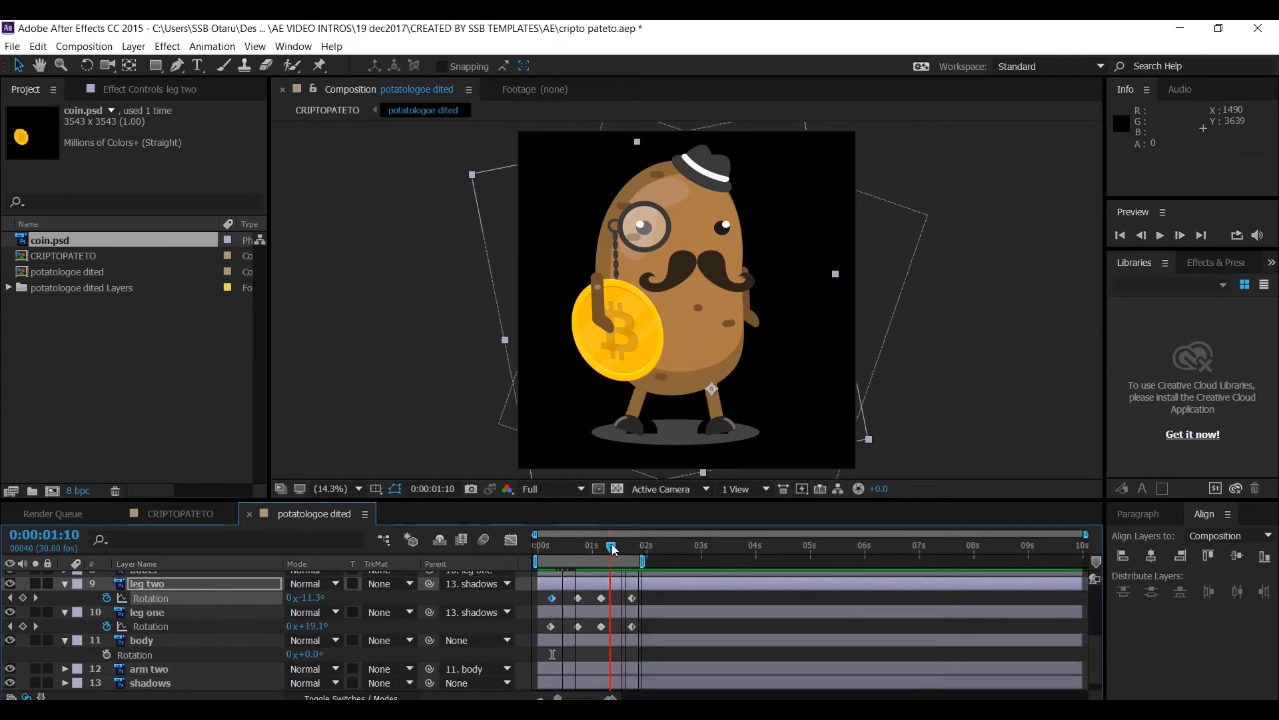
pyautogui.moveTo(648, 598); pyautogui.dragTo(534, 629)
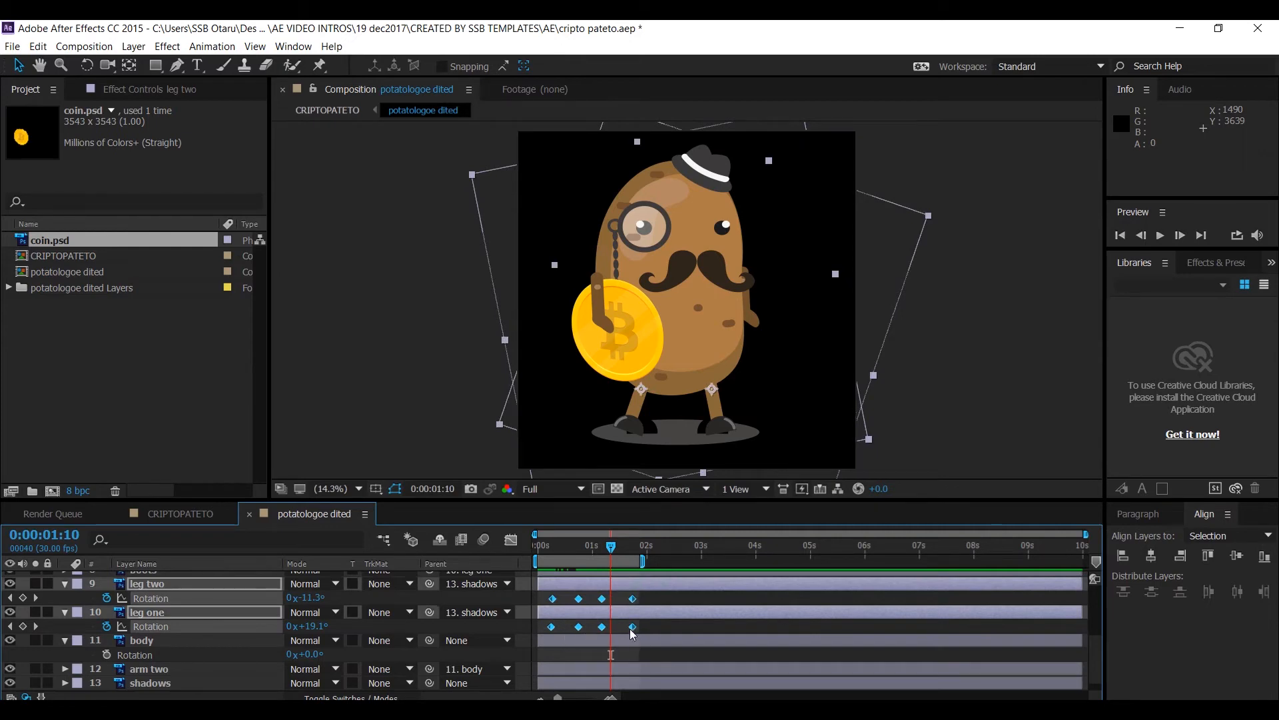
pyautogui.moveTo(633, 628); pyautogui.dragTo(590, 633)
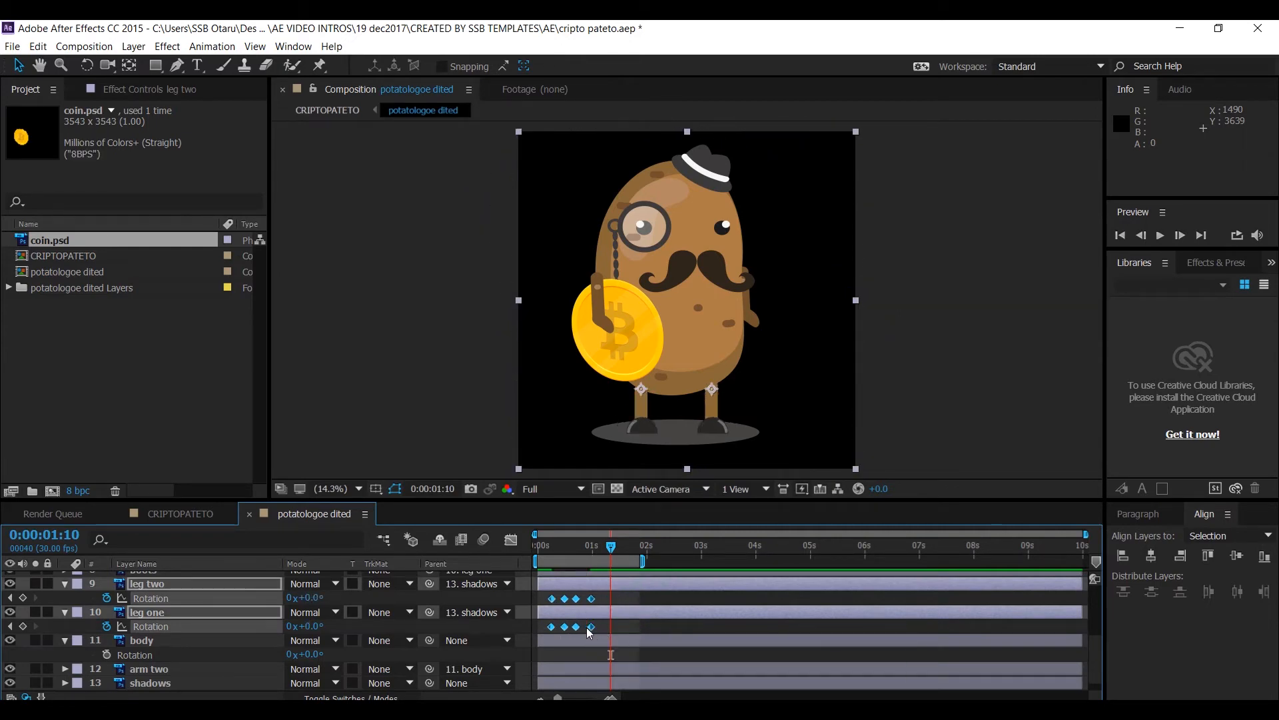
# Preview the faster leg animation from the start of the composition
pyautogui.click(543, 547)
pyautogui.moveTo(543, 549); pyautogui.dragTo(538, 549)
pyautogui.press('space')
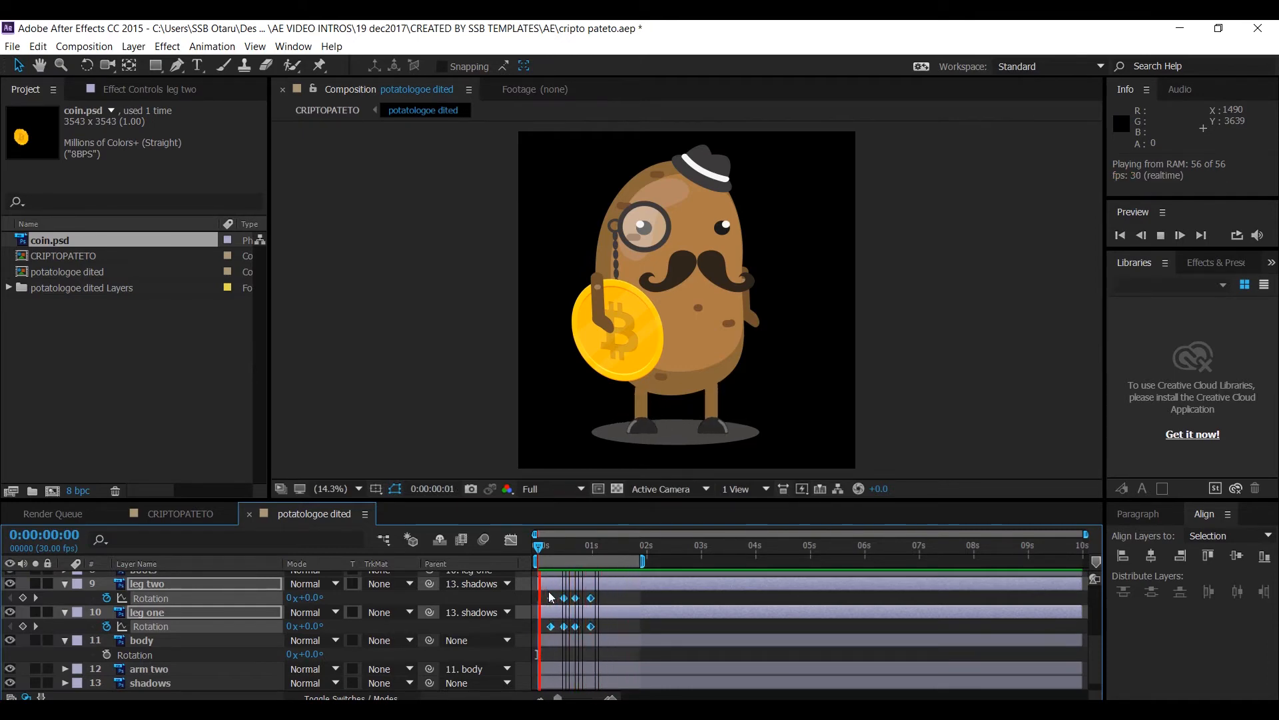
# Compress the Rotation keyframes of leg one and leg two further so the last ones fall at 0:00:00:22, previewing the motion
pyautogui.press('space')
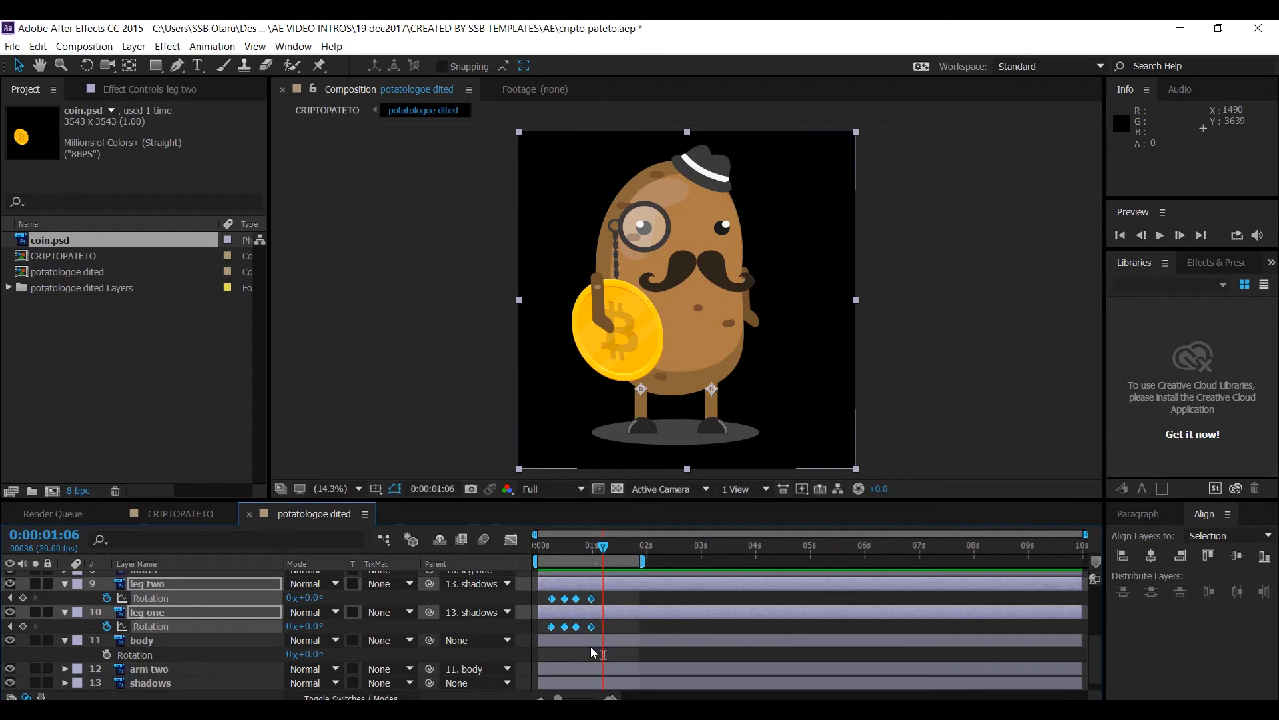
pyautogui.moveTo(593, 629); pyautogui.dragTo(586, 631)
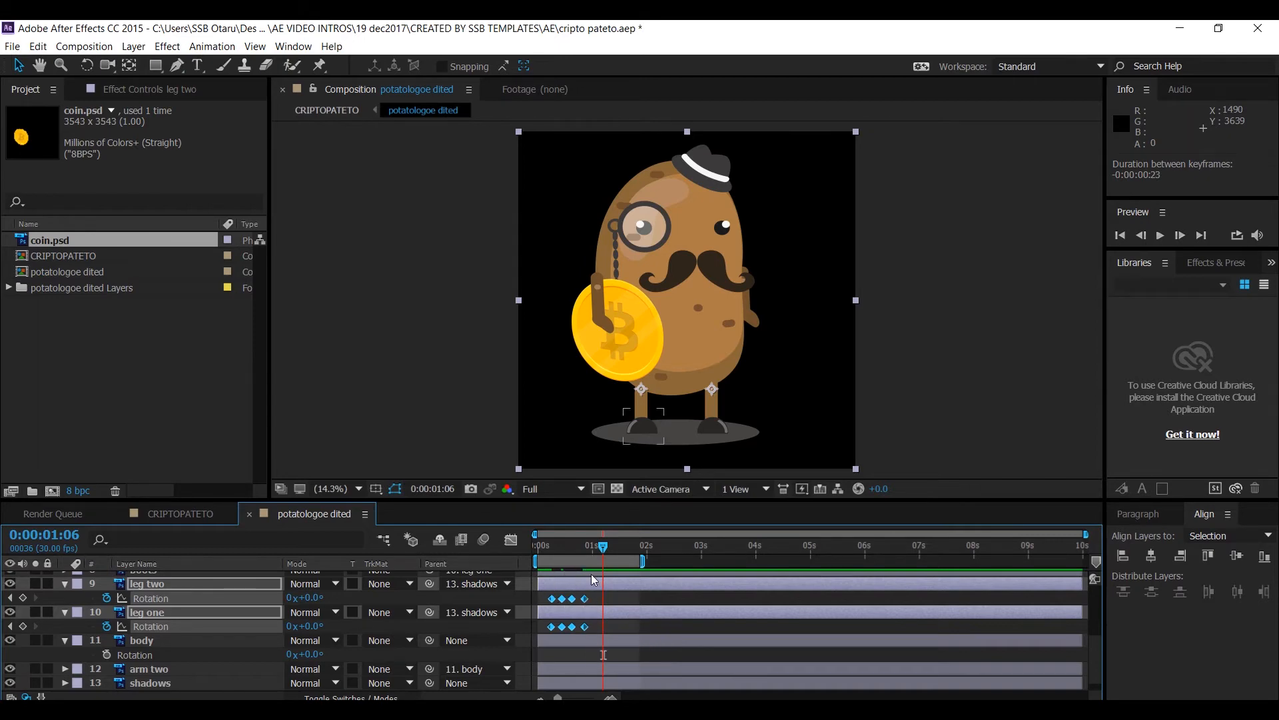
pyautogui.press('space')
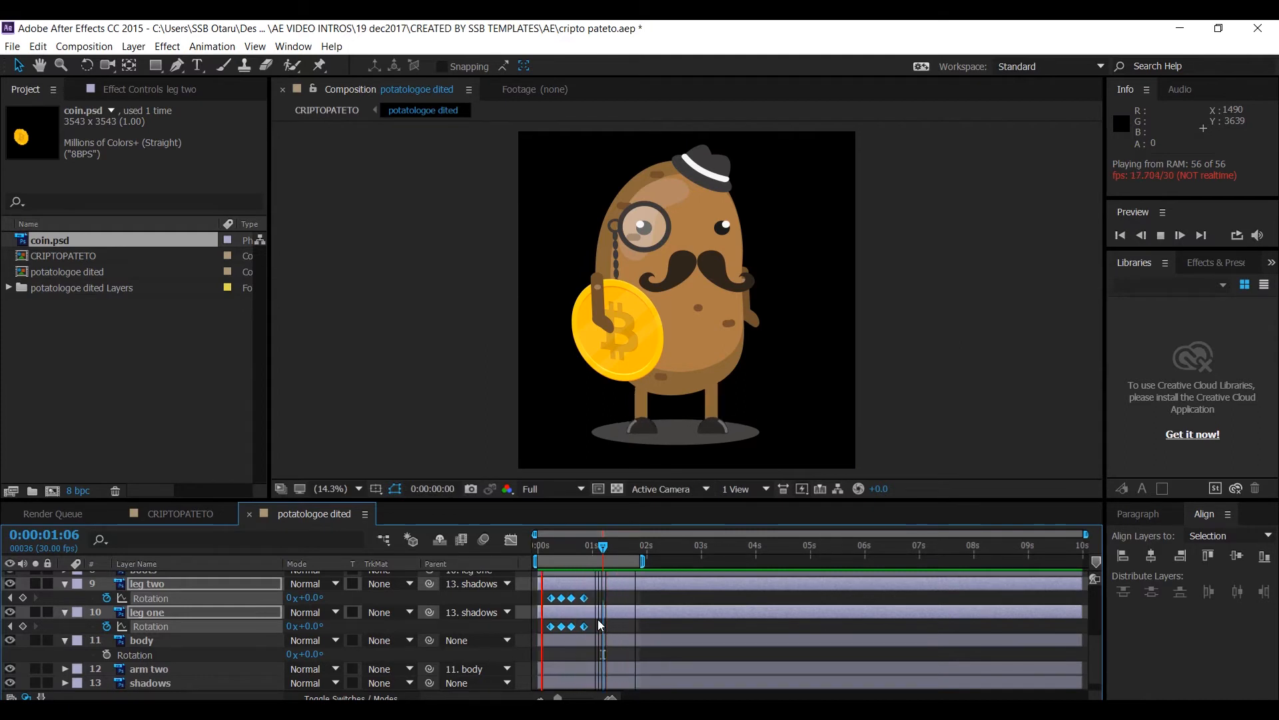
pyautogui.press('space')
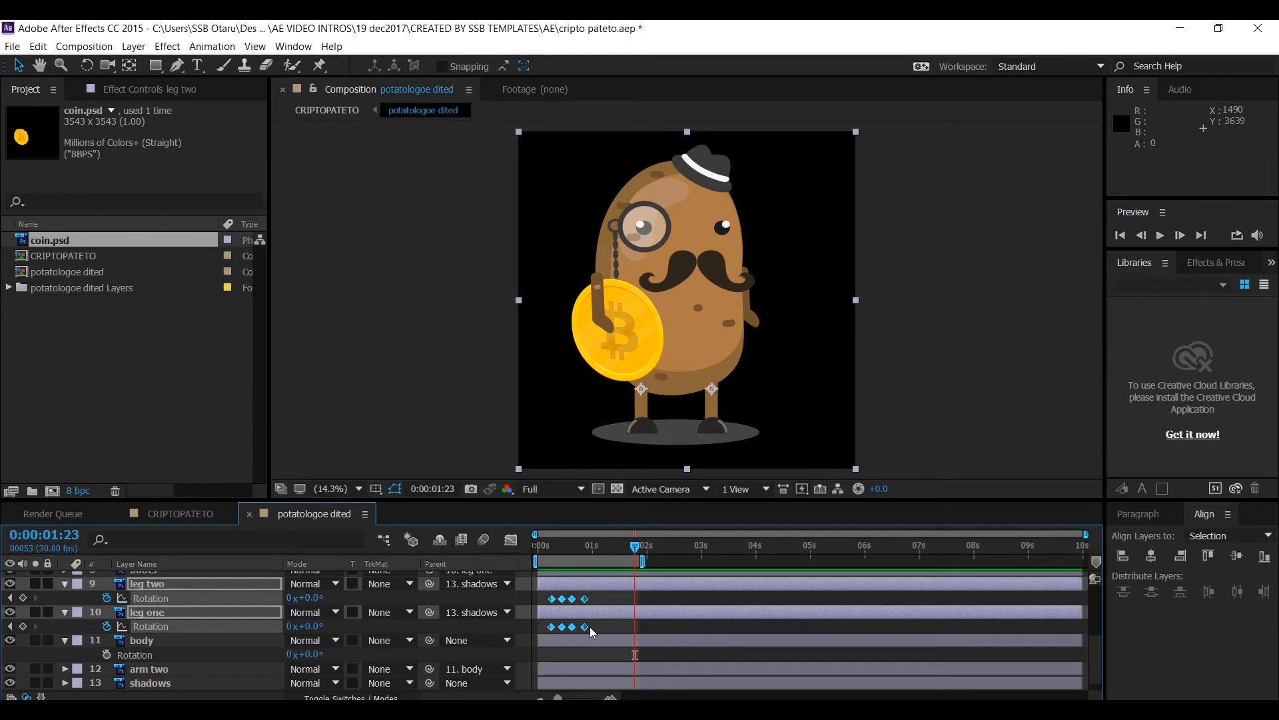
pyautogui.moveTo(585, 627); pyautogui.dragTo(579, 630)
pyautogui.click(539, 546)
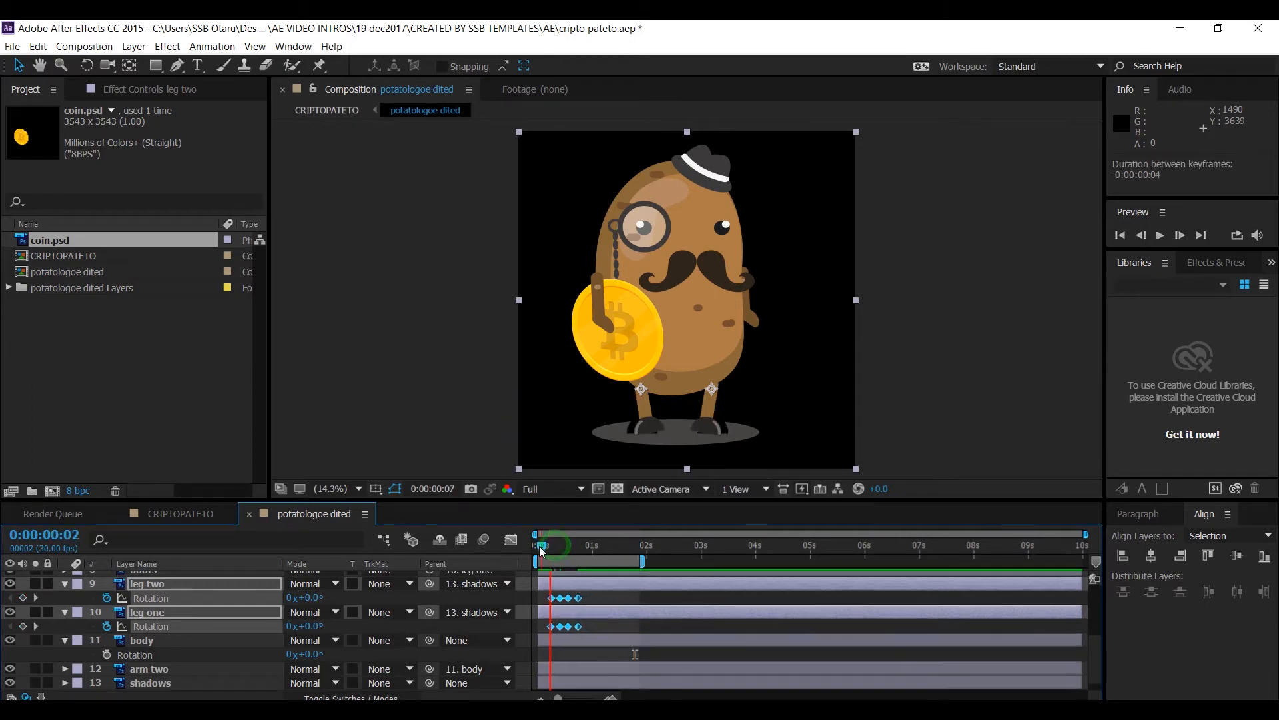
pyautogui.press('space')
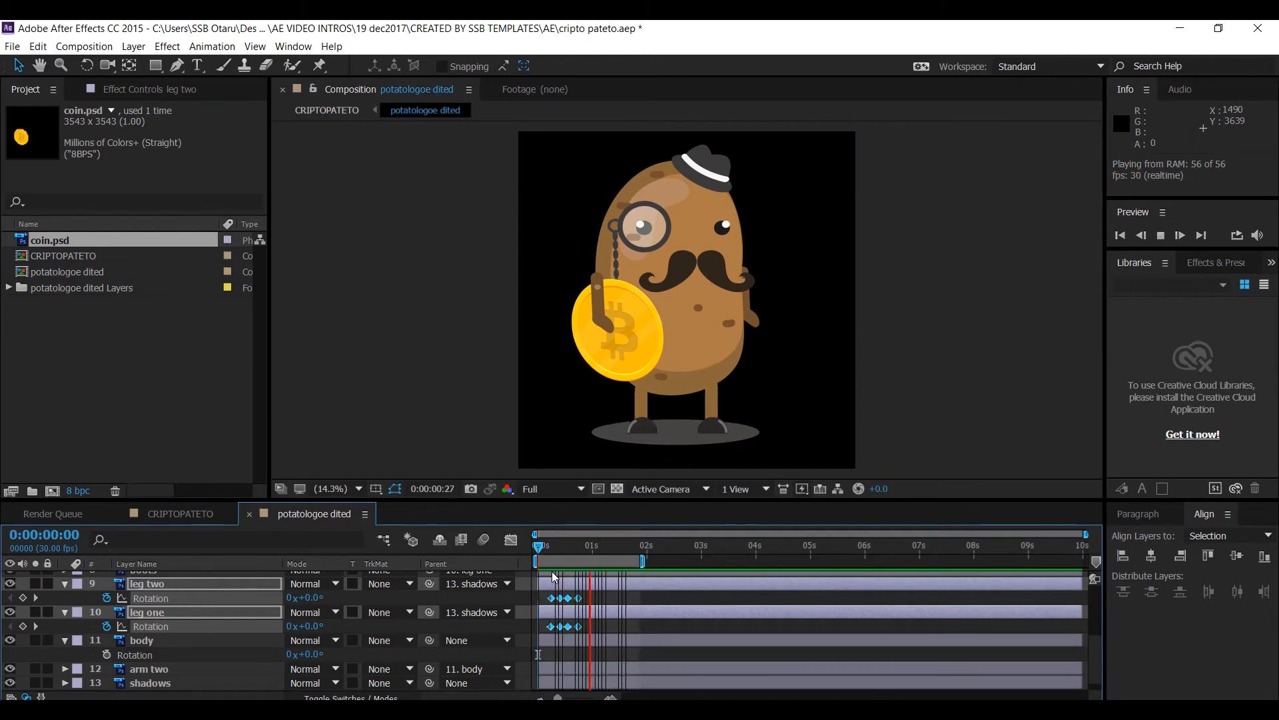
pyautogui.press('space')
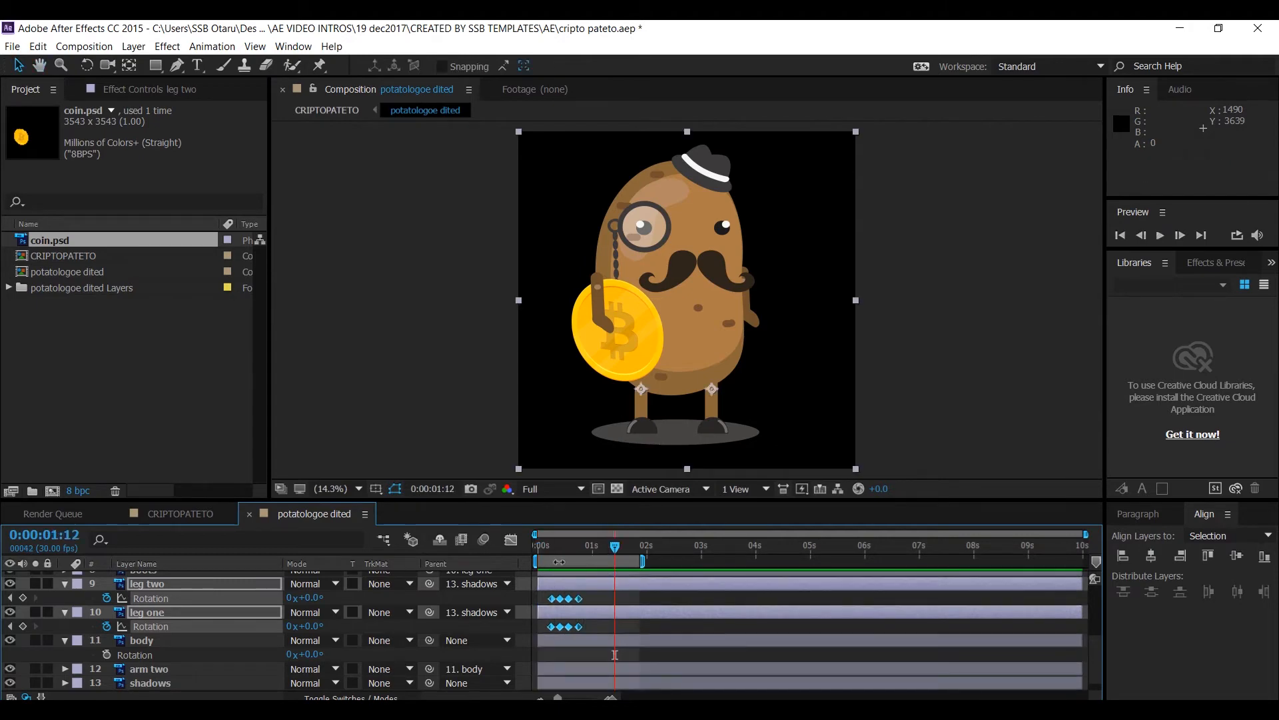
# Enable motion blur for the composition and for the leg one and leg two layers, and preview the legs
pyautogui.moveTo(578, 547); pyautogui.dragTo(561, 554)
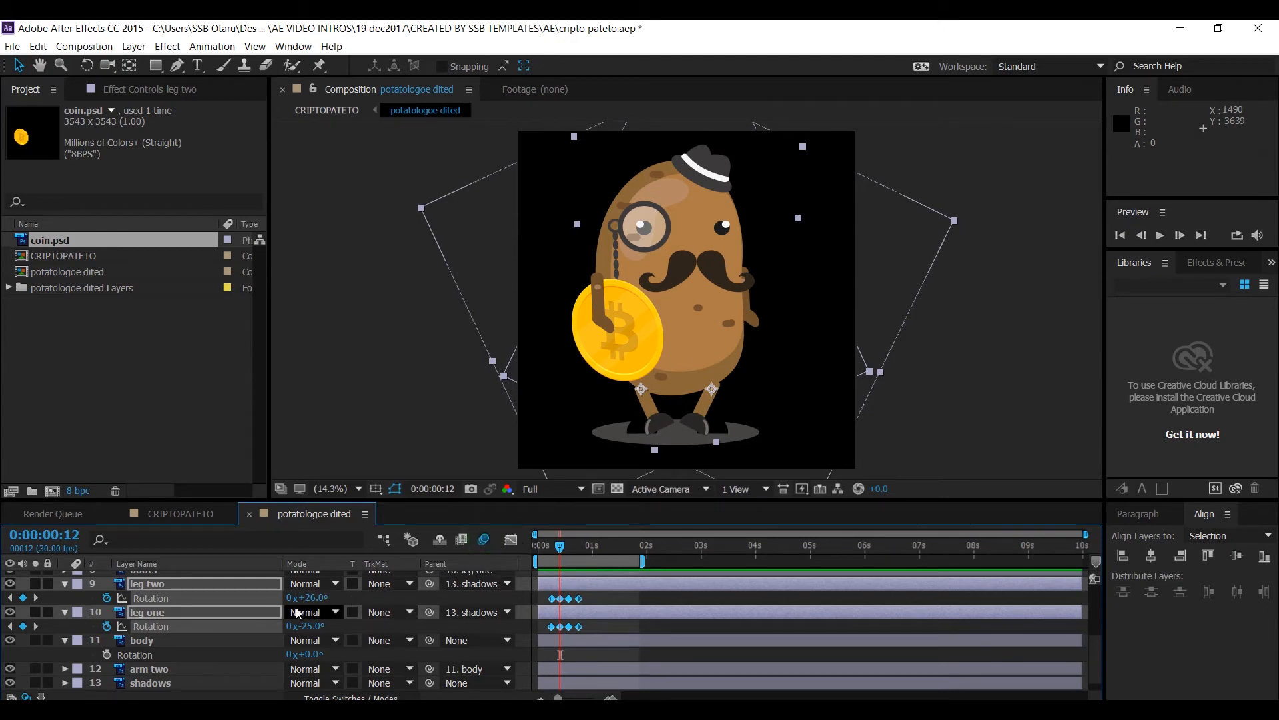
pyautogui.scroll(5, 374, 609)
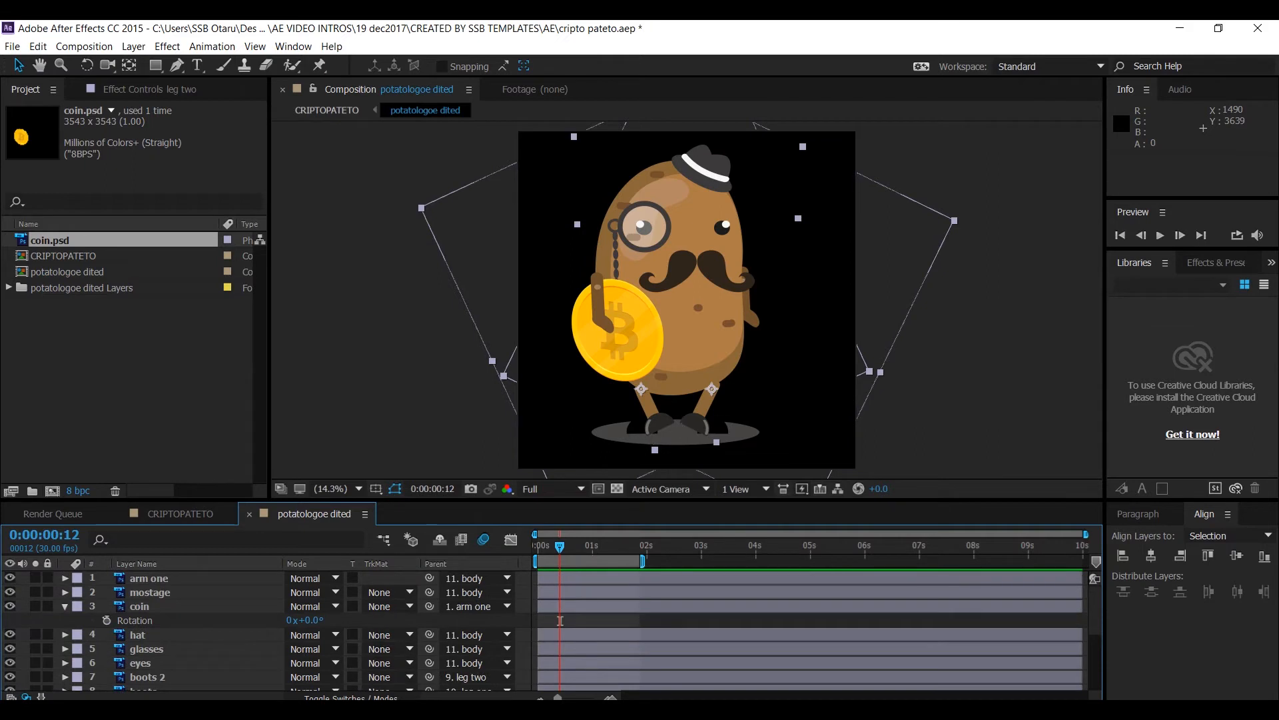
pyautogui.click(357, 696)
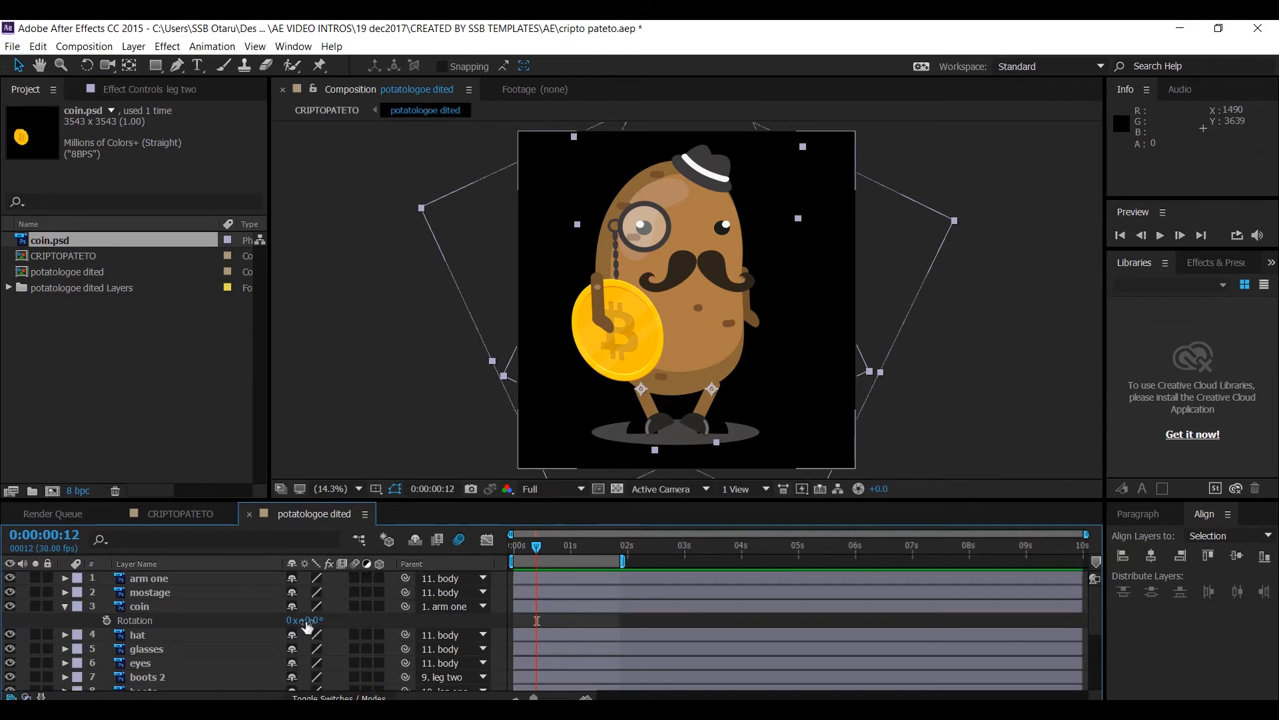
pyautogui.scroll(-5, 257, 633)
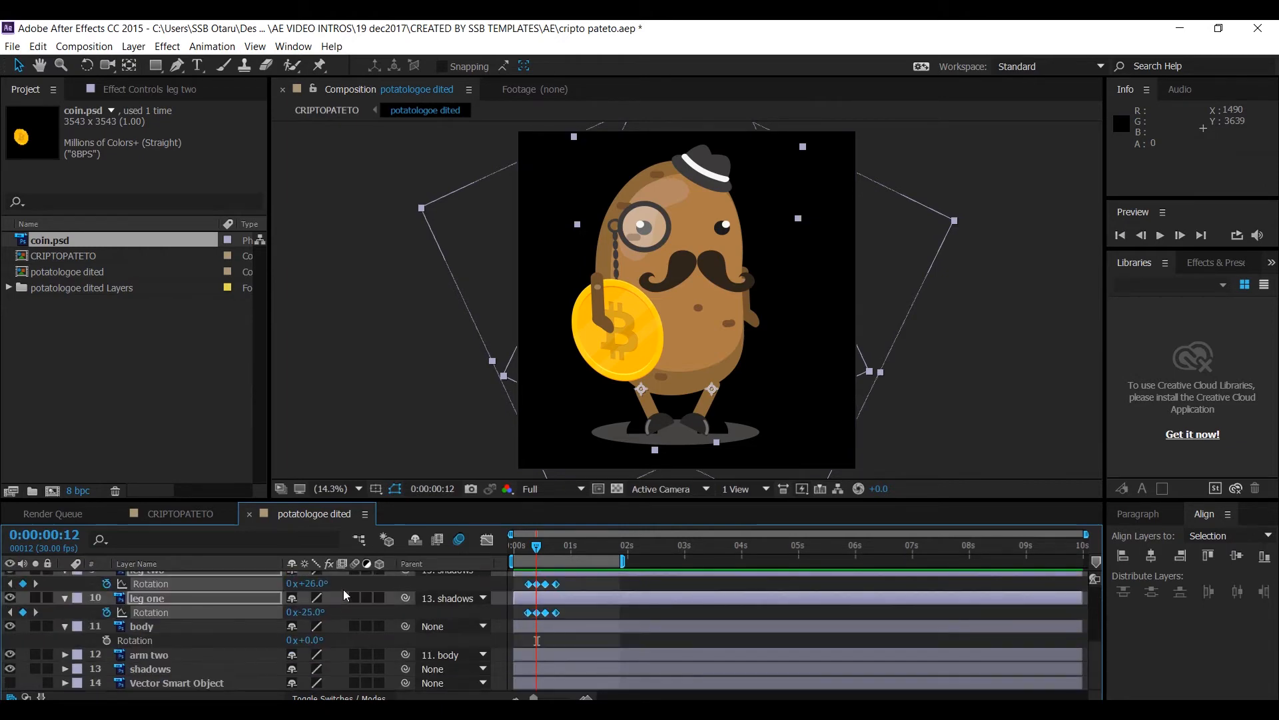
pyautogui.click(358, 598)
pyautogui.click(522, 548)
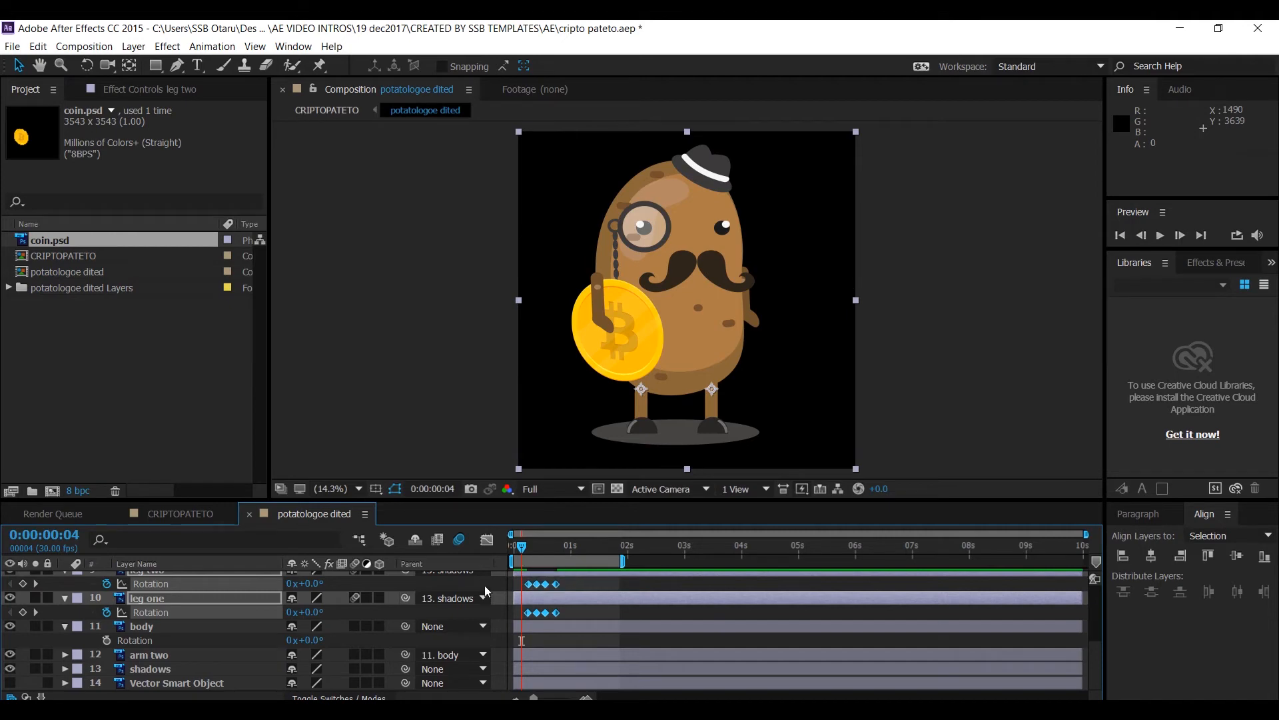
pyautogui.press('space')
# Try to copy the Rotation keyframes of both legs together and paste them at 0:00:00:27, and undo the pasted layers
pyautogui.click(565, 548)
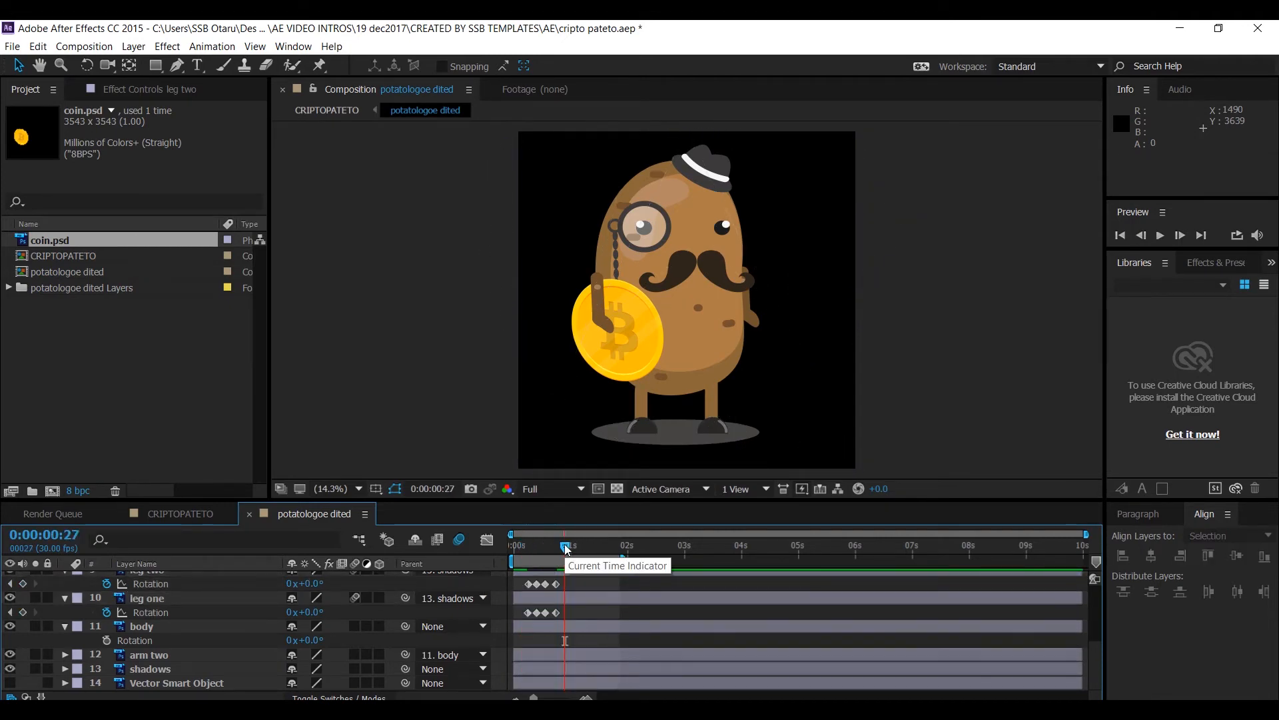
pyautogui.click(583, 580)
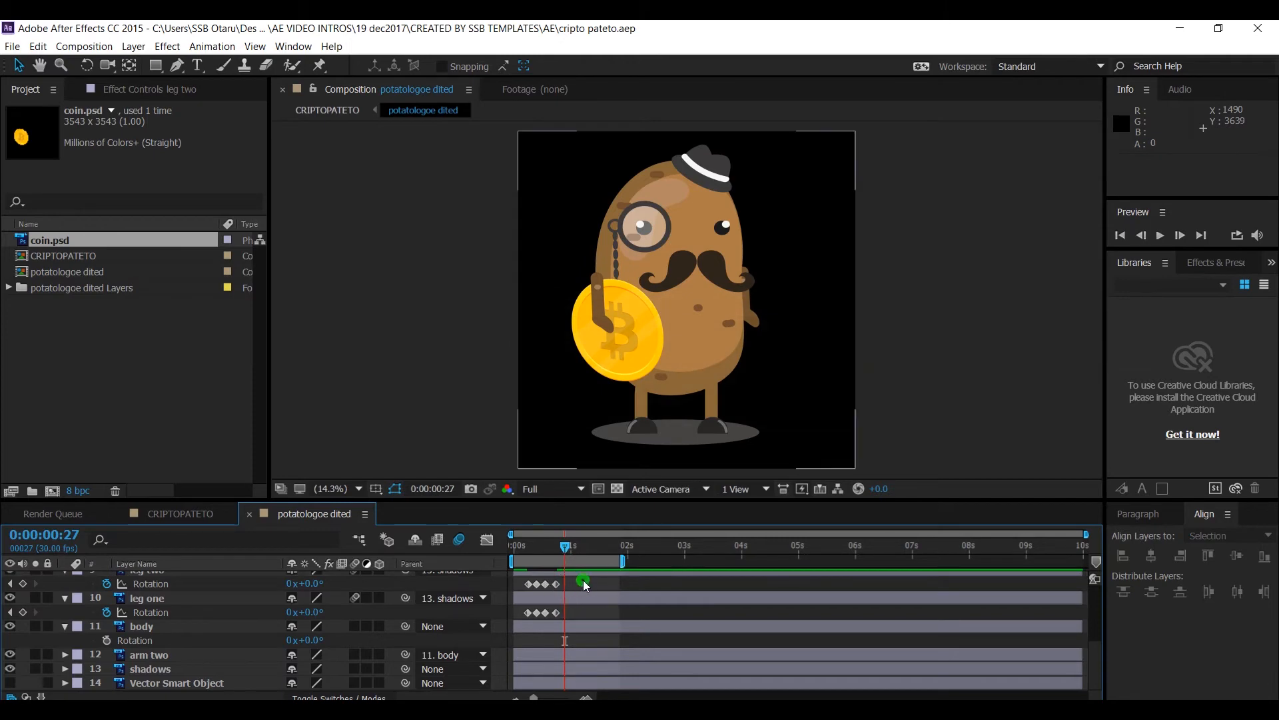
pyautogui.moveTo(583, 580); pyautogui.dragTo(521, 617)
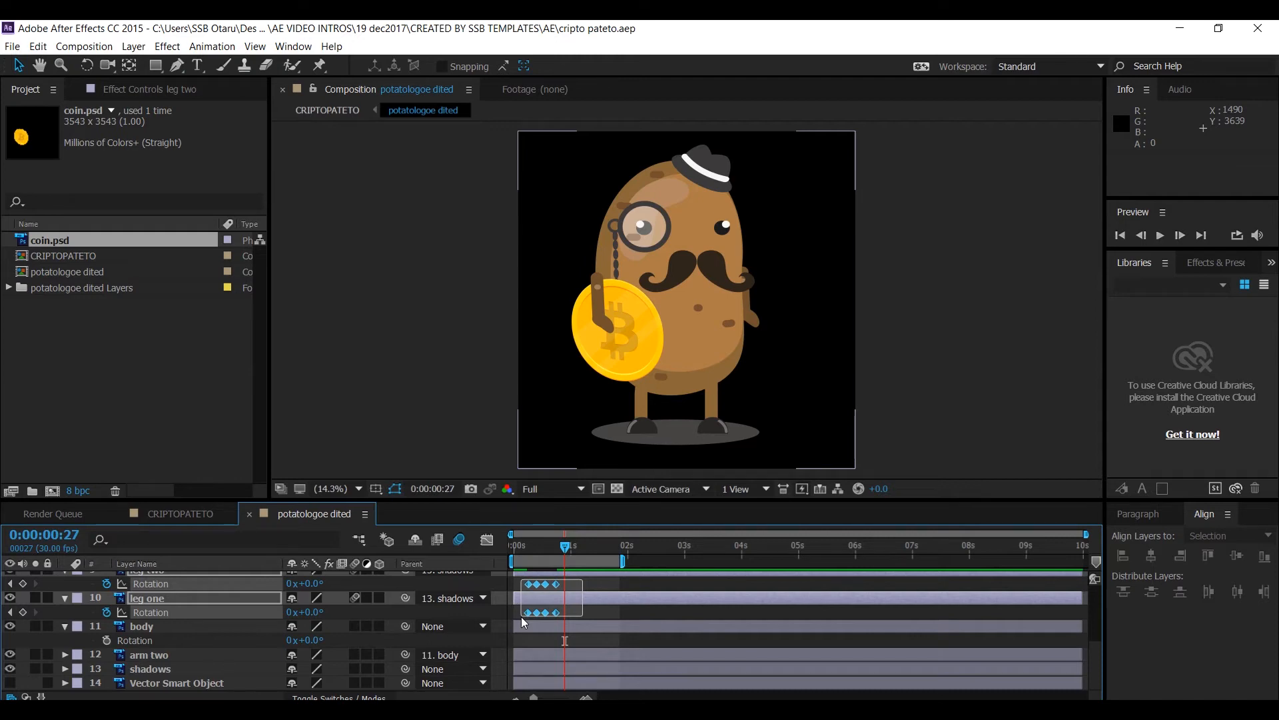
pyautogui.moveTo(521, 618); pyautogui.dragTo(521, 617)
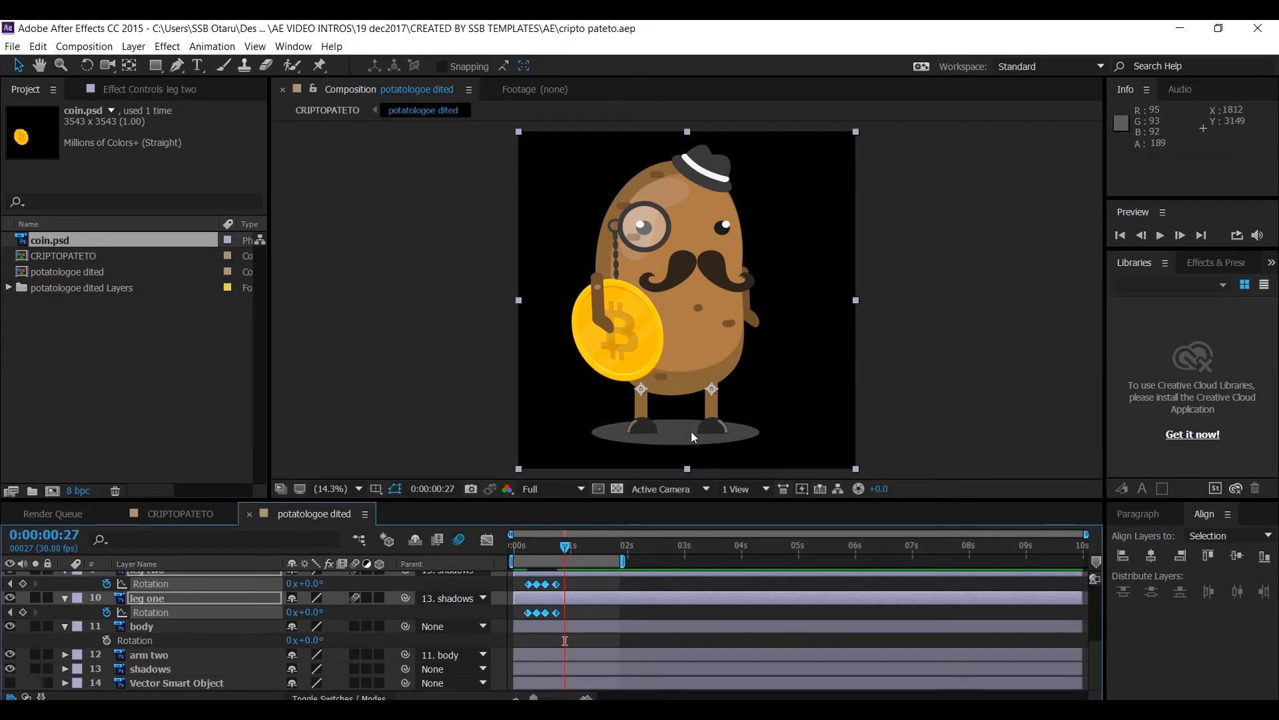
pyautogui.moveTo(579, 581); pyautogui.dragTo(515, 621)
pyautogui.hotkey('ctrl', 'c')
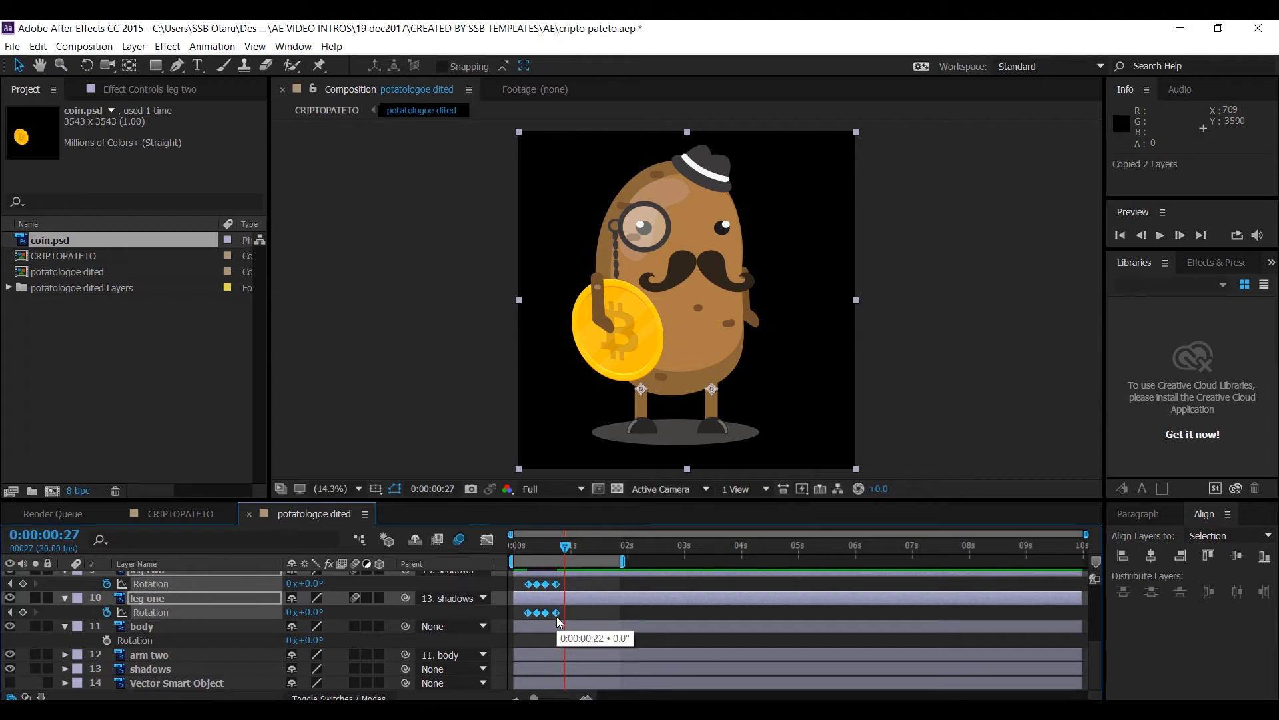
pyautogui.hotkey('ctrl', 'v')
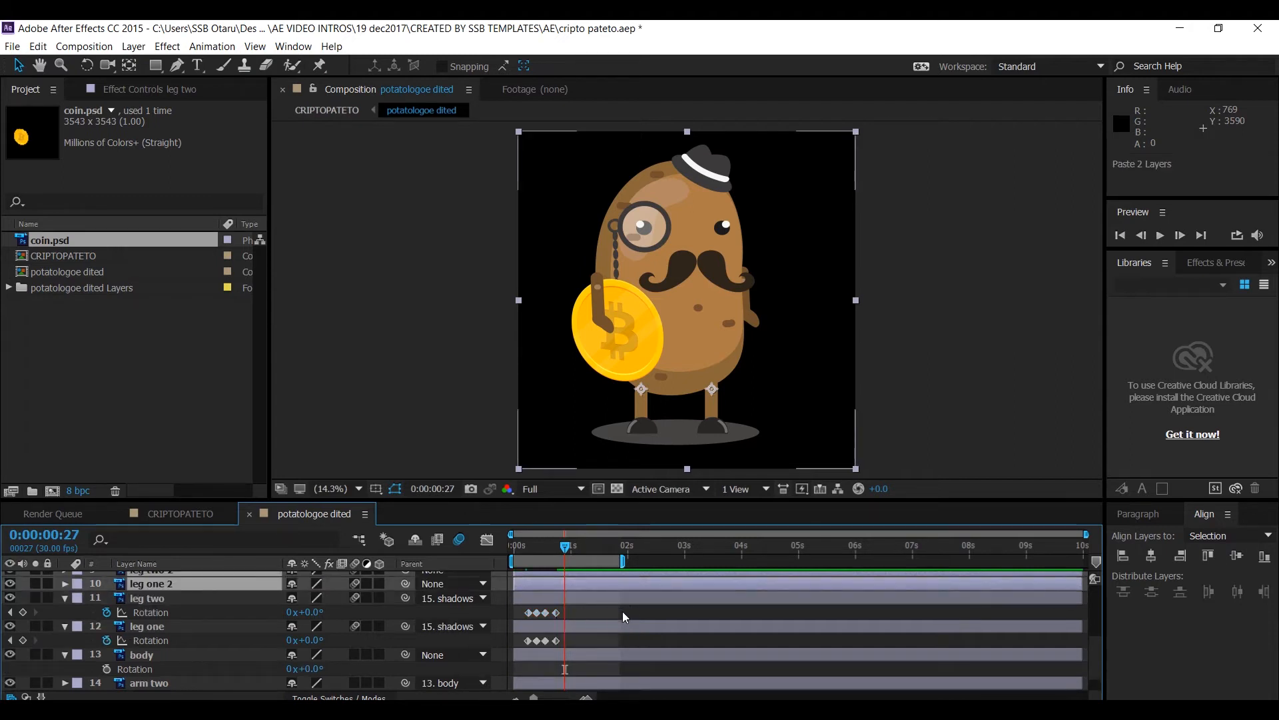
pyautogui.hotkey('ctrl', 'z')
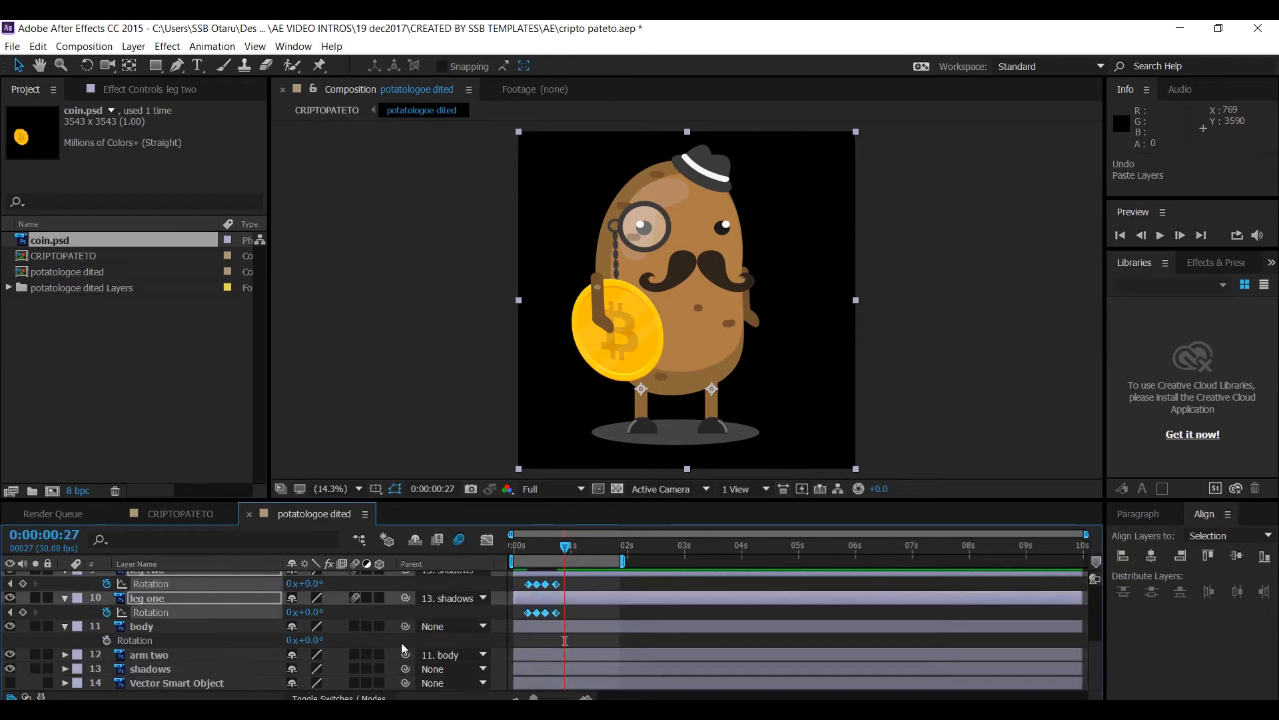
# Copy and paste the Rotation keyframes of leg two and leg one separately at 0:00:00:27, and preview from the start
pyautogui.click(594, 580)
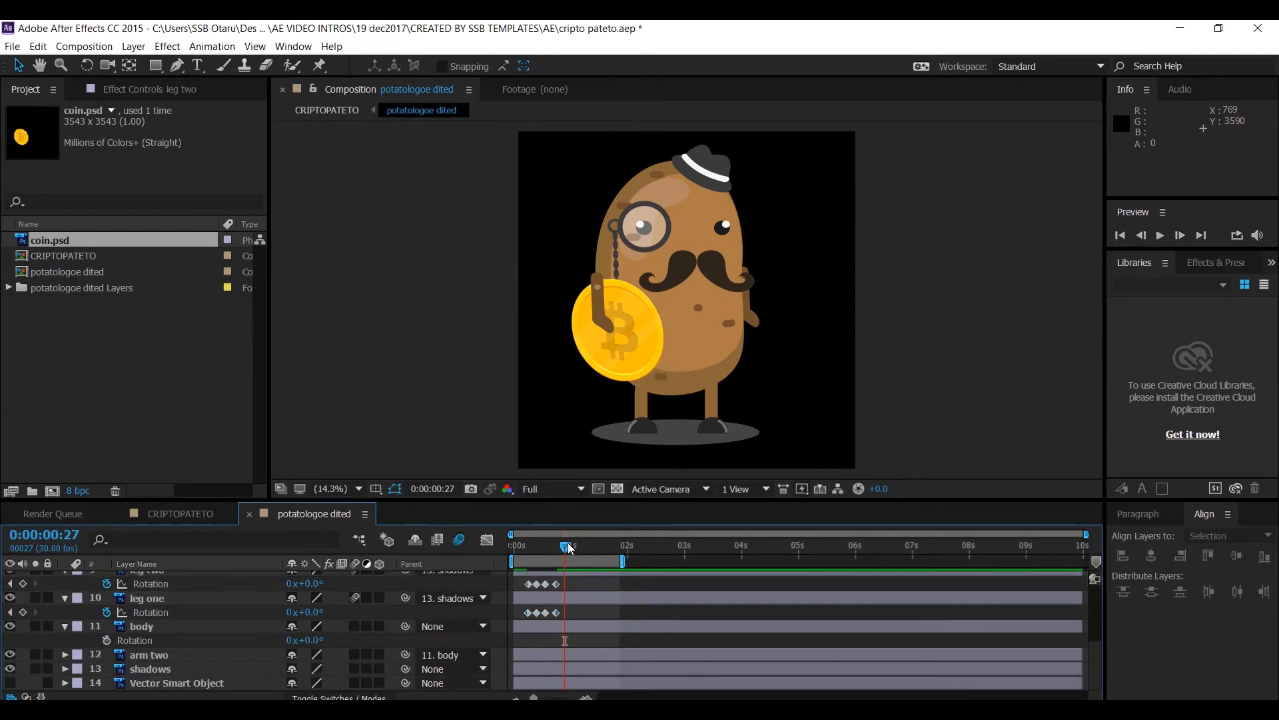
pyautogui.moveTo(568, 545); pyautogui.dragTo(516, 590)
pyautogui.hotkey('ctrl', 'c')
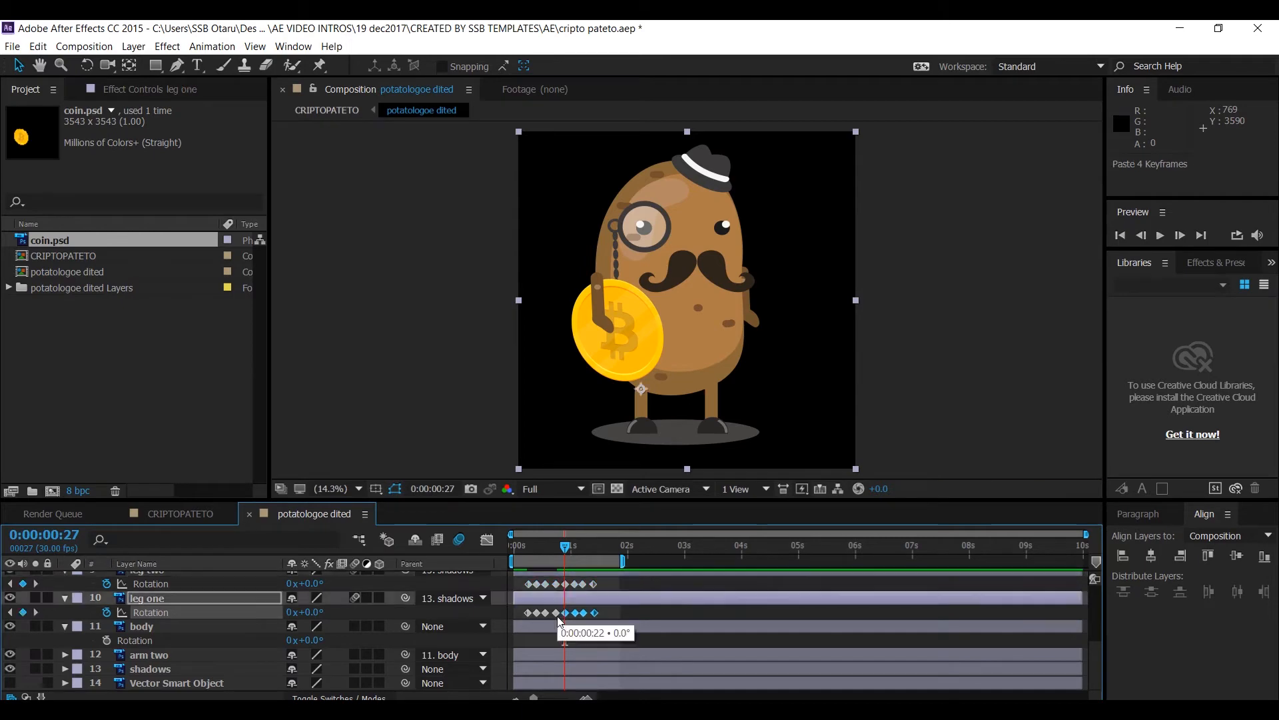
pyautogui.moveTo(565, 547); pyautogui.dragTo(498, 551)
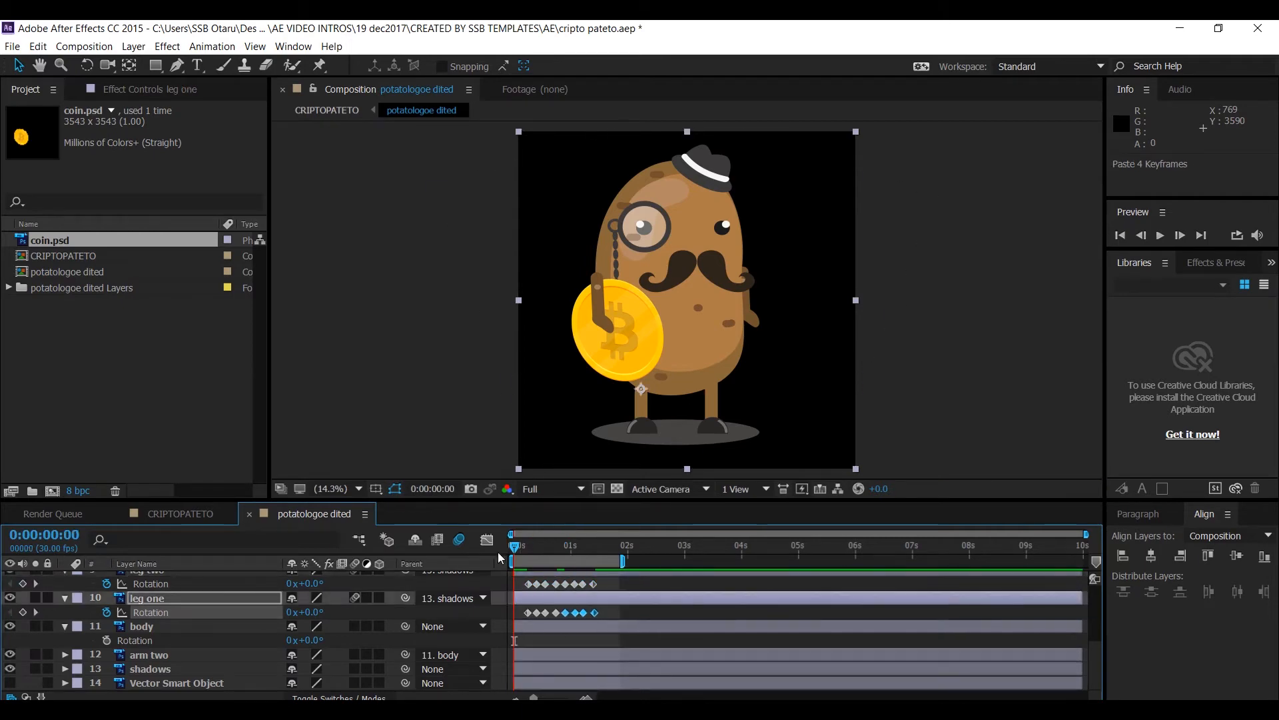
pyautogui.press('space')
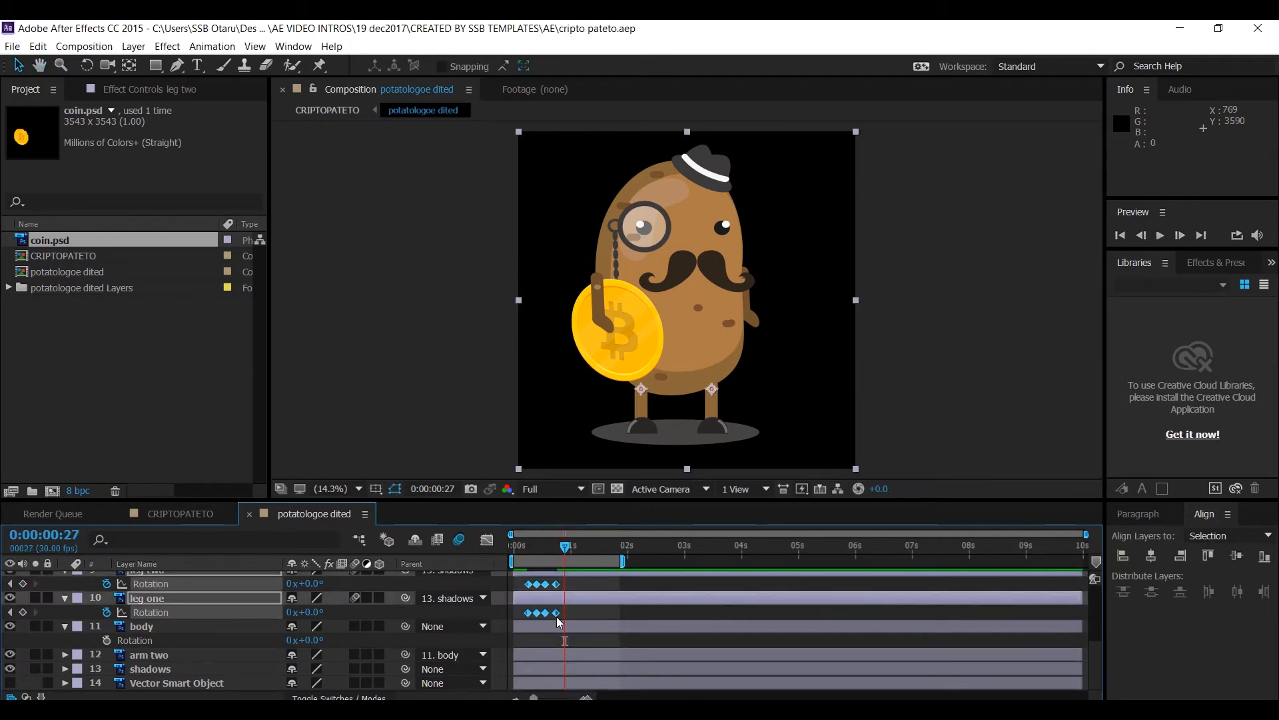
# Try pasting a copy of both legs' selected Rotation keyframes at 0:00:00:27, and undo the paste
pyautogui.hotkey('ctrl', 'c')
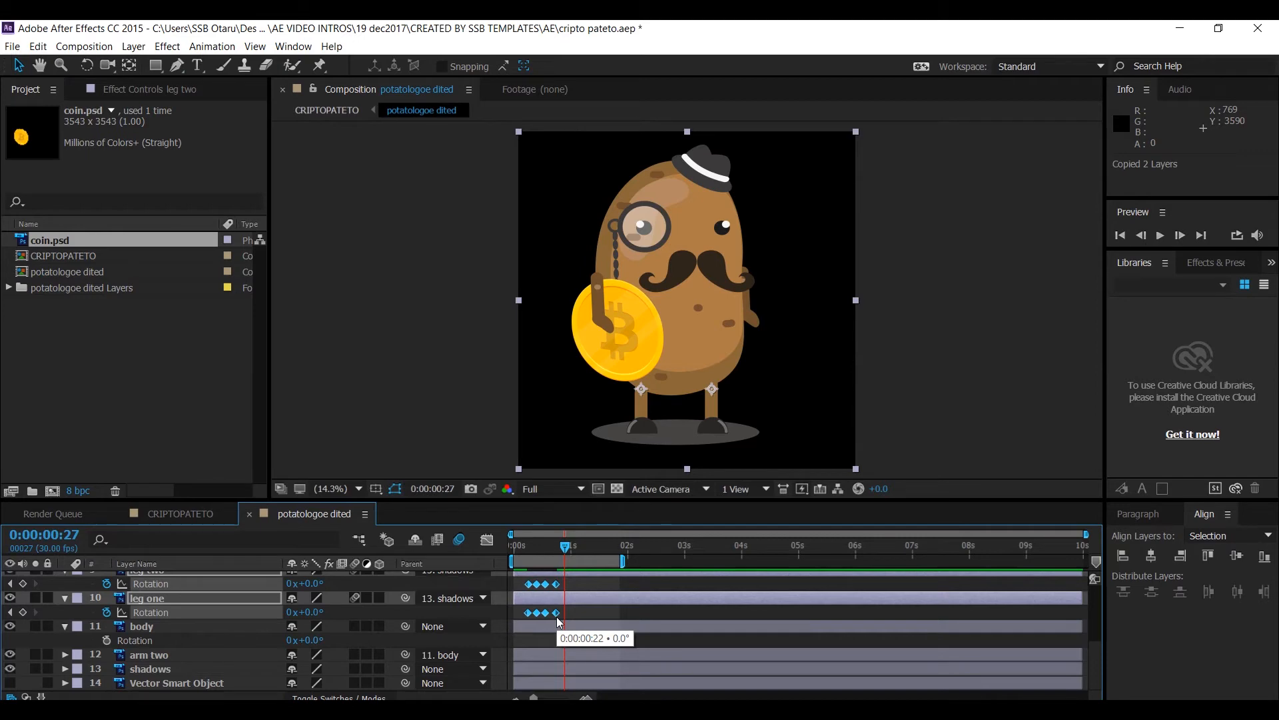
pyautogui.hotkey('ctrl', 'v')
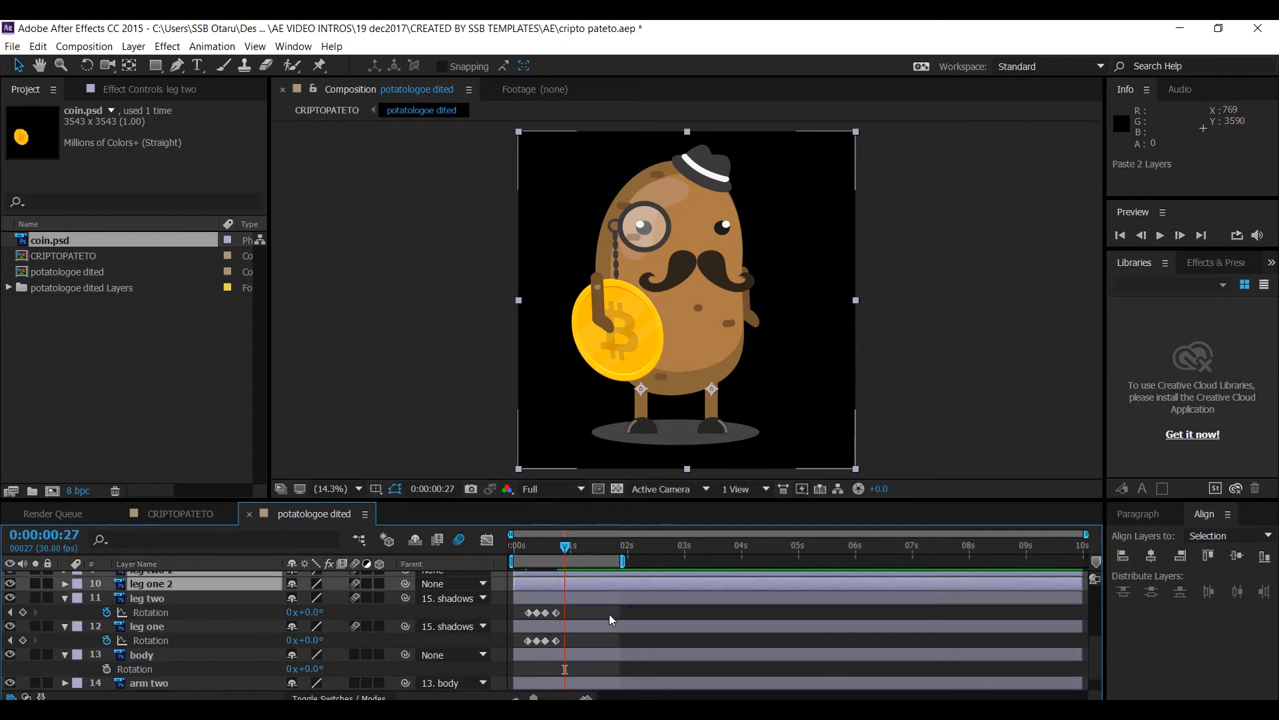
pyautogui.hotkey('ctrl', 'z')
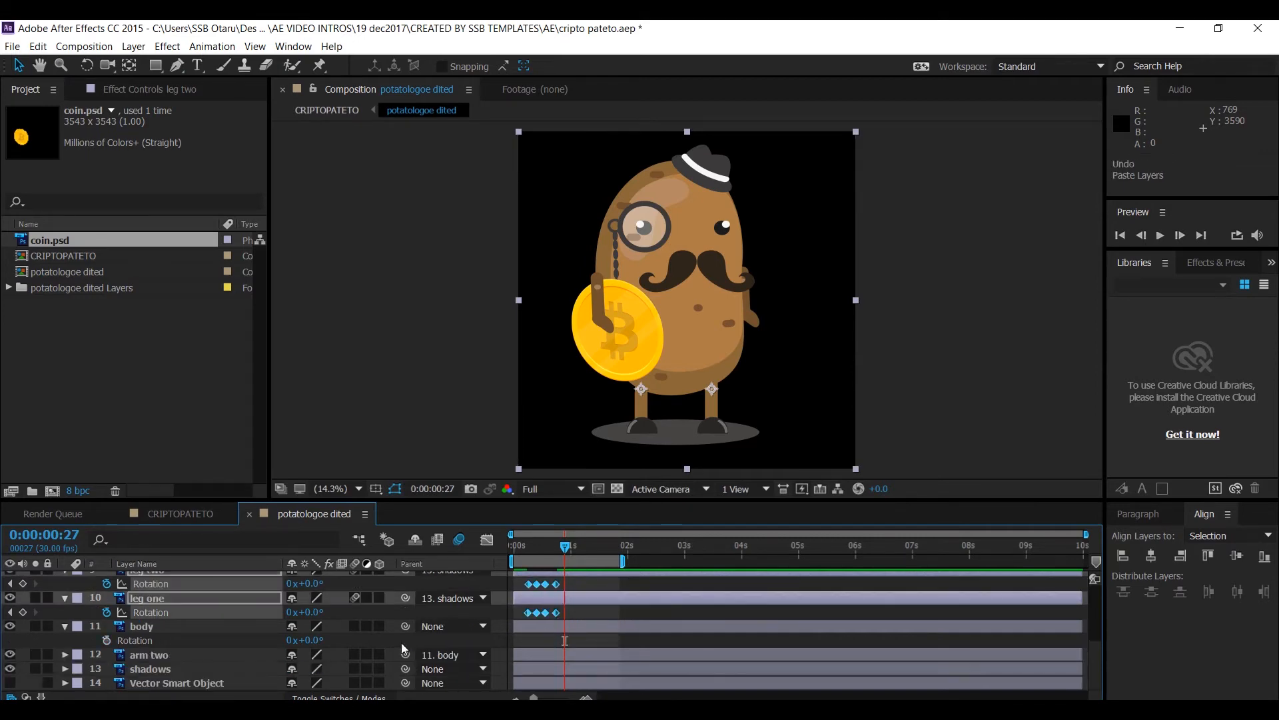
# Repeat the four Rotation keyframes of leg two and of leg one at 0:00:00:27, copying and pasting each leg's set separately
pyautogui.click(595, 585)
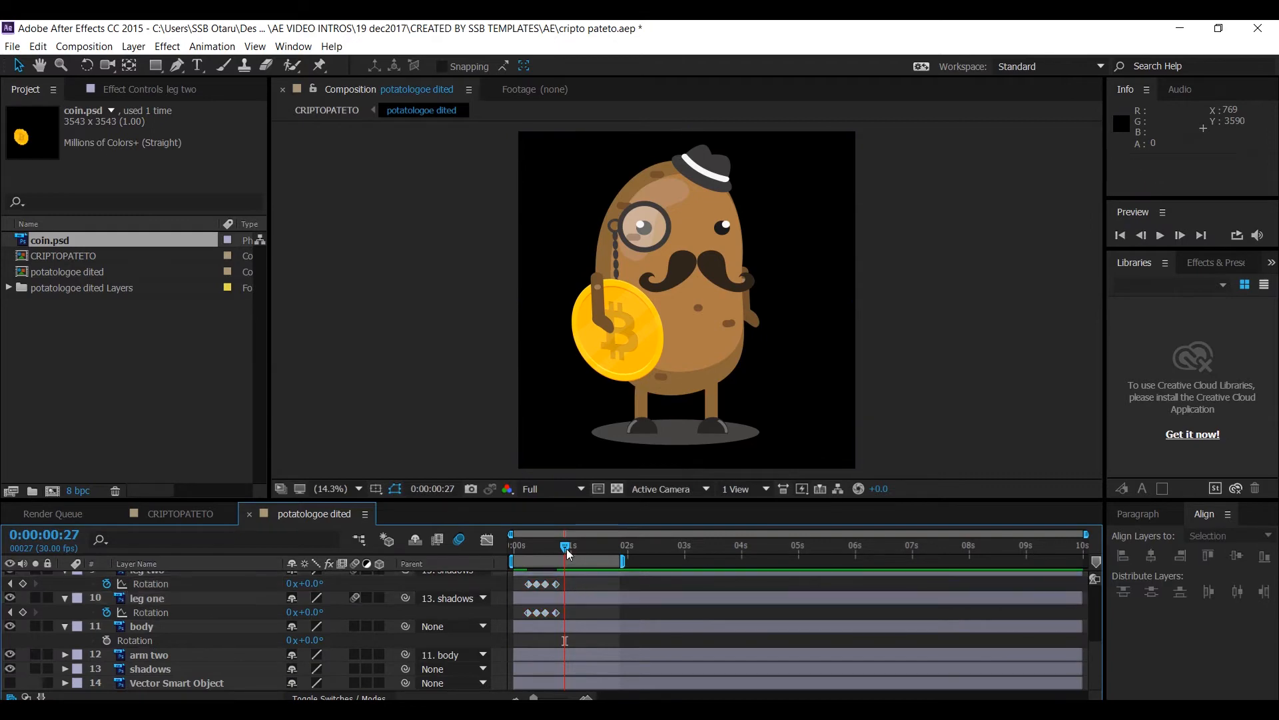
pyautogui.click(567, 547)
pyautogui.moveTo(569, 546); pyautogui.dragTo(516, 589)
pyautogui.click(575, 585)
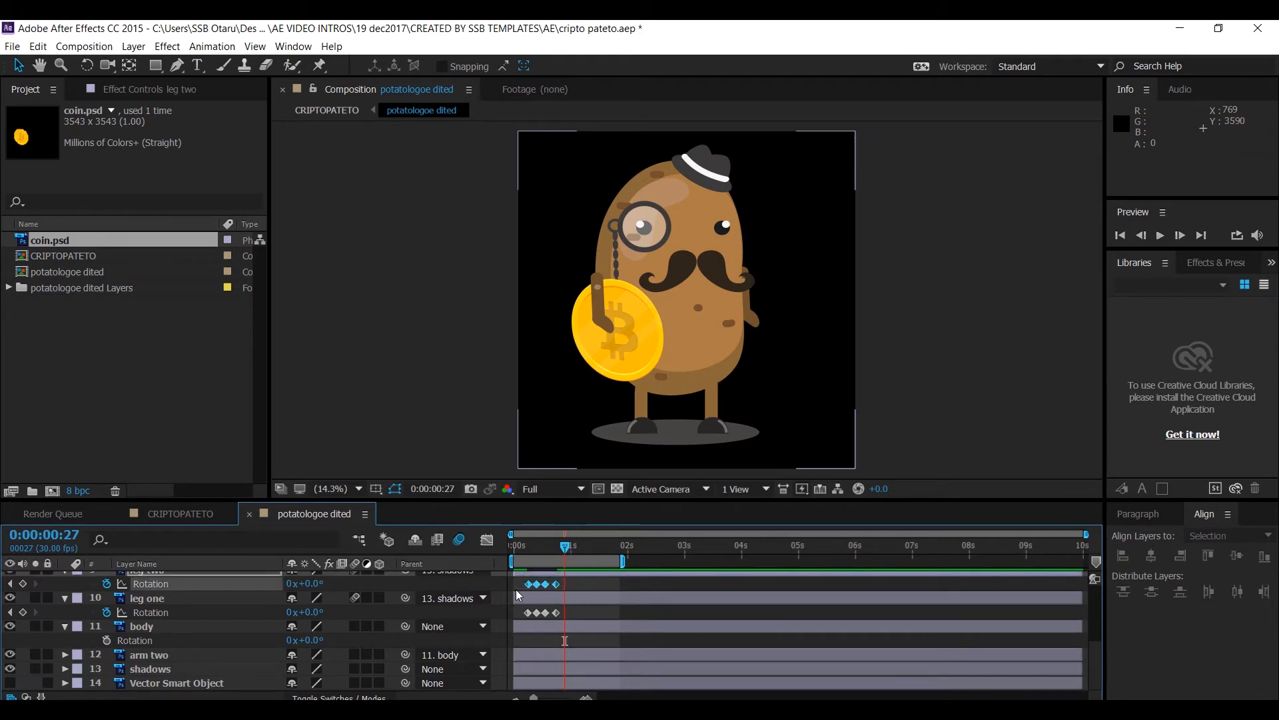
pyautogui.hotkey('ctrl', 'c')
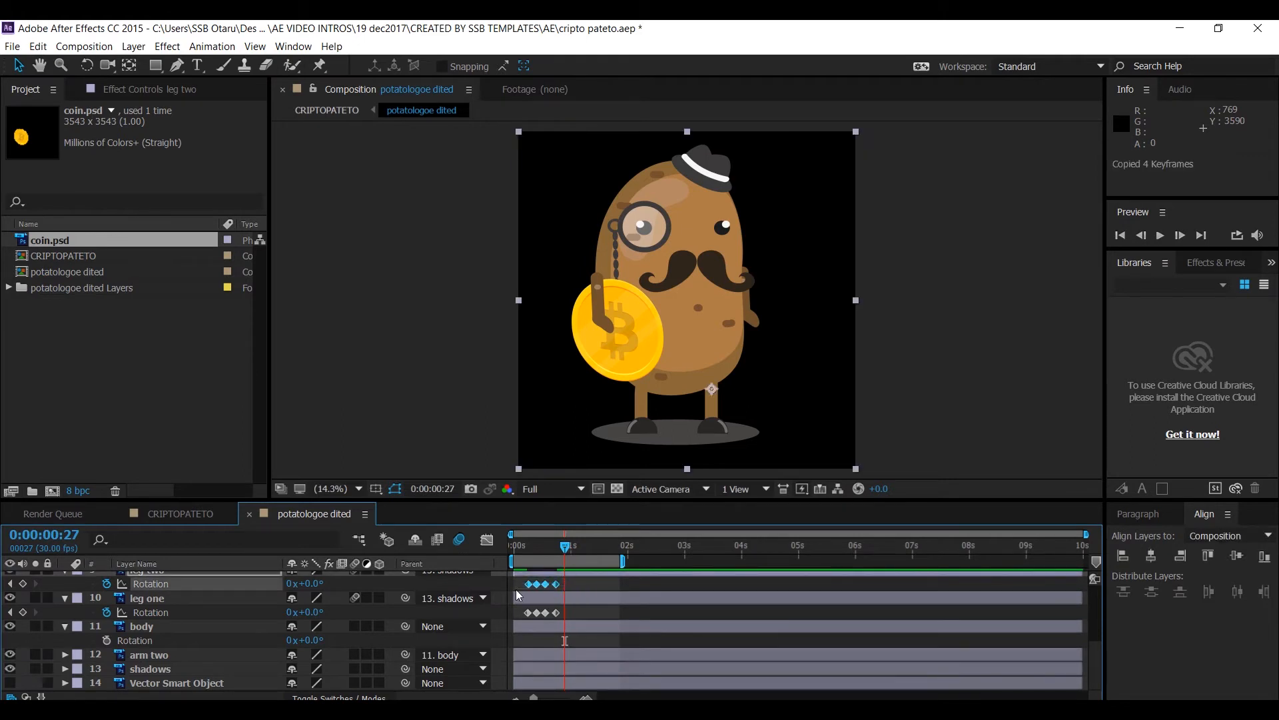
pyautogui.hotkey('ctrl', 'v')
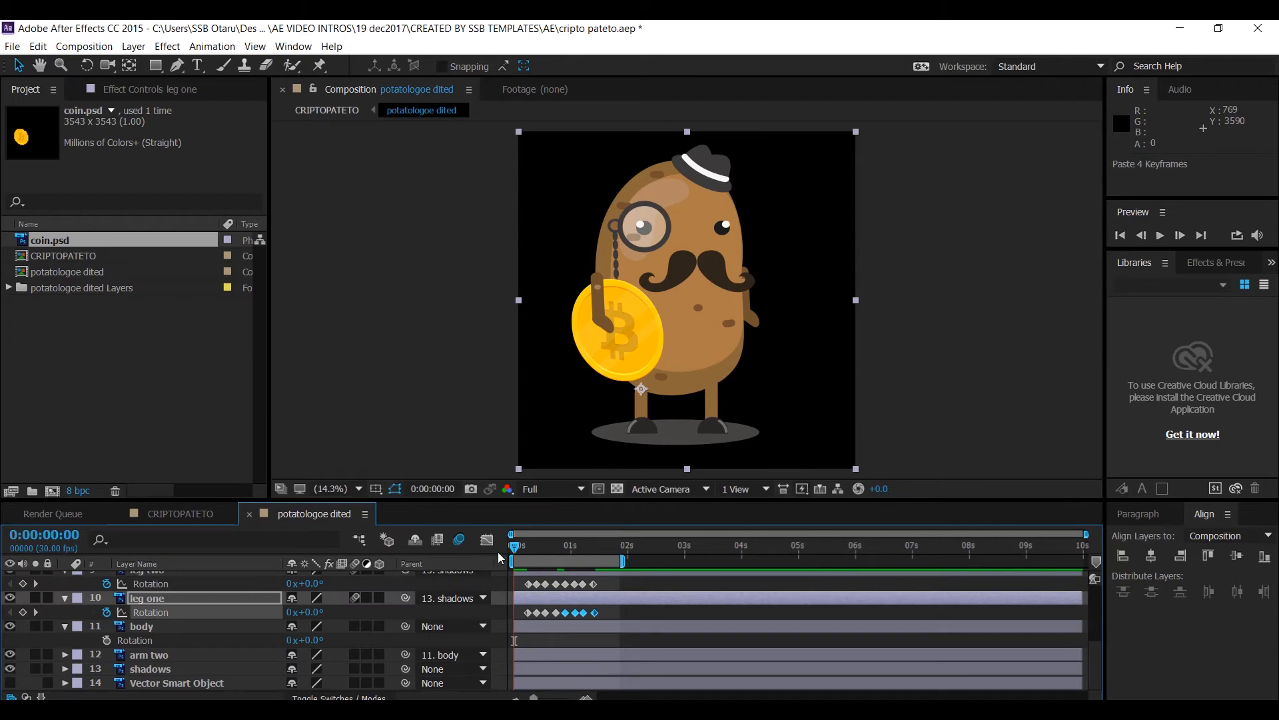
# Lower the composition preview resolution to Quarter and preview the repeated leg movement
pyautogui.press('pagedown')
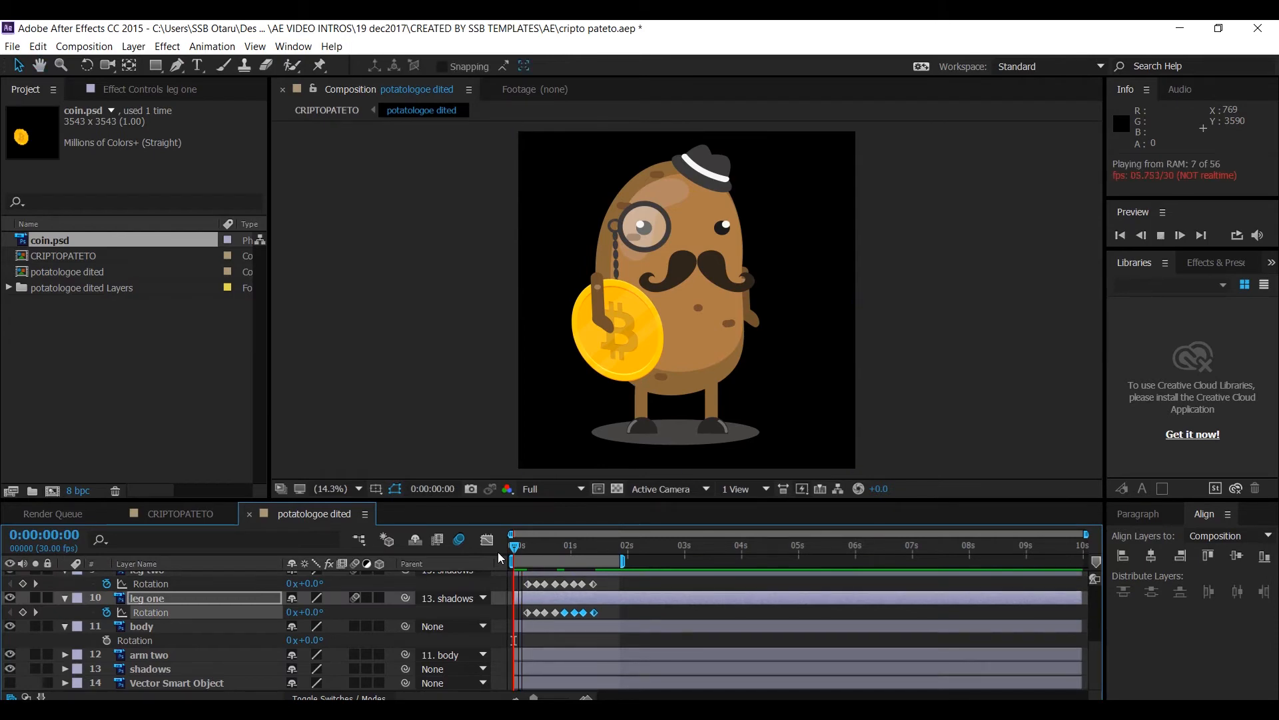
pyautogui.press('pagedown')
pyautogui.press('space')
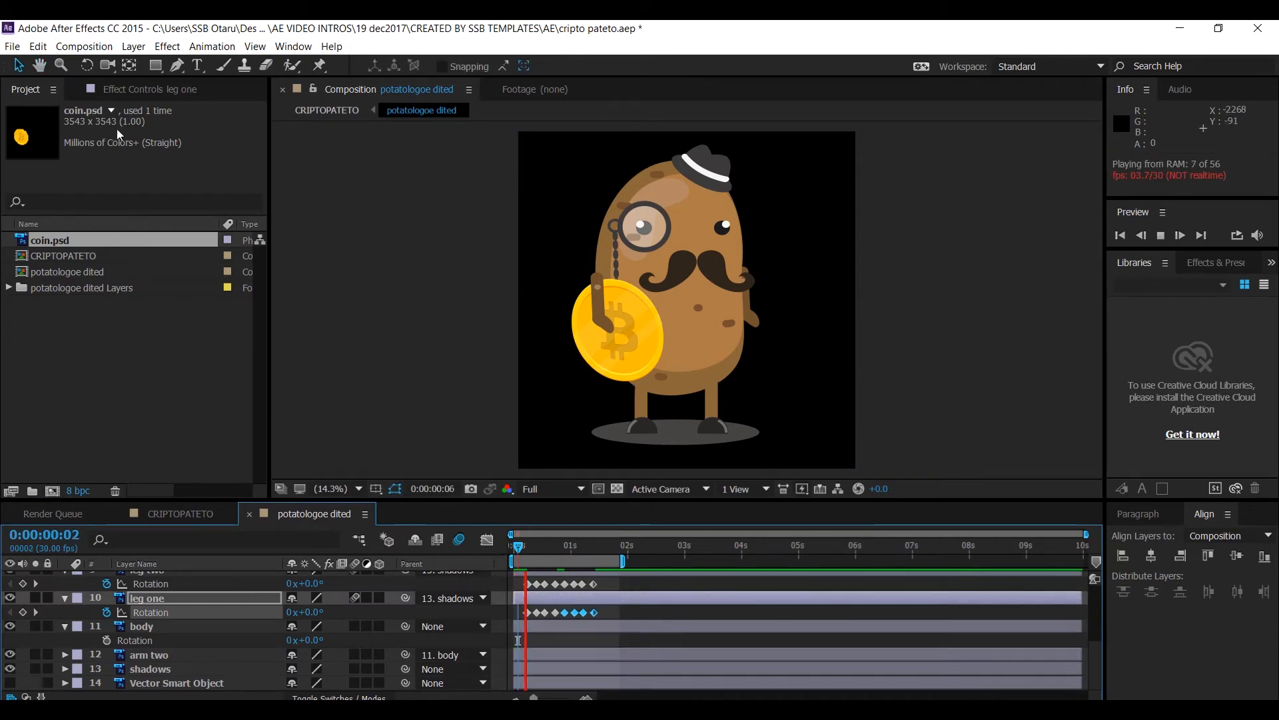
pyautogui.click(553, 487)
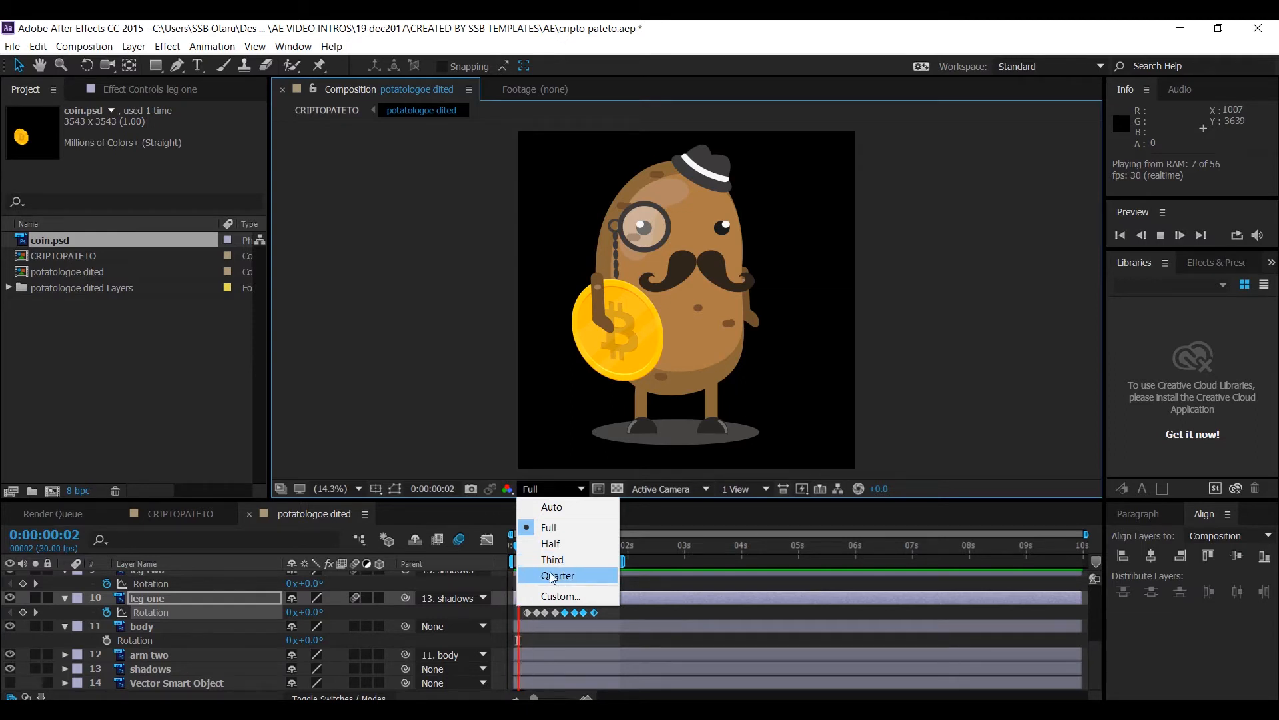
pyautogui.click(552, 574)
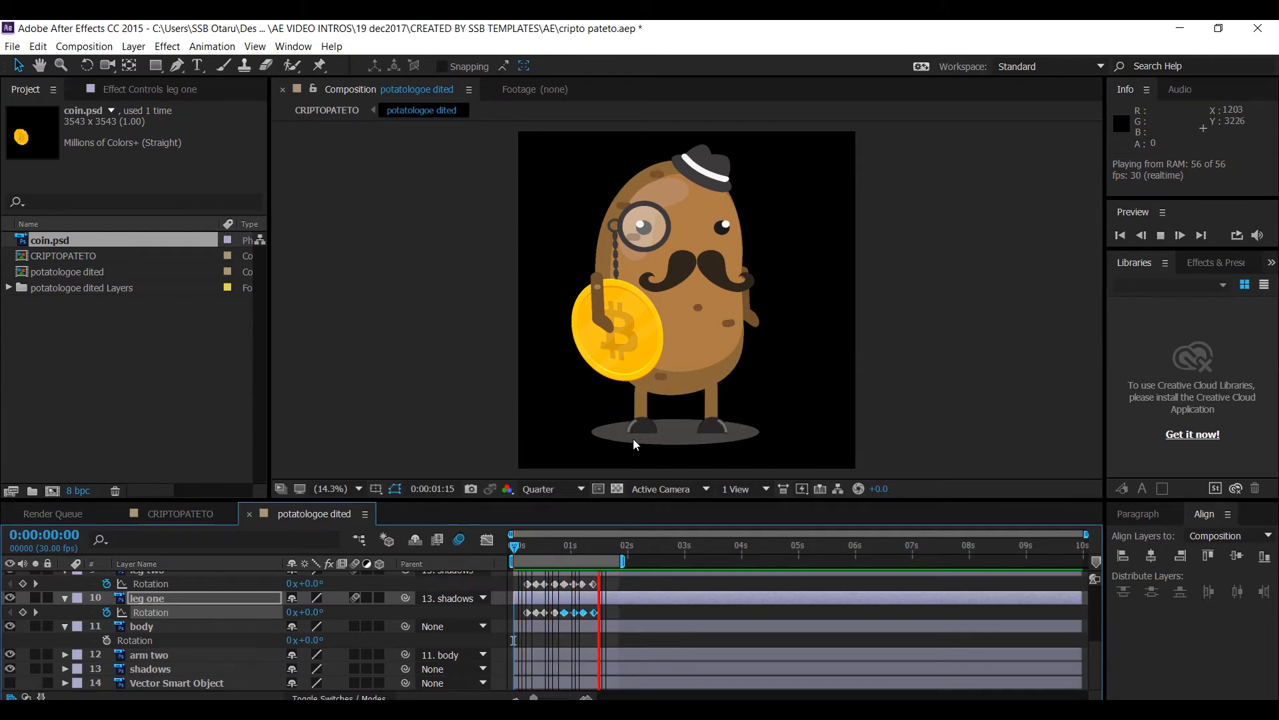
pyautogui.press('space')
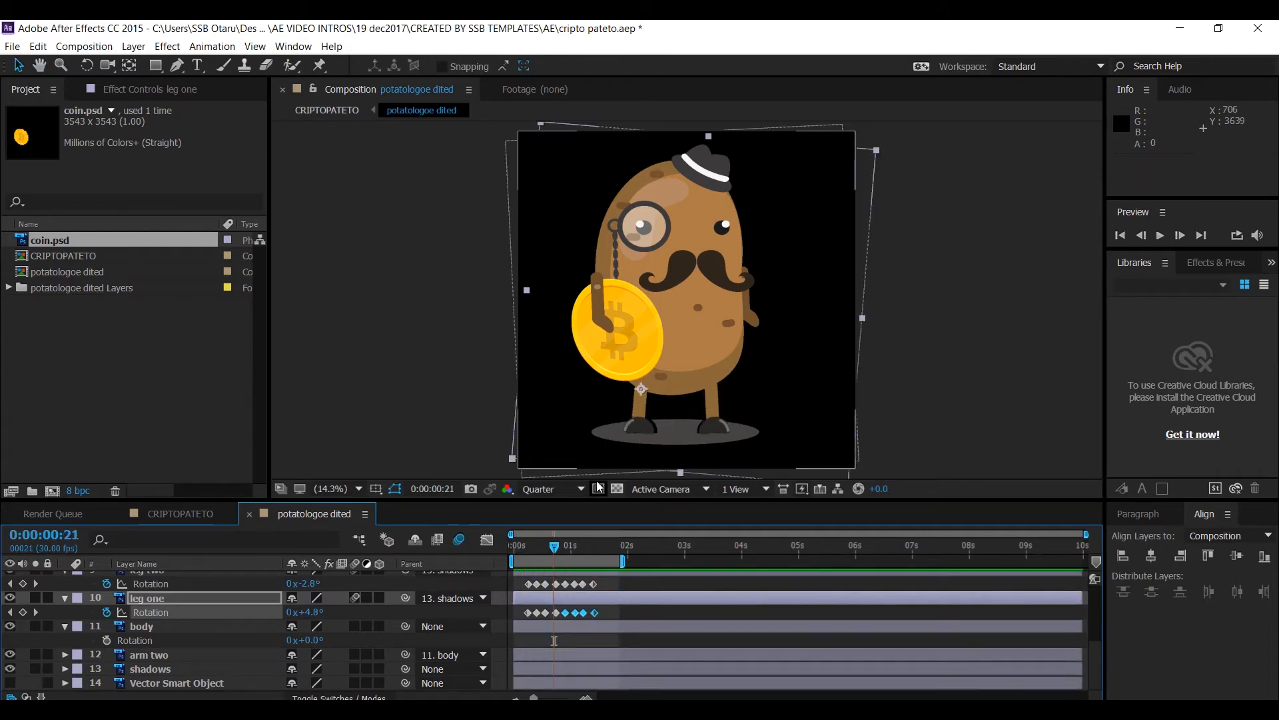
# Start keyframing the Rotation of the arm two layer with a keyframe at 0:00:00:23
pyautogui.moveTo(554, 547)
pyautogui.mouseDown()
pyautogui.moveTo(617, 548)
pyautogui.moveTo(535, 560)
pyautogui.moveTo(559, 561)
pyautogui.mouseUp()
pyautogui.scroll(5, 158, 605)
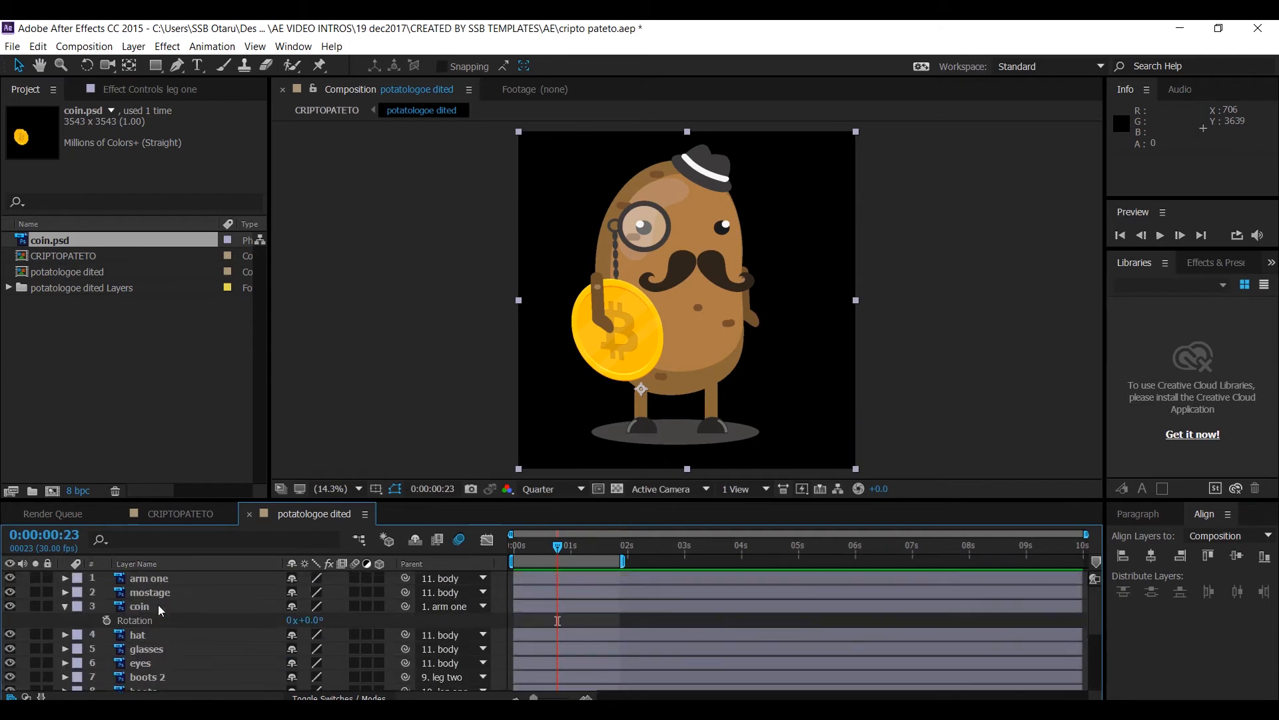
pyautogui.scroll(-5, 158, 605)
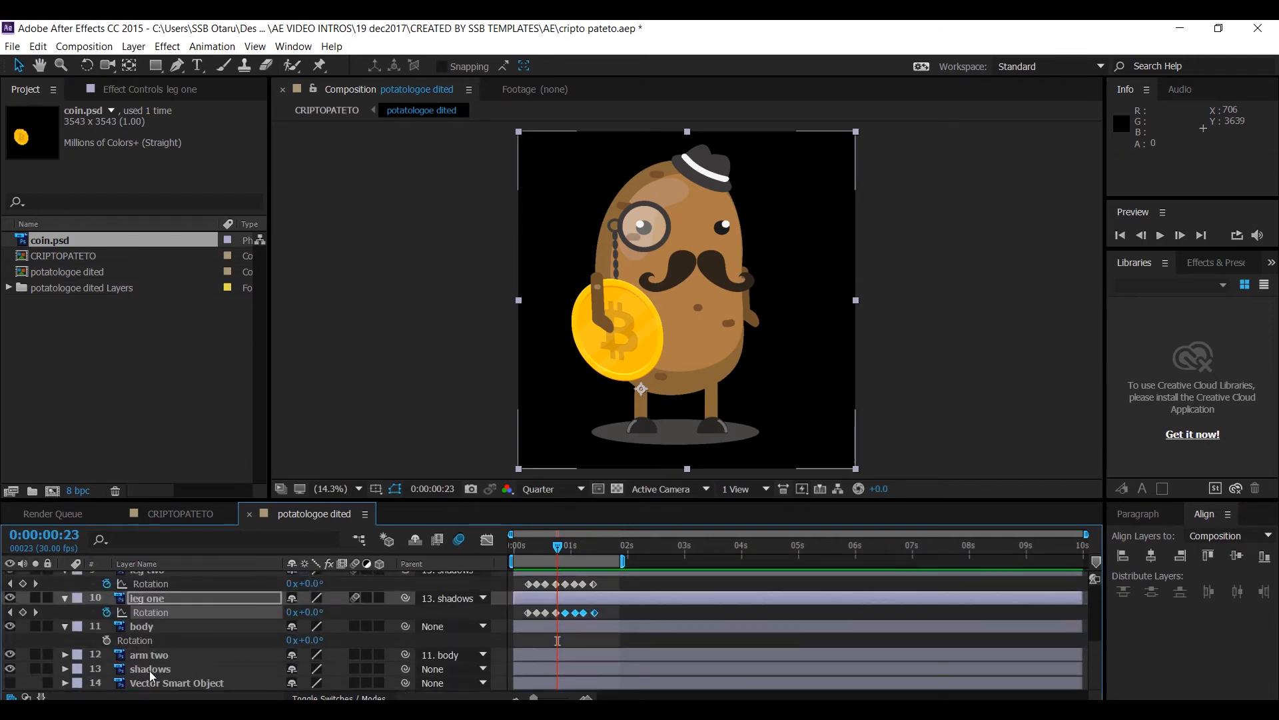
pyautogui.click(154, 653)
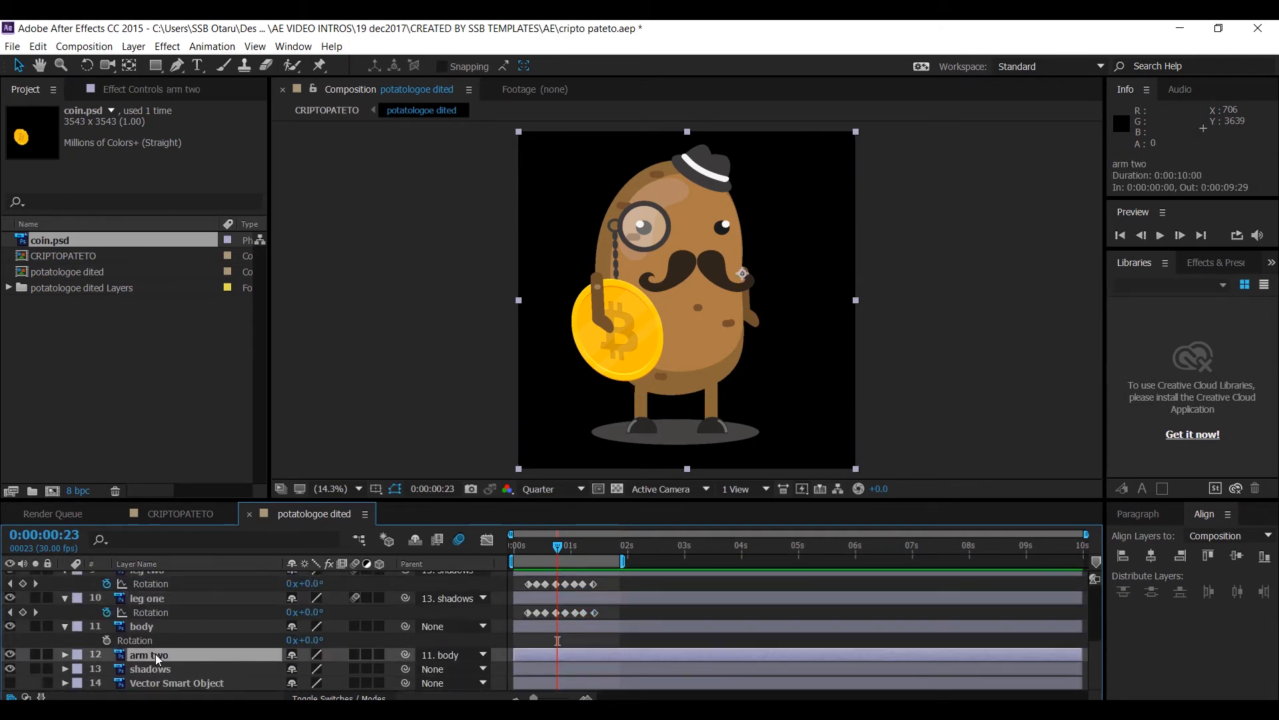
pyautogui.press('r')
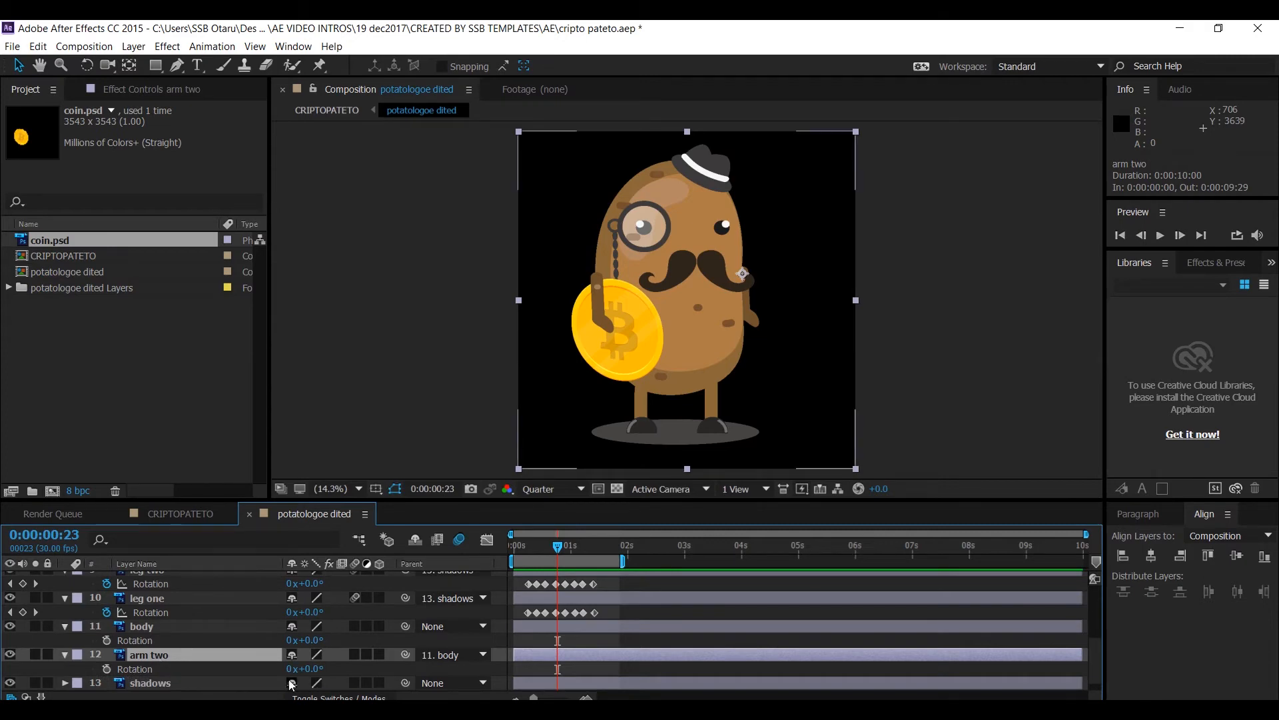
pyautogui.click(108, 668)
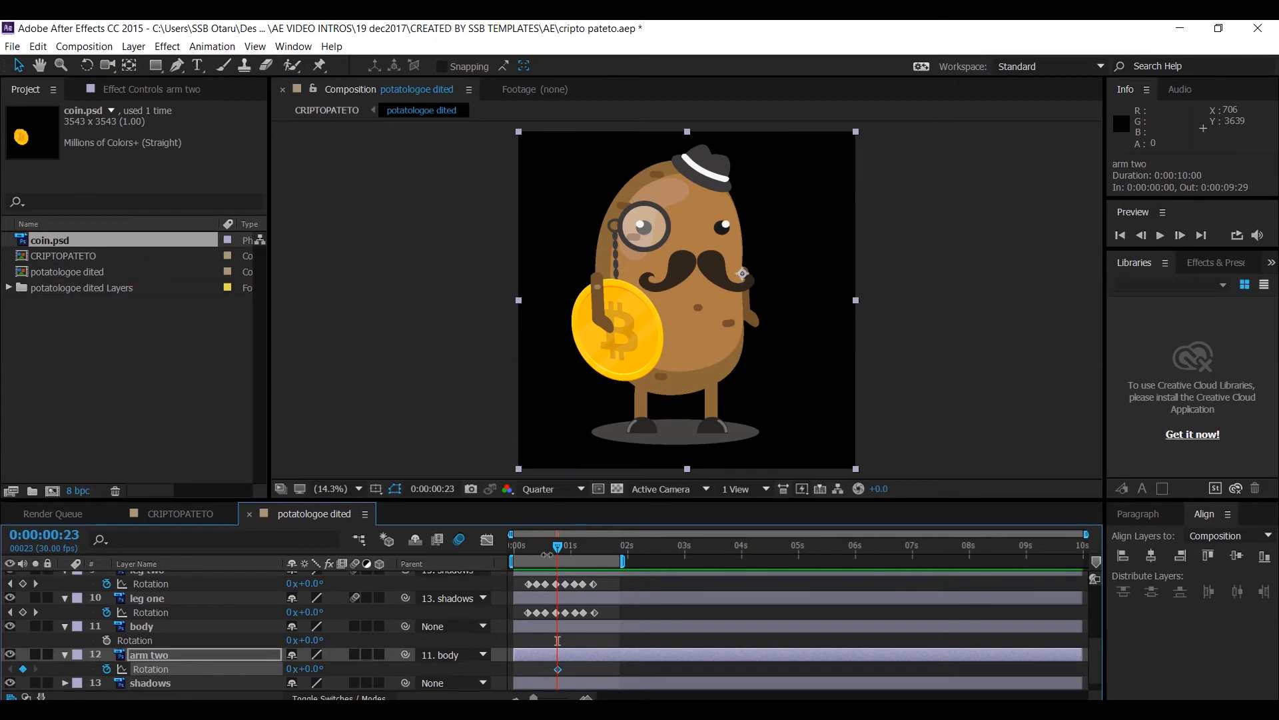
# Raise arm two at 0:00:01:02 by setting its Rotation to -53°, leaving the body layer unrotated and its properties collapsed
pyautogui.moveTo(560, 549); pyautogui.dragTo(577, 550)
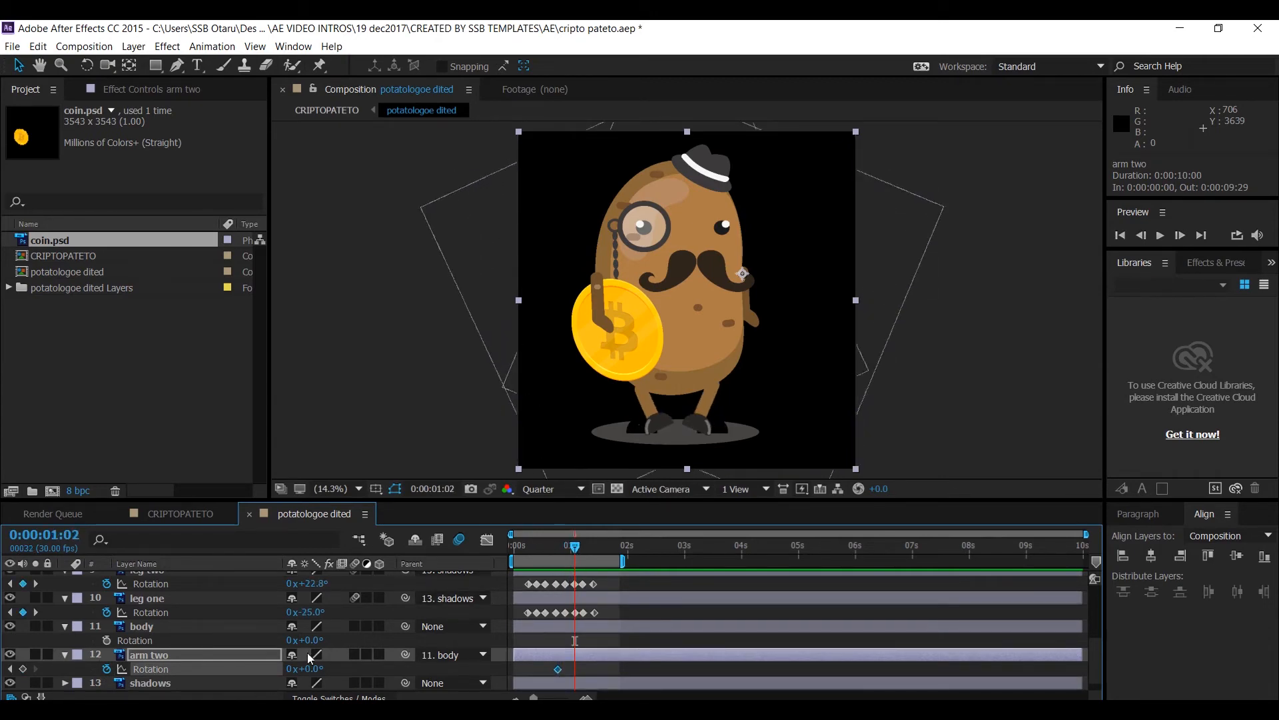
pyautogui.moveTo(310, 645); pyautogui.dragTo(336, 638)
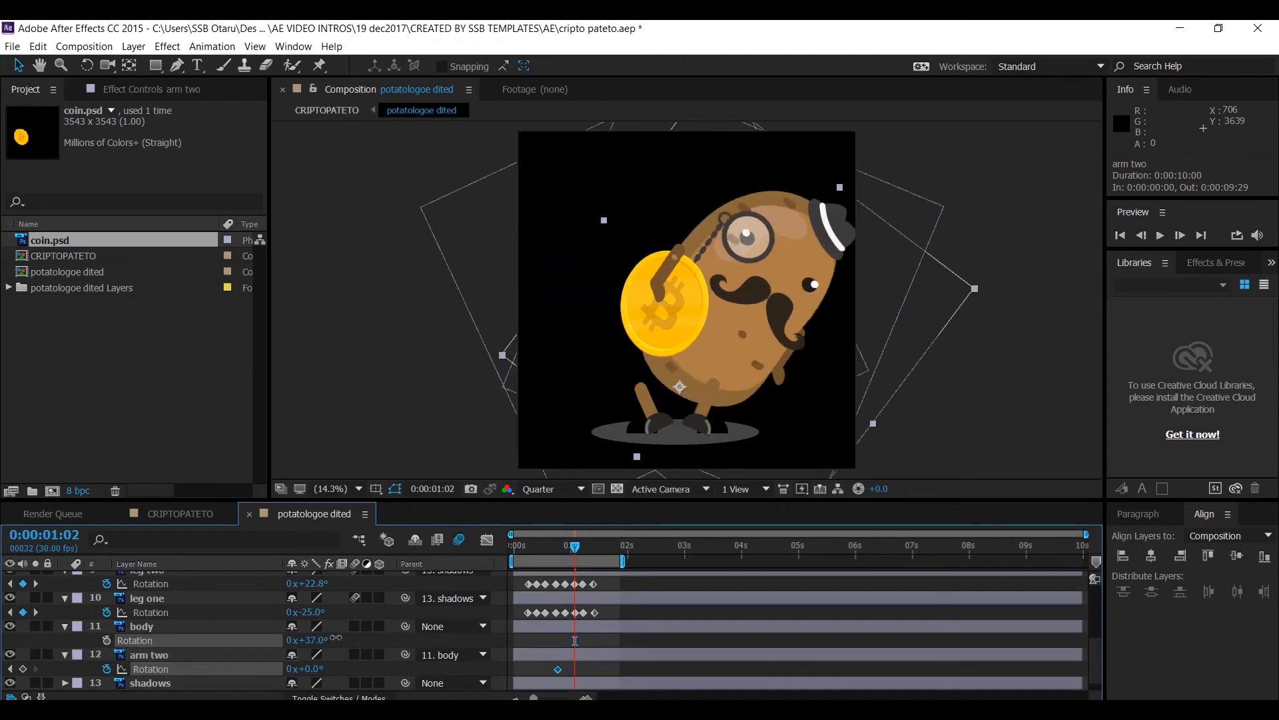
pyautogui.hotkey('ctrl', 'z')
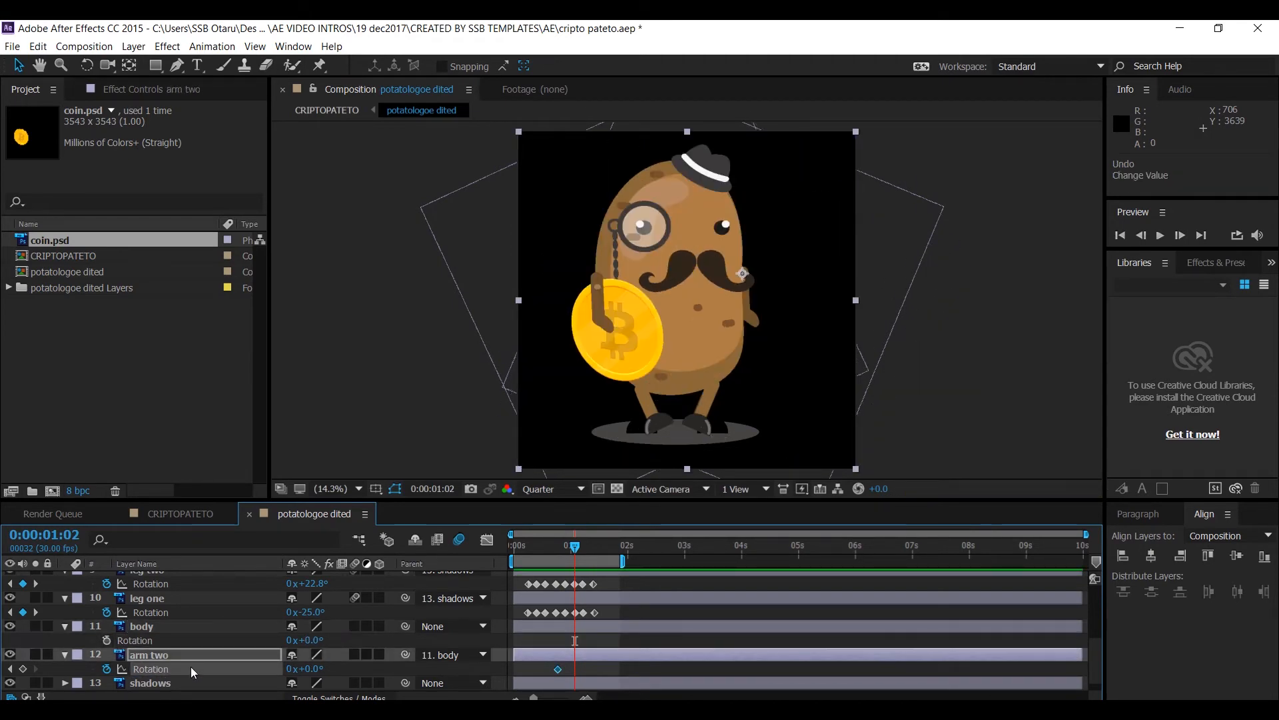
pyautogui.click(64, 626)
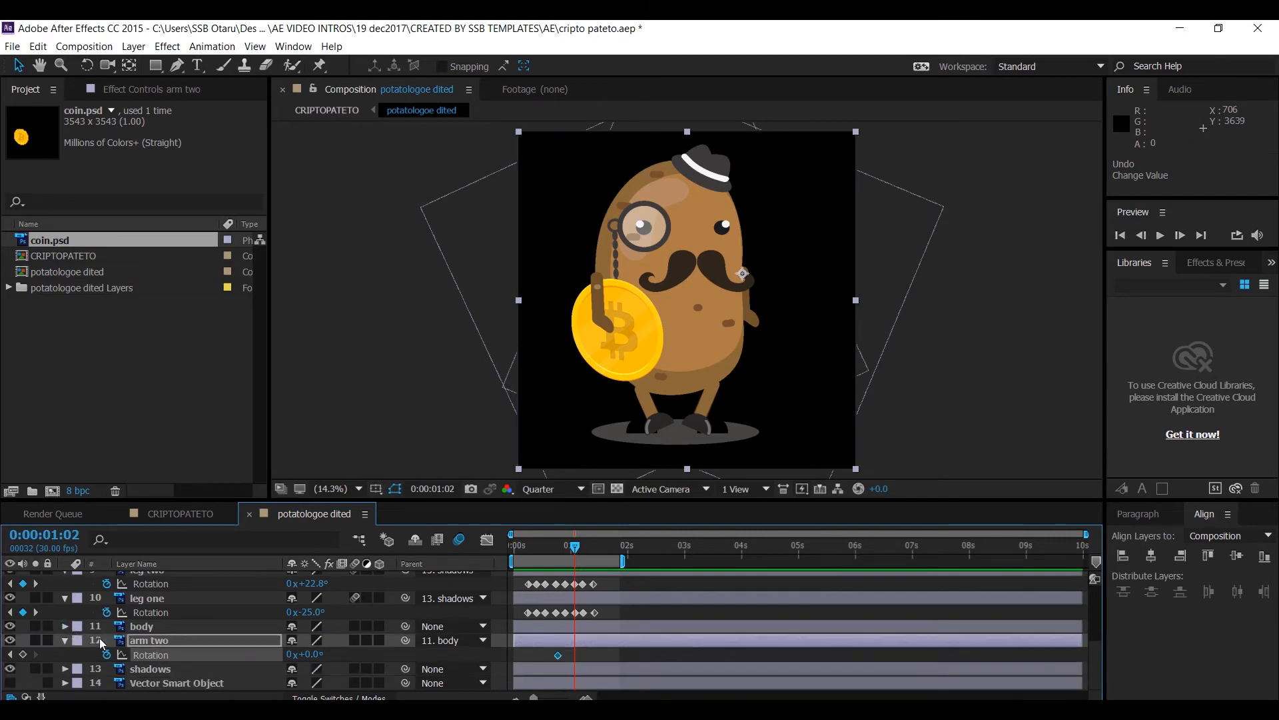
pyautogui.moveTo(304, 655); pyautogui.dragTo(287, 680)
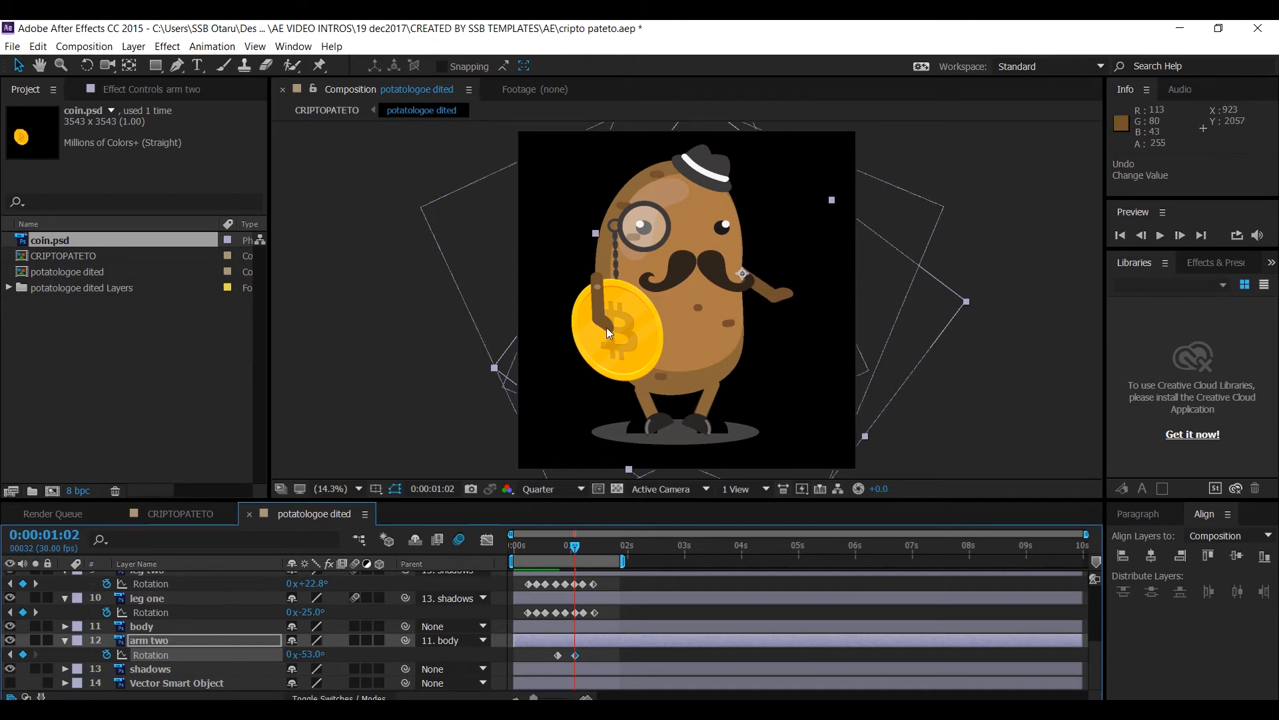
# Shift the coin layer 27 frames forward and trim its start to 0:00:04:14, and save the project
pyautogui.scroll(5, 170, 617)
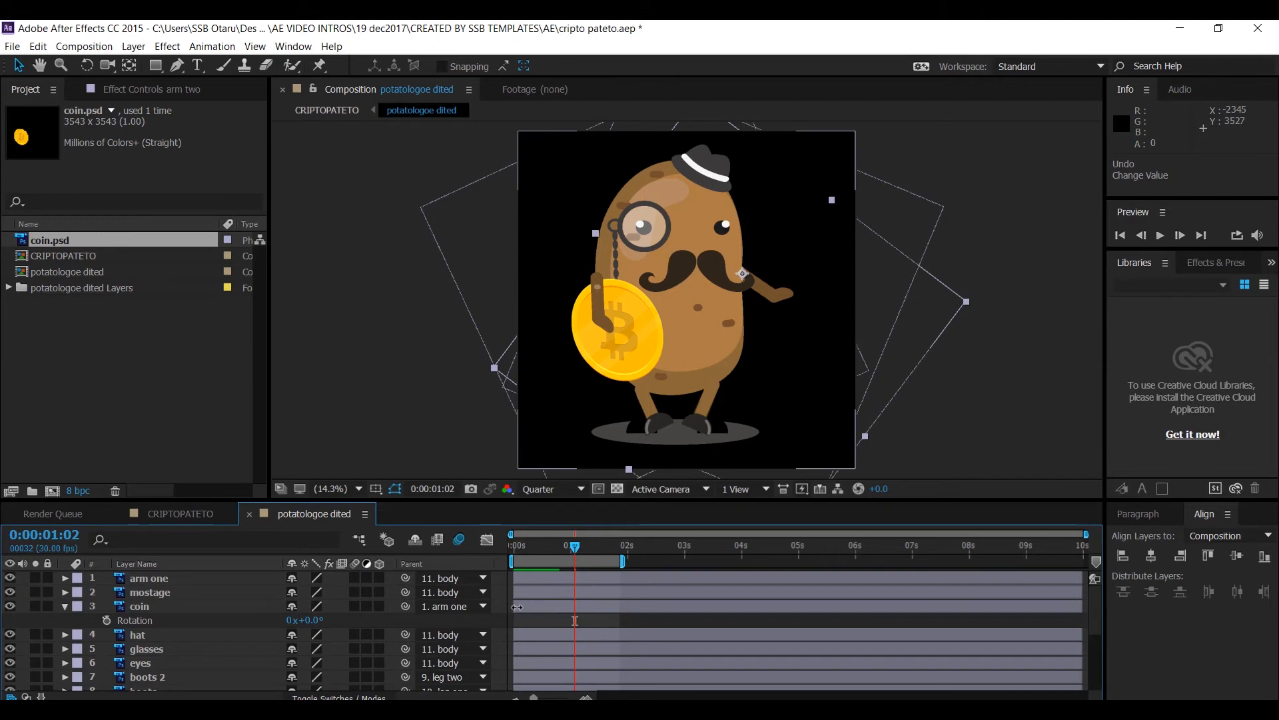
pyautogui.moveTo(518, 607); pyautogui.dragTo(558, 607)
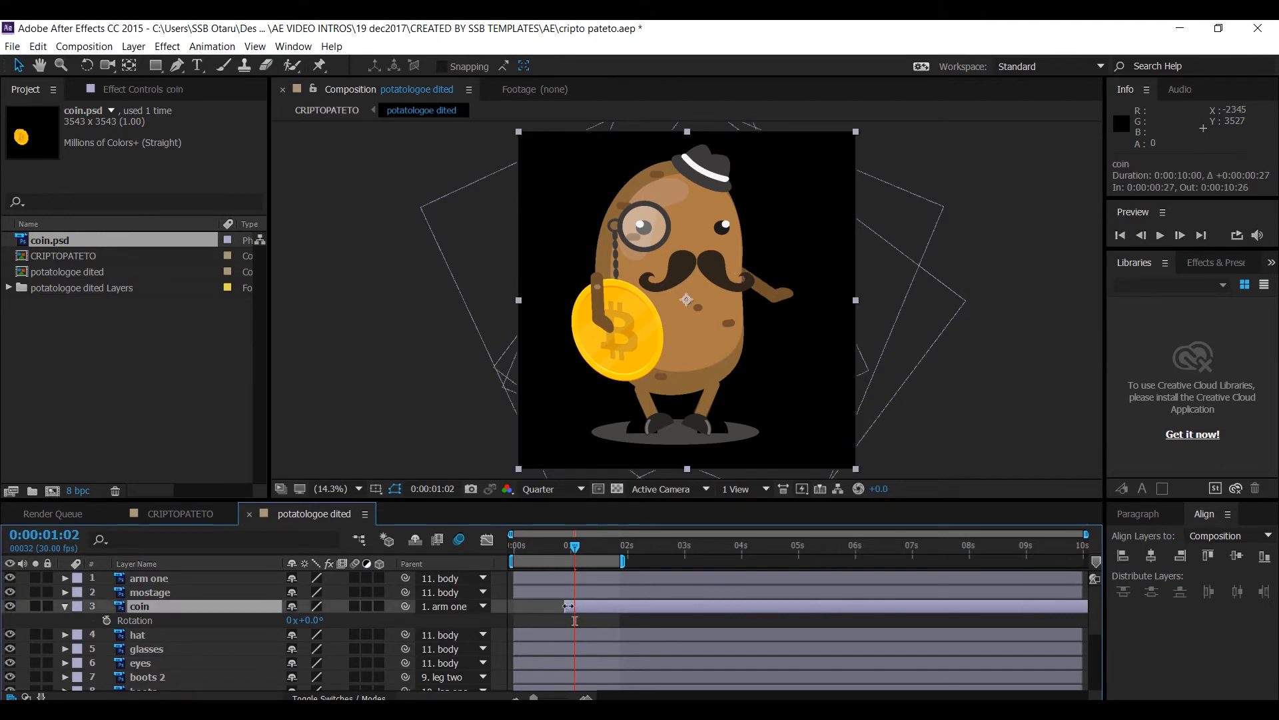
pyautogui.moveTo(568, 606); pyautogui.dragTo(766, 604)
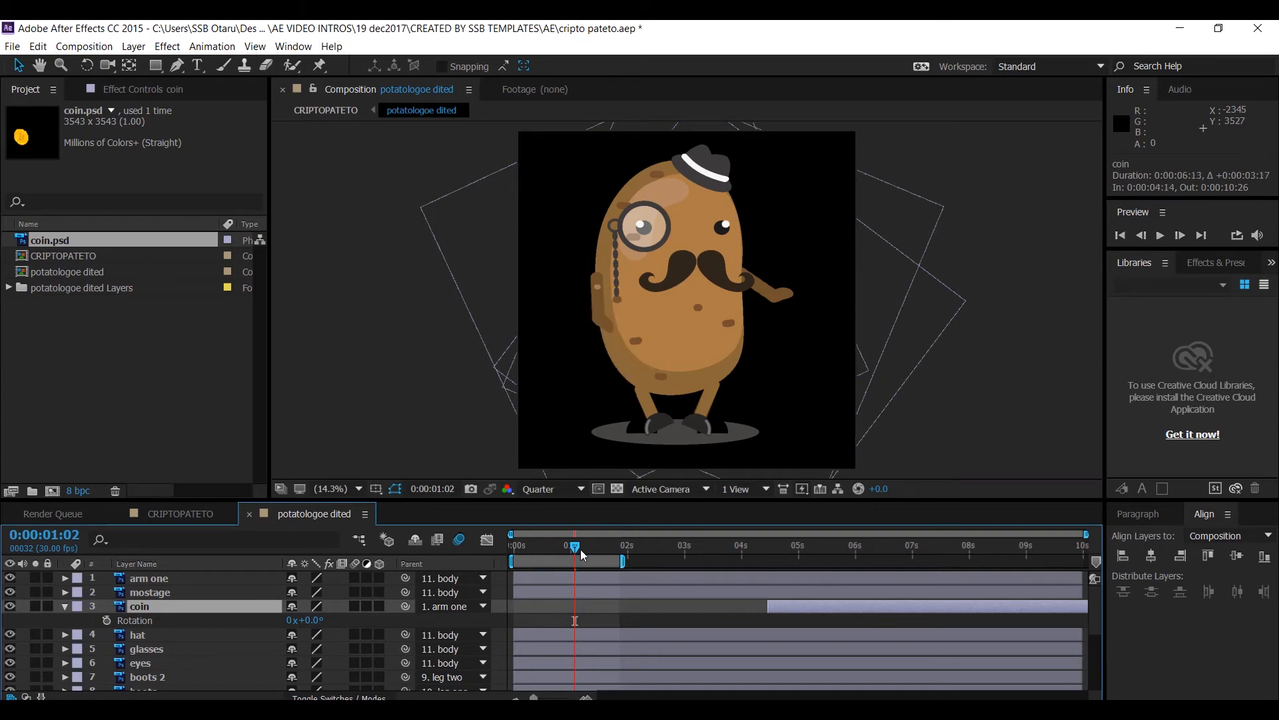
pyautogui.moveTo(581, 549); pyautogui.dragTo(559, 550)
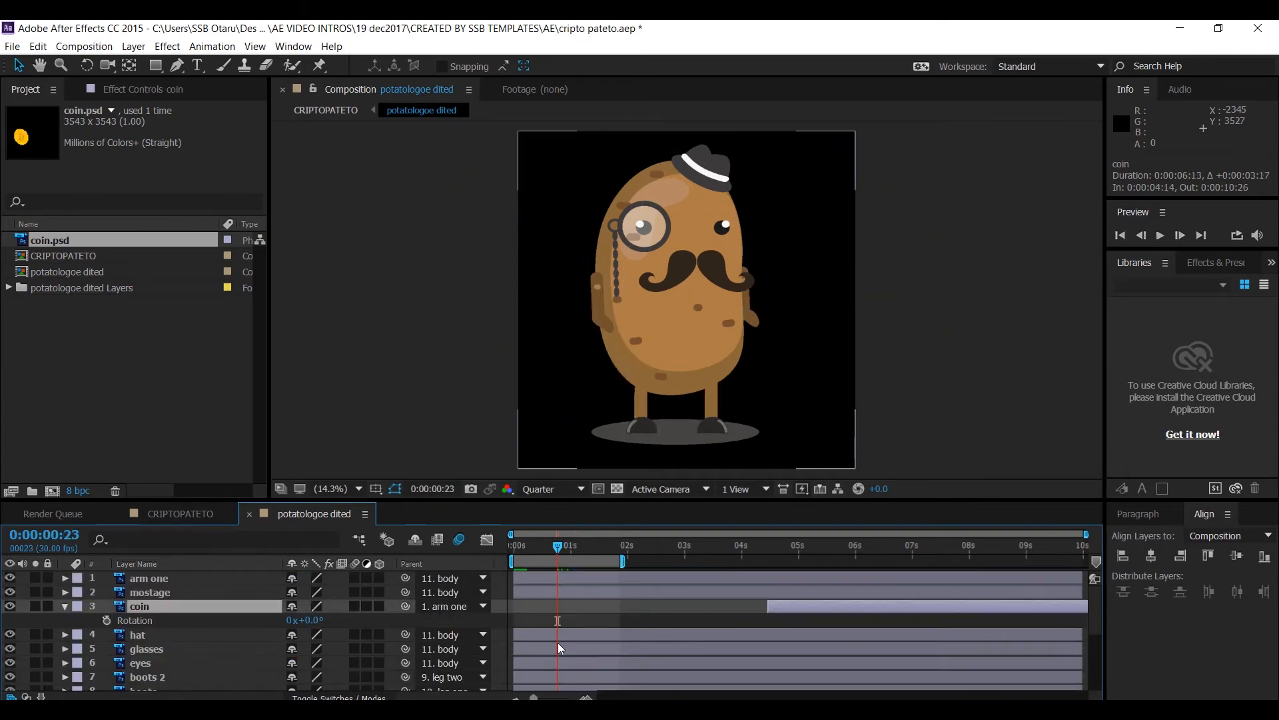
pyautogui.moveTo(550, 546); pyautogui.dragTo(615, 539)
pyautogui.hotkey('ctrl', 's')
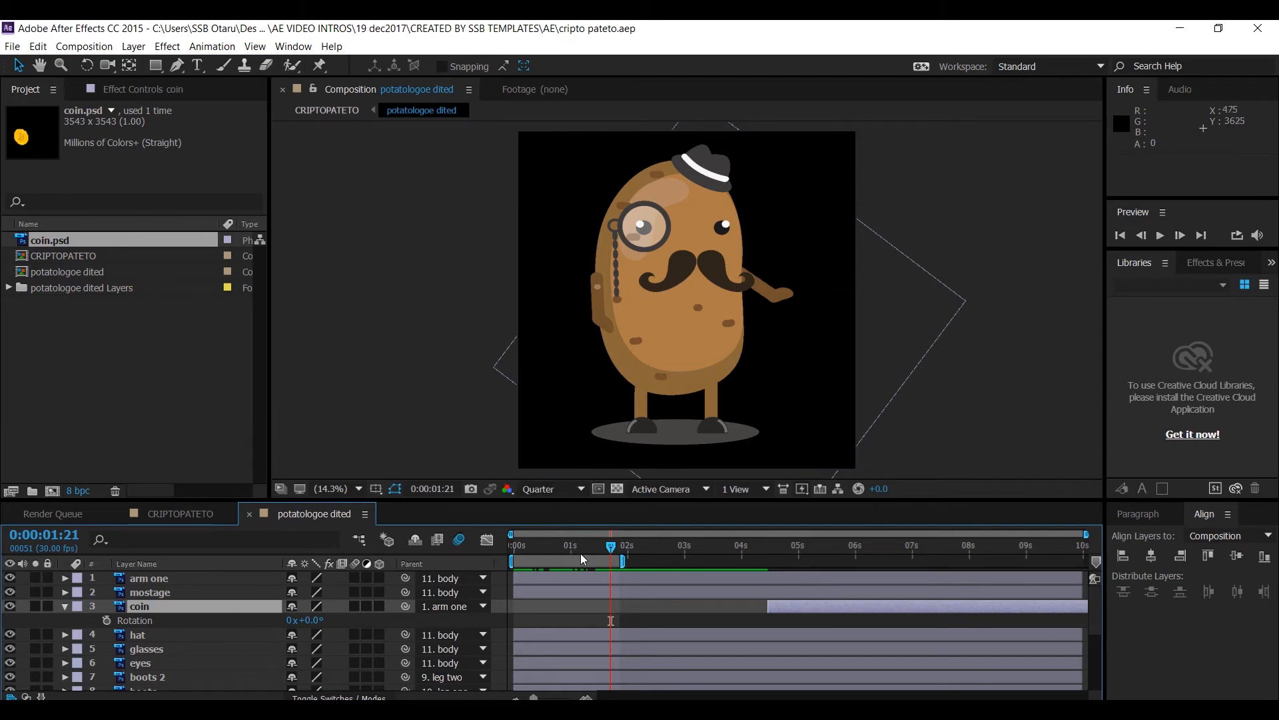
# Keyframe the Rotation of arm one at 0:00:01:06 and set it to 20° at 0:00:01:13
pyautogui.moveTo(581, 556)
pyautogui.mouseDown()
pyautogui.moveTo(548, 553)
pyautogui.moveTo(598, 554)
pyautogui.moveTo(526, 565)
pyautogui.moveTo(582, 549)
pyautogui.mouseUp()
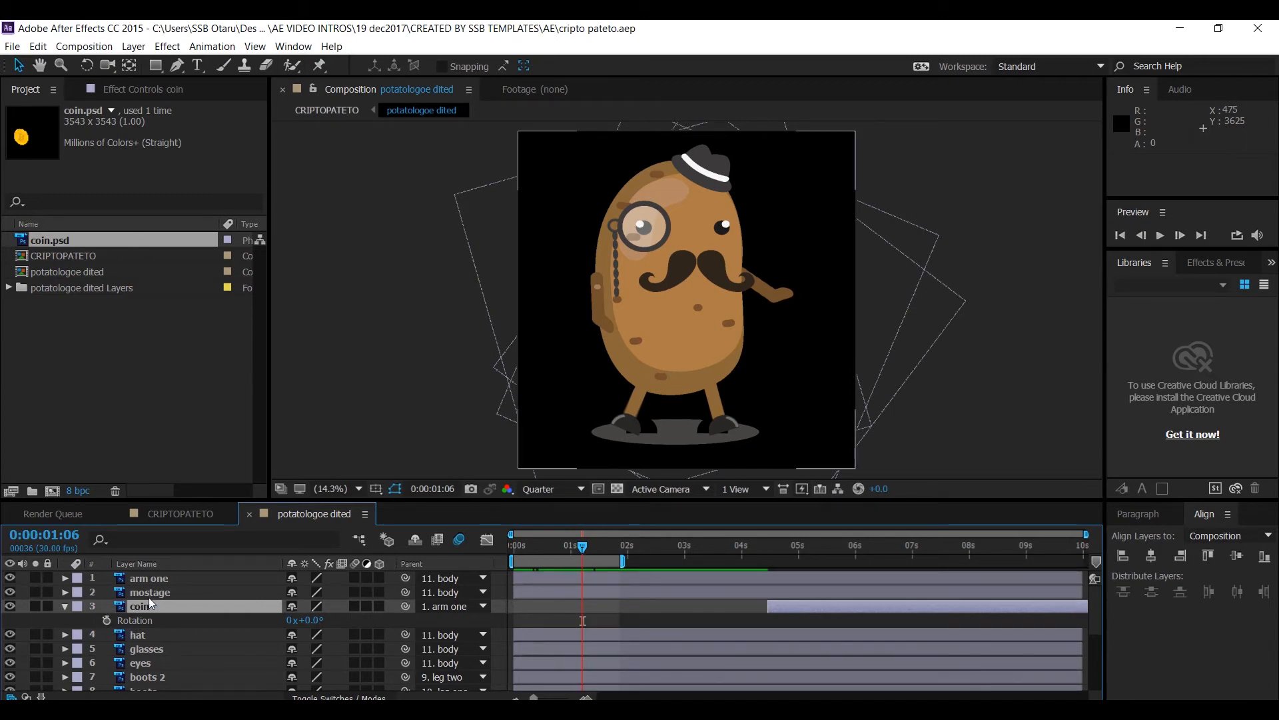
pyautogui.click(157, 579)
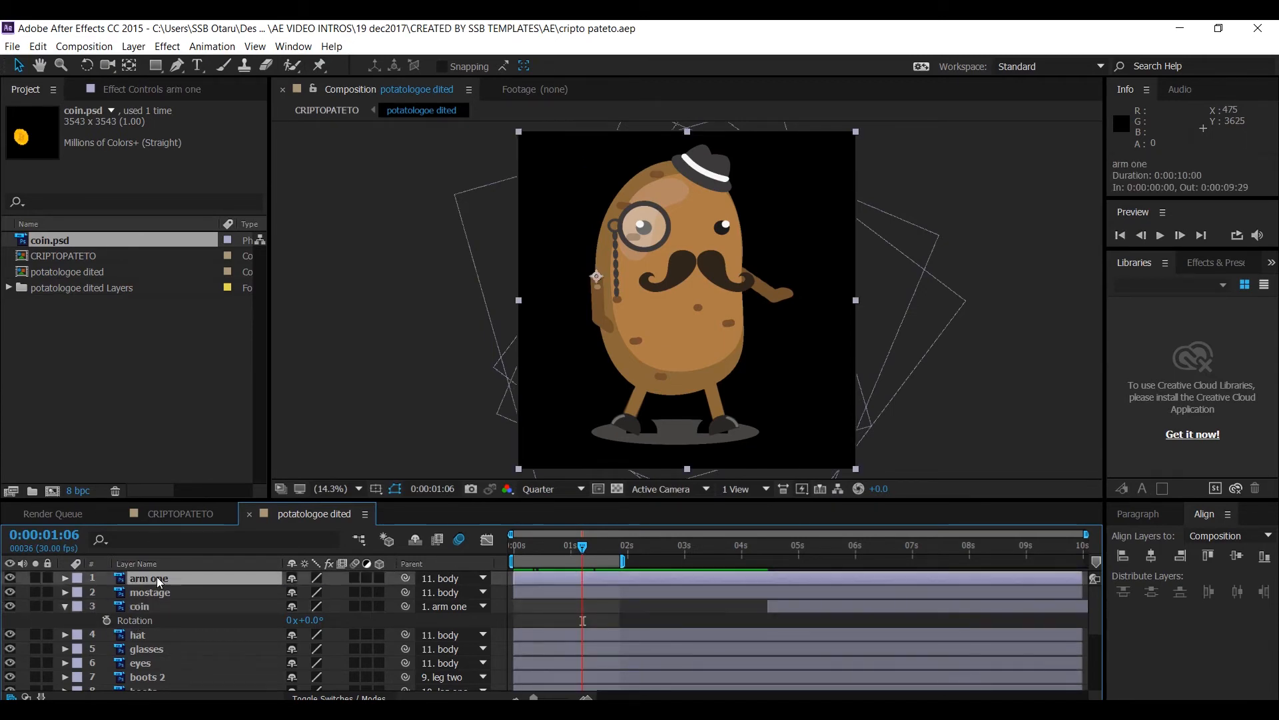
pyautogui.press('r')
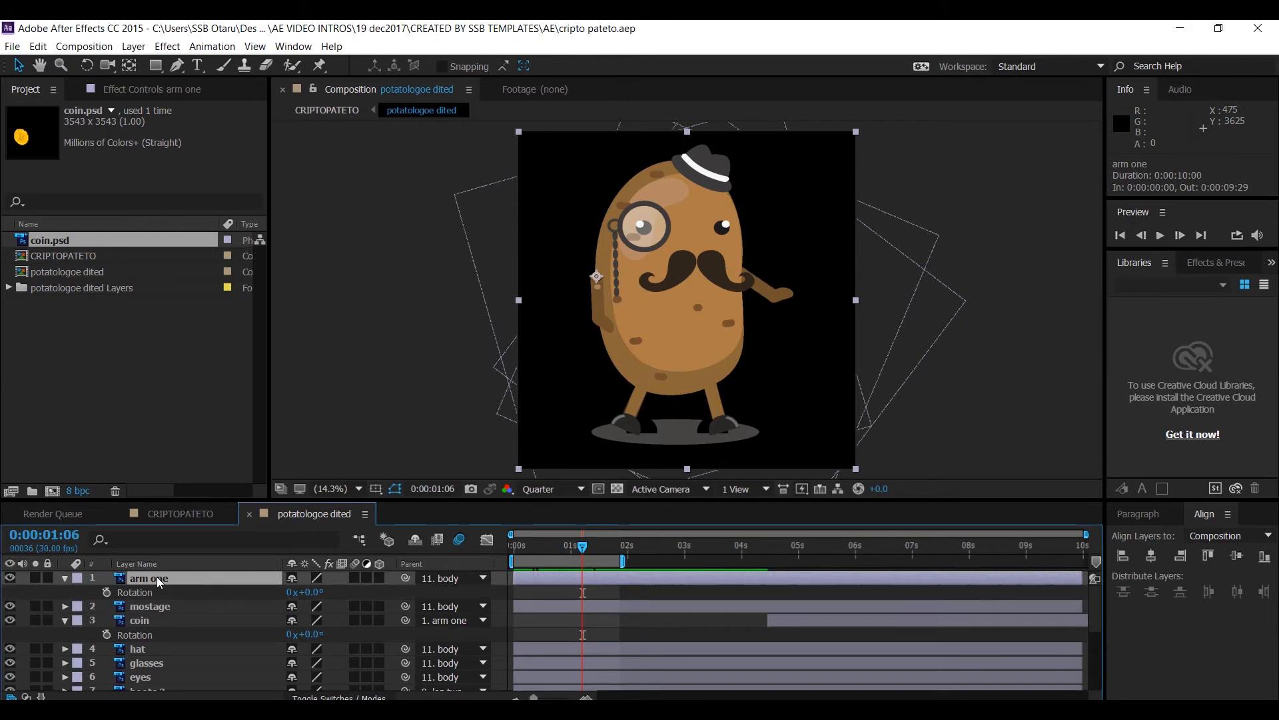
pyautogui.click(108, 593)
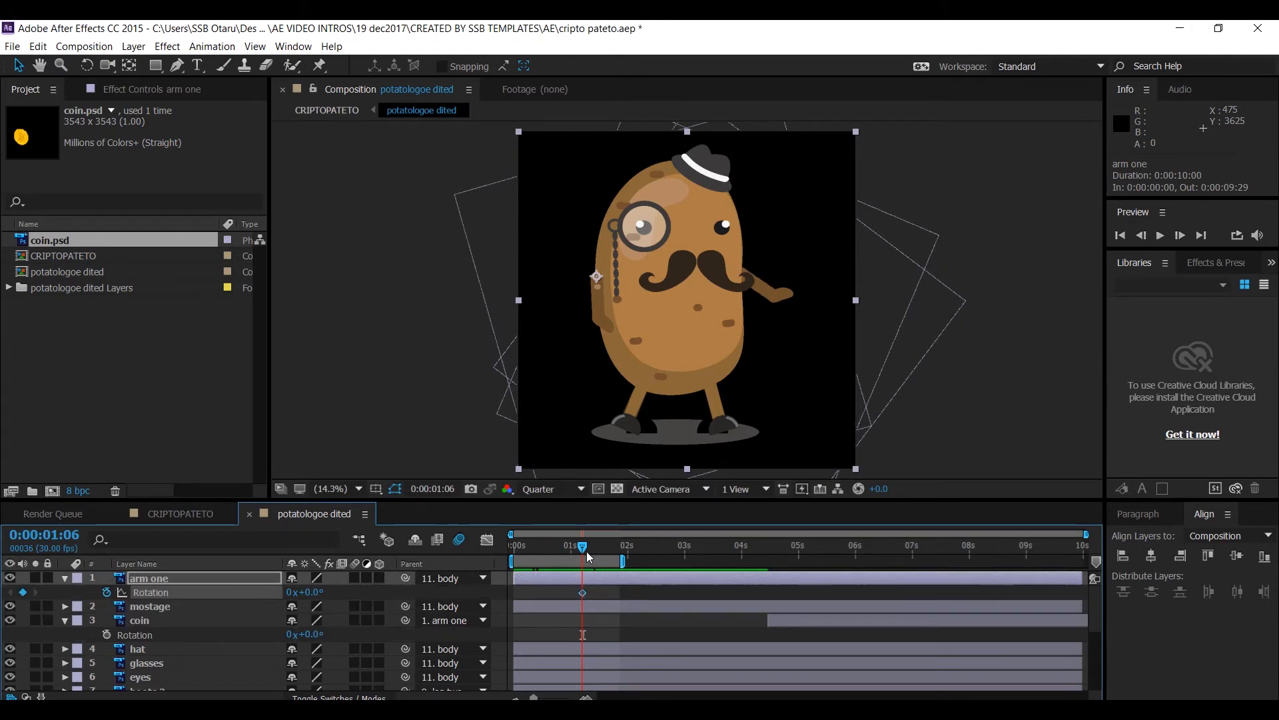
pyautogui.moveTo(582, 547); pyautogui.dragTo(594, 546)
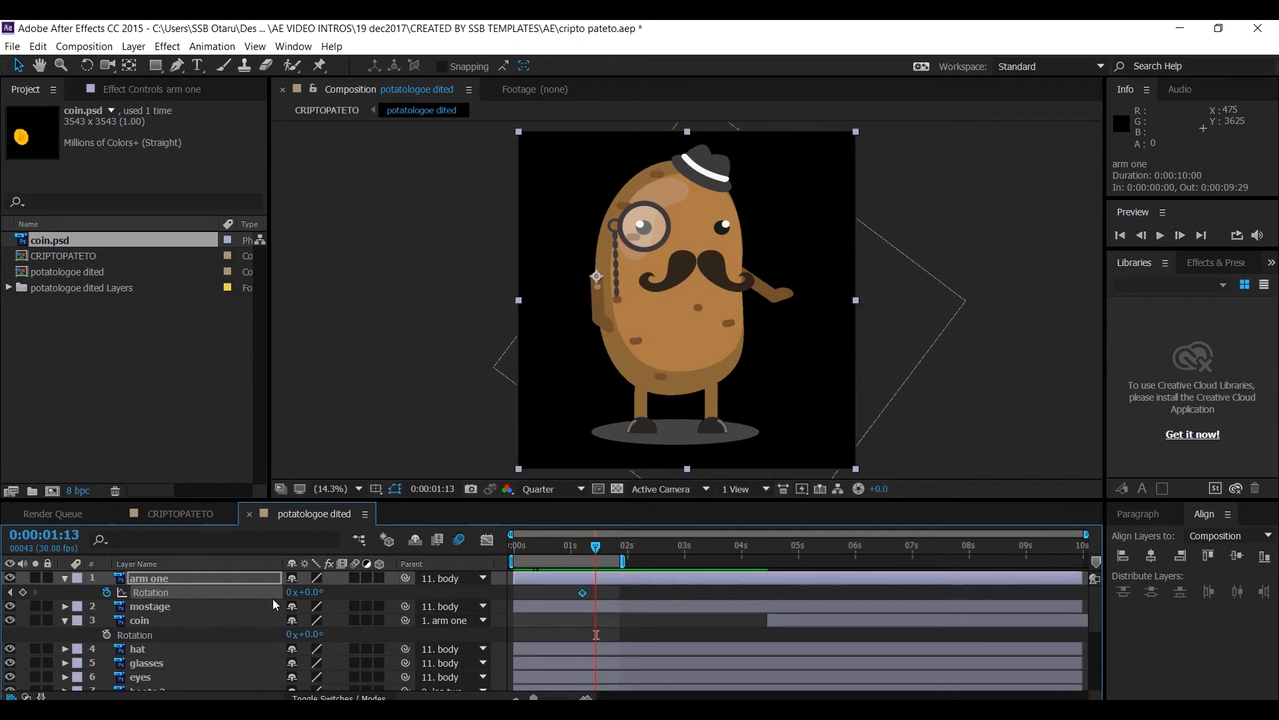
pyautogui.moveTo(298, 593); pyautogui.dragTo(322, 590)
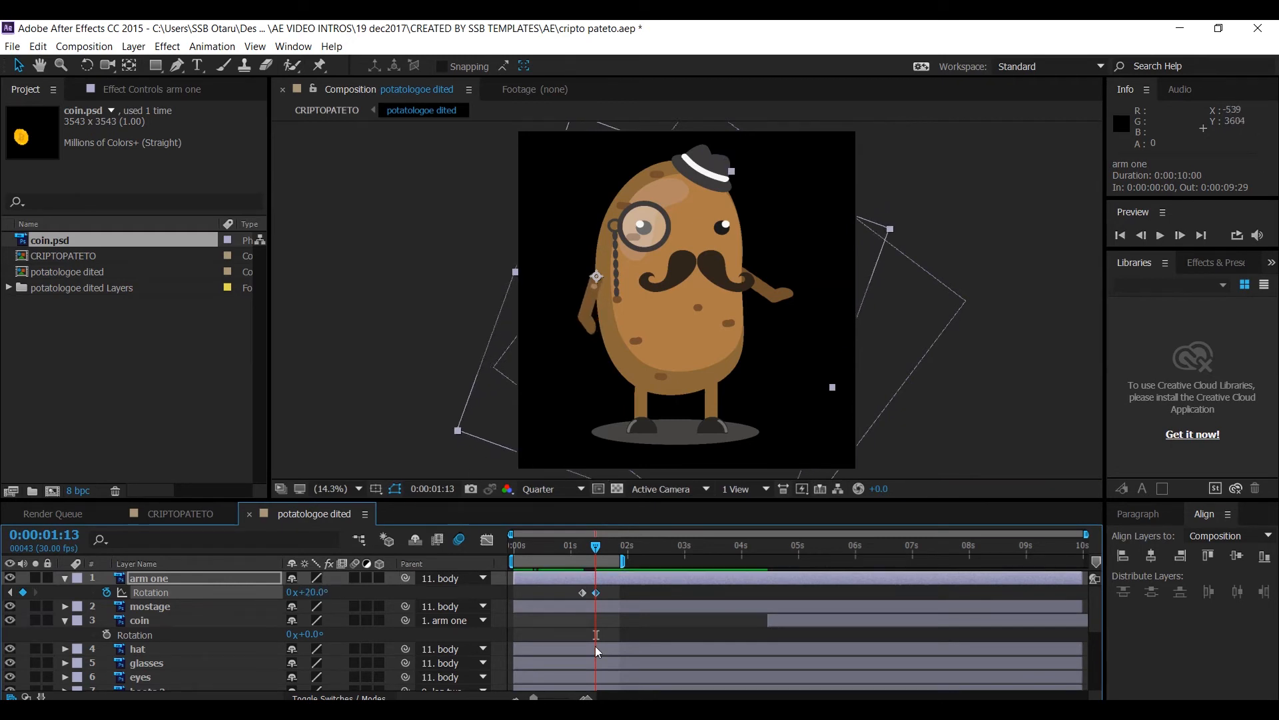
# Extend the work area end to 0:00:09:29 and return the current time to 0:00:00:00
pyautogui.moveTo(595, 546); pyautogui.dragTo(550, 548)
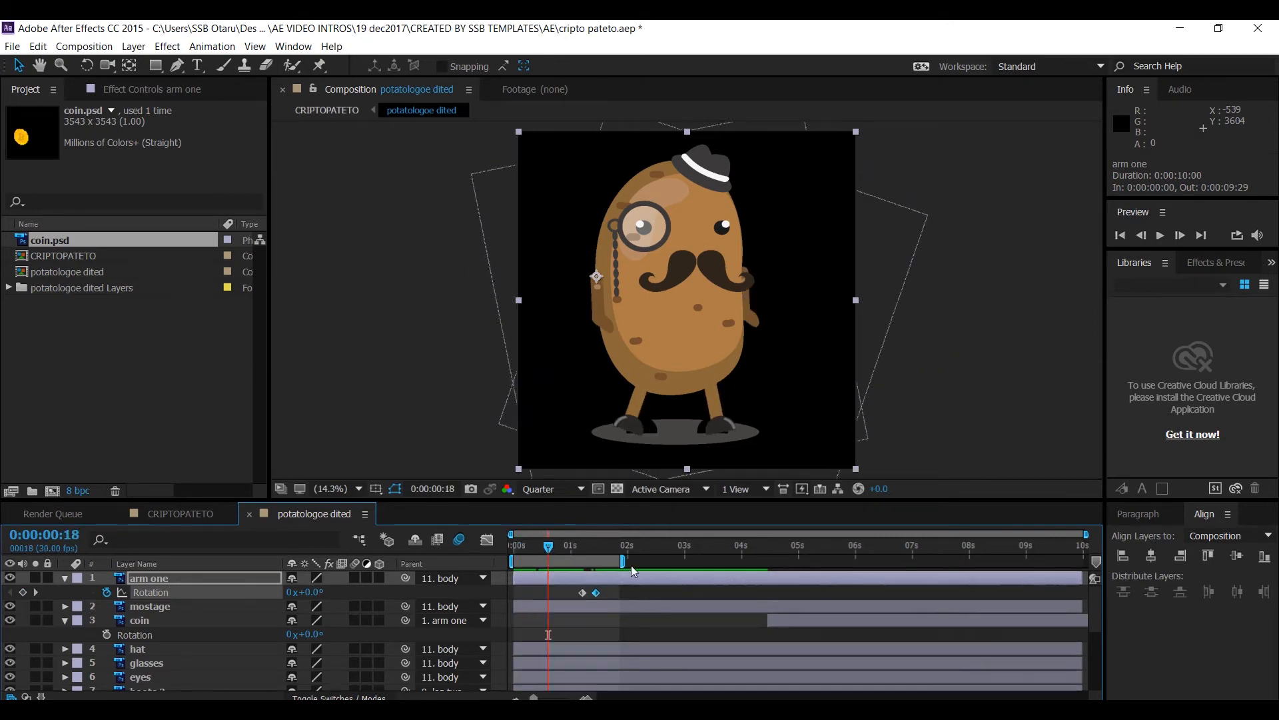
pyautogui.moveTo(623, 561); pyautogui.dragTo(1087, 561)
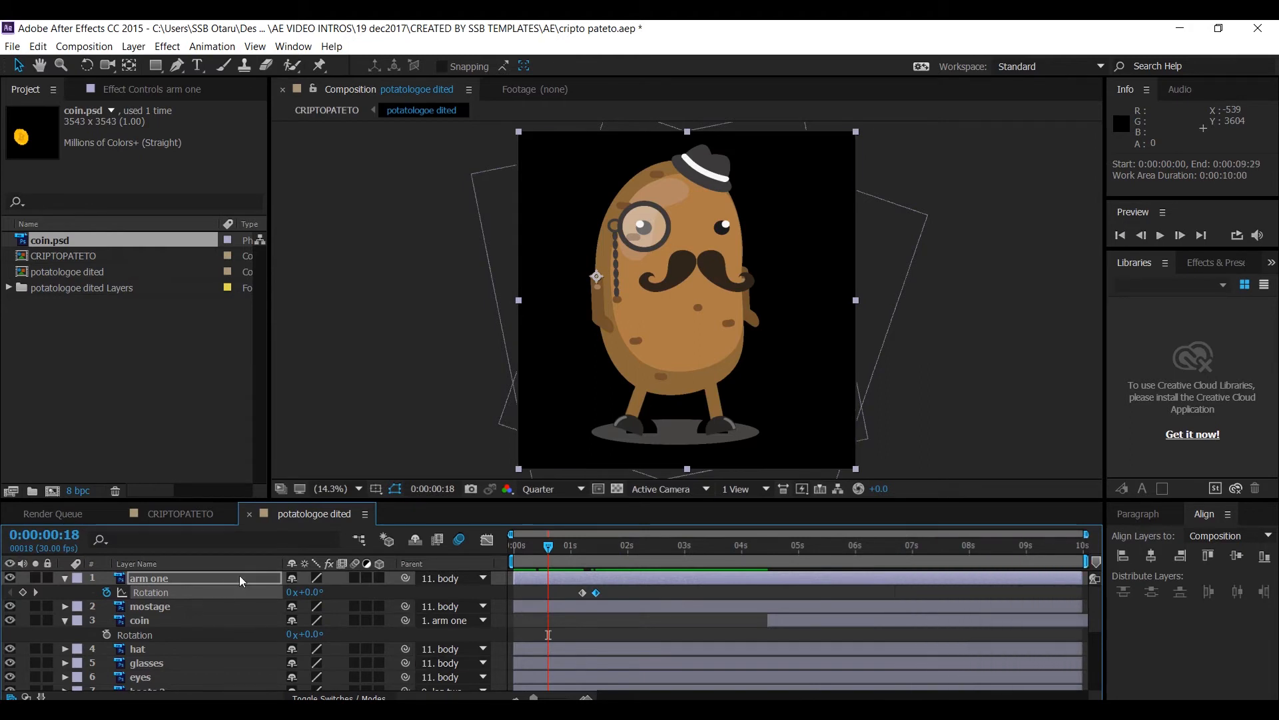
pyautogui.moveTo(569, 547); pyautogui.dragTo(53, 629)
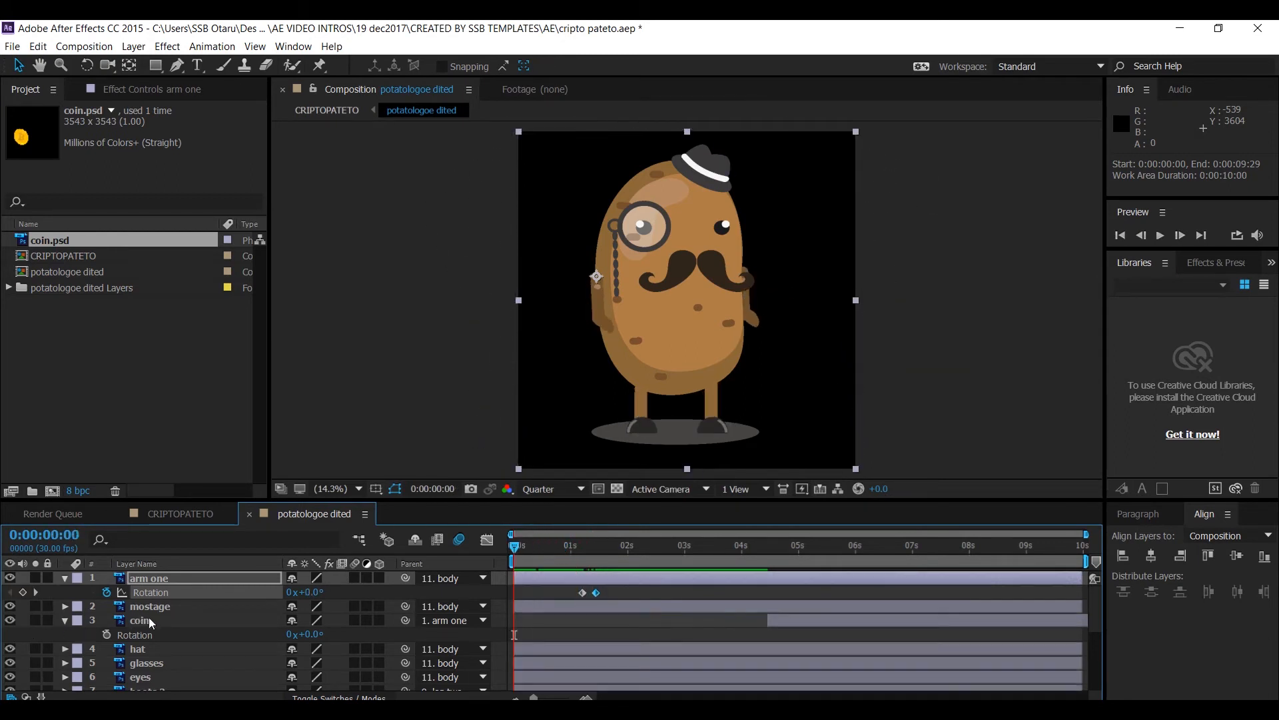
# Start keyframing the Scale of the eyes layer with a 100% keyframe at 0:00:00:05
pyautogui.click(159, 596)
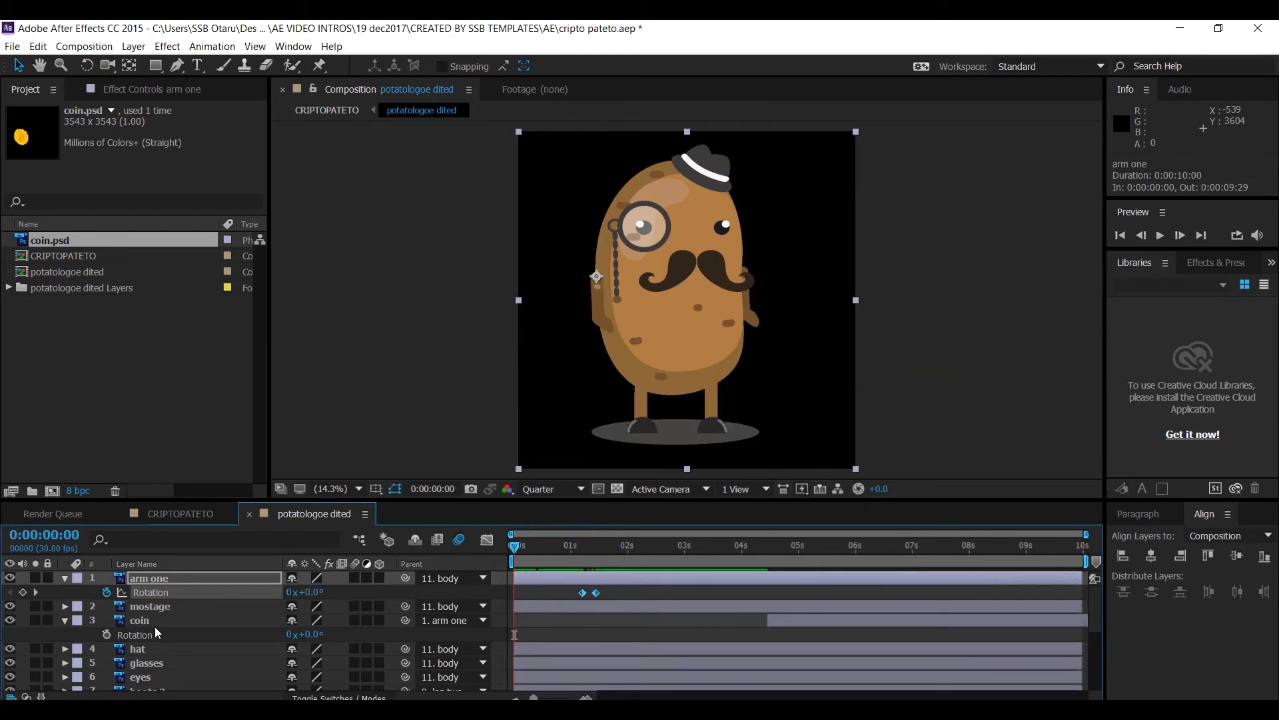
pyautogui.click(154, 623)
pyautogui.scroll(-3, 171, 640)
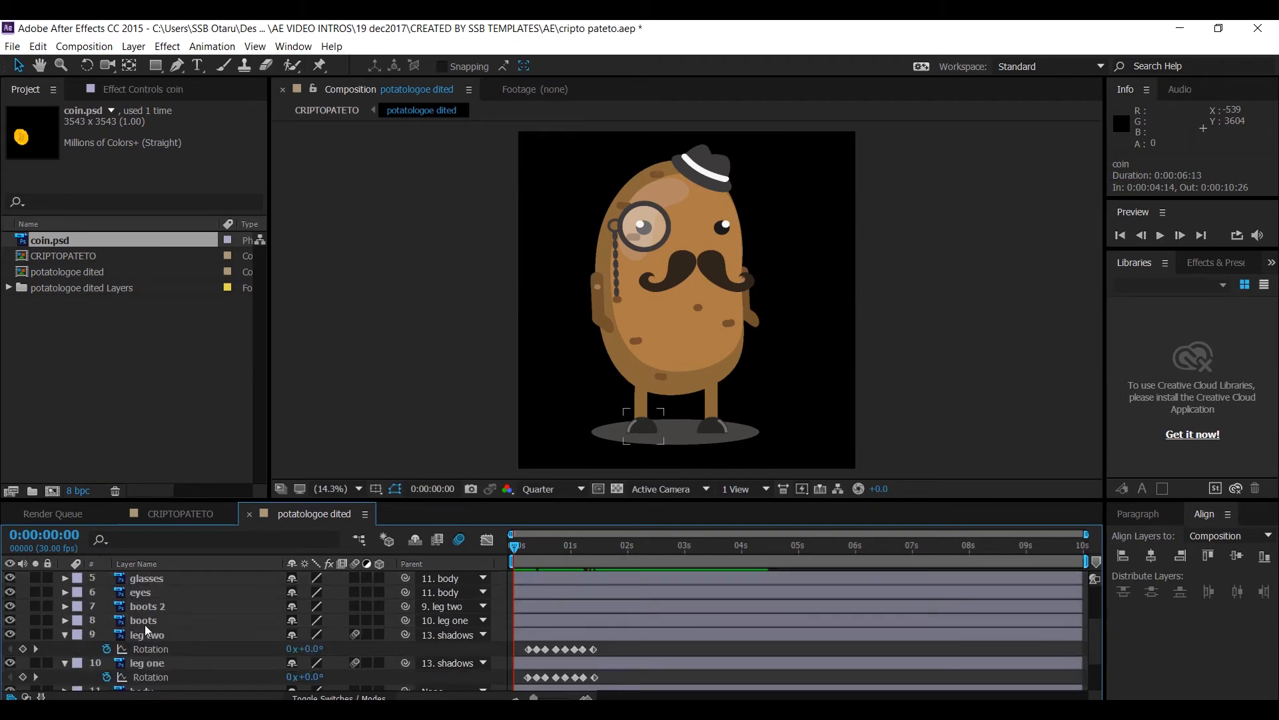
pyautogui.click(146, 590)
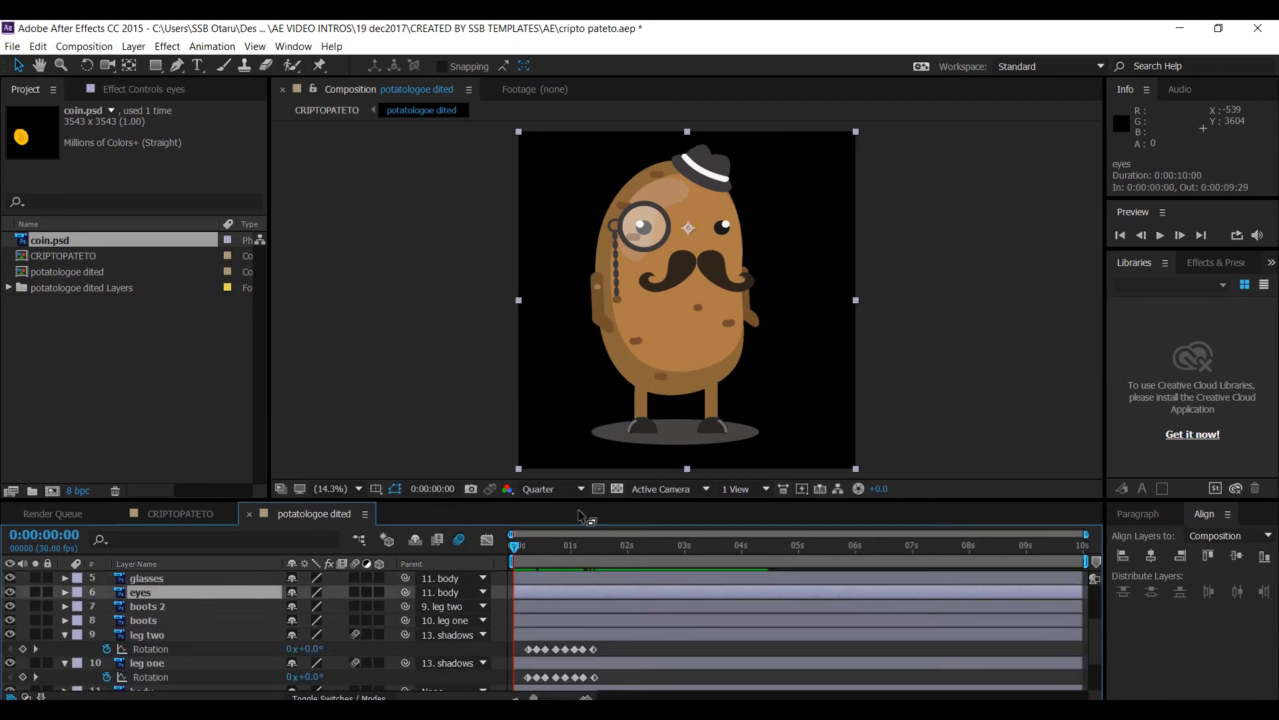
pyautogui.moveTo(528, 541); pyautogui.dragTo(524, 548)
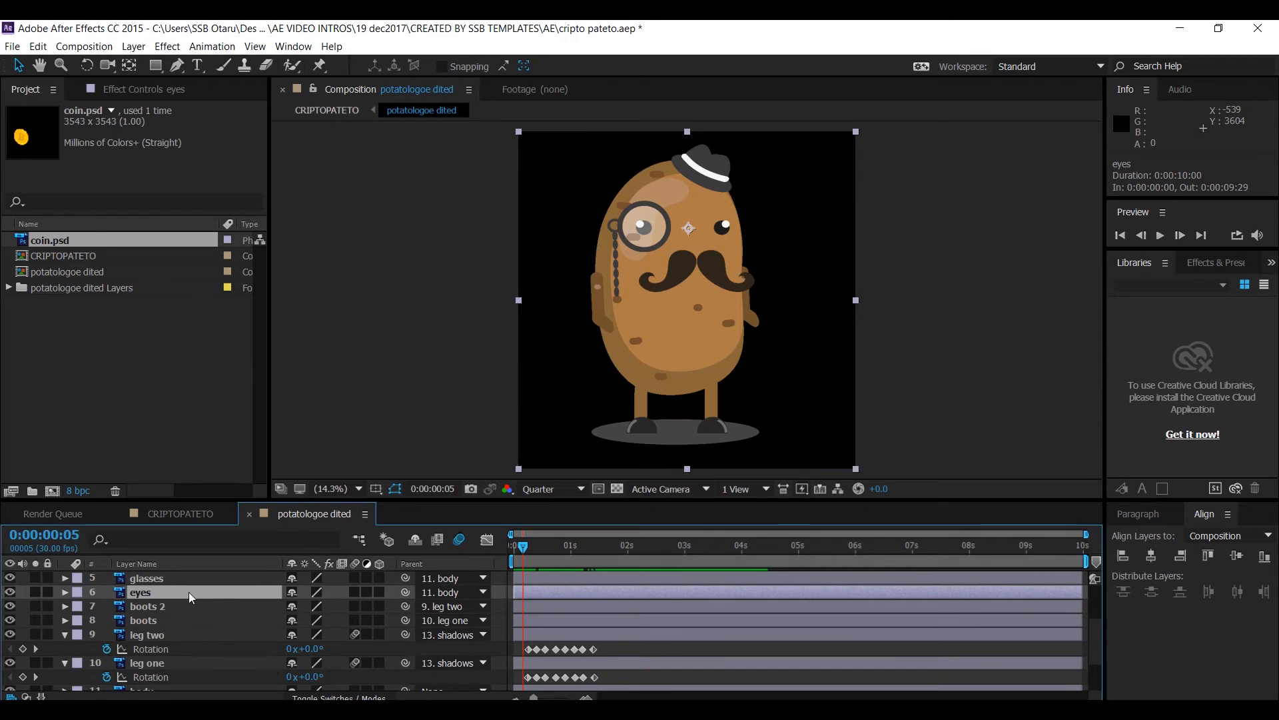
pyautogui.press('r')
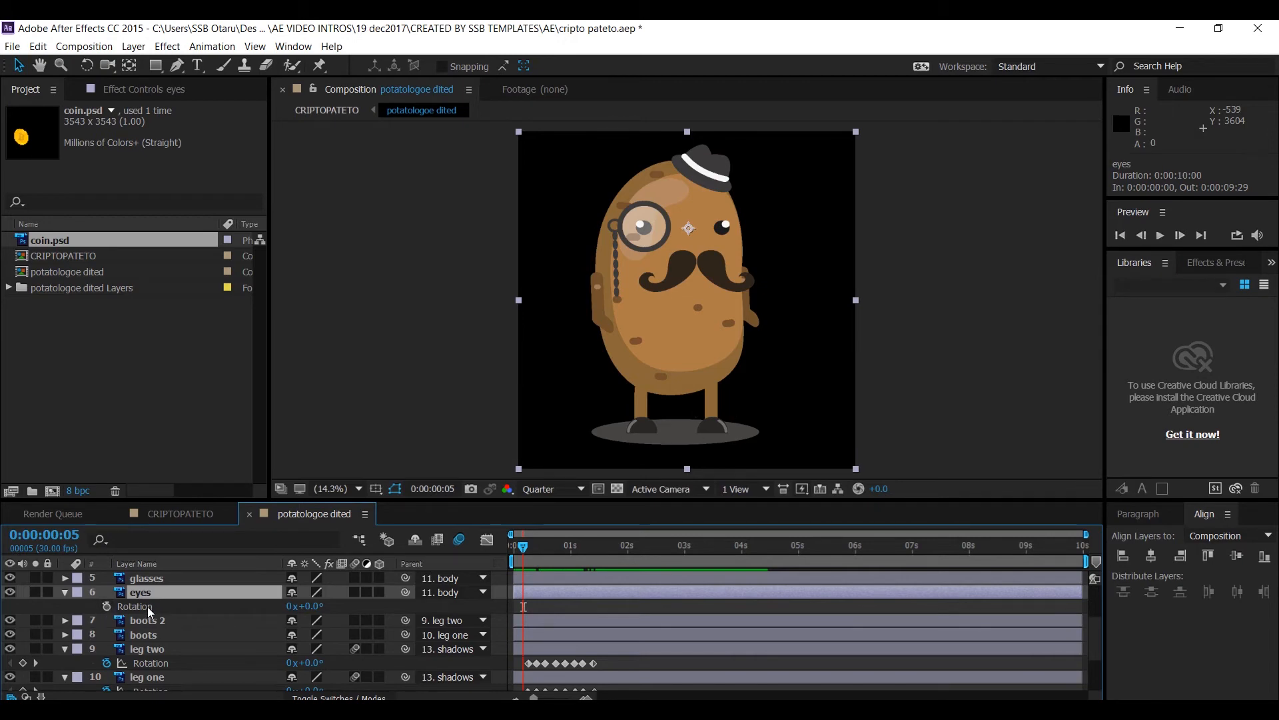
pyautogui.click(170, 606)
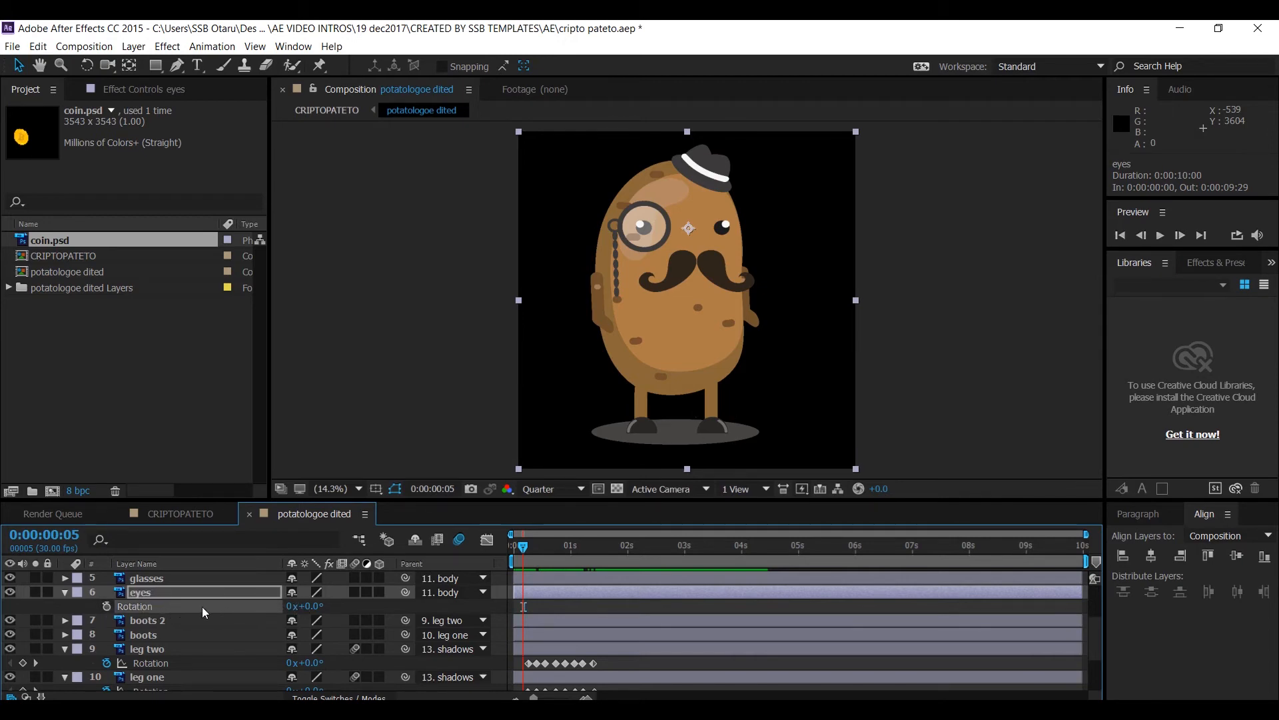
pyautogui.click(153, 589)
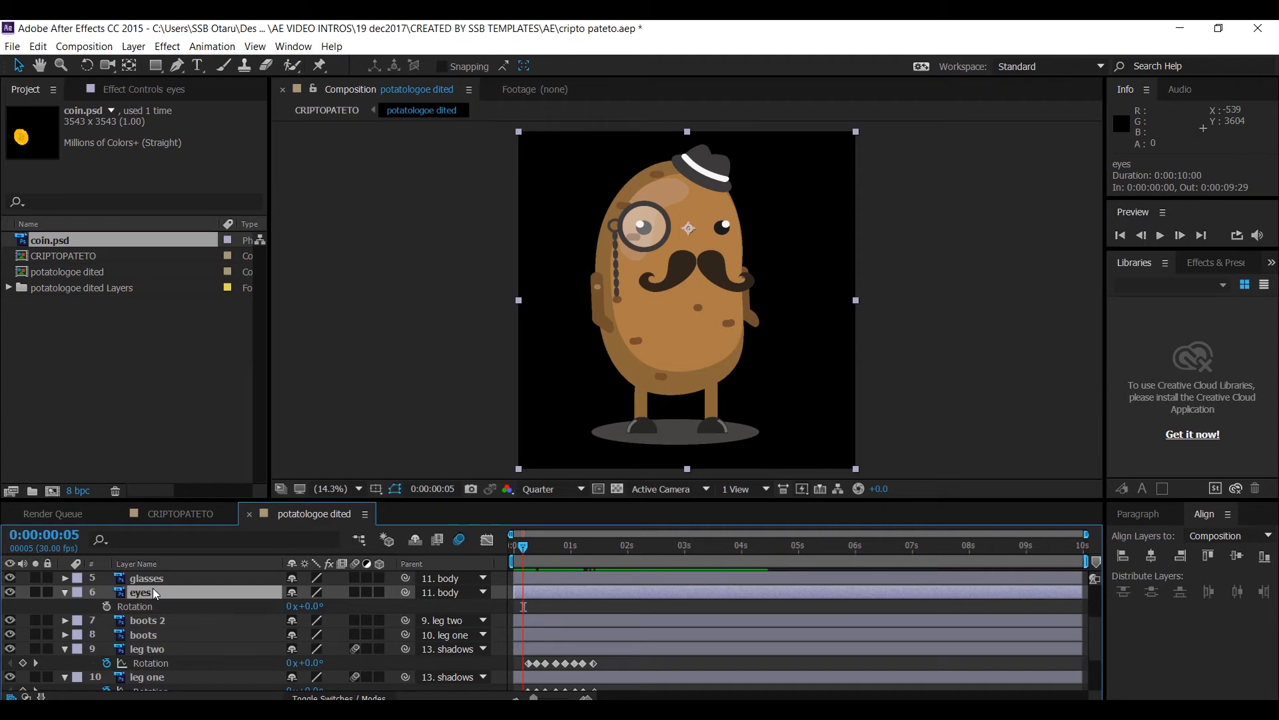
pyautogui.press('s')
pyautogui.click(108, 609)
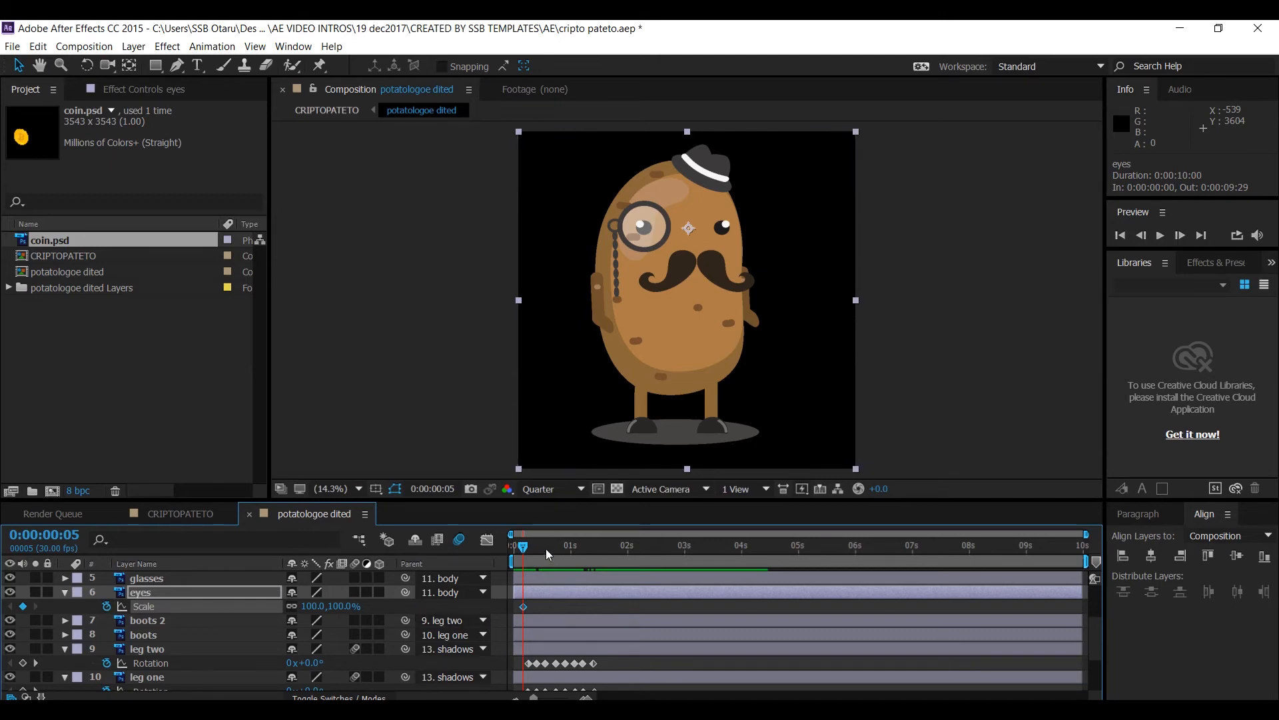
# Squash the eyes vertically to a Scale of 100.0, 2.8% at 0:00:00:12, and move the current time to 0:00:00:21
pyautogui.moveTo(546, 550); pyautogui.dragTo(536, 548)
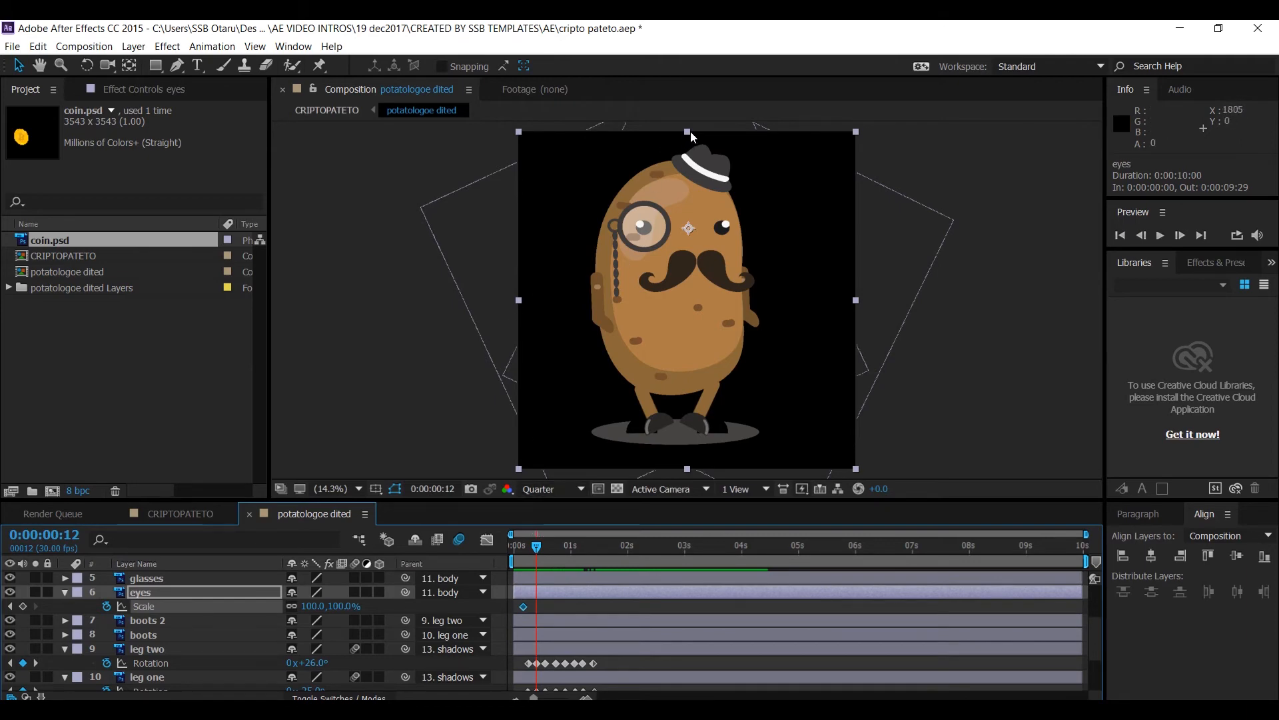
pyautogui.moveTo(688, 133); pyautogui.dragTo(700, 230)
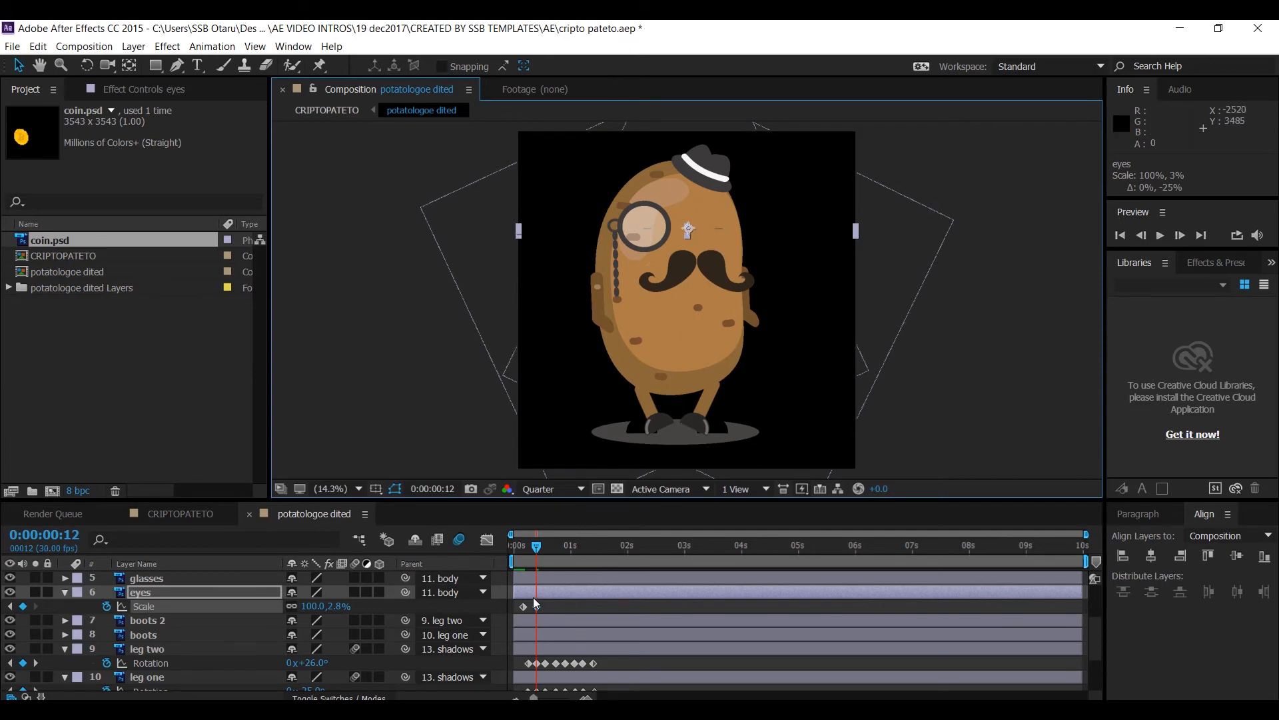
pyautogui.moveTo(542, 551); pyautogui.dragTo(553, 549)
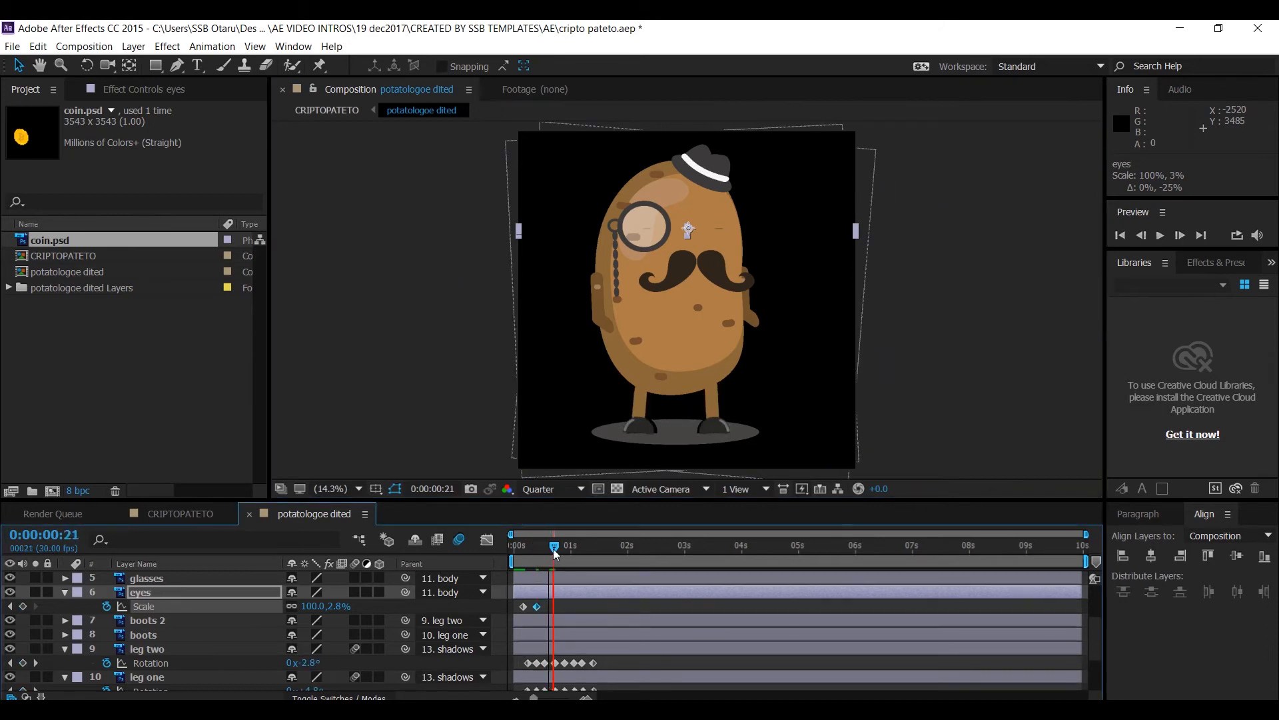
# Copy the eyes' first 100% Scale keyframe to 0:00:00:21 and shift the copy slightly earlier to end the blink
pyautogui.click(523, 607)
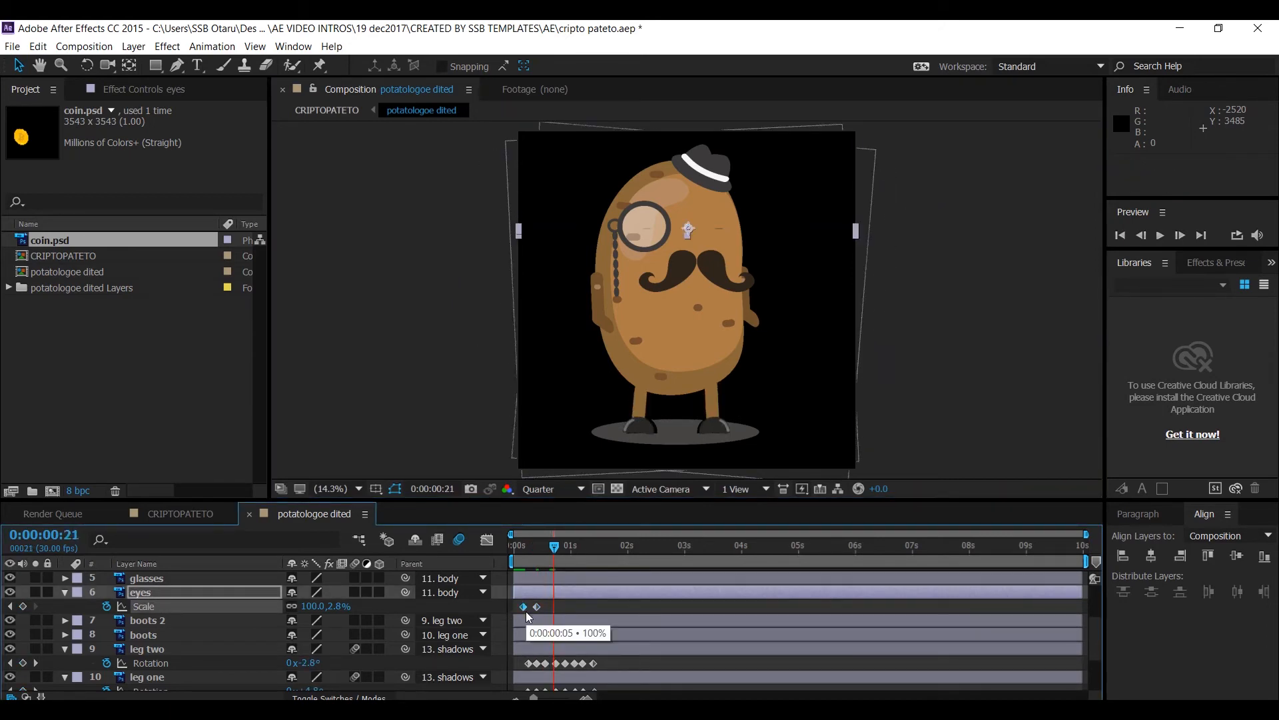
pyautogui.hotkey('ctrl', 'c')
pyautogui.hotkey('ctrl', 'v')
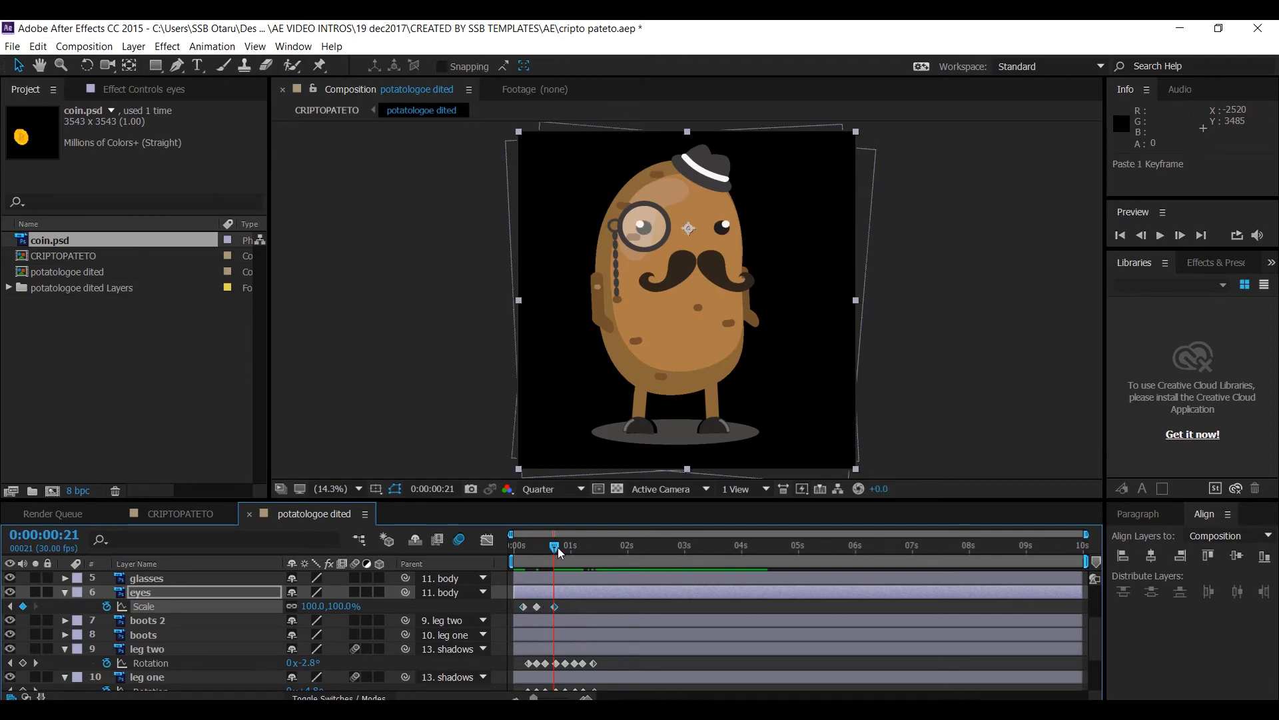
pyautogui.moveTo(557, 546); pyautogui.dragTo(550, 607)
pyautogui.click(570, 609)
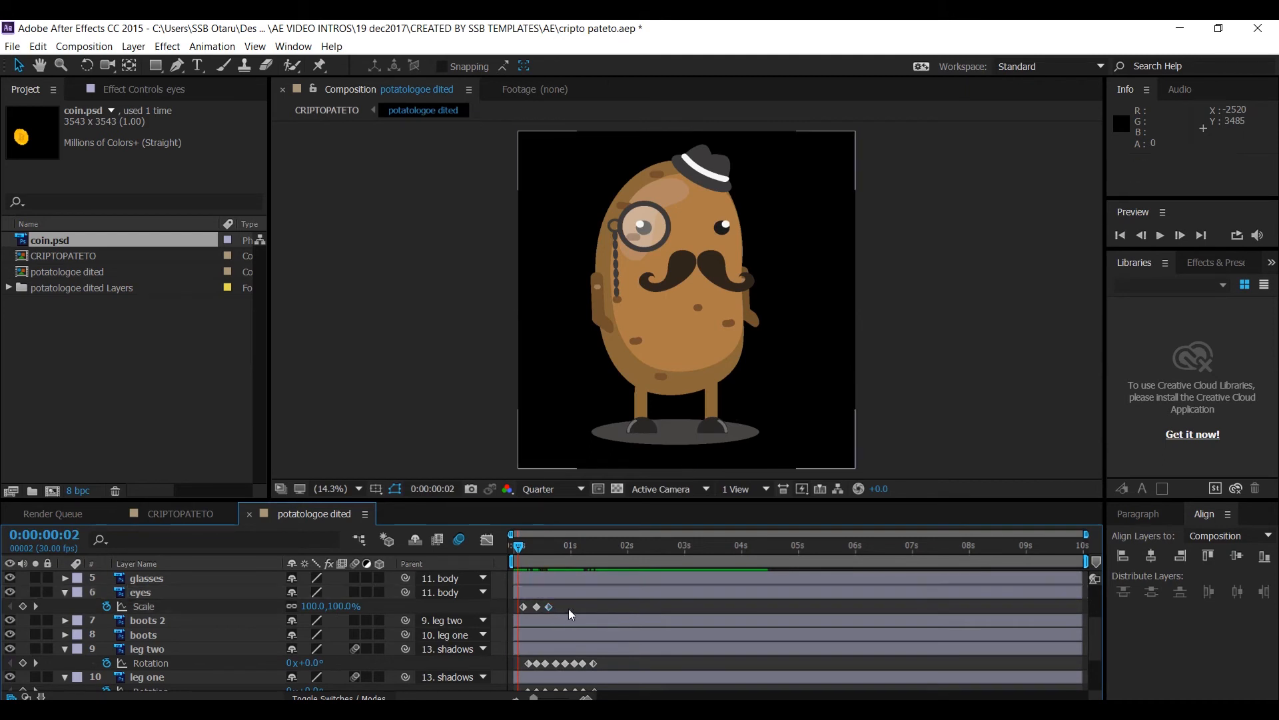
# Preview the blink over a shortened work area and move its second and third Scale keyframes closer to the first
pyautogui.press('space')
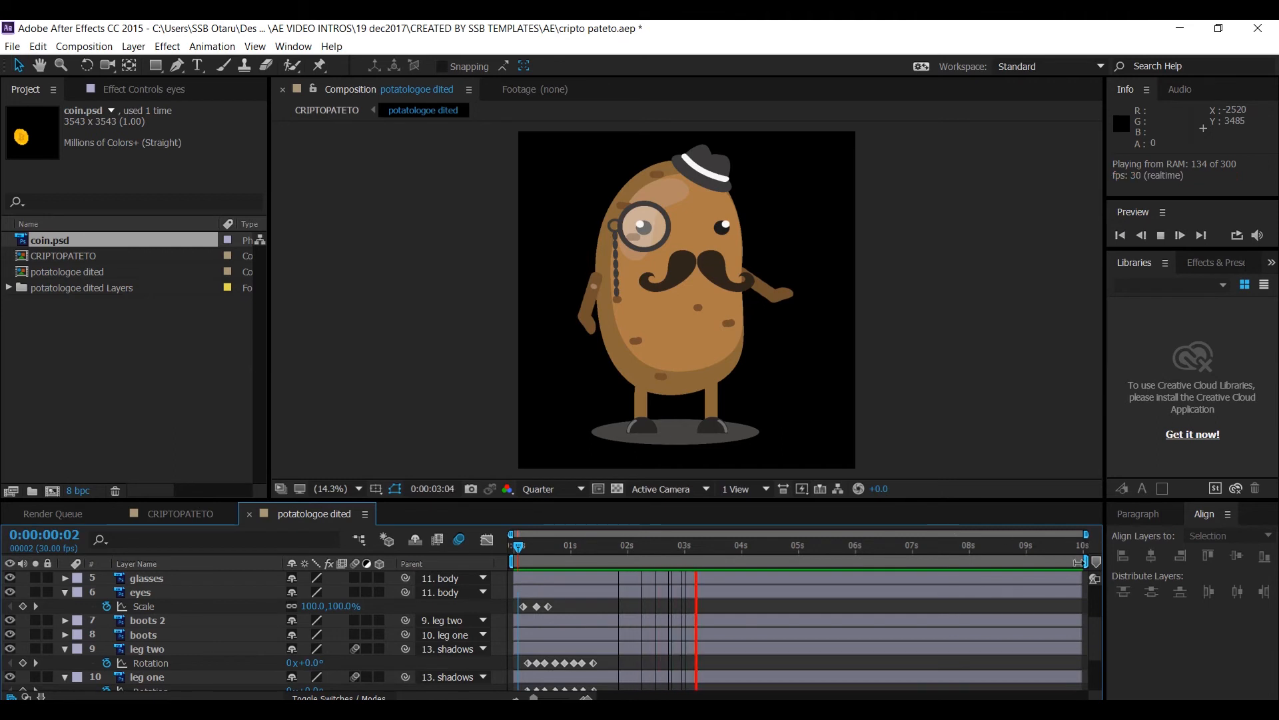
pyautogui.moveTo(1097, 562)
pyautogui.mouseDown()
pyautogui.moveTo(861, 581)
pyautogui.moveTo(855, 564)
pyautogui.moveTo(1094, 562)
pyautogui.moveTo(563, 565)
pyautogui.moveTo(586, 579)
pyautogui.mouseUp()
pyautogui.click(531, 545)
pyautogui.press('space')
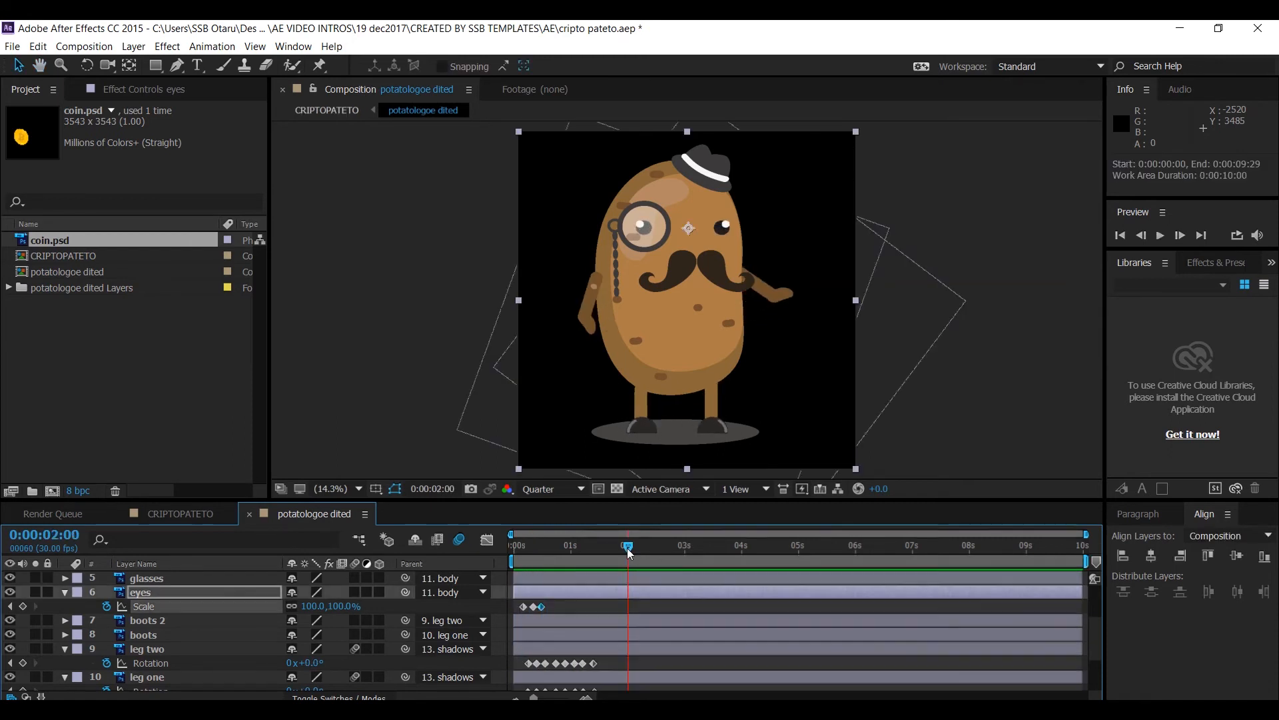
# Copy the eyes' three blink keyframes and paste them at 0:00:03:02, 0:00:06:01 and 0:00:09:00
pyautogui.moveTo(627, 547); pyautogui.dragTo(687, 541)
pyautogui.moveTo(566, 605); pyautogui.dragTo(507, 621)
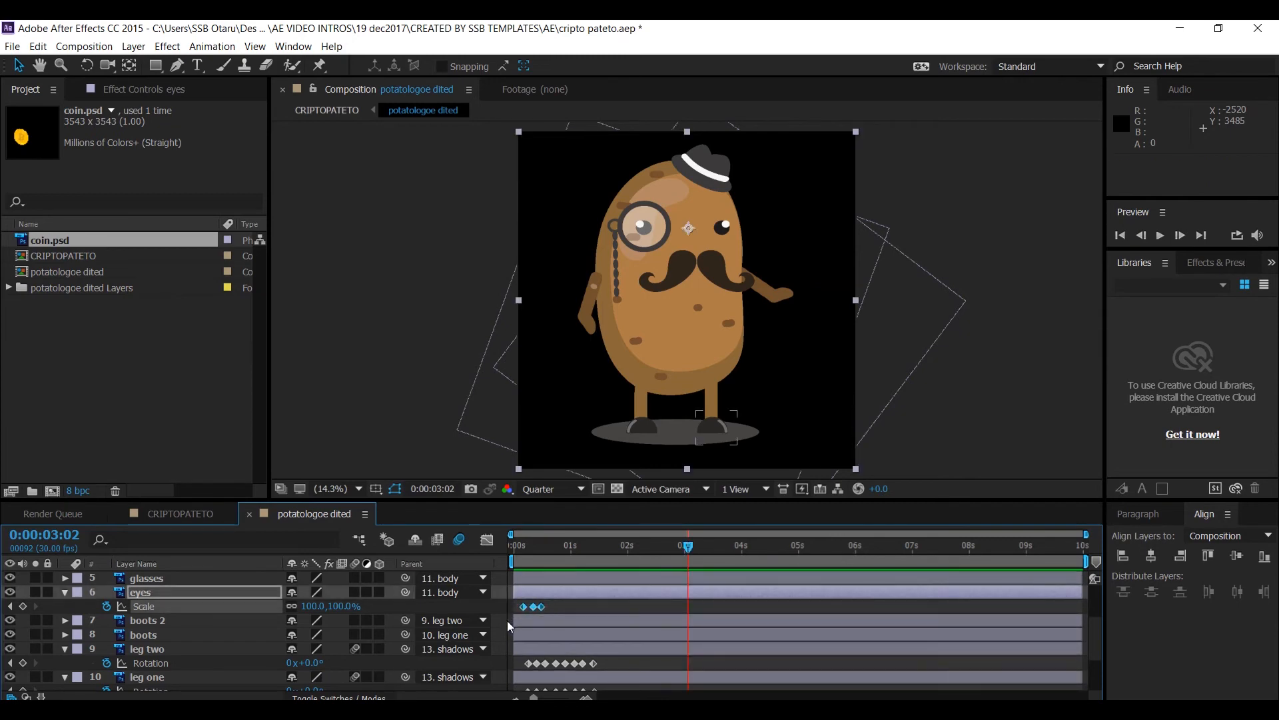
pyautogui.hotkey('ctrl', 'c')
pyautogui.hotkey('ctrl', 'v')
pyautogui.click(857, 546)
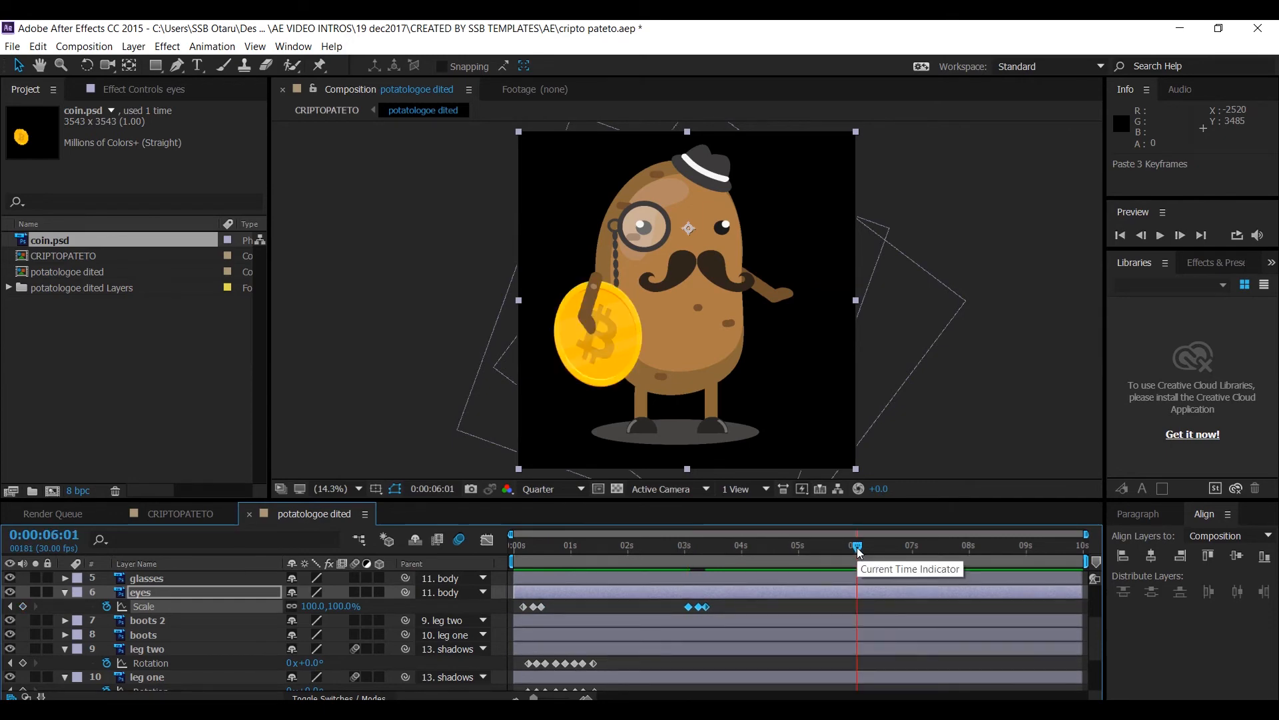
pyautogui.hotkey('ctrl', 'v')
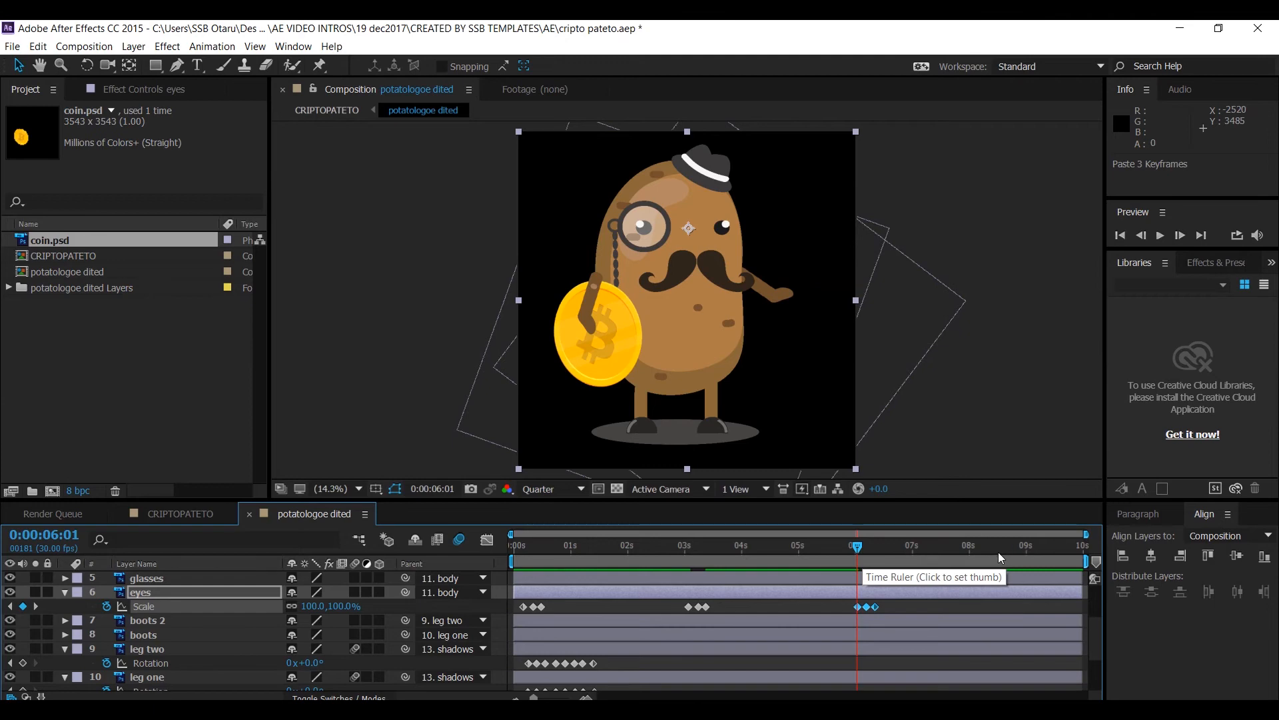
pyautogui.click(1026, 547)
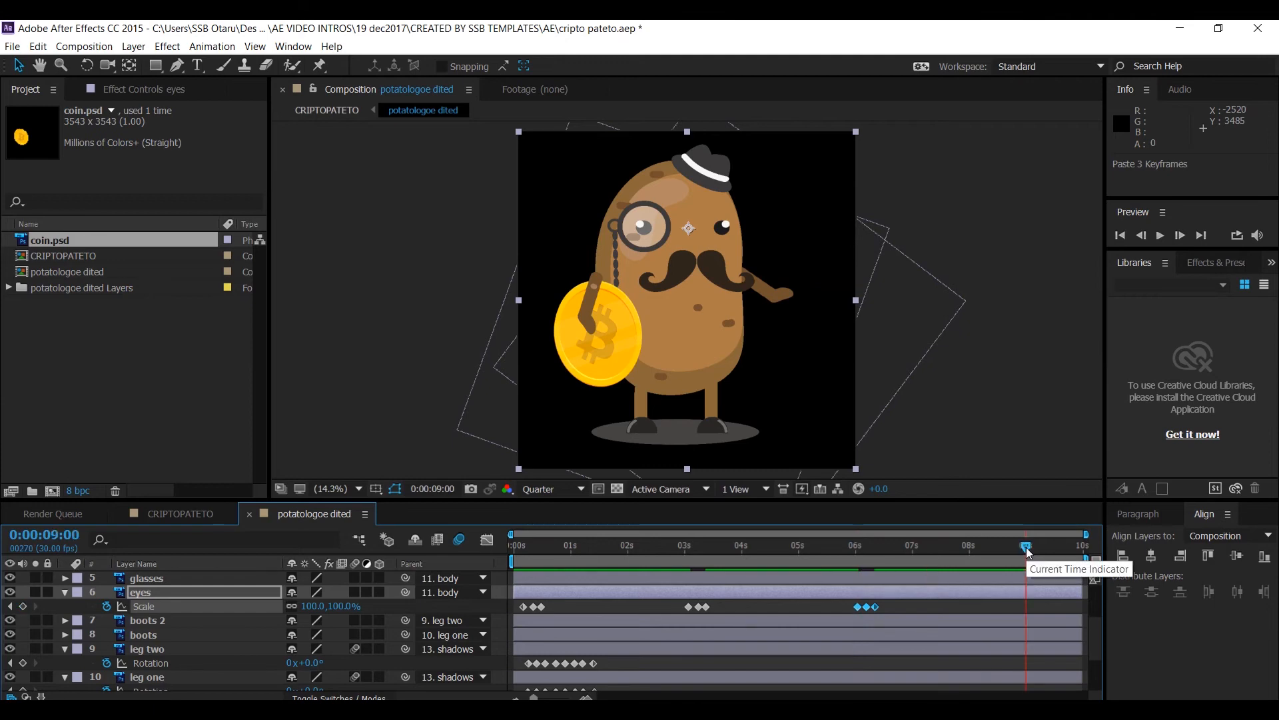
pyautogui.hotkey('ctrl', 'v')
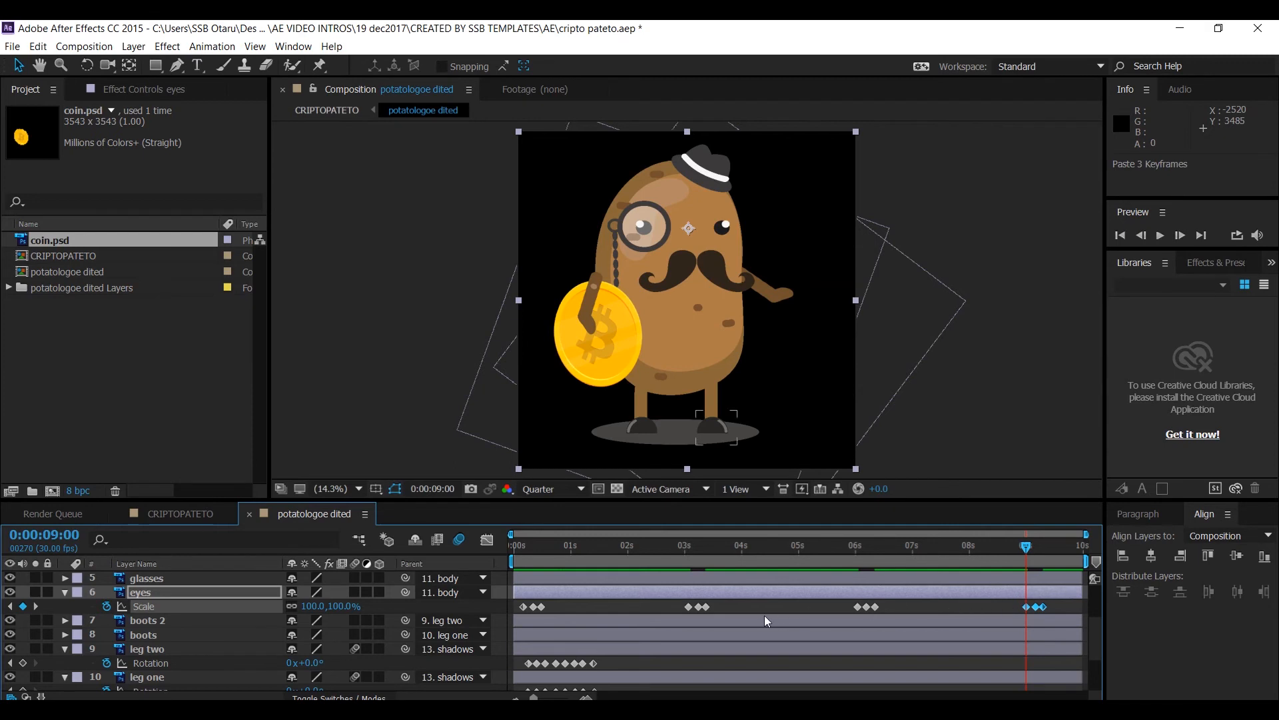
# Play the animation through from the start and paste another three-keyframe blink of the eyes at 0:00:05:01
pyautogui.click(548, 545)
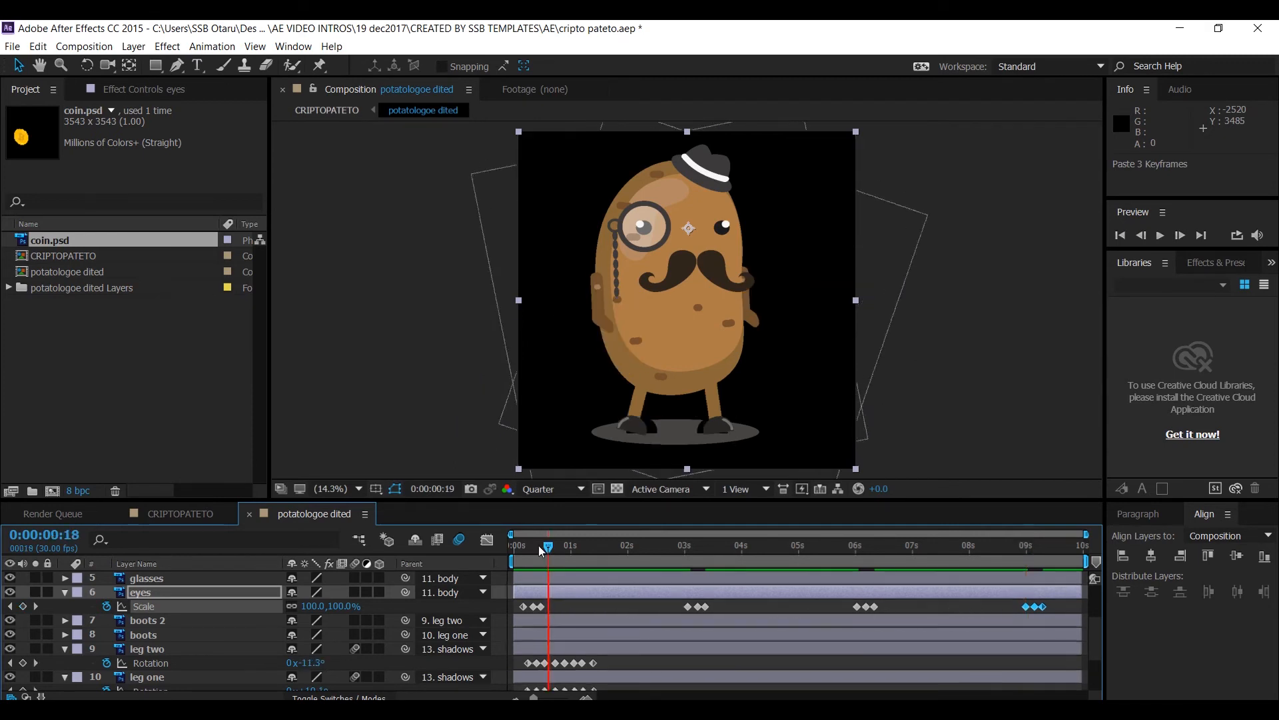
pyautogui.press('space')
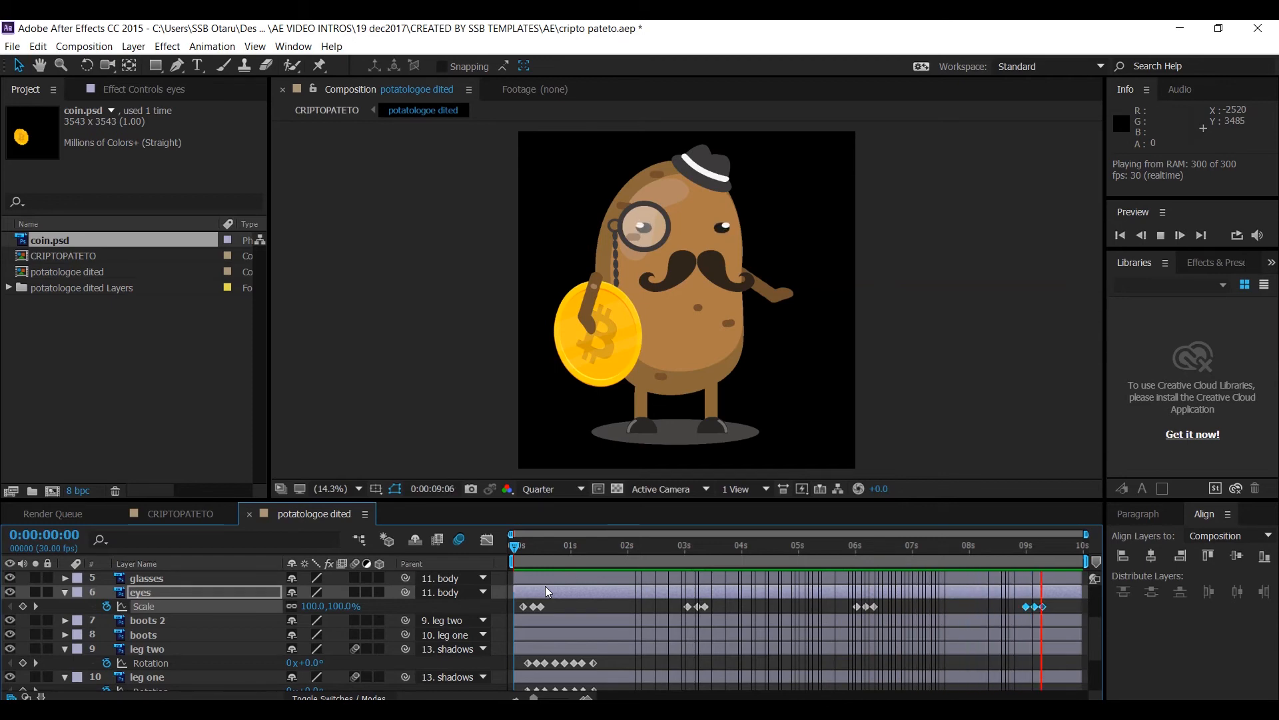
pyautogui.press('space')
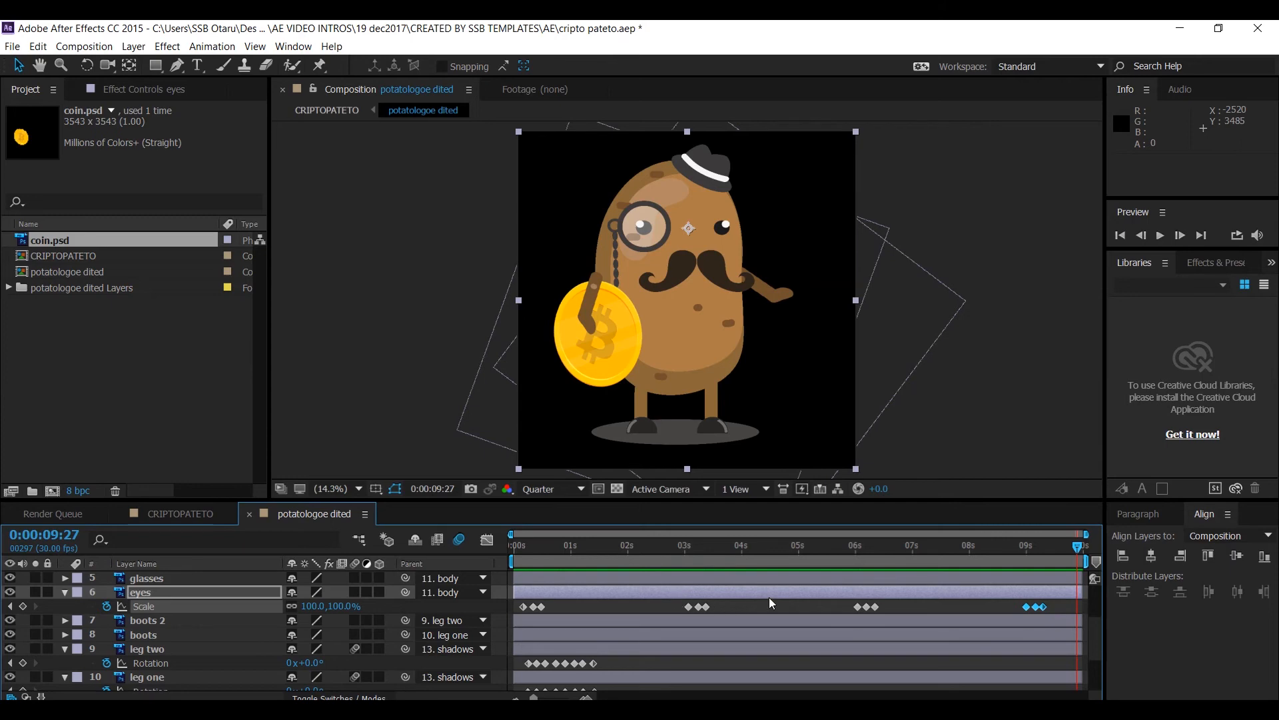
pyautogui.click(801, 545)
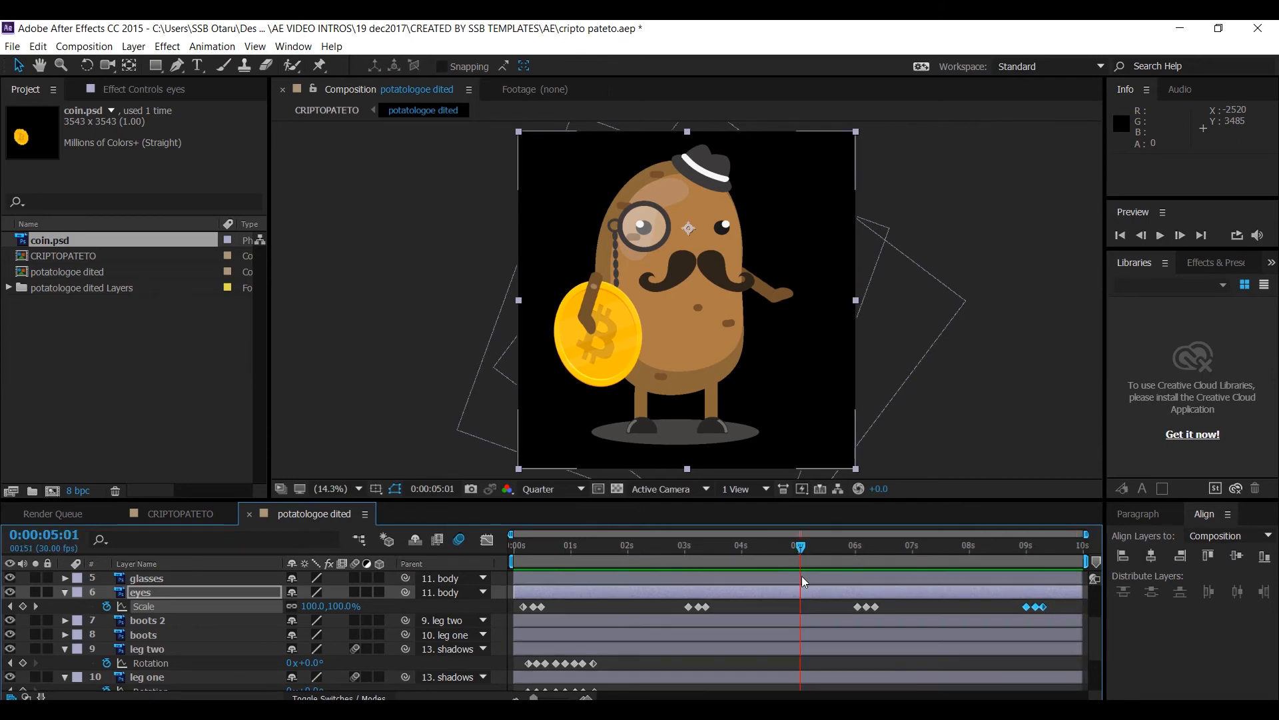
pyautogui.hotkey('ctrl', 'v')
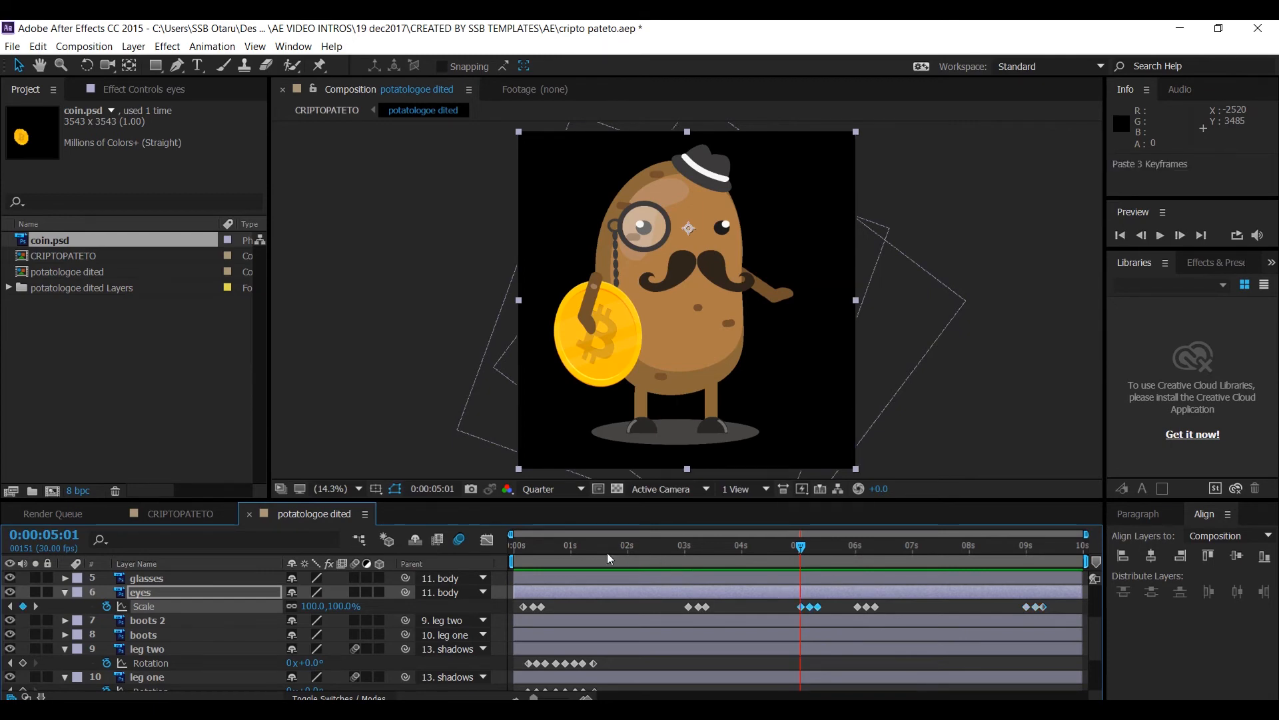
# Play the animation from 0:00:00:00 and again from 0:00:02:25 to check the timing of the blinks
pyautogui.moveTo(560, 547); pyautogui.dragTo(513, 549)
pyautogui.press('space')
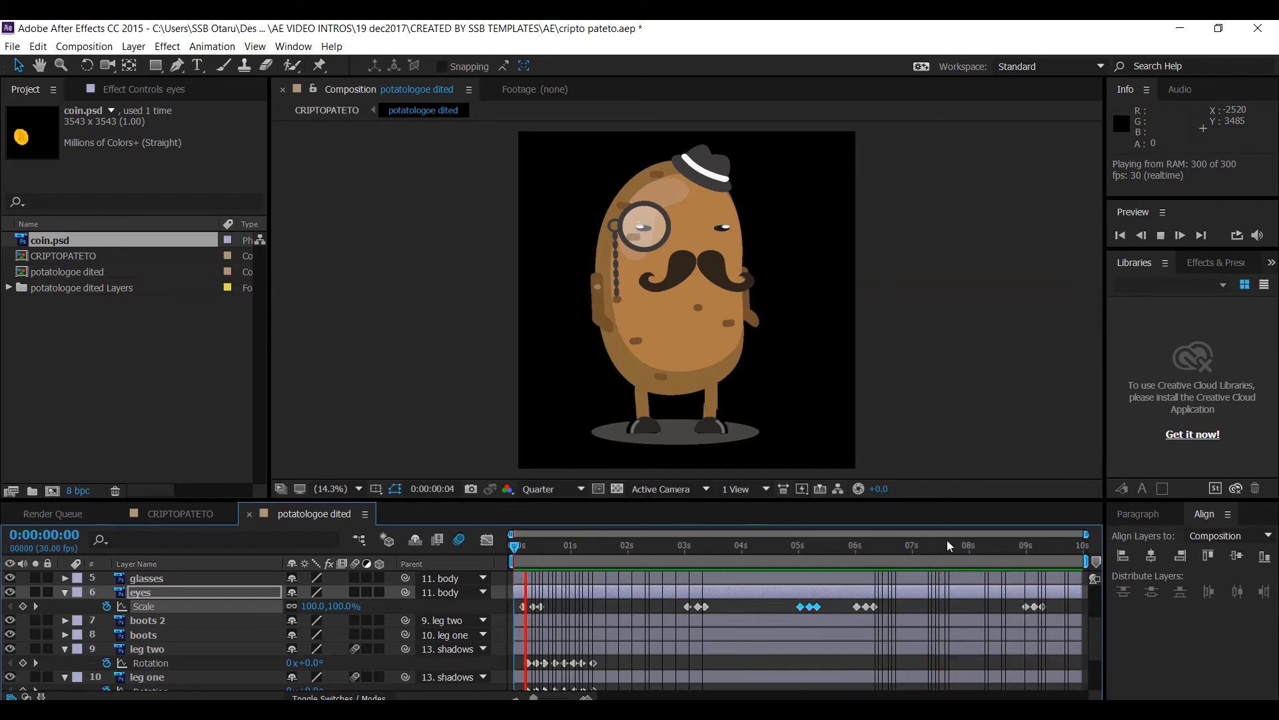
pyautogui.moveTo(873, 542); pyautogui.dragTo(681, 561)
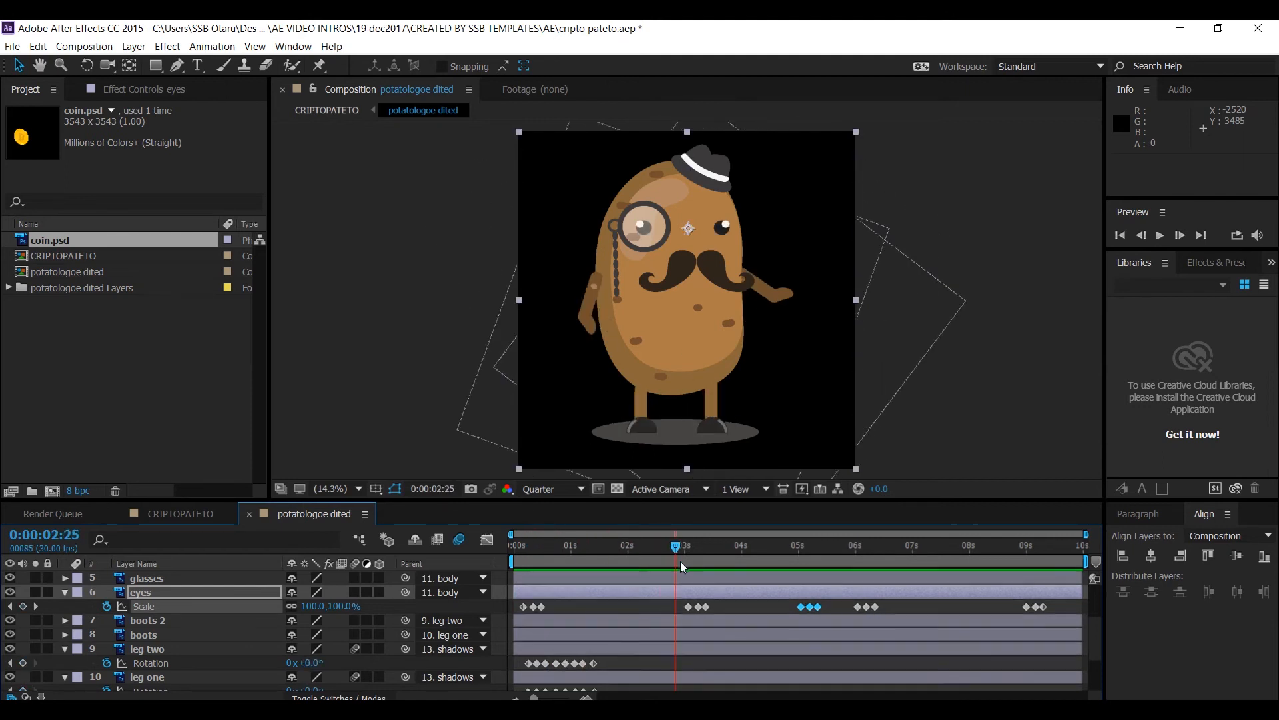
pyautogui.press('space')
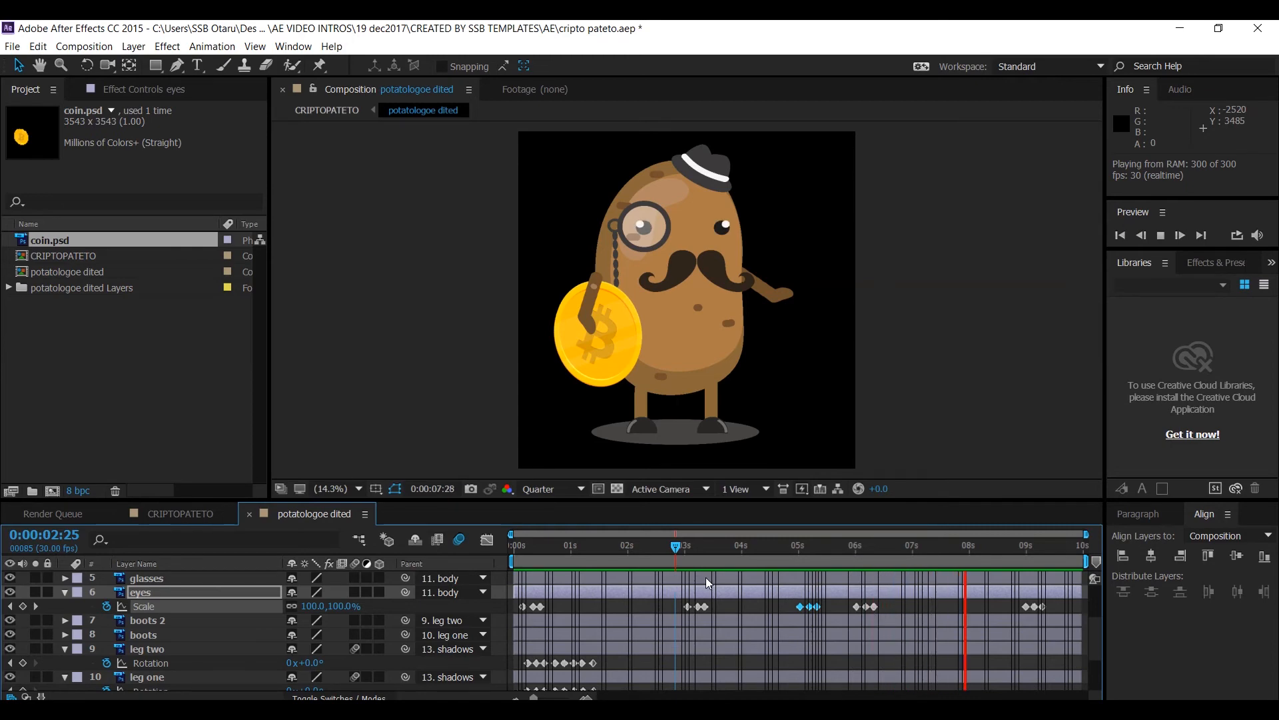
pyautogui.press('space')
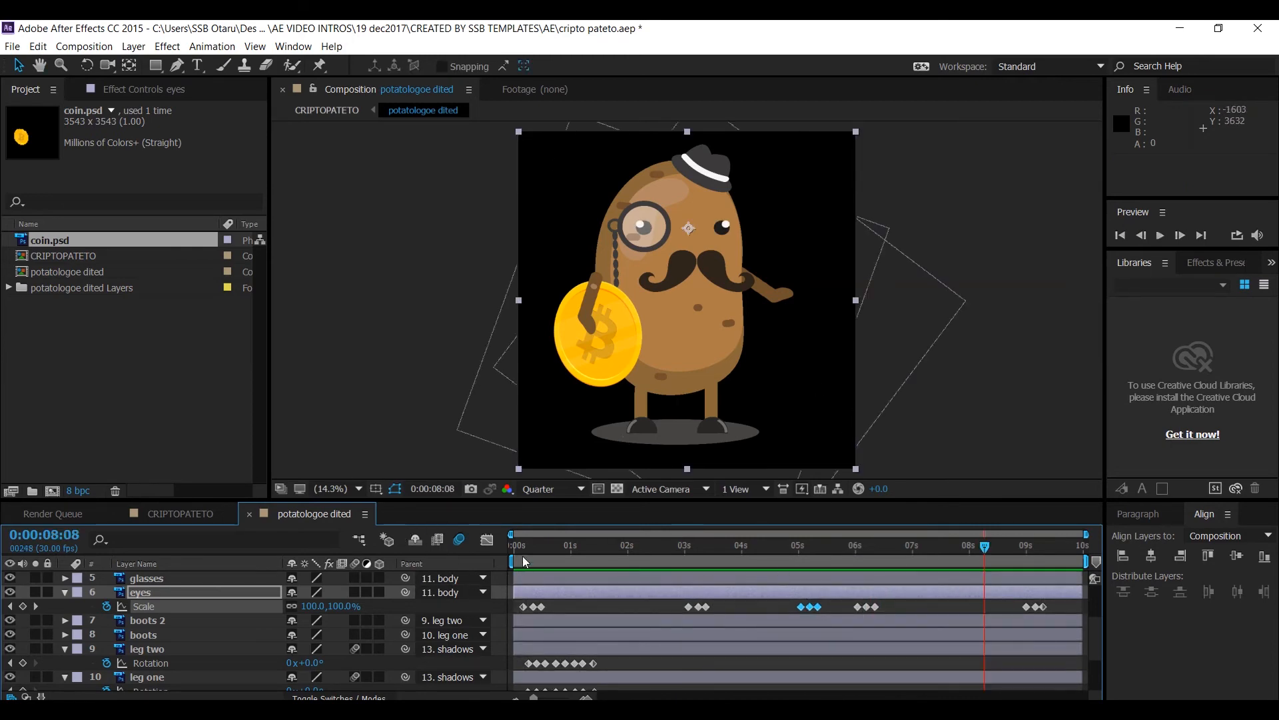
# Scrub the first second of the timeline and examine the keyframed arm, leg and eyes layers in the layer stack
pyautogui.click(537, 546)
pyautogui.moveTo(537, 547); pyautogui.dragTo(578, 563)
pyautogui.scroll(-3, 631, 632)
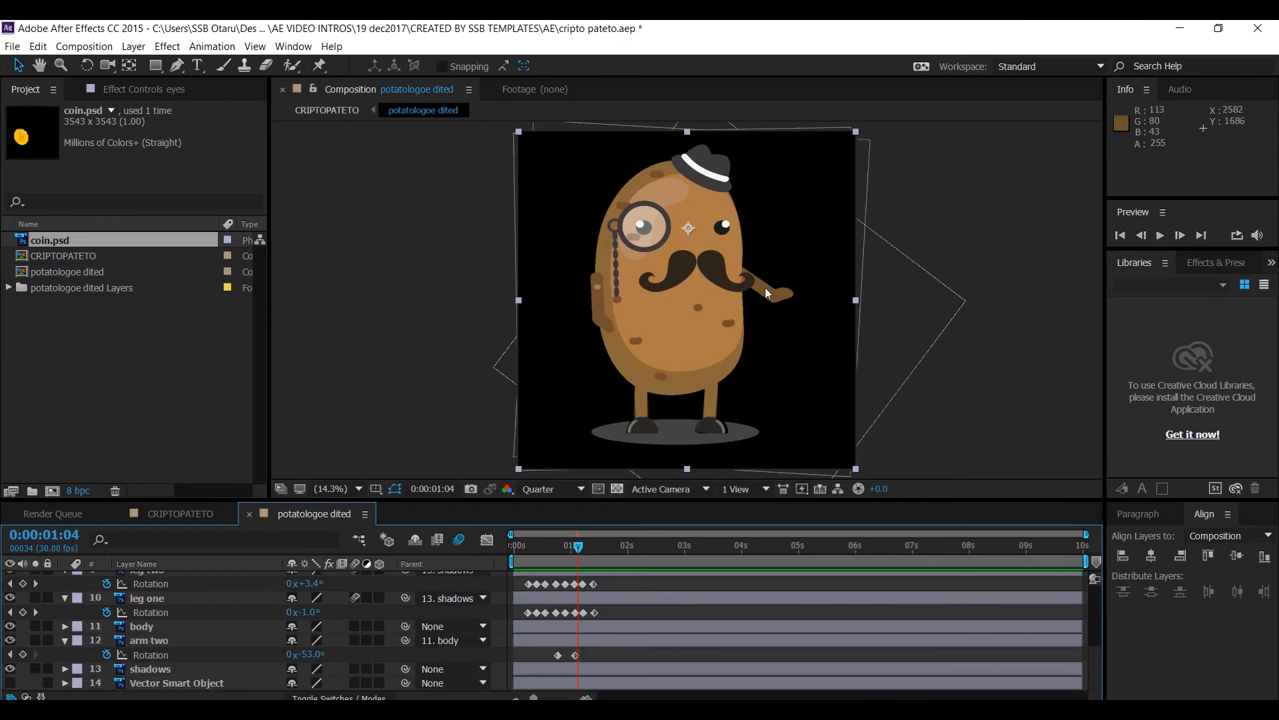
pyautogui.moveTo(535, 549); pyautogui.dragTo(560, 553)
pyautogui.scroll(5, 567, 621)
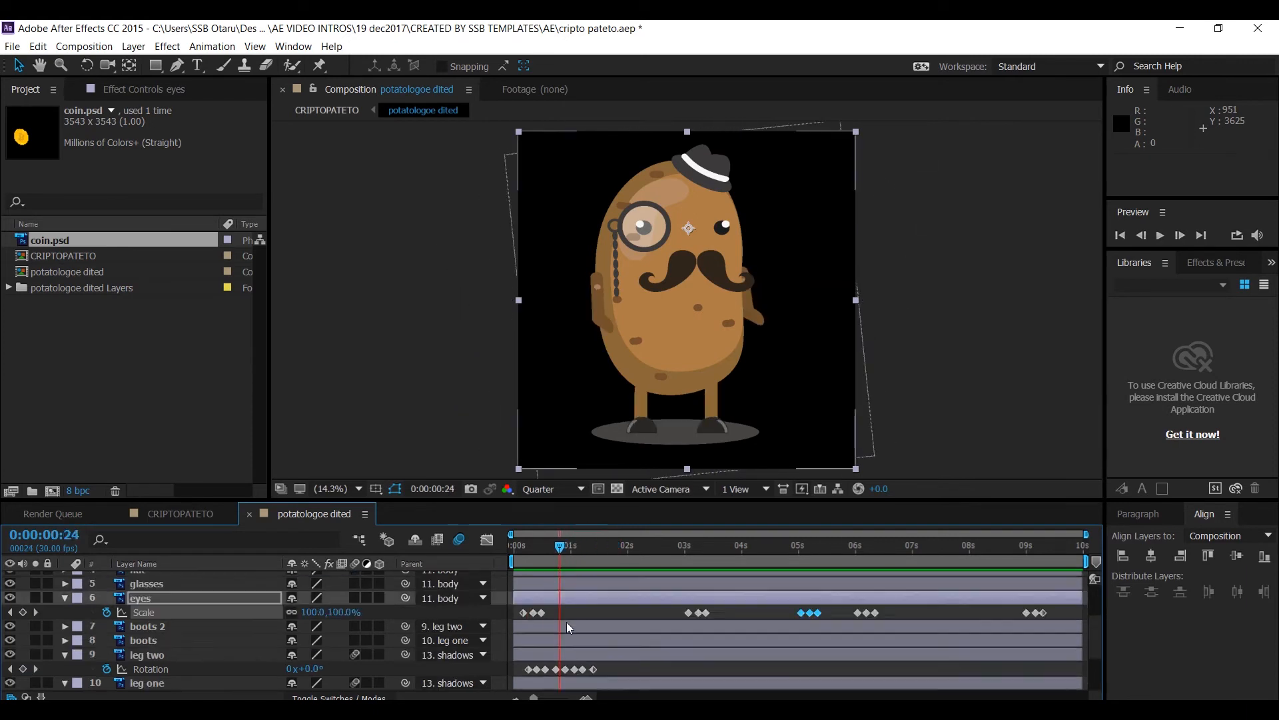
pyautogui.scroll(-2, 566, 622)
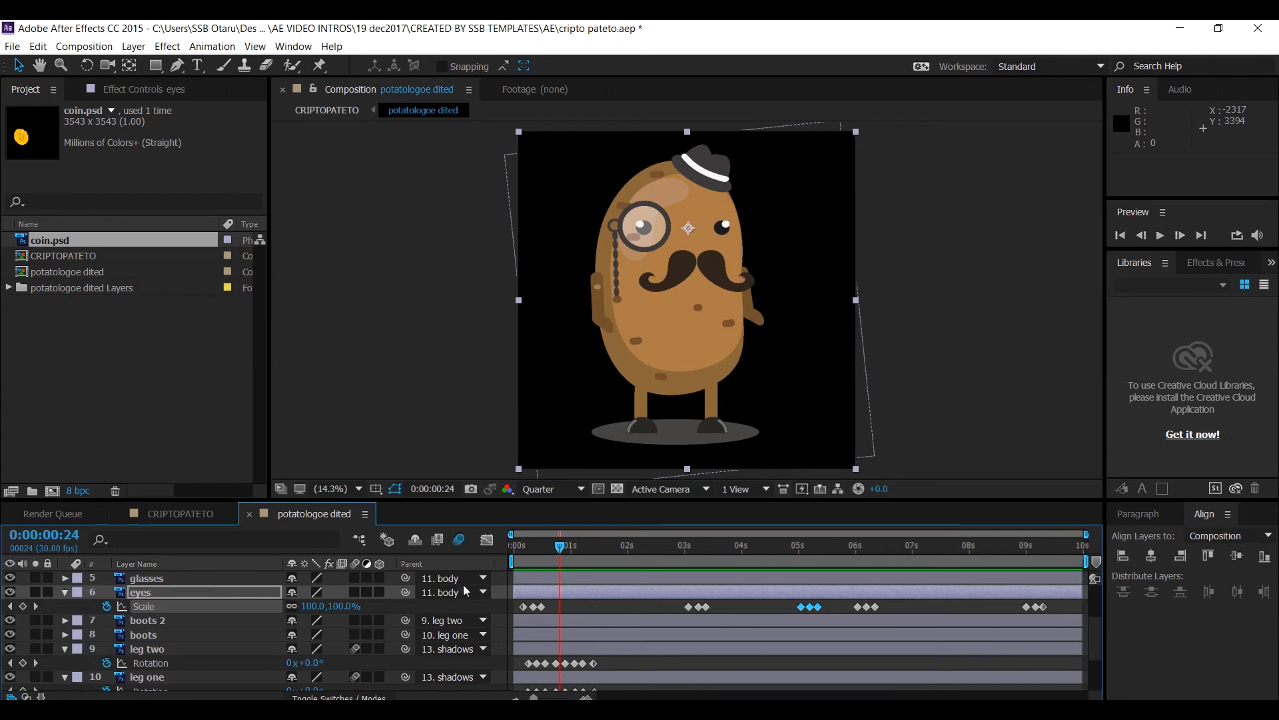
pyautogui.moveTo(530, 548); pyautogui.dragTo(522, 546)
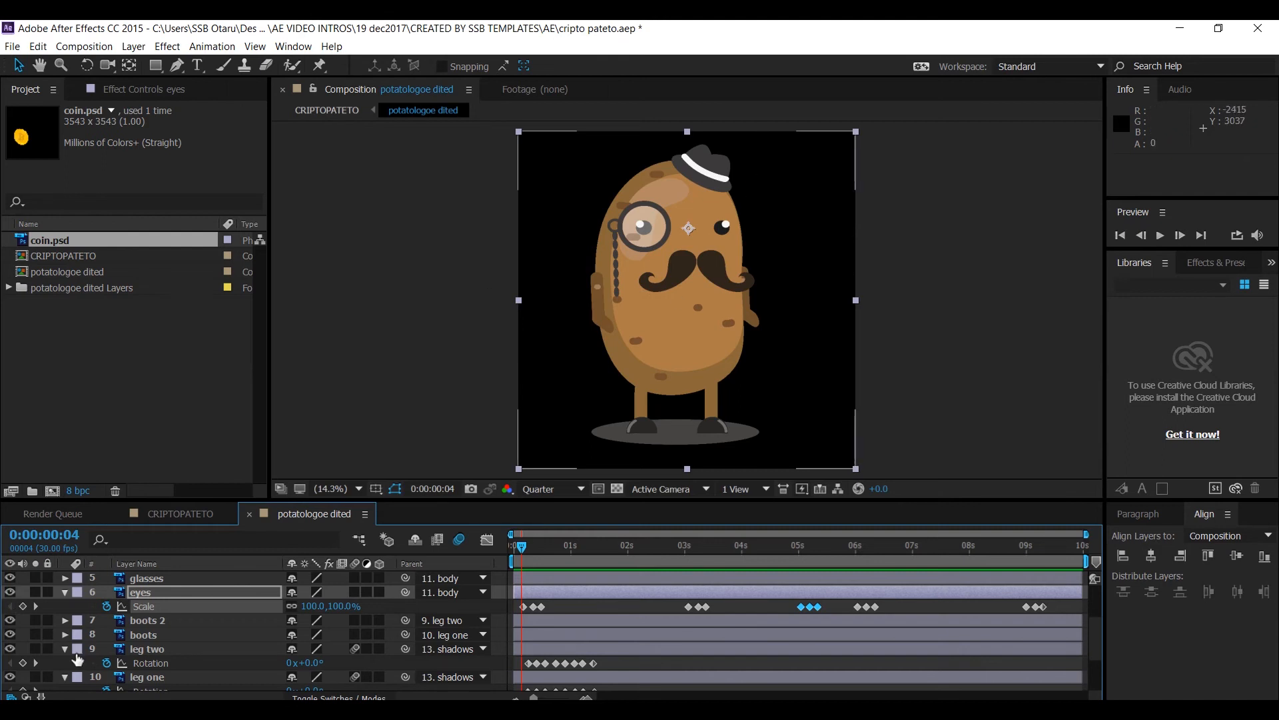
pyautogui.scroll(3, 135, 624)
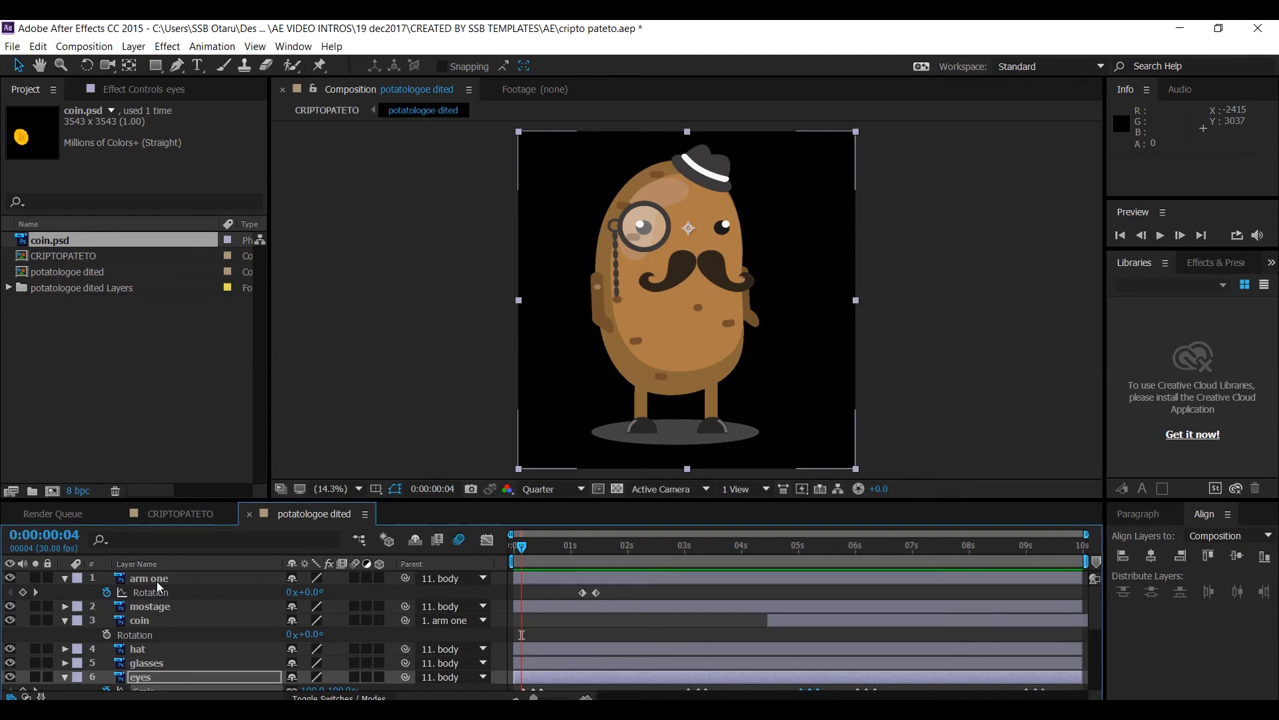
pyautogui.scroll(-1, 158, 610)
pyautogui.scroll(-2, 150, 617)
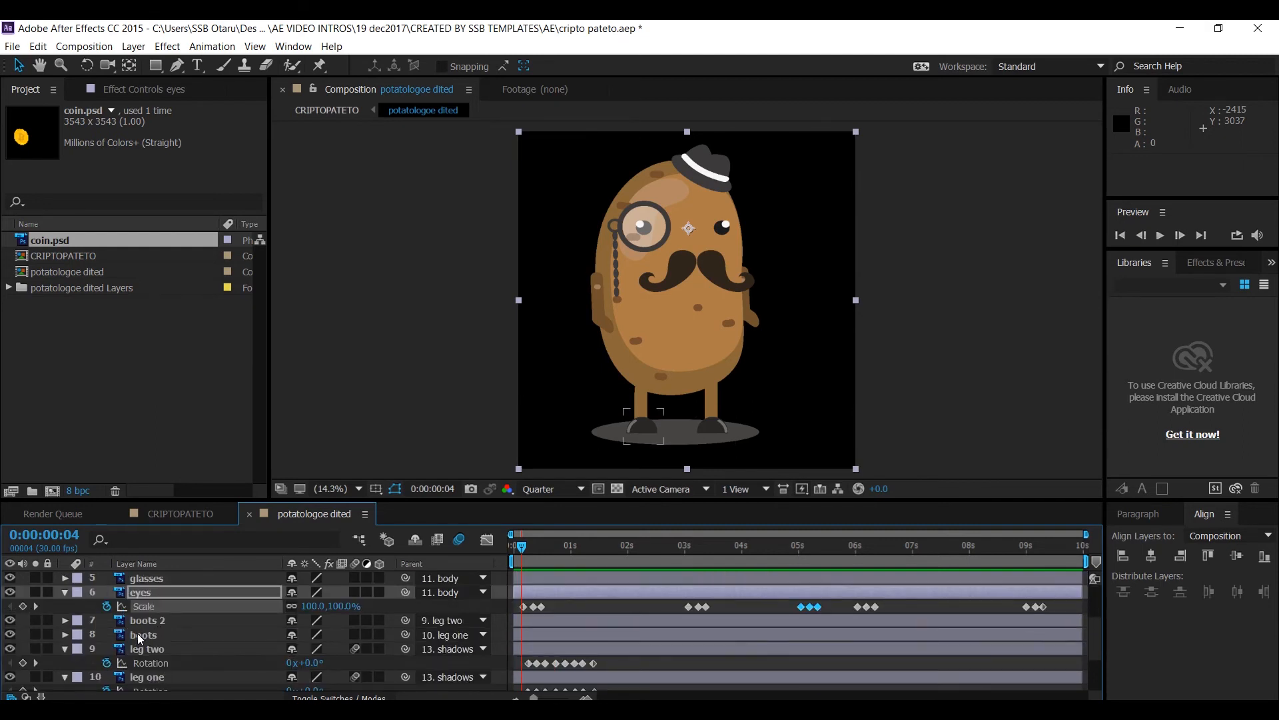
# Duplicate the hat layer and parent the copy to arm one
pyautogui.scroll(3, 153, 617)
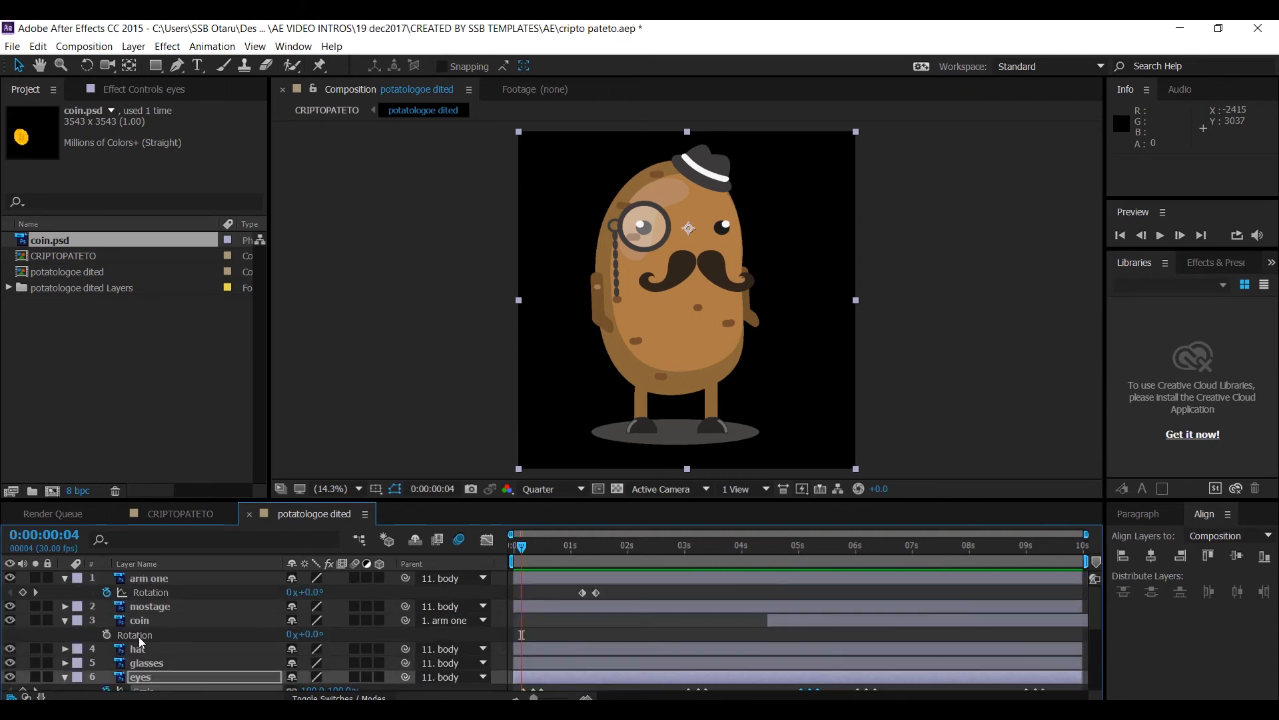
pyautogui.click(147, 652)
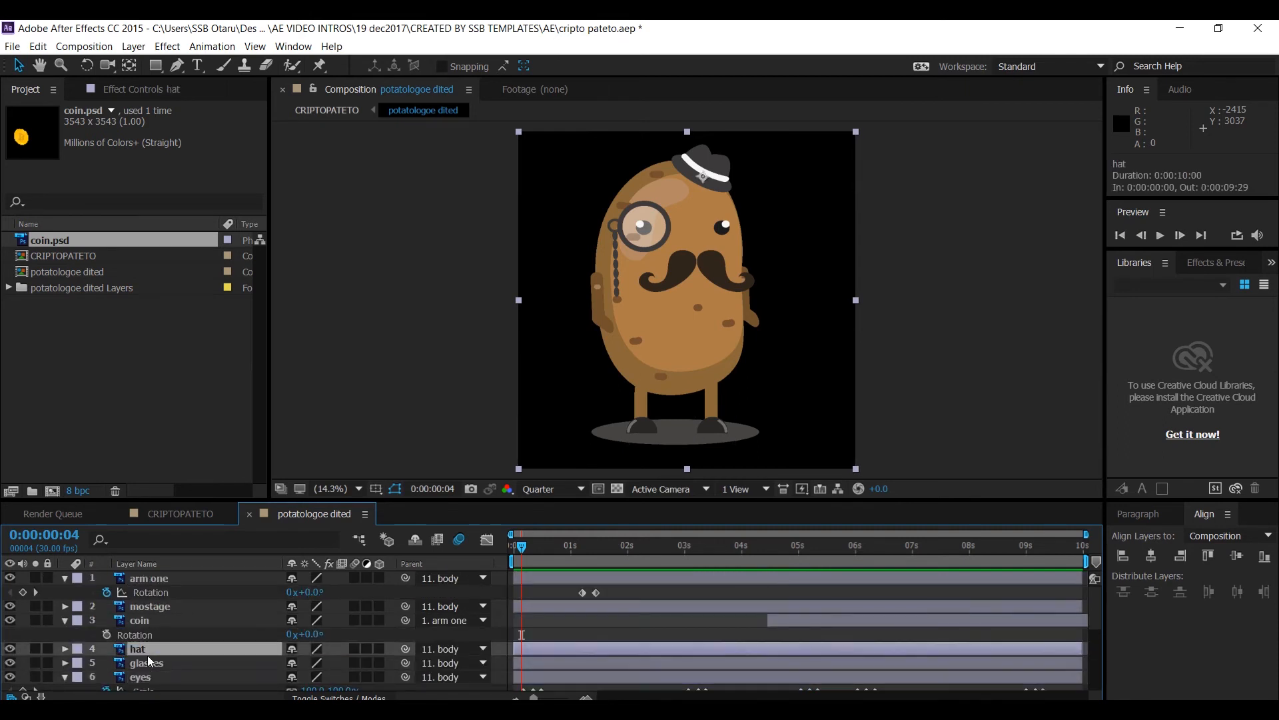
pyautogui.hotkey('ctrl', 'd')
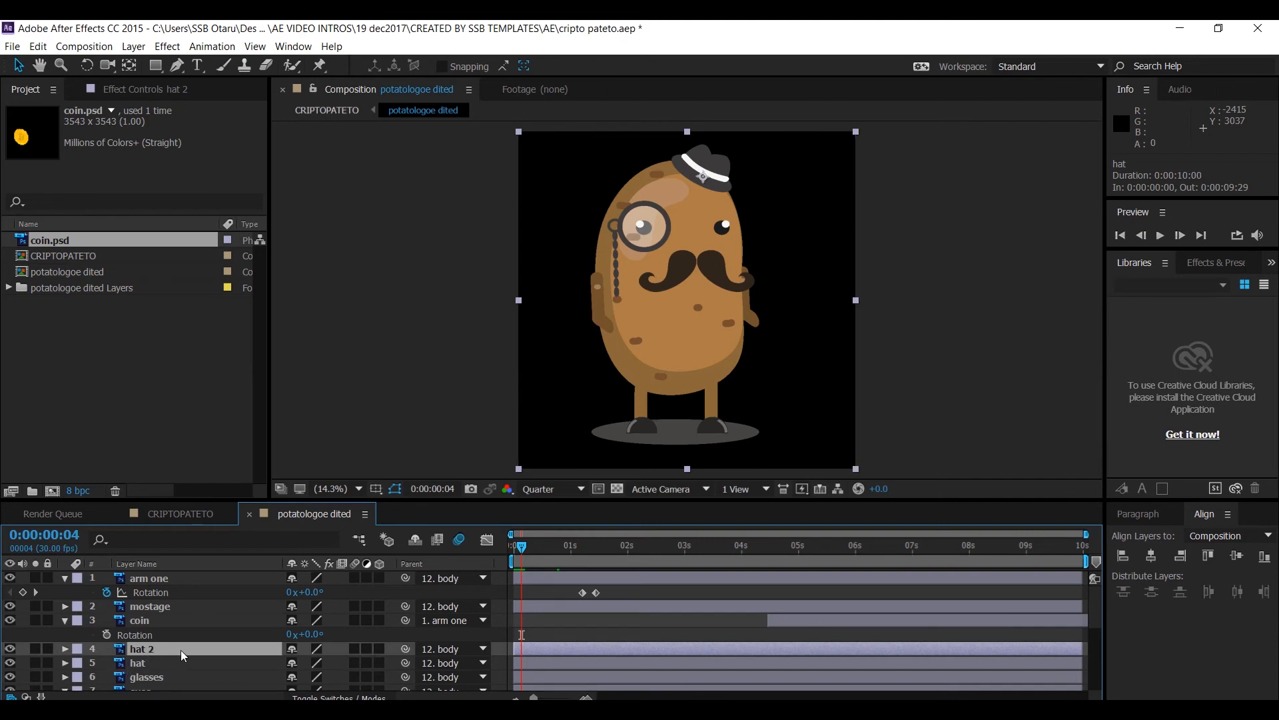
pyautogui.click(181, 650)
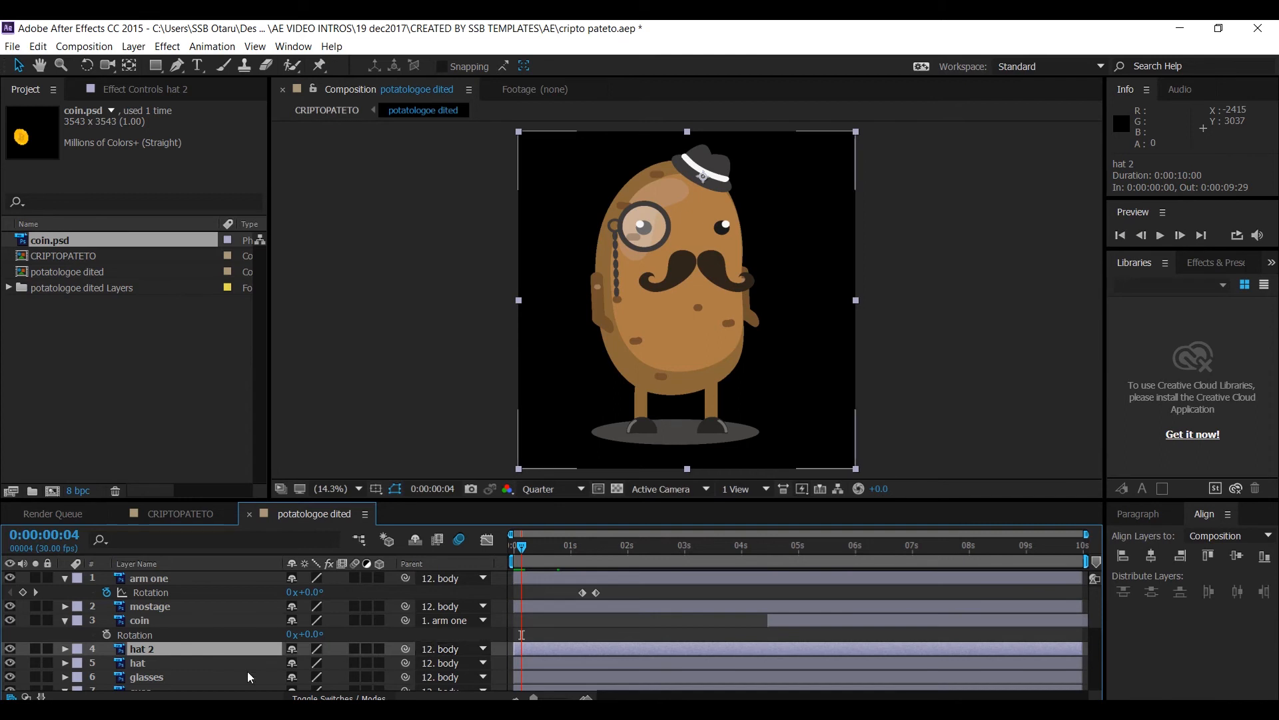
pyautogui.click(319, 698)
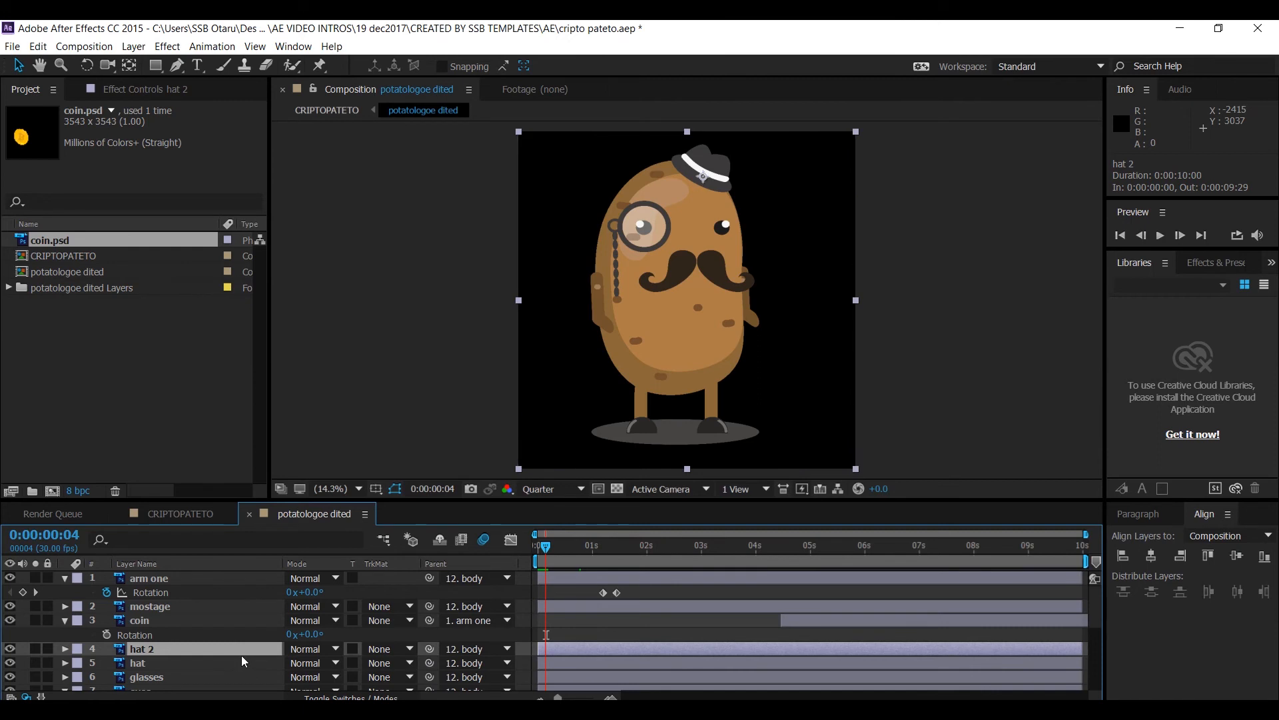
pyautogui.click(506, 653)
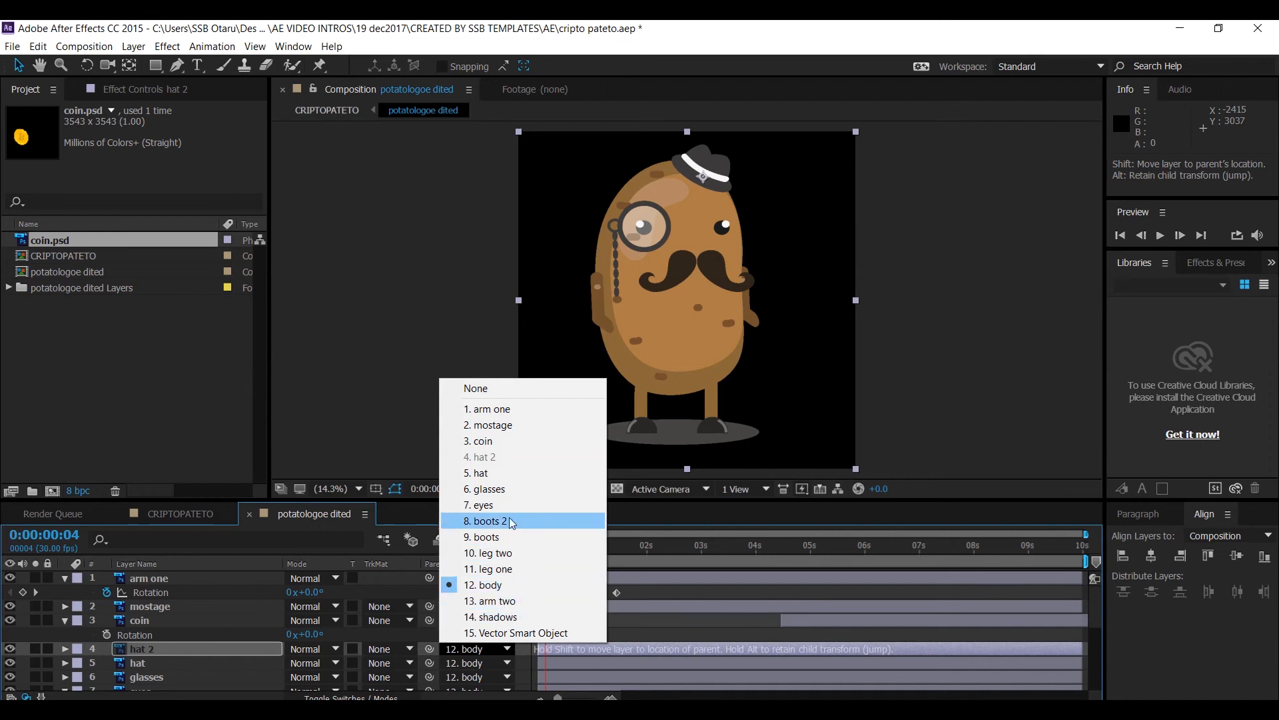
pyautogui.click(512, 409)
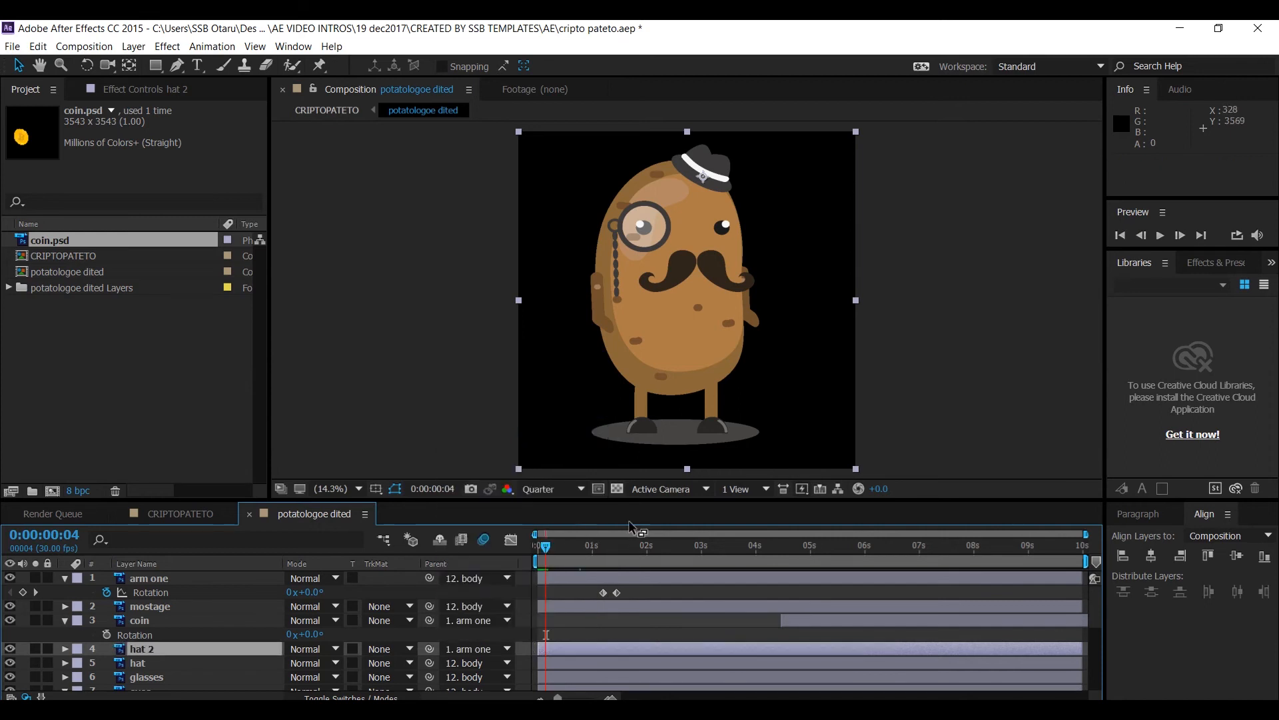
# Move the hat copy down onto the hand of arm one, at Position 1204.5, 2163.5
pyautogui.click(142, 651)
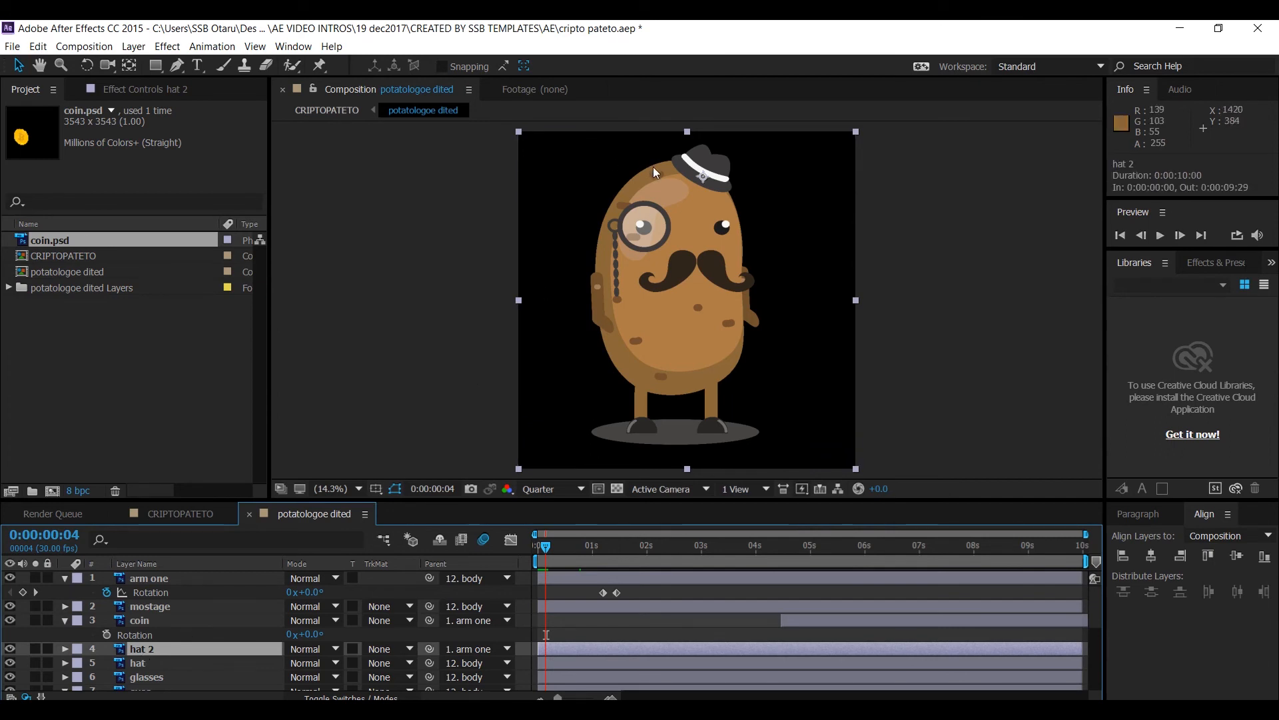
pyautogui.moveTo(703, 176); pyautogui.dragTo(632, 338)
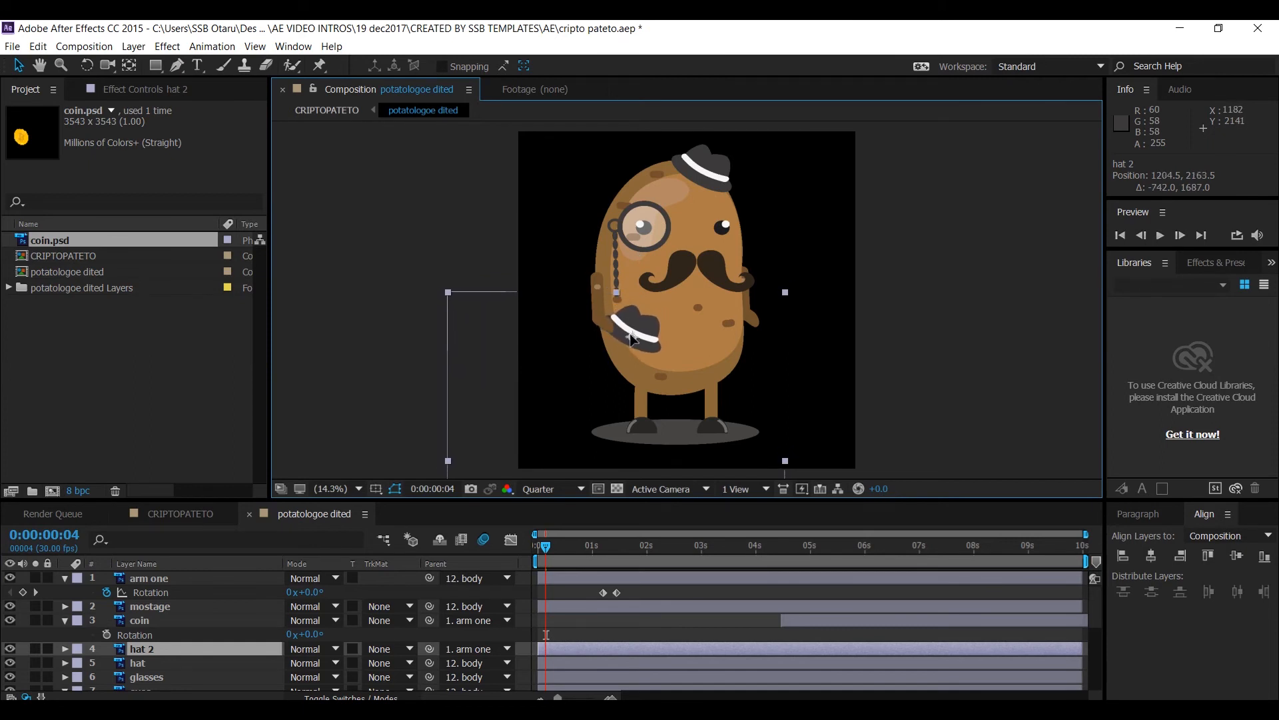
pyautogui.press('Return')
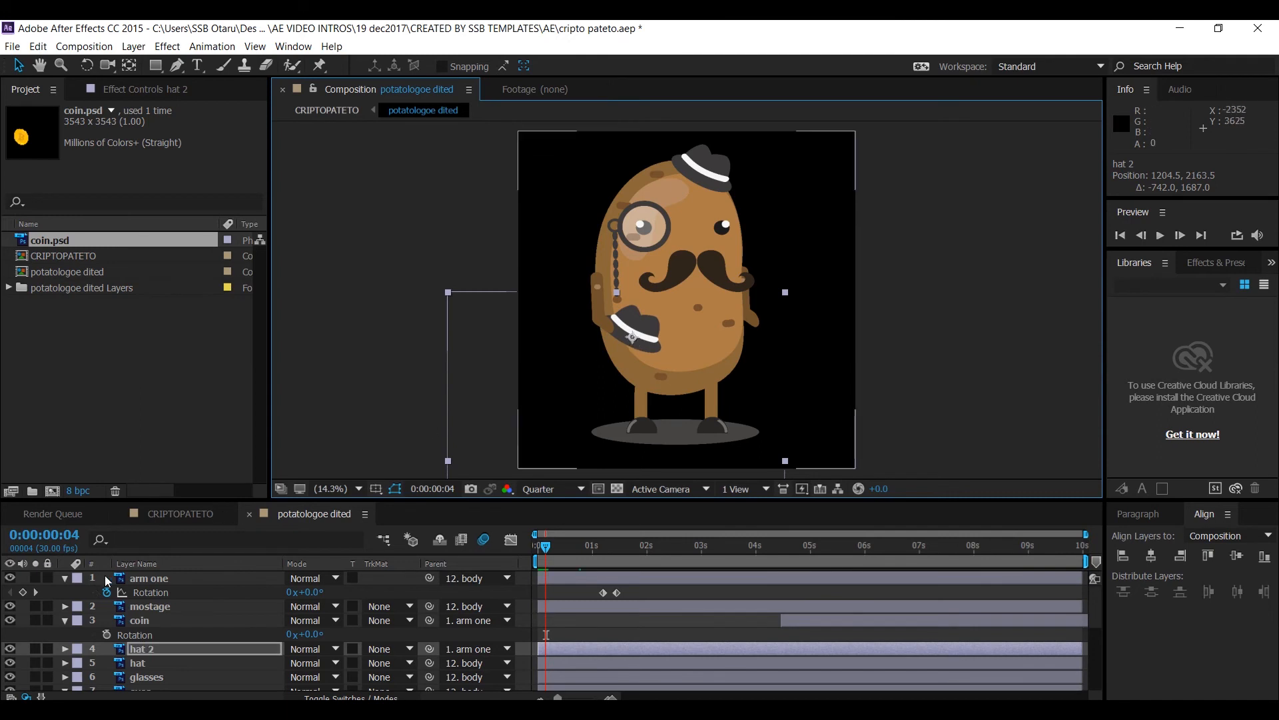
# Move the hat 2 layer to the top of the layer stack and set its rotation to 38°
pyautogui.moveTo(162, 645); pyautogui.dragTo(167, 570)
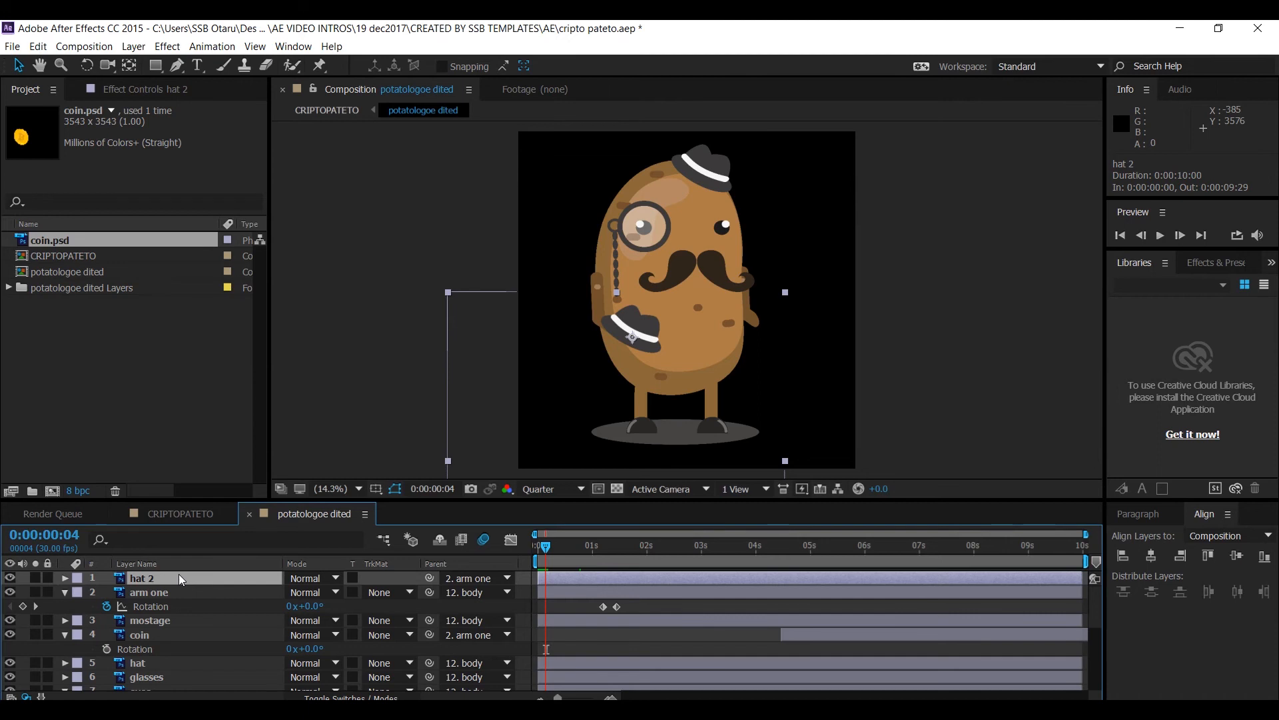
pyautogui.press('r')
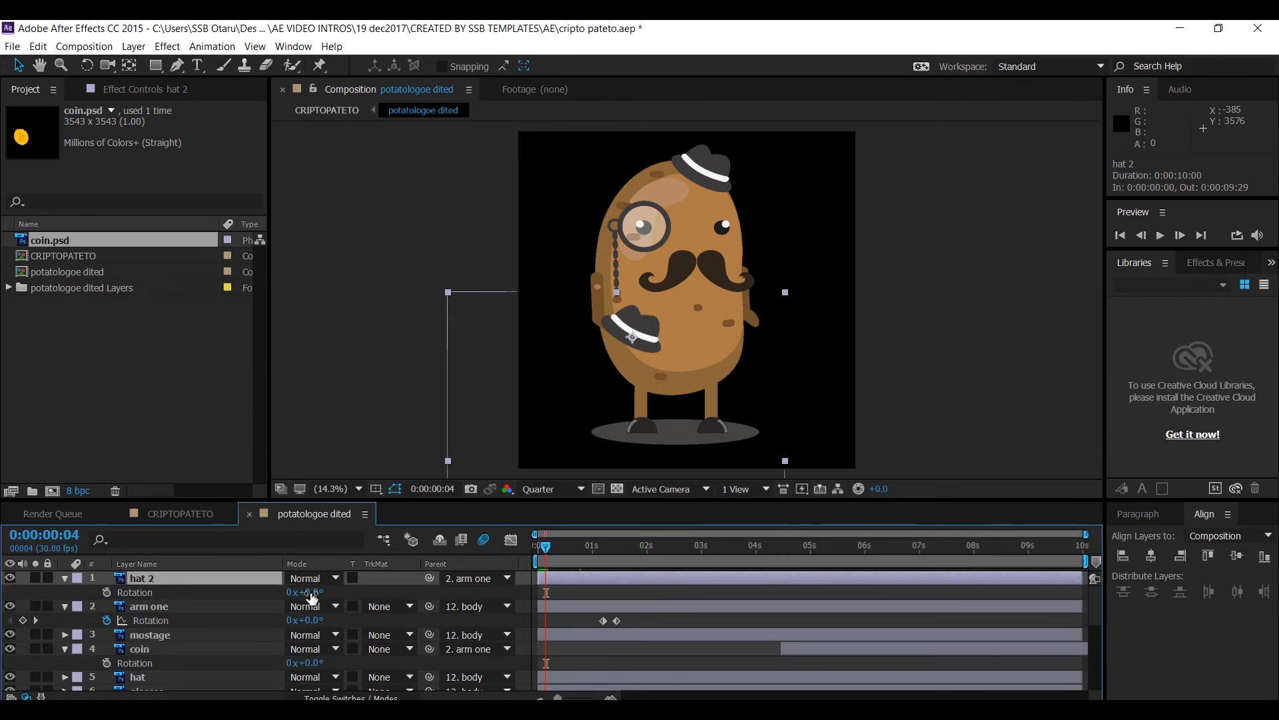
pyautogui.moveTo(307, 592); pyautogui.dragTo(363, 613)
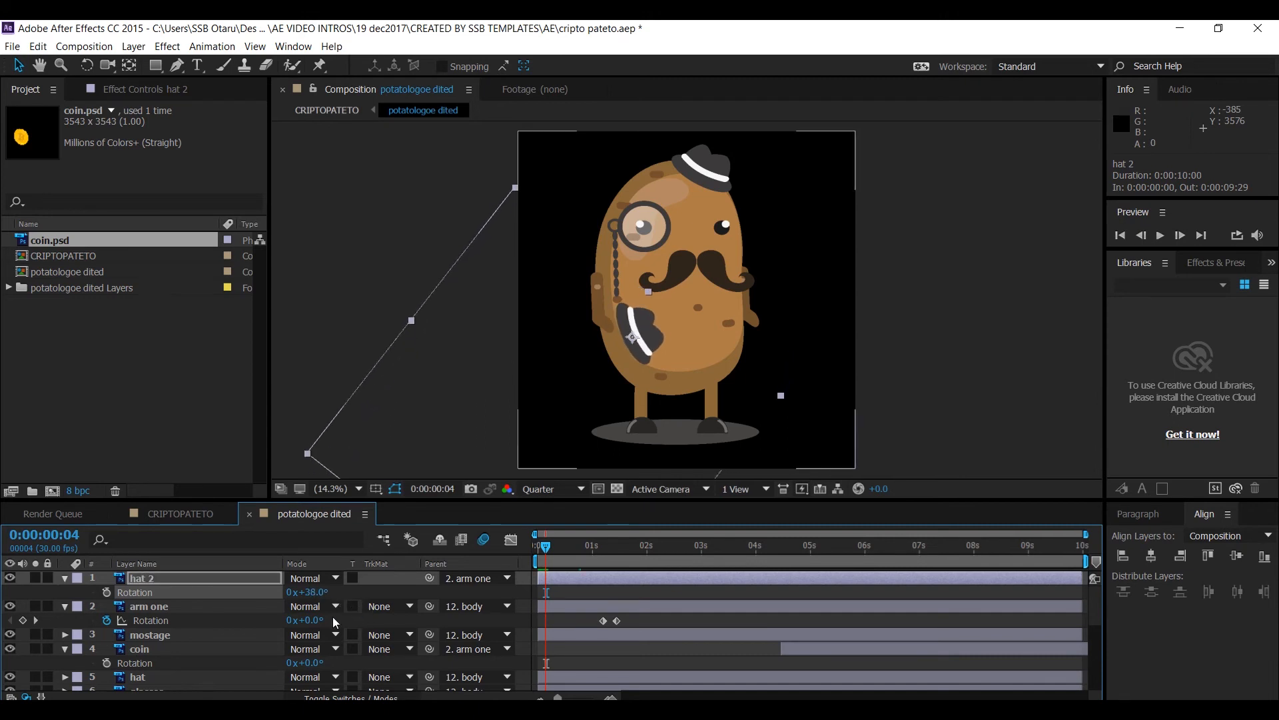
# Move hat 2's anchor point to the brim's upper end, place the hat in arm one's hand at Position 994.5, 2009.5, and scrub to 0:00:02:02
pyautogui.press('y')
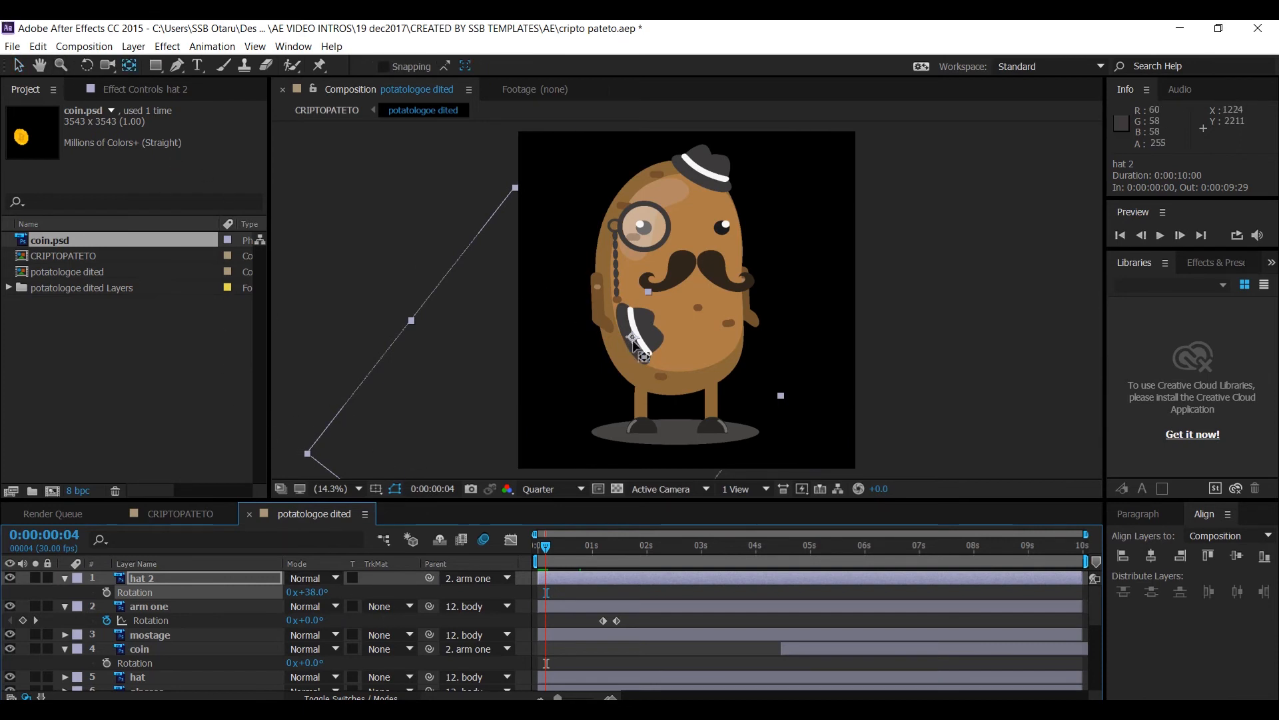
pyautogui.moveTo(639, 334); pyautogui.dragTo(627, 318)
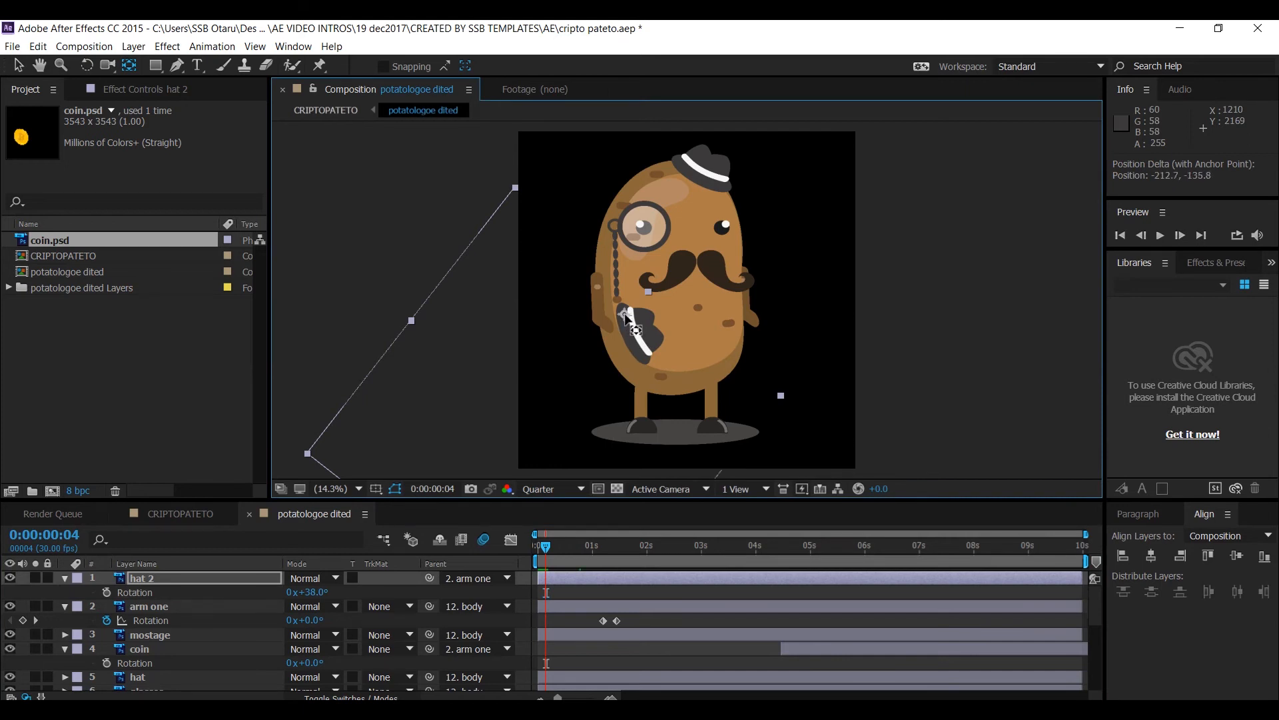
pyautogui.moveTo(627, 317); pyautogui.dragTo(623, 314)
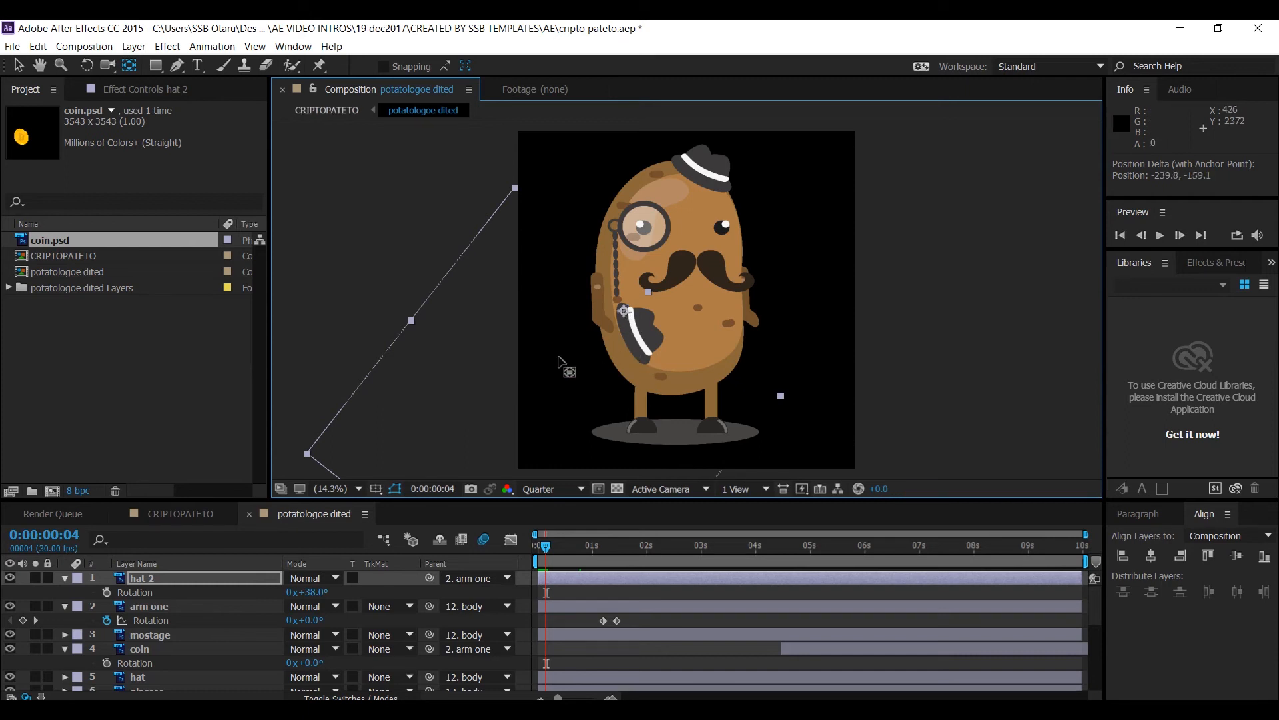
pyautogui.press('v')
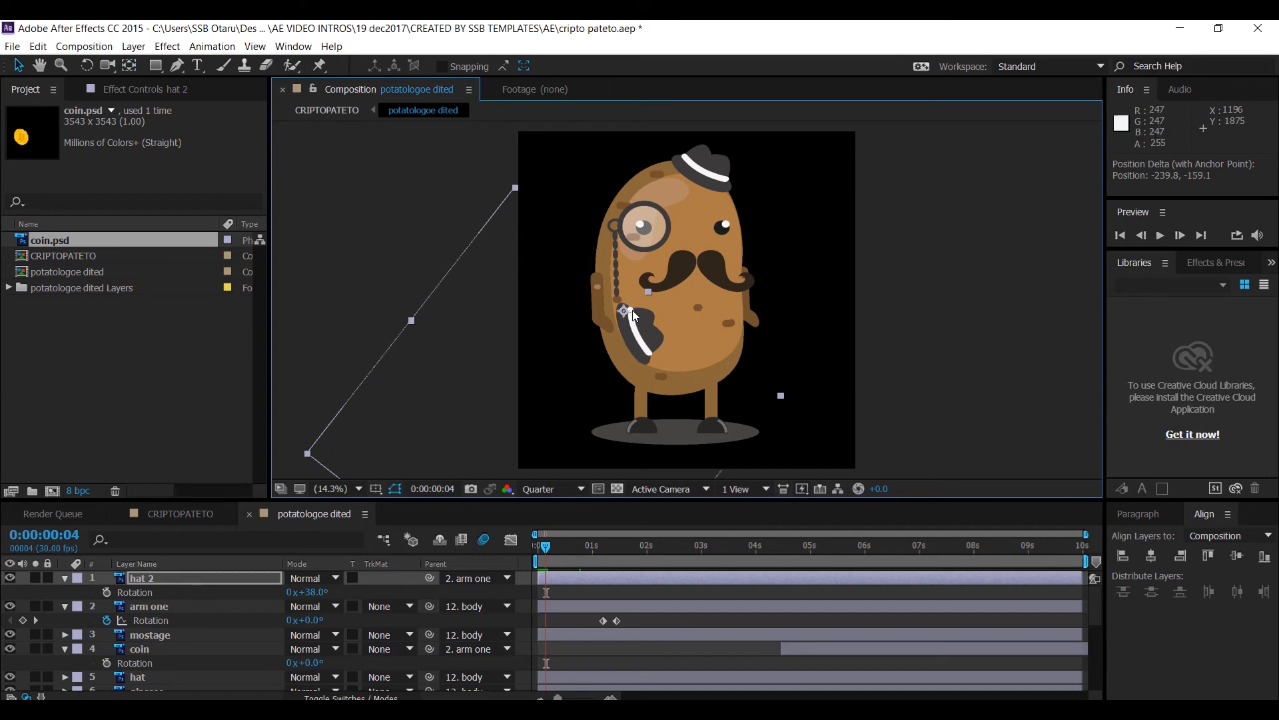
pyautogui.moveTo(623, 310); pyautogui.dragTo(612, 321)
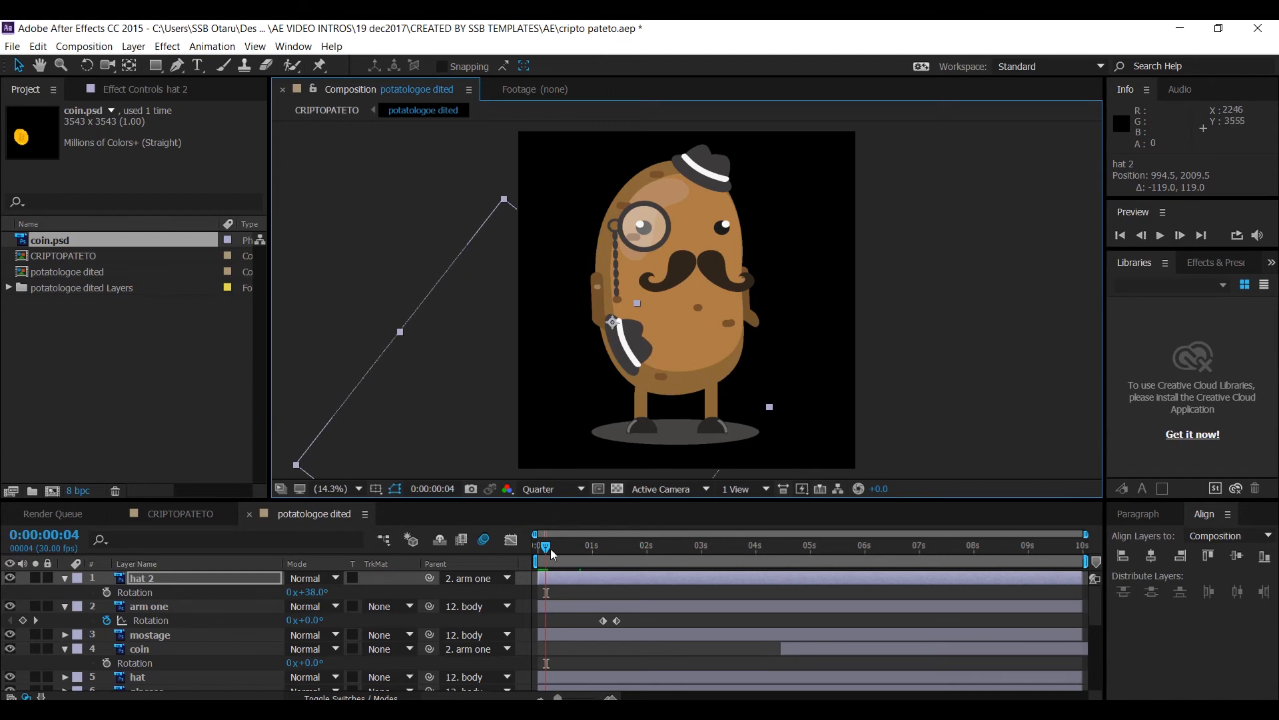
pyautogui.moveTo(550, 549); pyautogui.dragTo(657, 548)
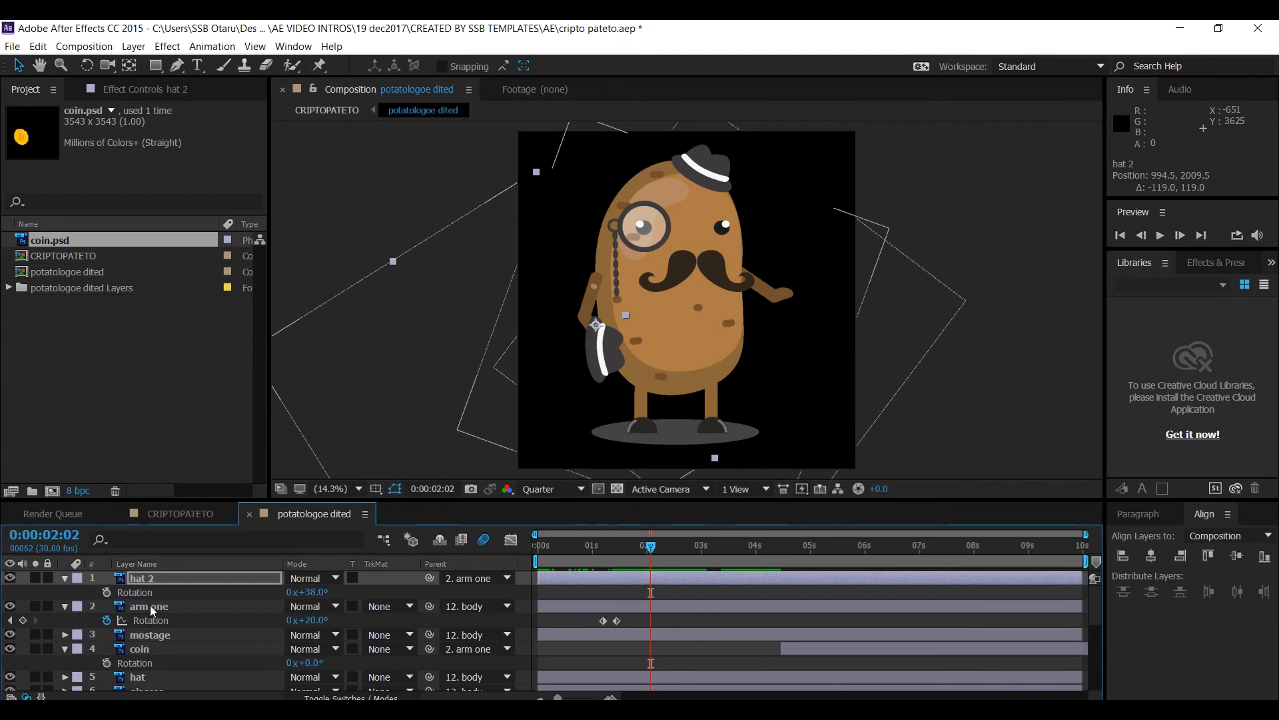
# Trim the start of the original hat layer to 0:00:07:24 and save the project
pyautogui.scroll(-1, 152, 609)
pyautogui.click(155, 638)
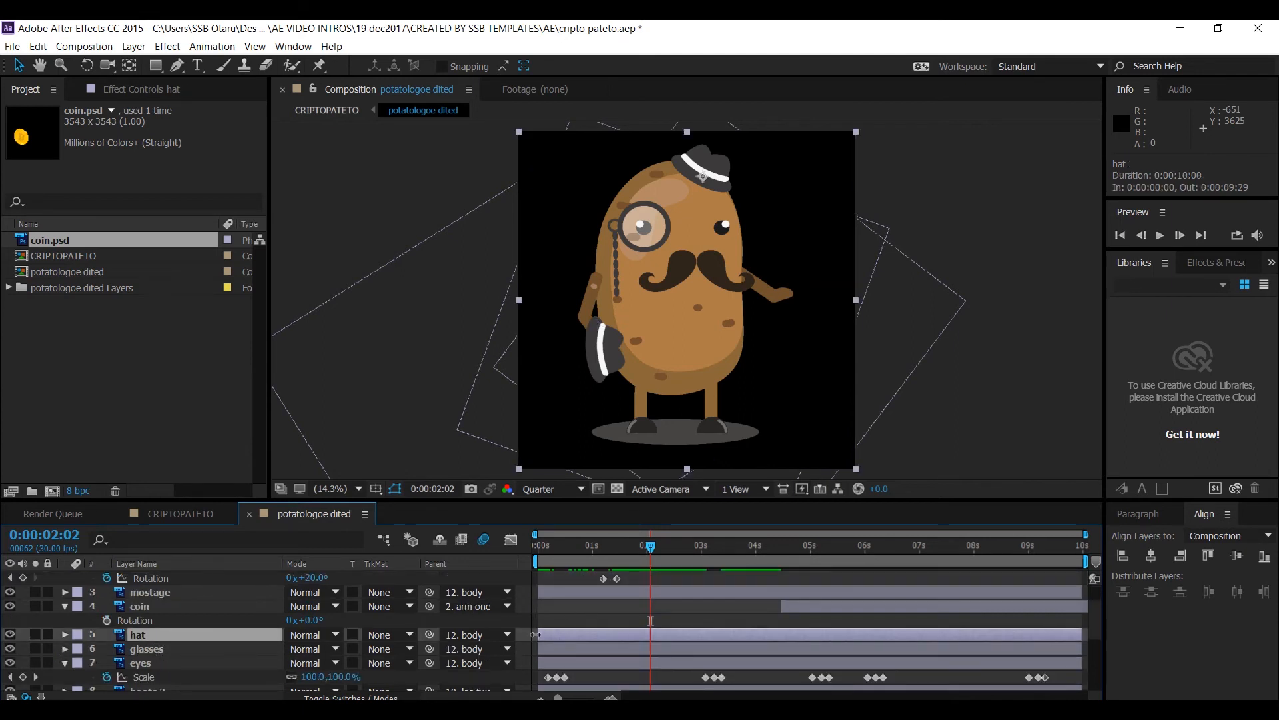
pyautogui.moveTo(535, 635); pyautogui.dragTo(961, 619)
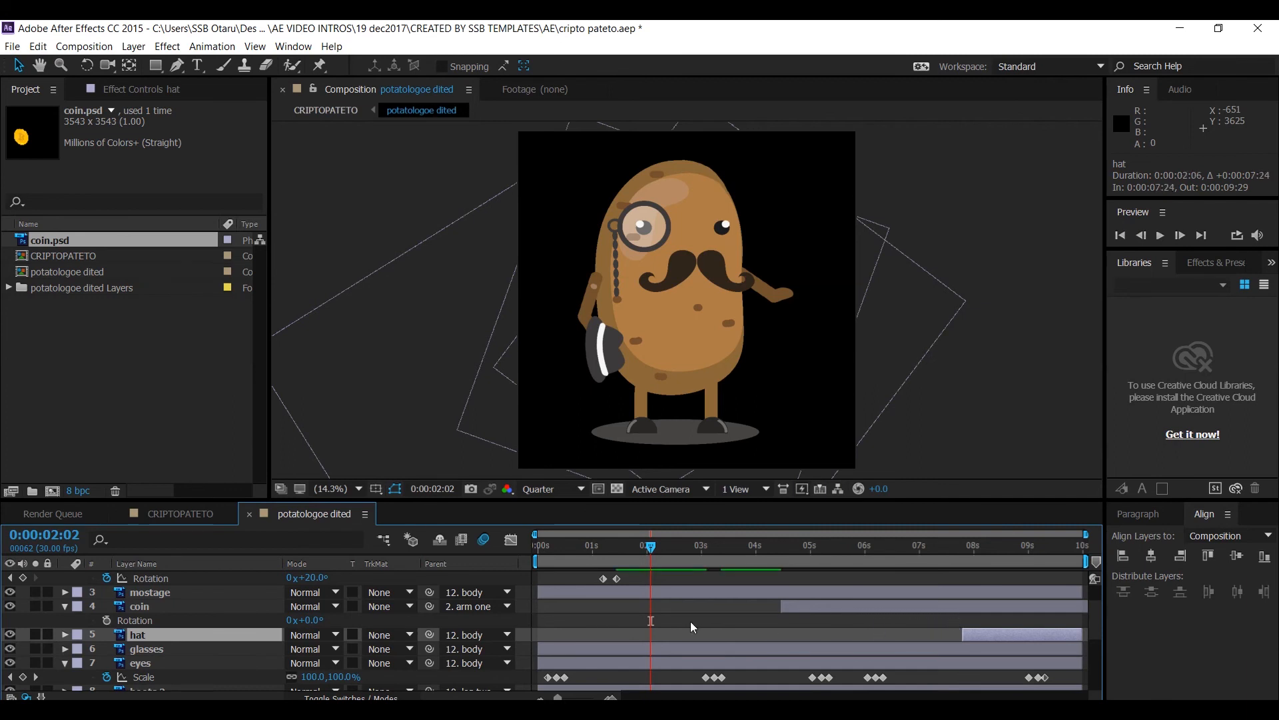
pyautogui.hotkey('ctrl', 's')
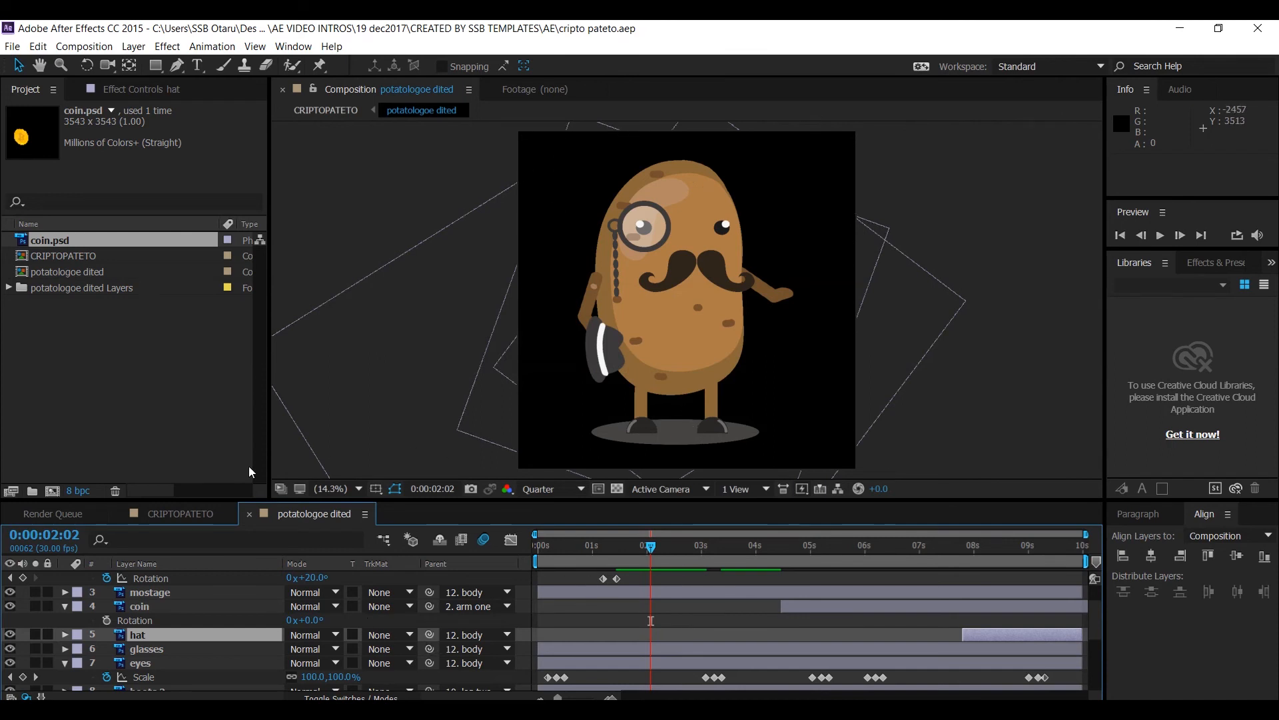
# Preview the CRIPTOPATETO composition at Quarter resolution with the work area ending at 0:00:02:07
pyautogui.click(181, 514)
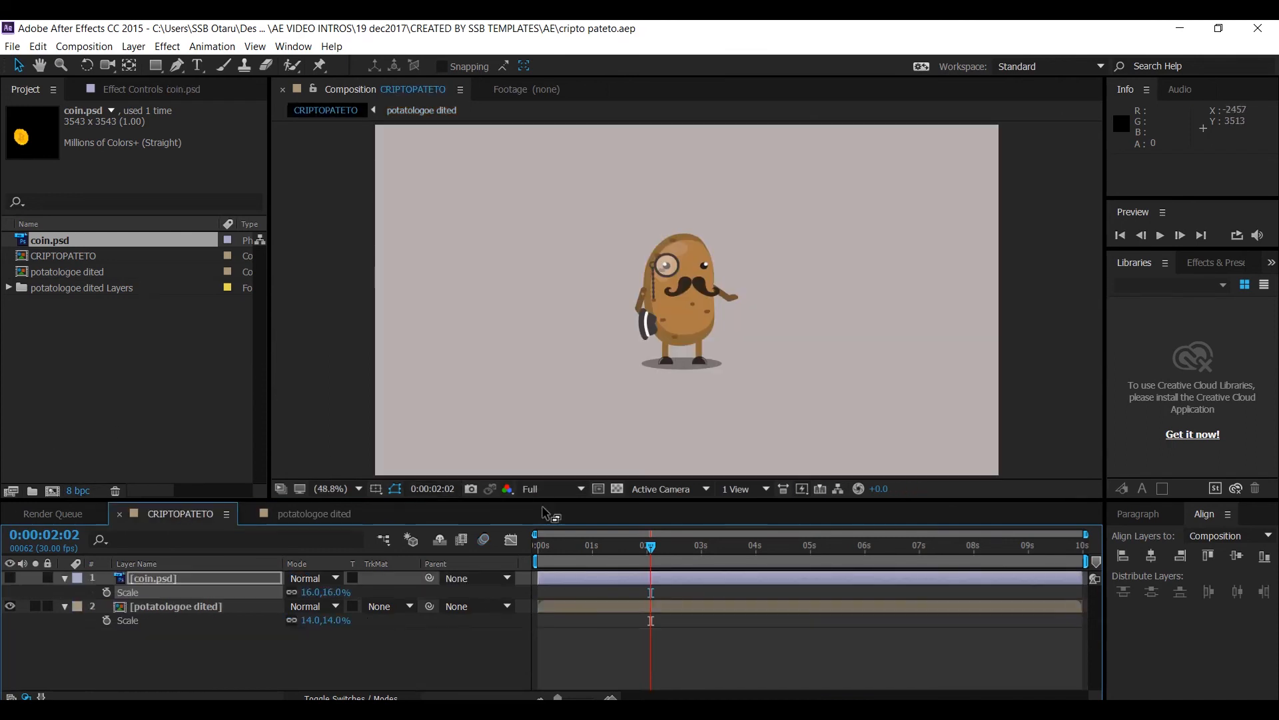
pyautogui.press('space')
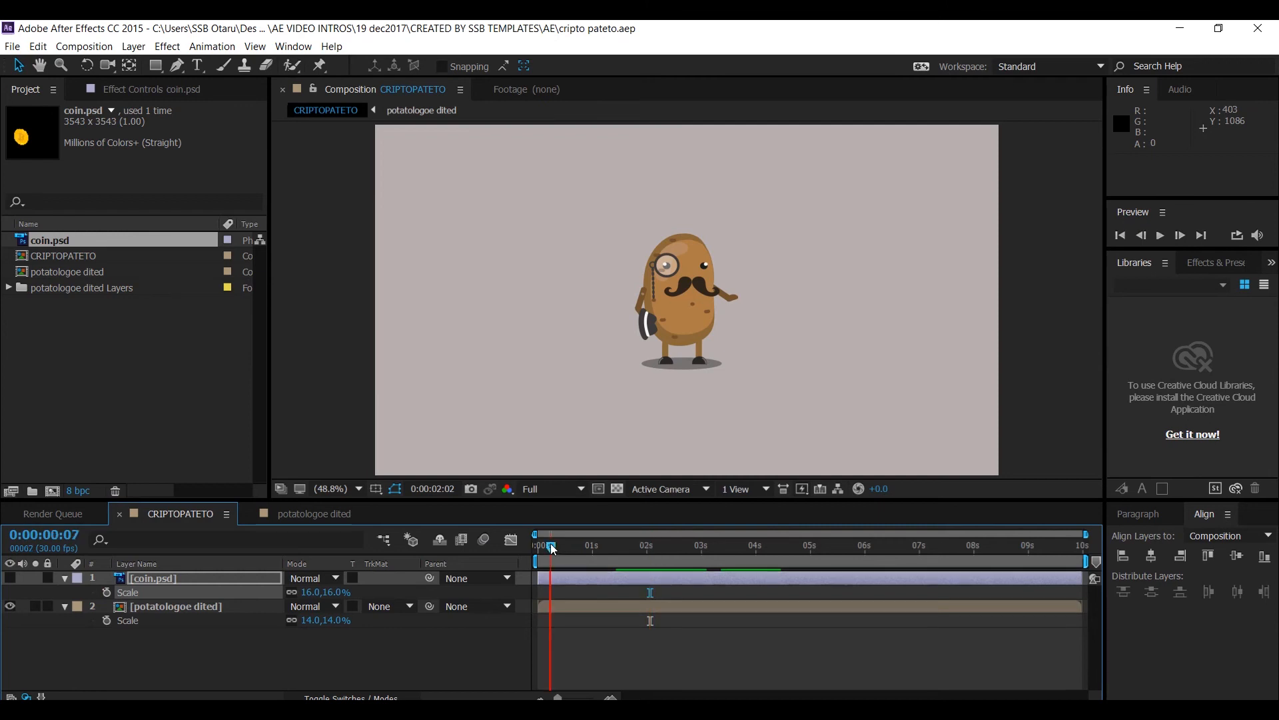
pyautogui.click(526, 491)
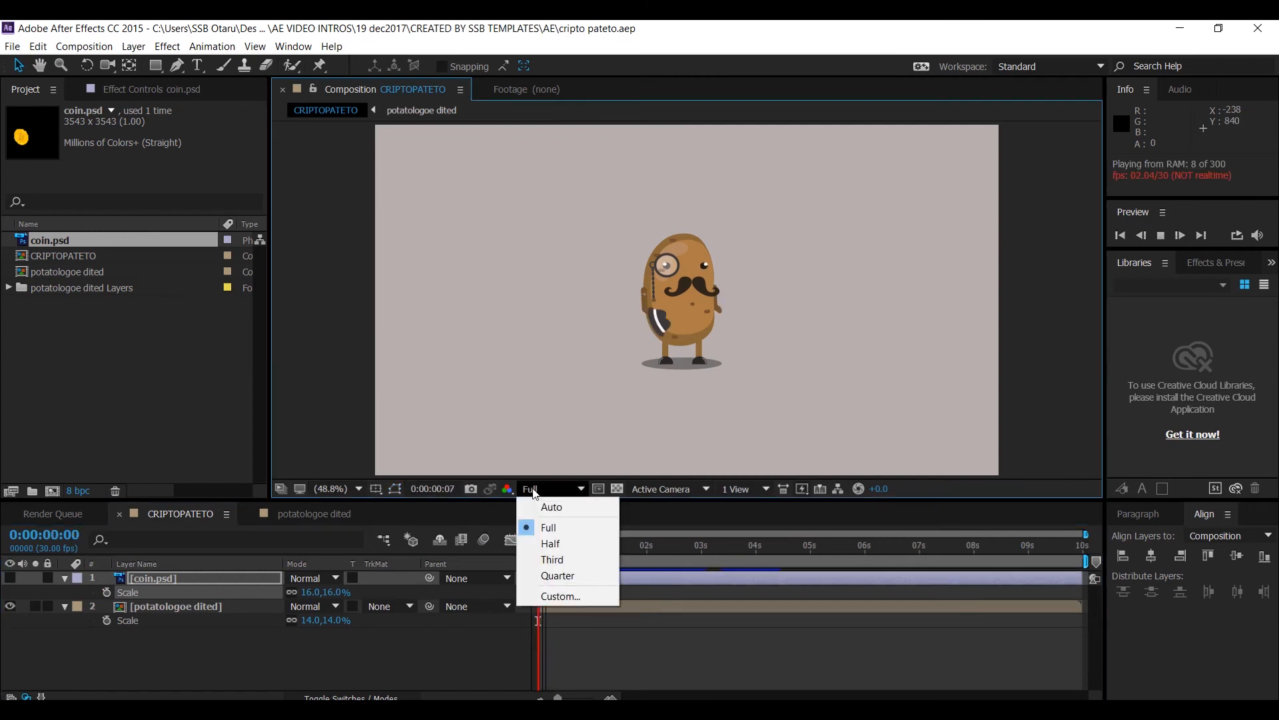
pyautogui.click(554, 574)
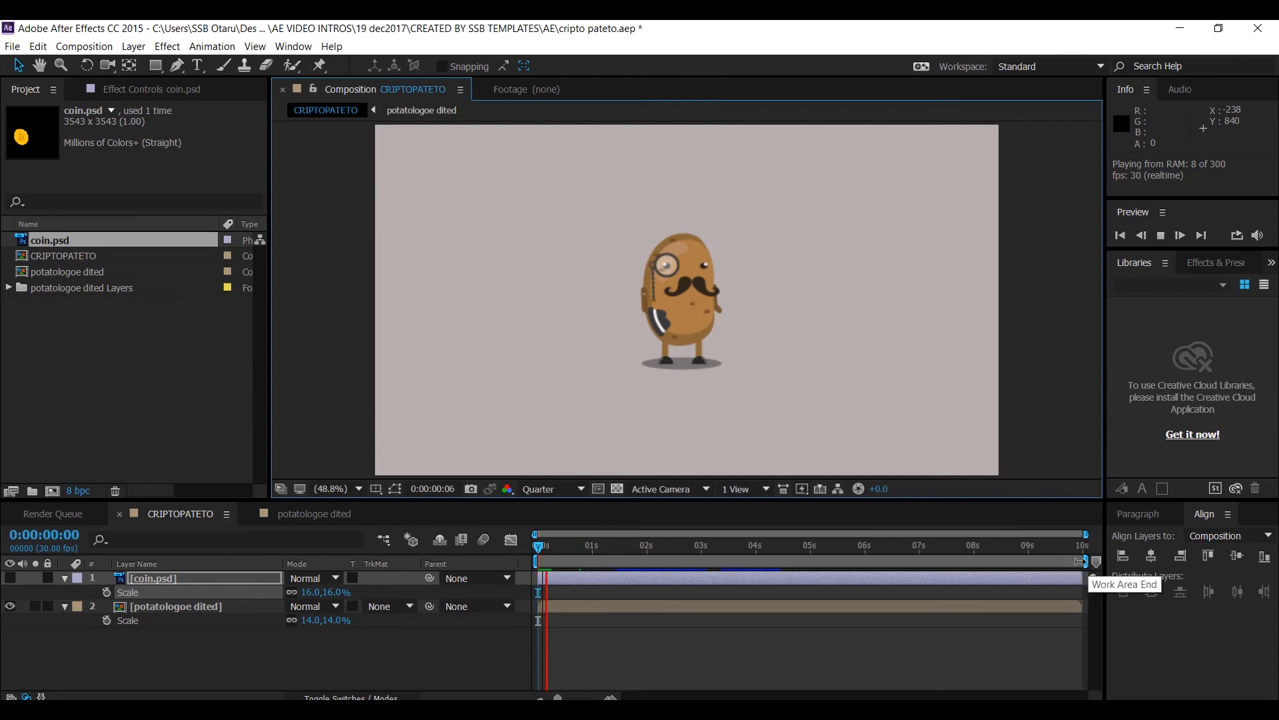
pyautogui.moveTo(1081, 565); pyautogui.dragTo(655, 572)
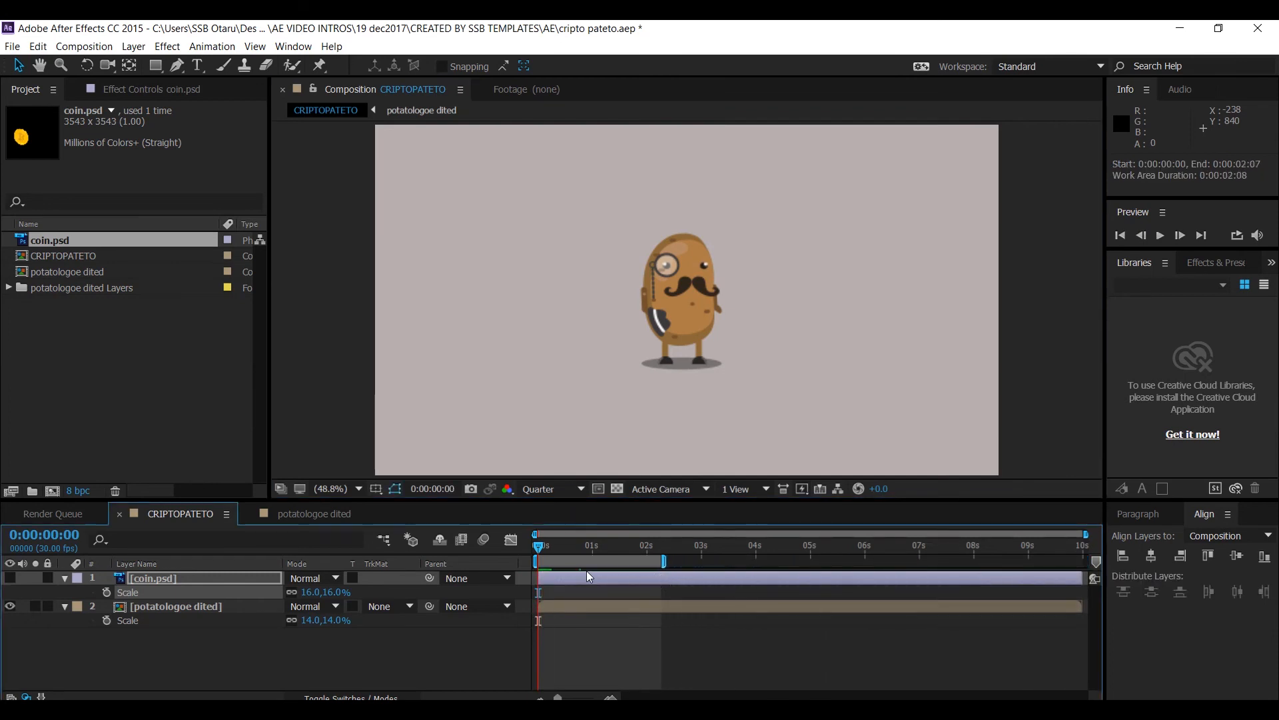
pyautogui.press('space')
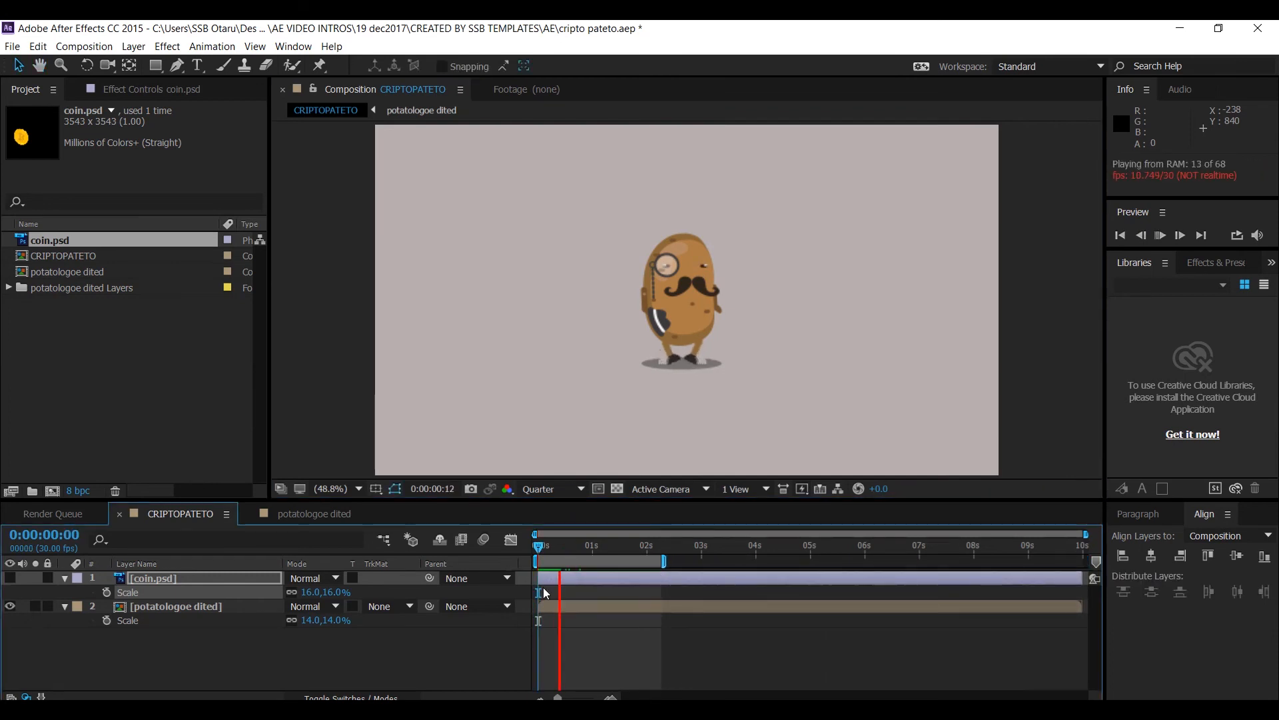
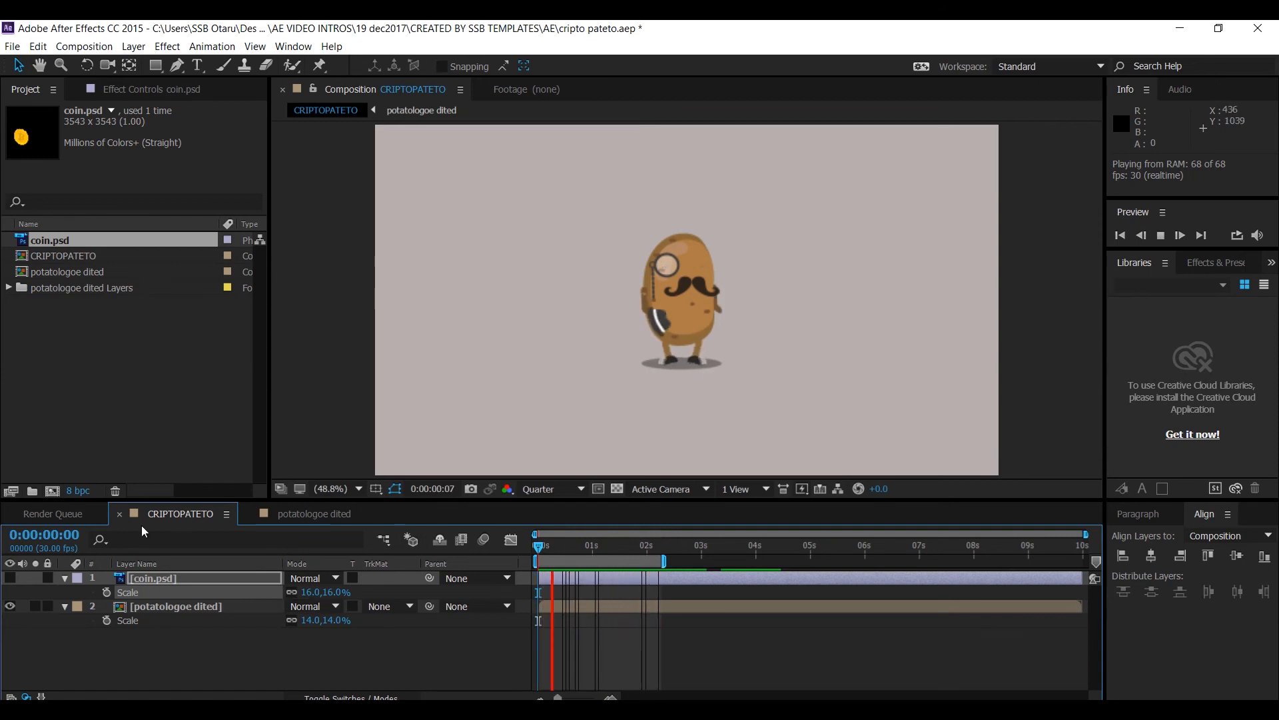
# In the potatologoe dited composition, draw a red ellipse shape about 280 px high over the shadow under the feet, with no layer selected
pyautogui.click(318, 512)
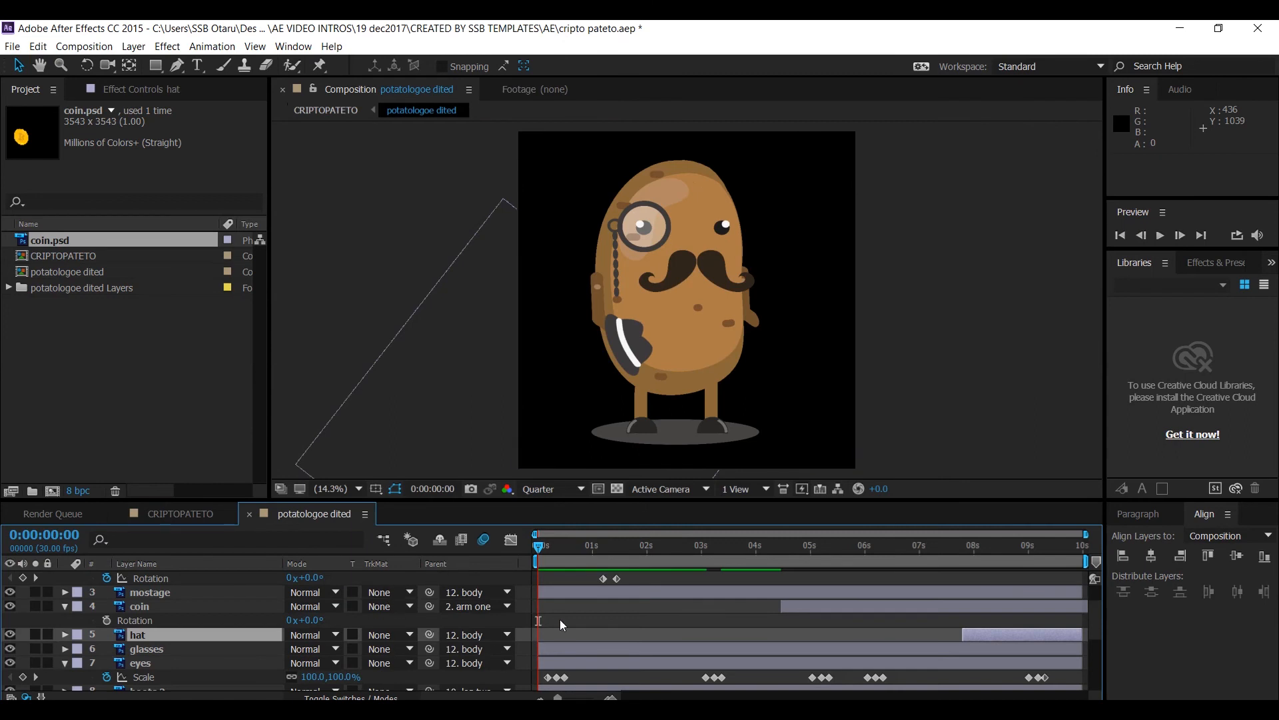
pyautogui.scroll(-5, 600, 613)
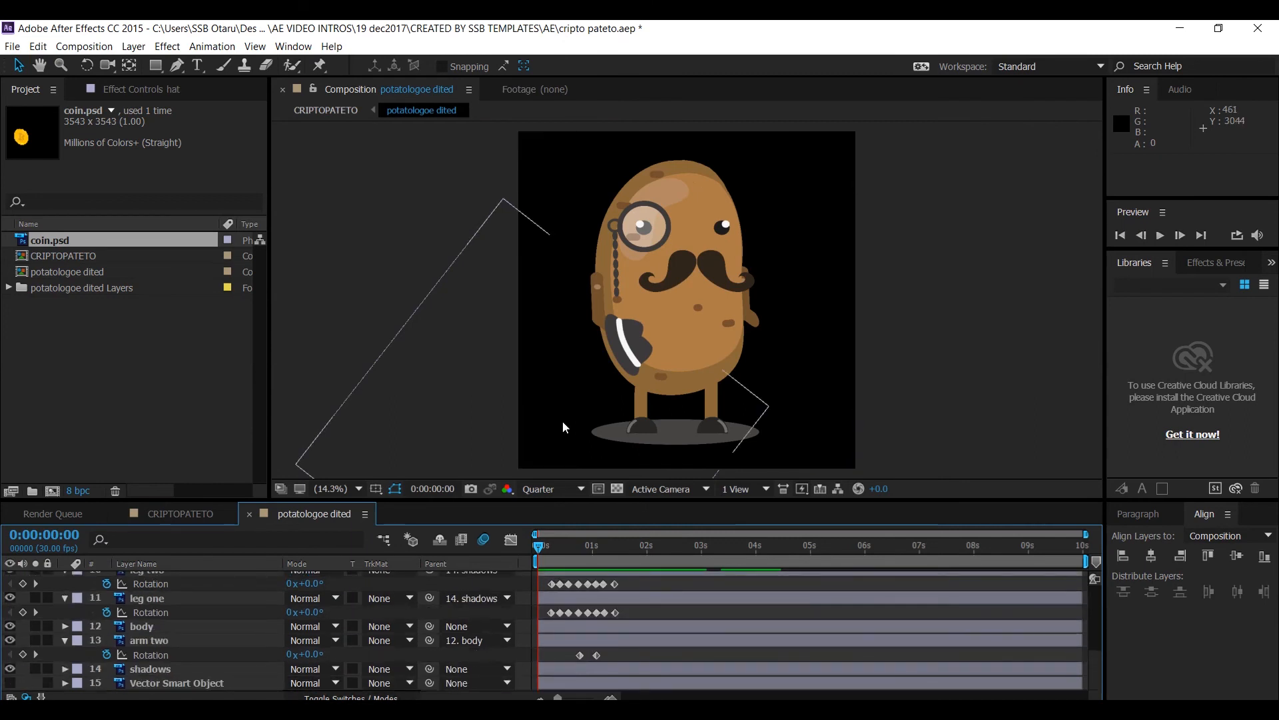
pyautogui.click(88, 355)
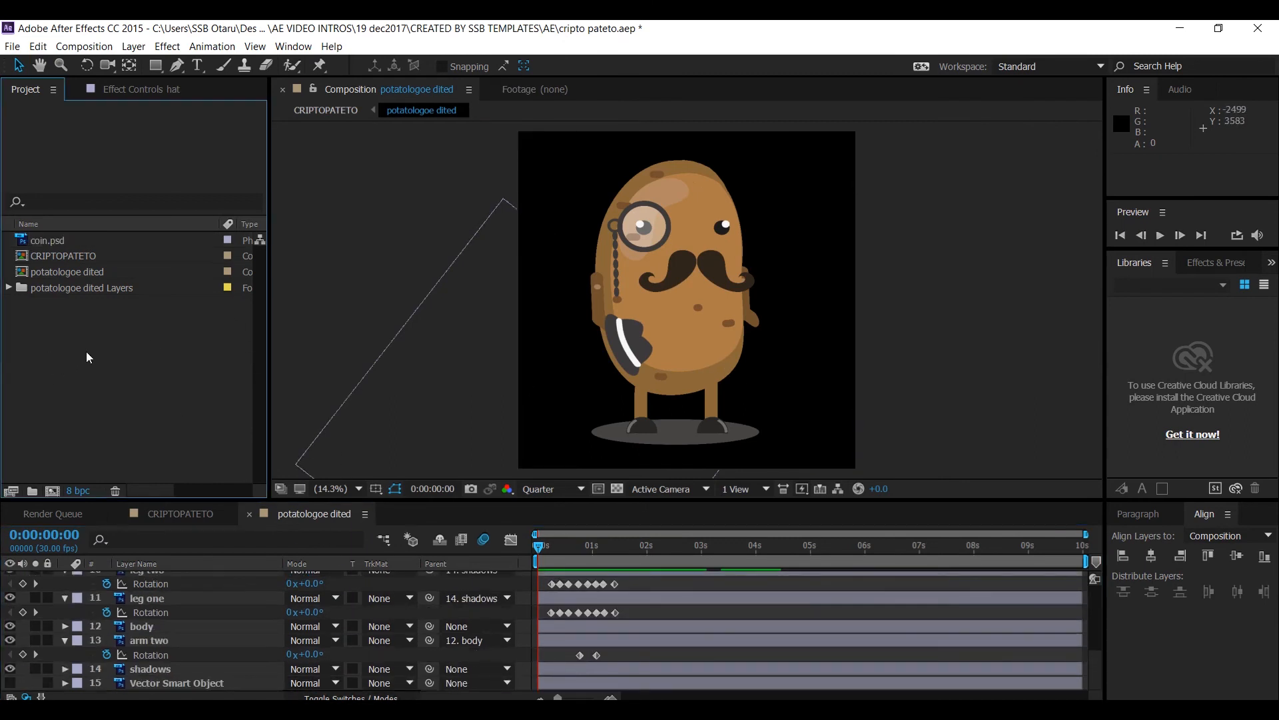
pyautogui.click(24, 640)
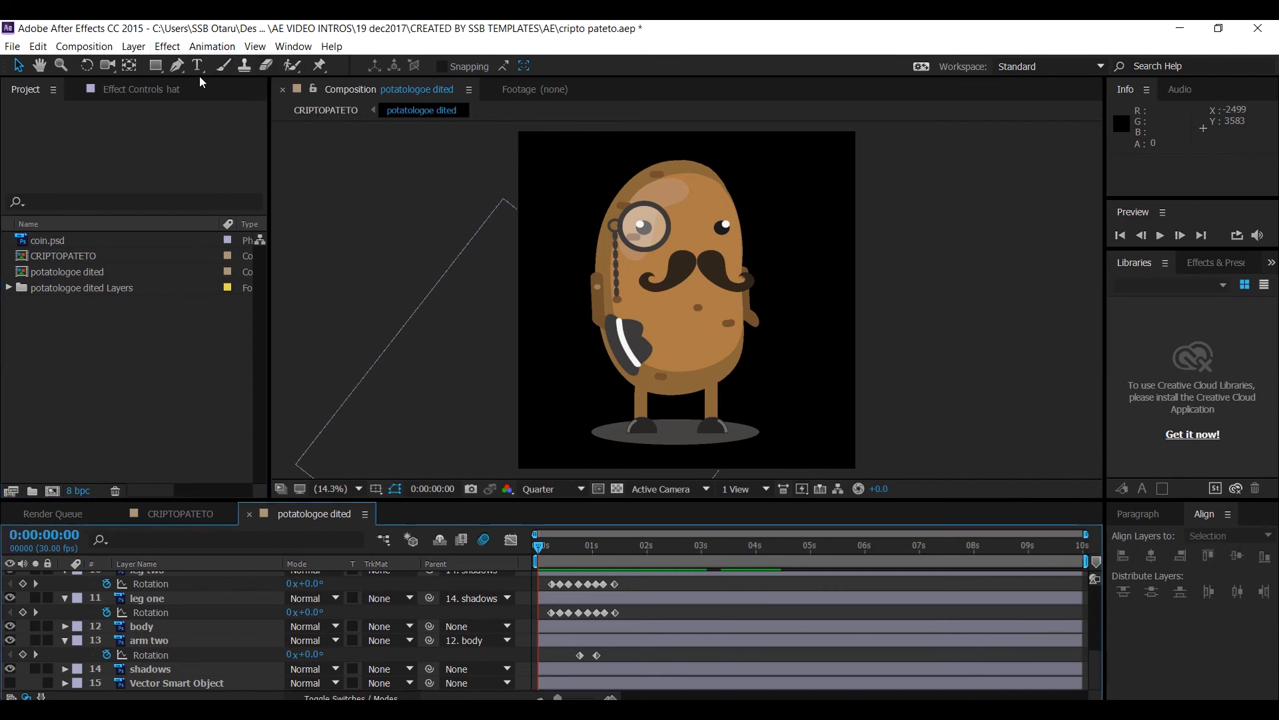
pyautogui.moveTo(158, 70)
pyautogui.mouseDown()
pyautogui.moveTo(230, 112)
pyautogui.moveTo(241, 101)
pyautogui.mouseUp()
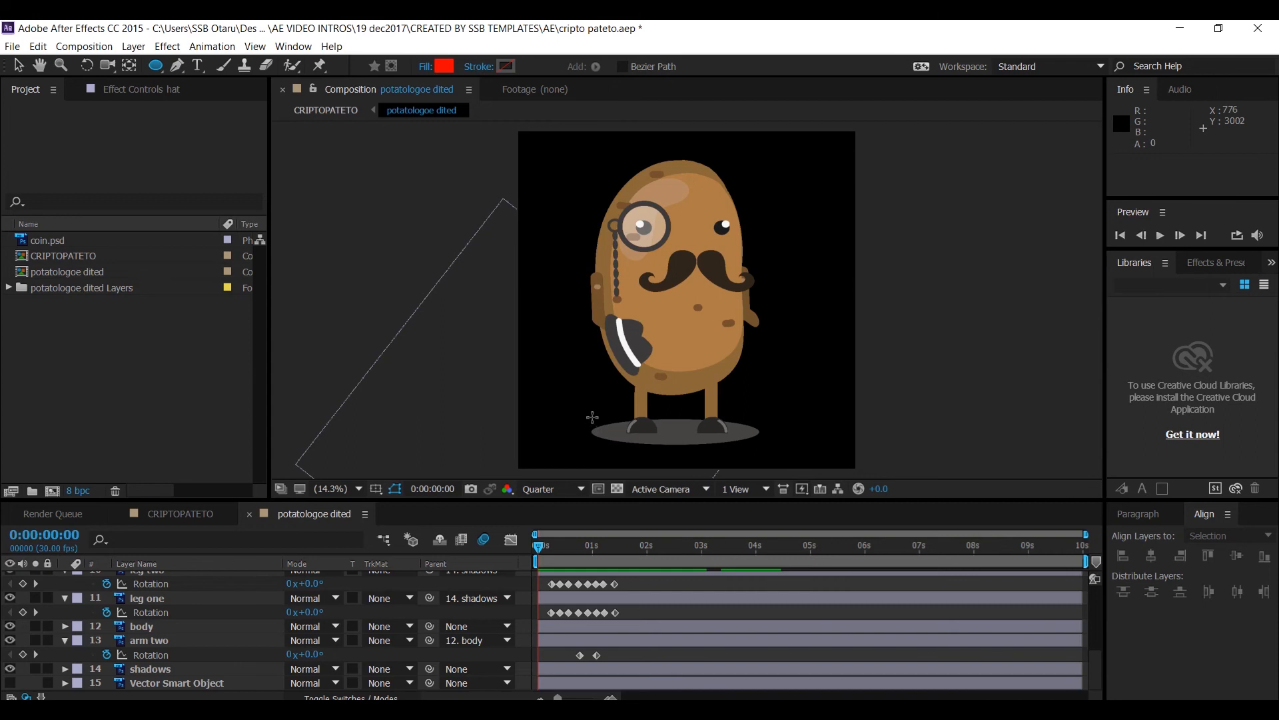
pyautogui.moveTo(592, 417); pyautogui.dragTo(759, 443)
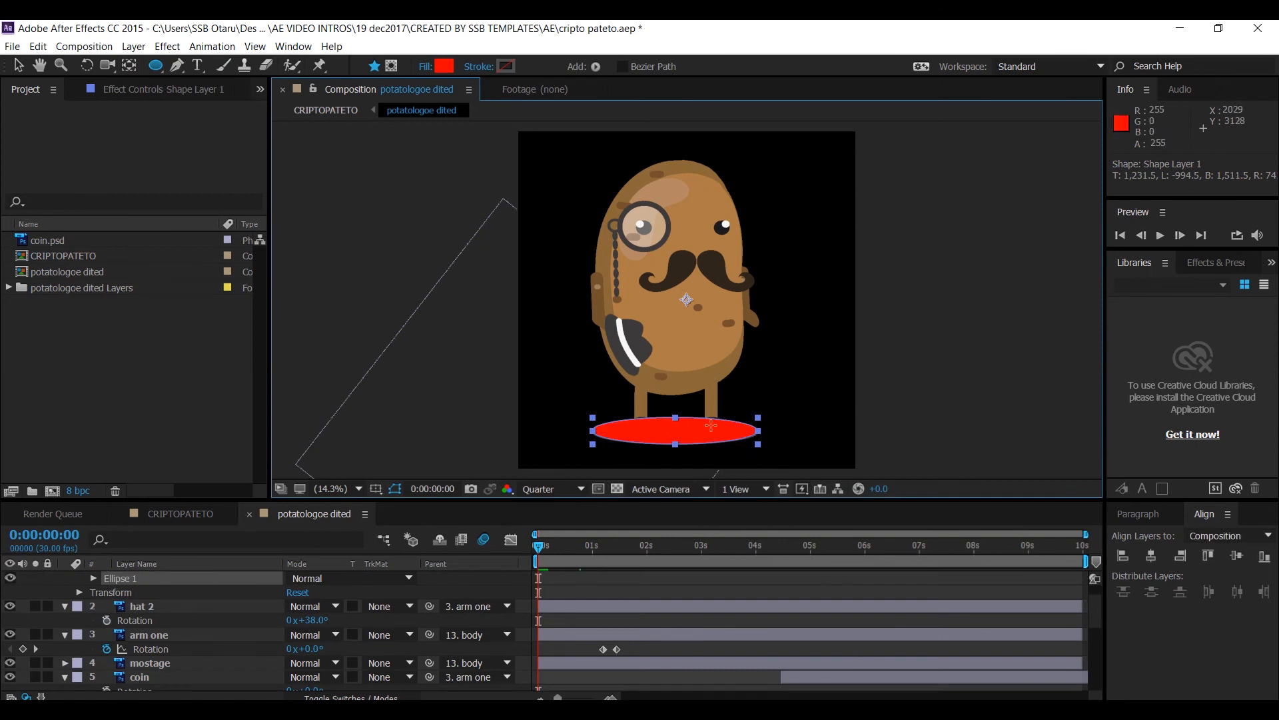
# Resize and reposition the red ellipse so that it covers the grey shadow under the feet
pyautogui.scroll(4, 697, 445)
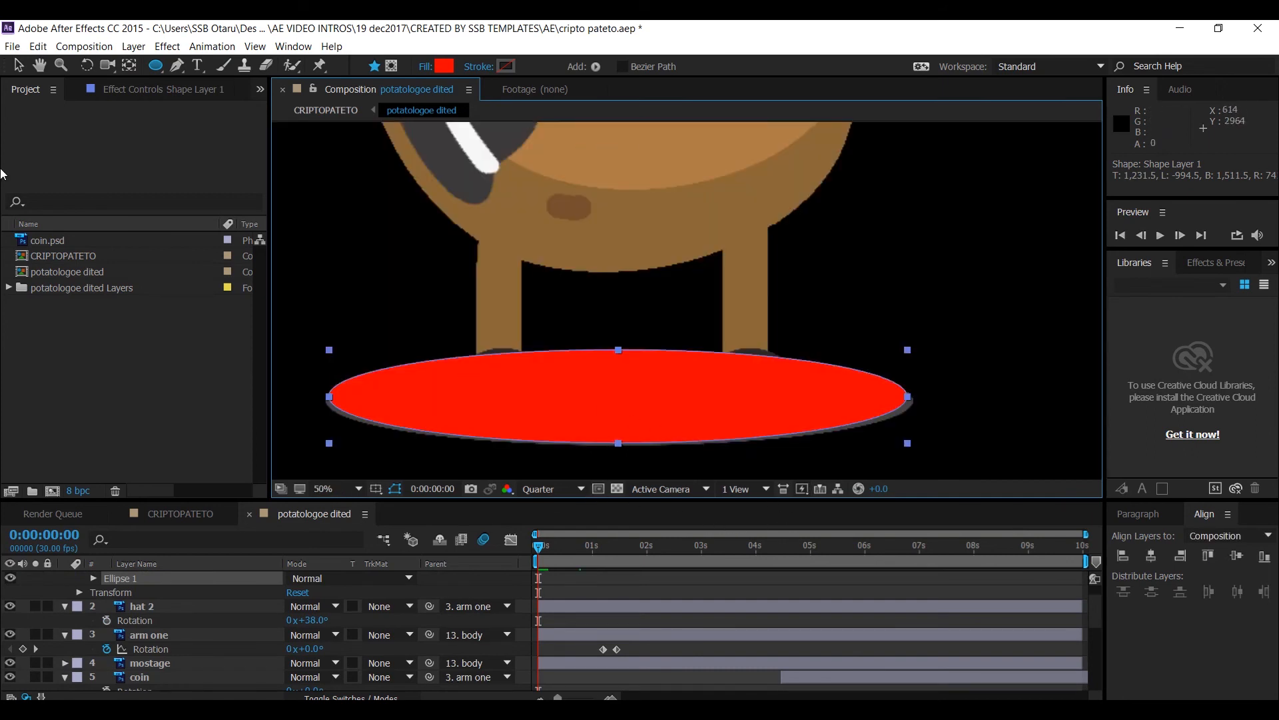
pyautogui.click(18, 65)
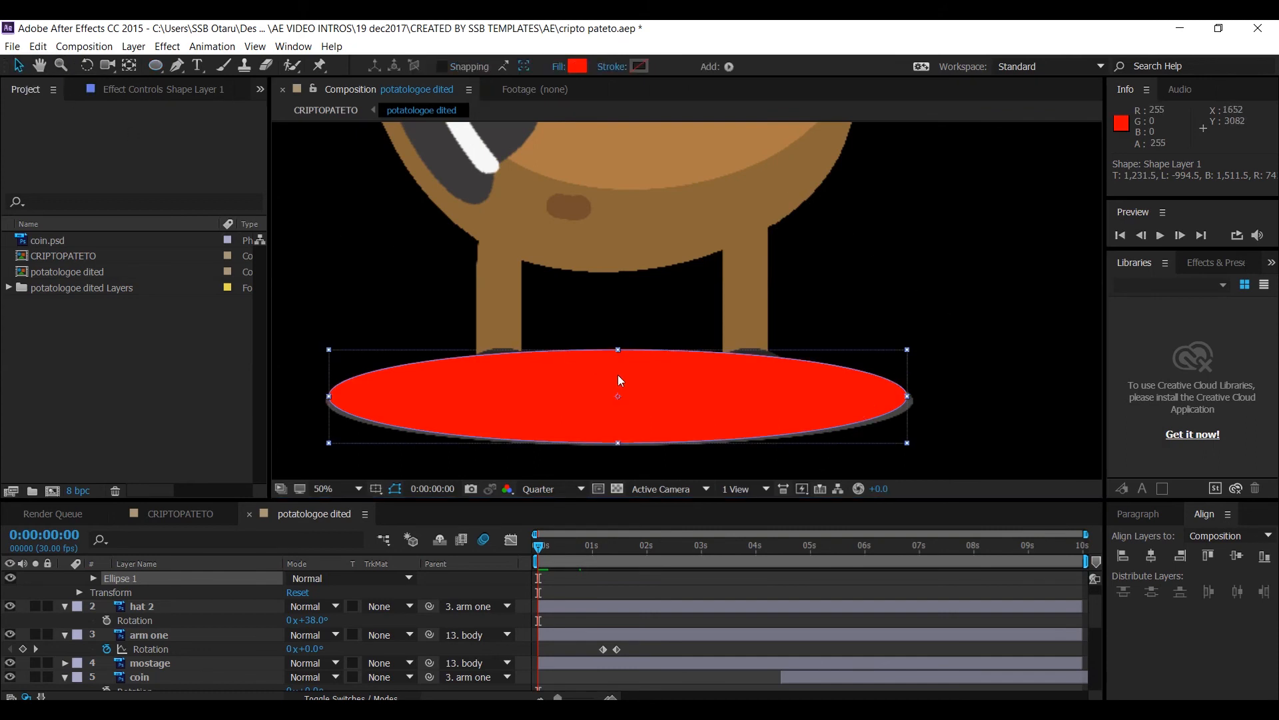
pyautogui.moveTo(618, 351)
pyautogui.mouseDown()
pyautogui.moveTo(620, 365)
pyautogui.moveTo(630, 357)
pyautogui.mouseUp()
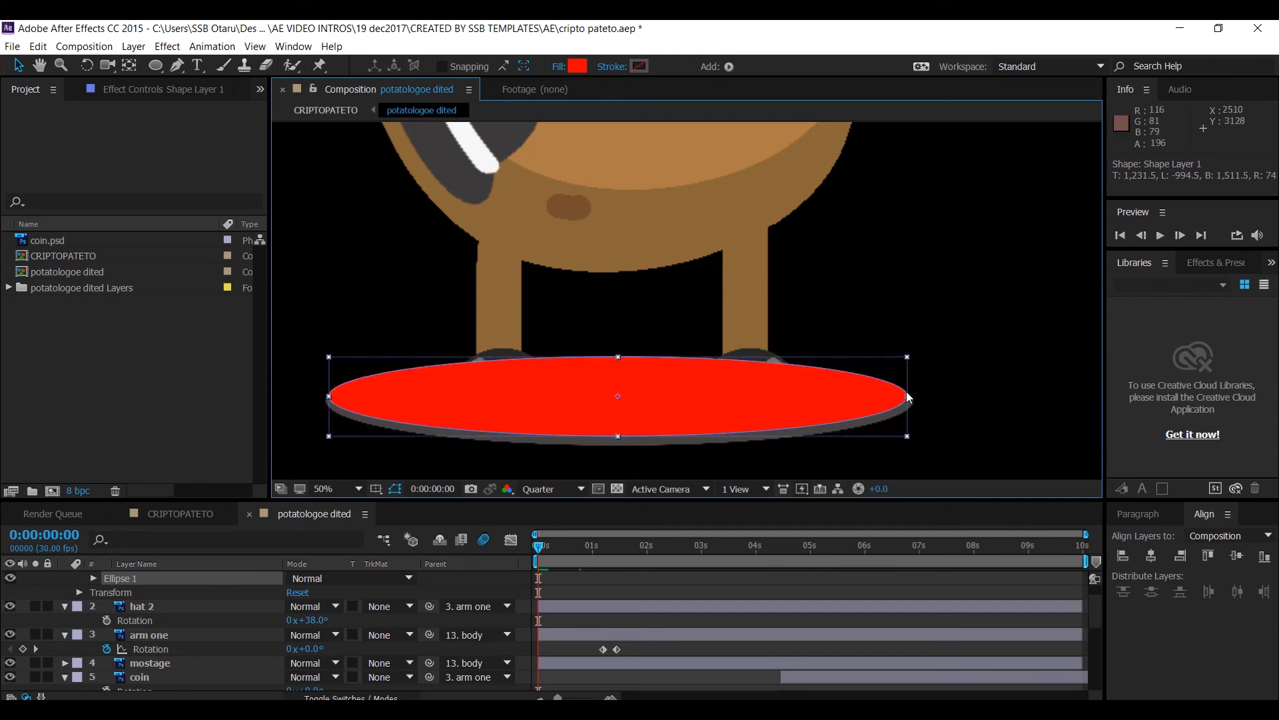
pyautogui.moveTo(908, 396); pyautogui.dragTo(915, 398)
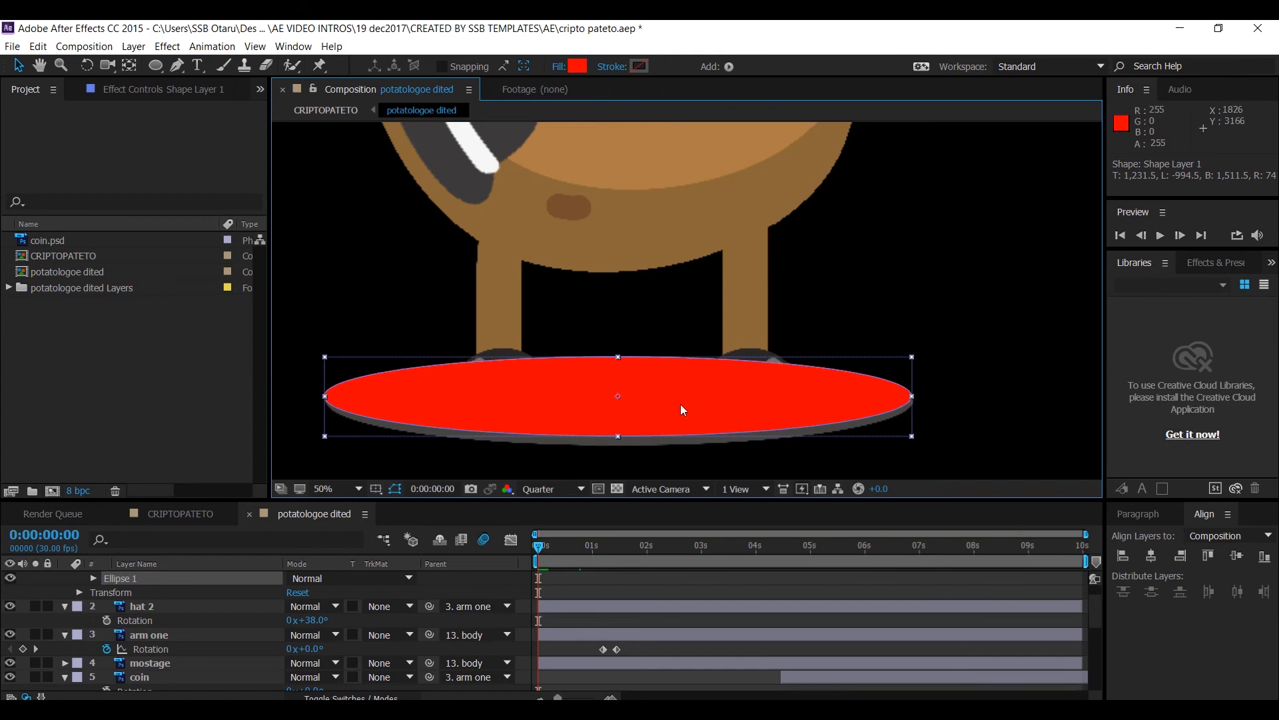
pyautogui.moveTo(618, 396); pyautogui.dragTo(624, 400)
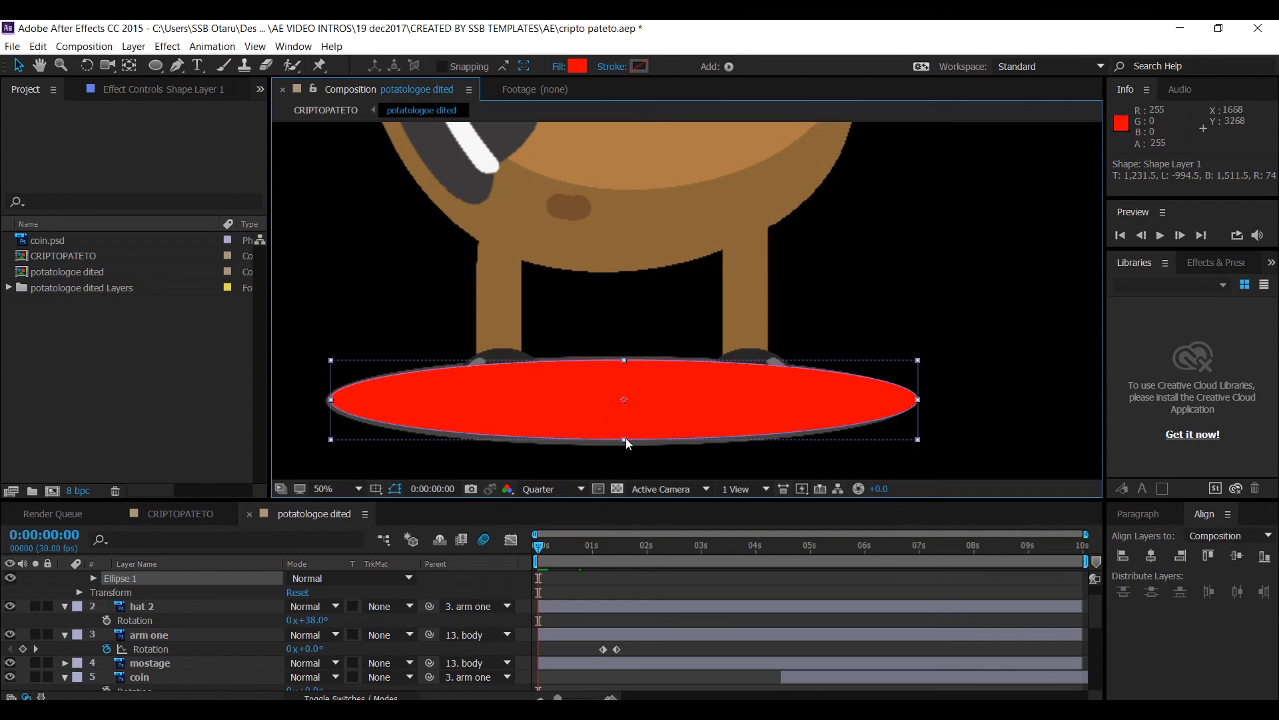
pyautogui.moveTo(626, 439); pyautogui.dragTo(638, 444)
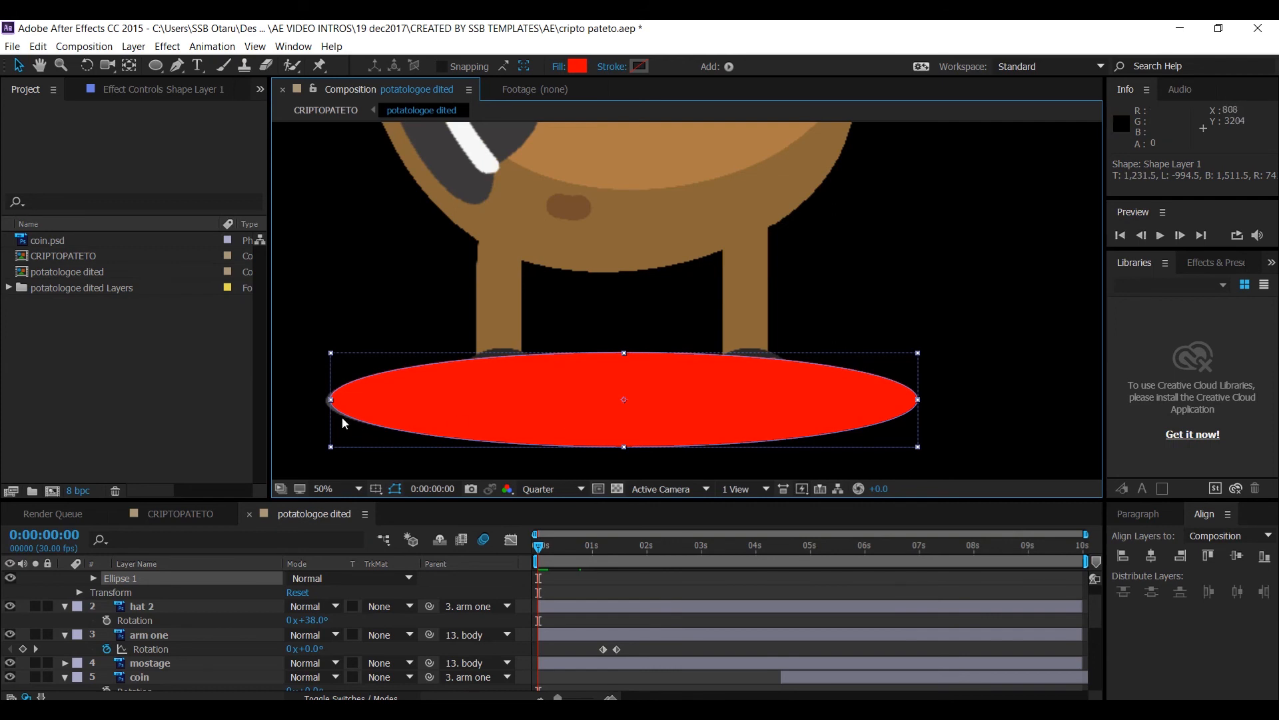
pyautogui.moveTo(333, 406); pyautogui.dragTo(328, 407)
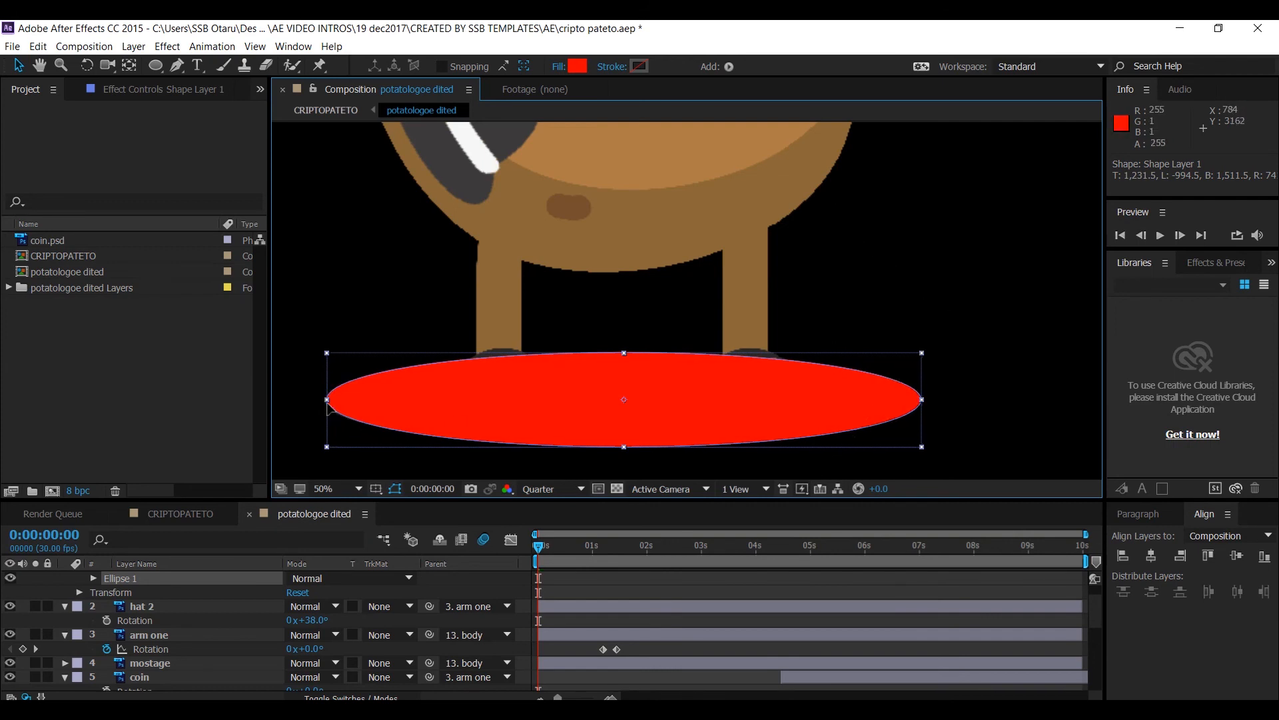
# Rename the ellipse inside the new shape layer as shadow2
pyautogui.click(178, 582)
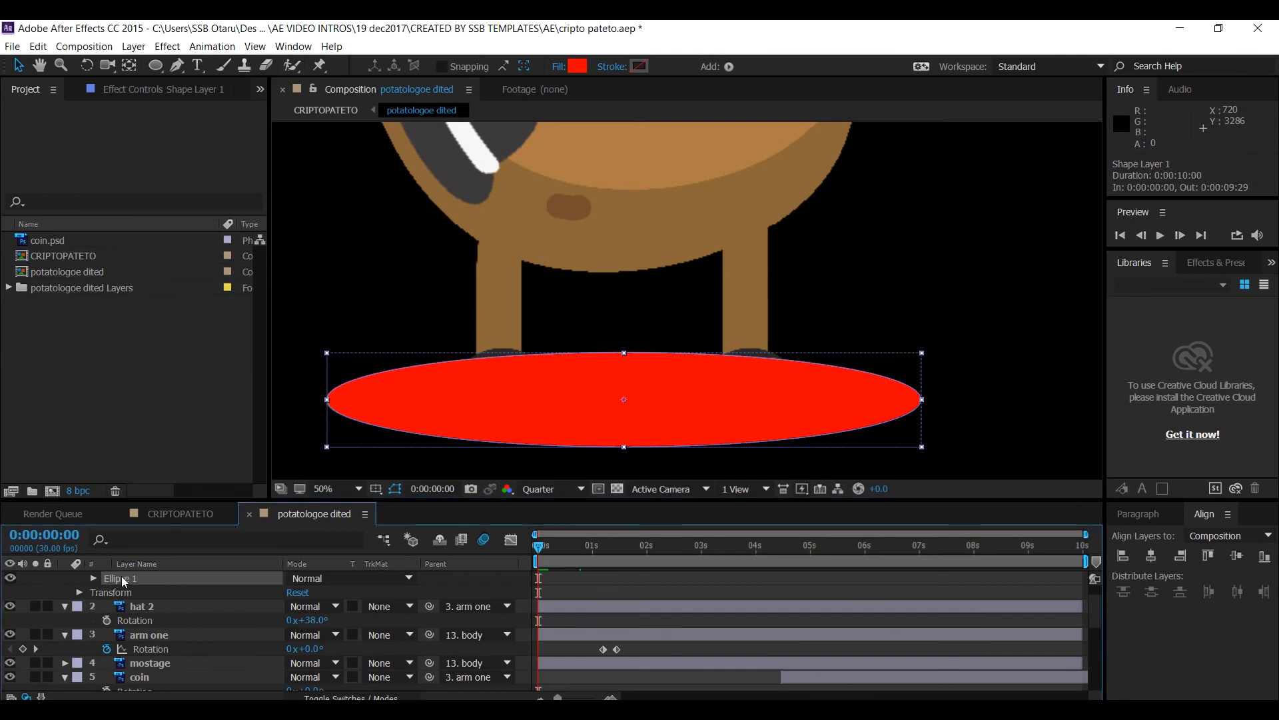
pyautogui.press('Return')
pyautogui.write('shadow2')
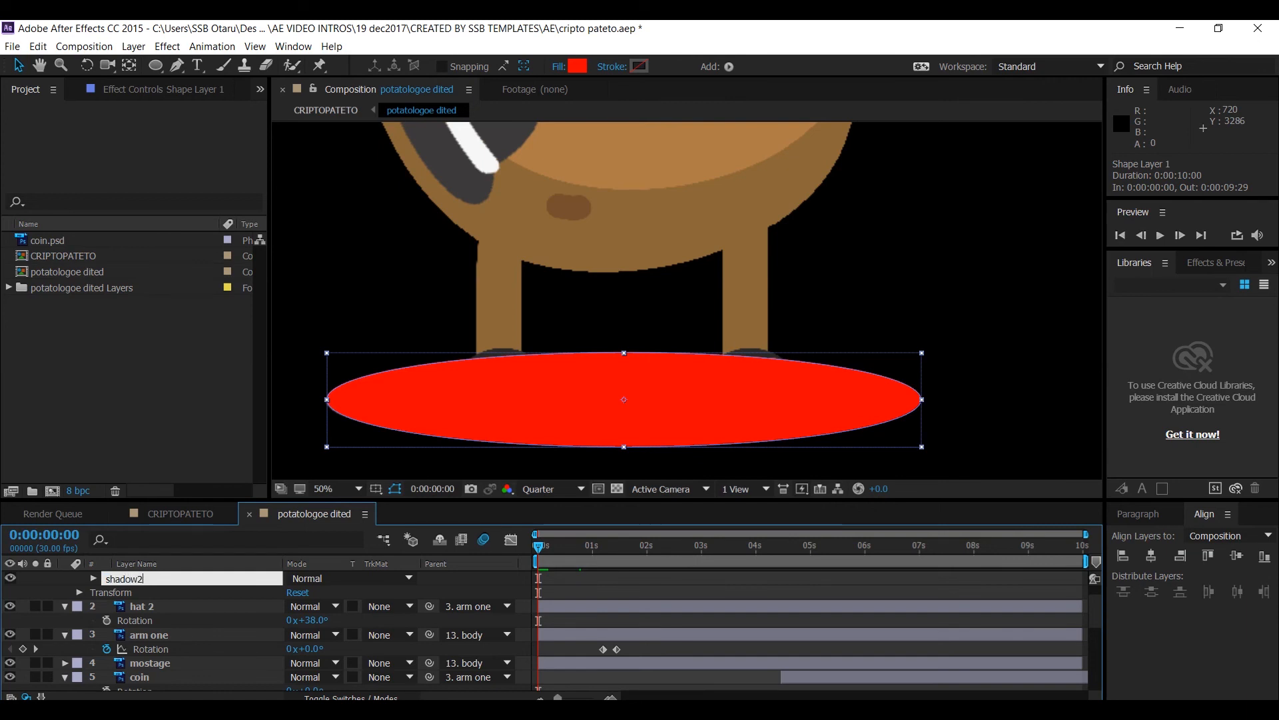
pyautogui.press('Return')
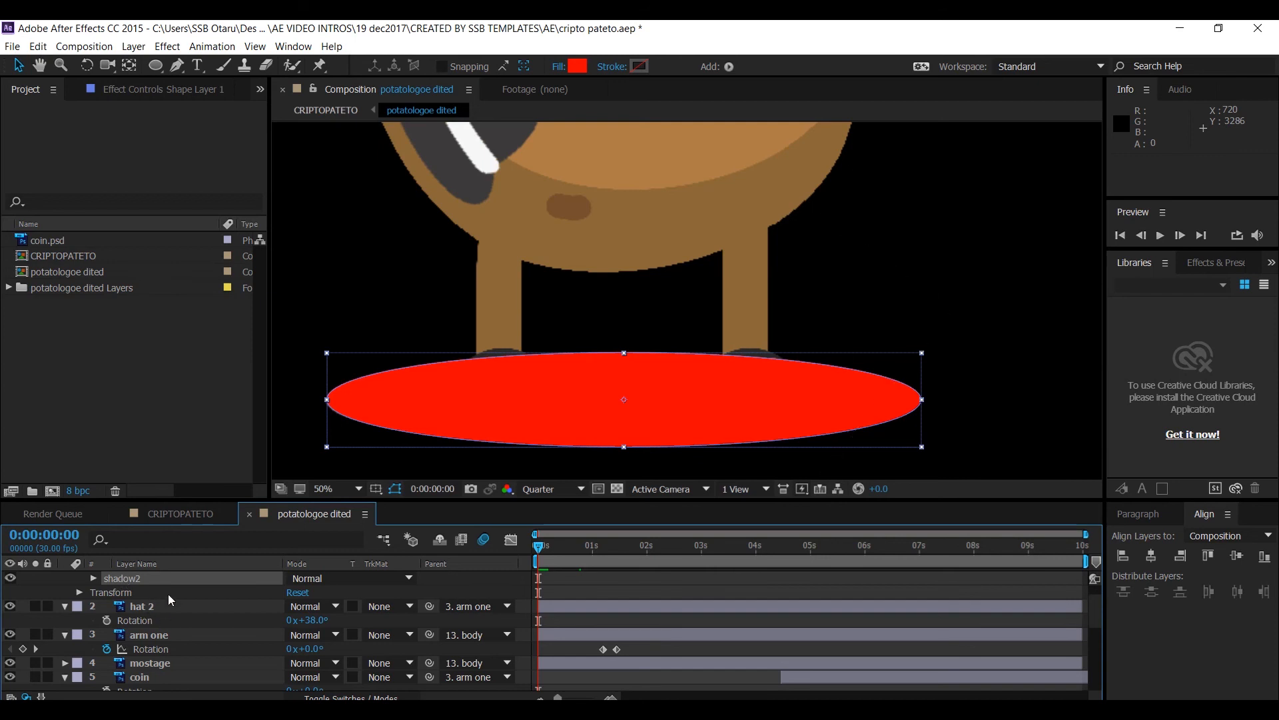
# Move Shape Layer 1 down the layer stack so it sits directly below the shadows layer
pyautogui.moveTo(178, 581); pyautogui.dragTo(164, 678)
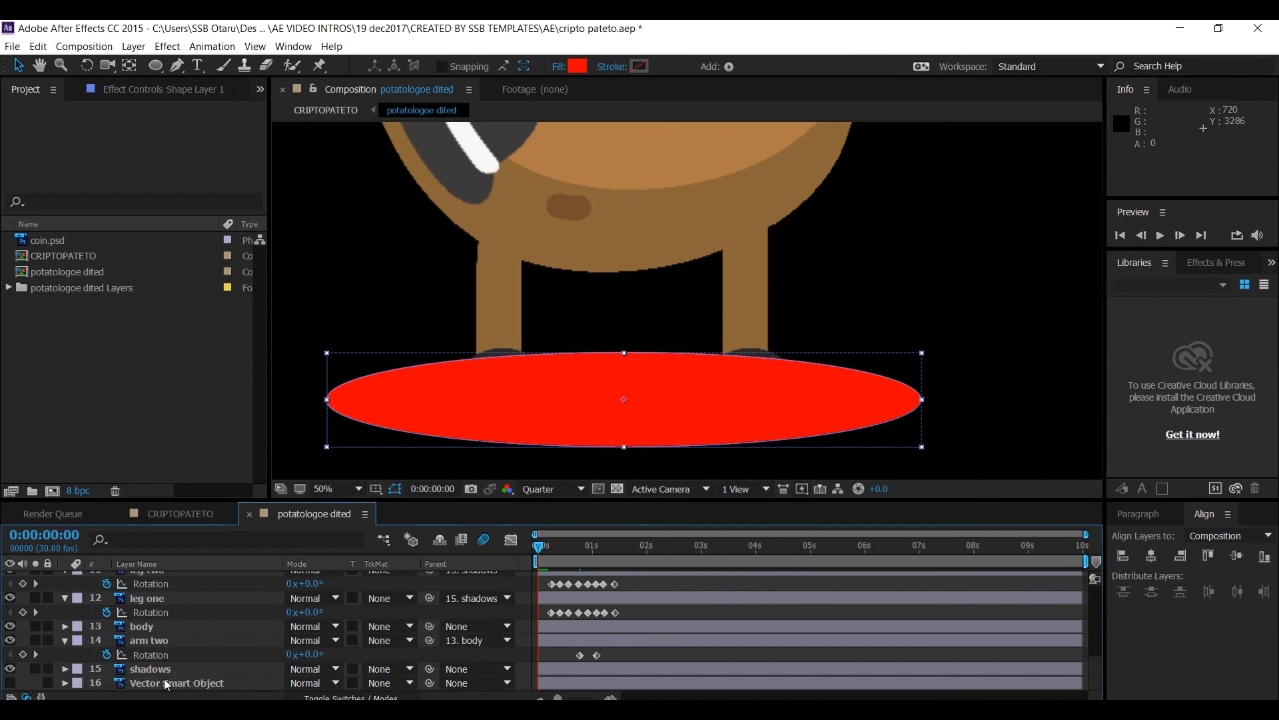
pyautogui.scroll(5, 110, 622)
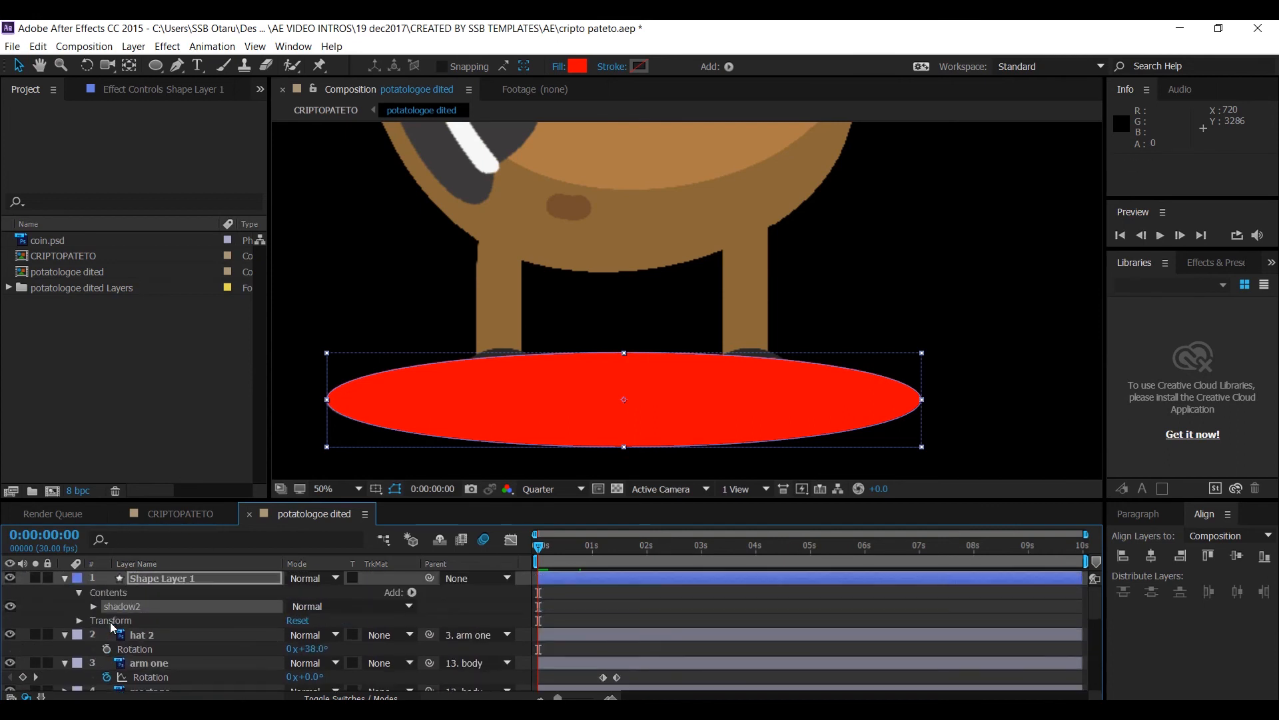
pyautogui.press('Return')
pyautogui.moveTo(147, 577); pyautogui.dragTo(142, 673)
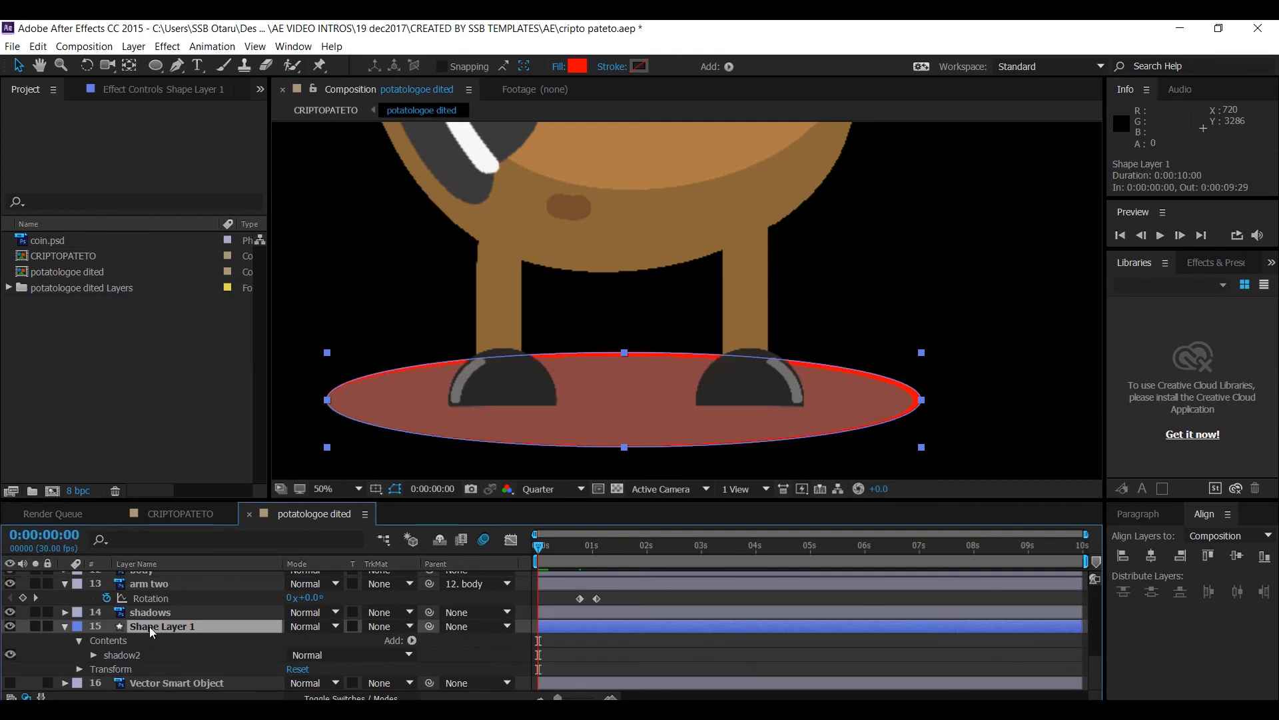
# Rename Shape Layer 1 as shadowa2 and collapse its properties
pyautogui.press('Return')
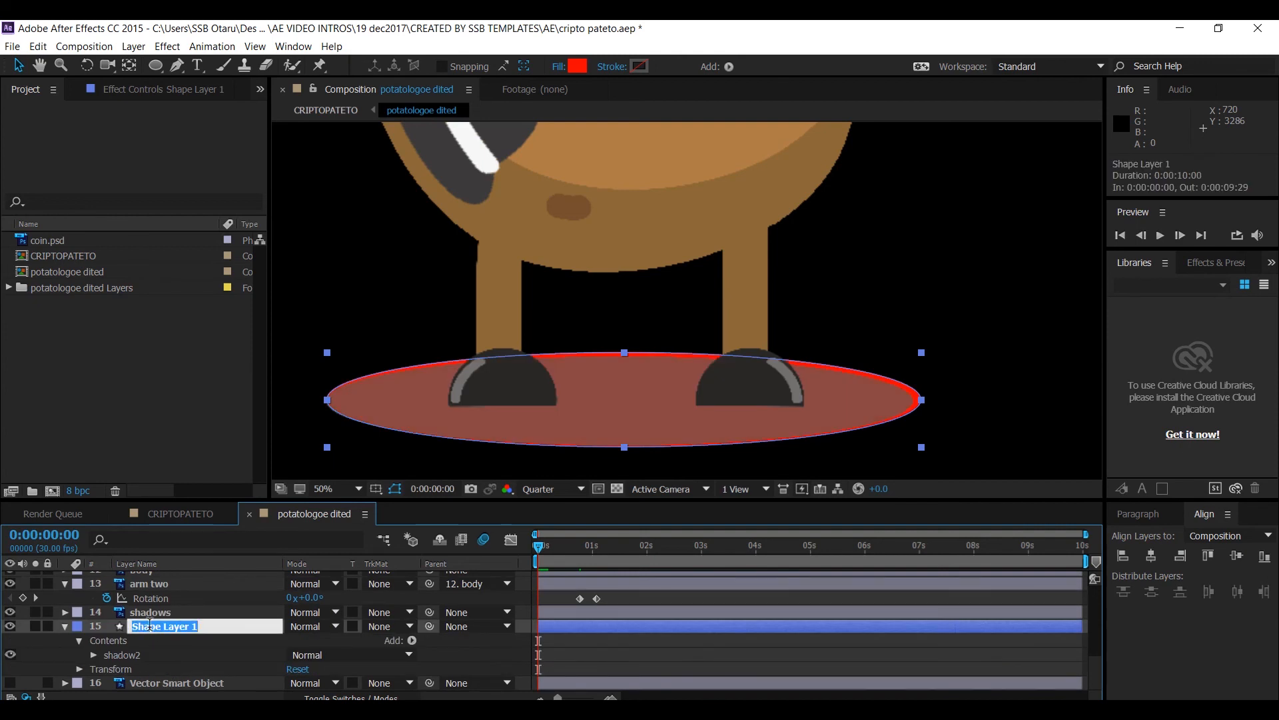
pyautogui.write('shadowa2')
pyautogui.press('Return')
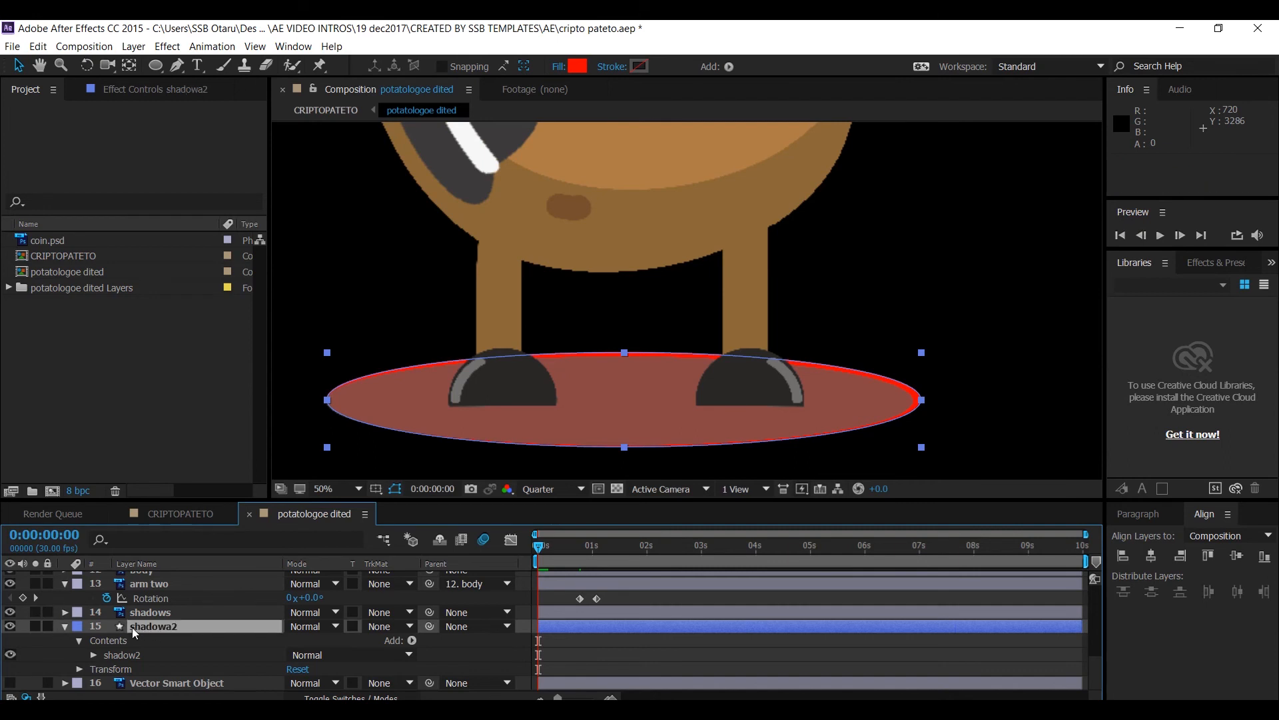
pyautogui.click(65, 626)
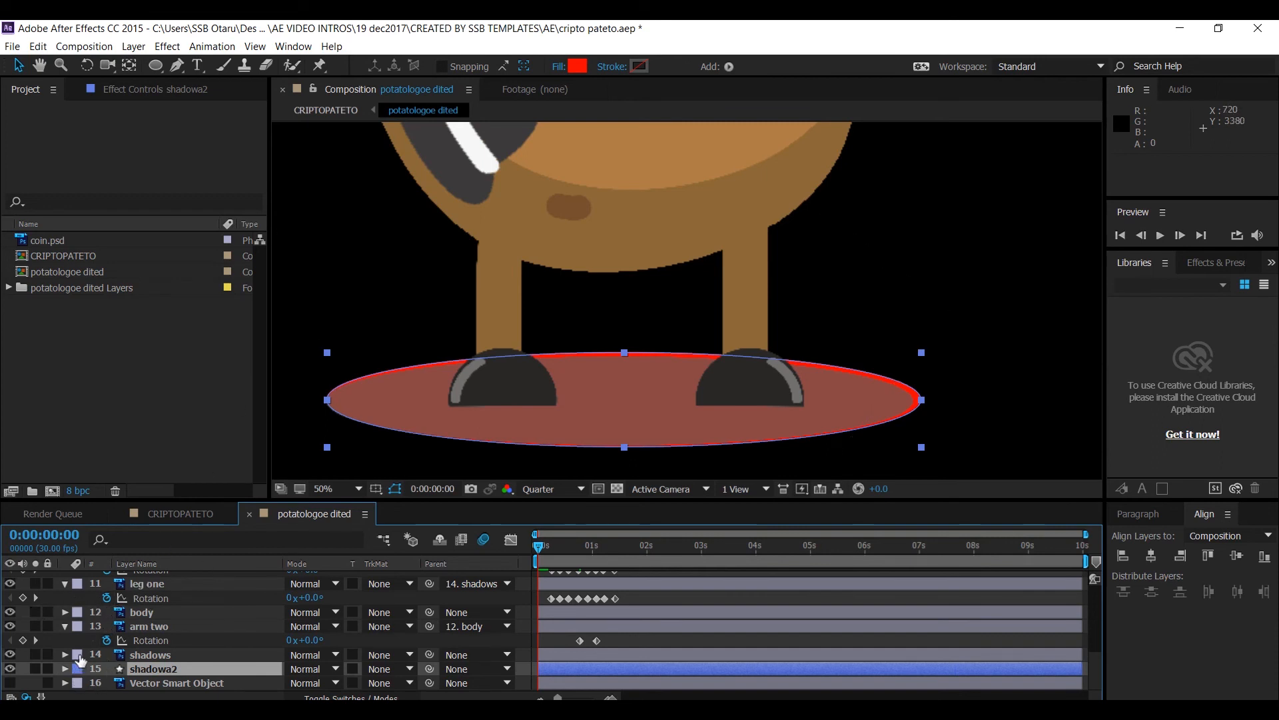
# Change the shadowa2 ellipse's fill to grey 5F5D5C sampled from the original shadow, hiding the layer while sampling
pyautogui.click(11, 669)
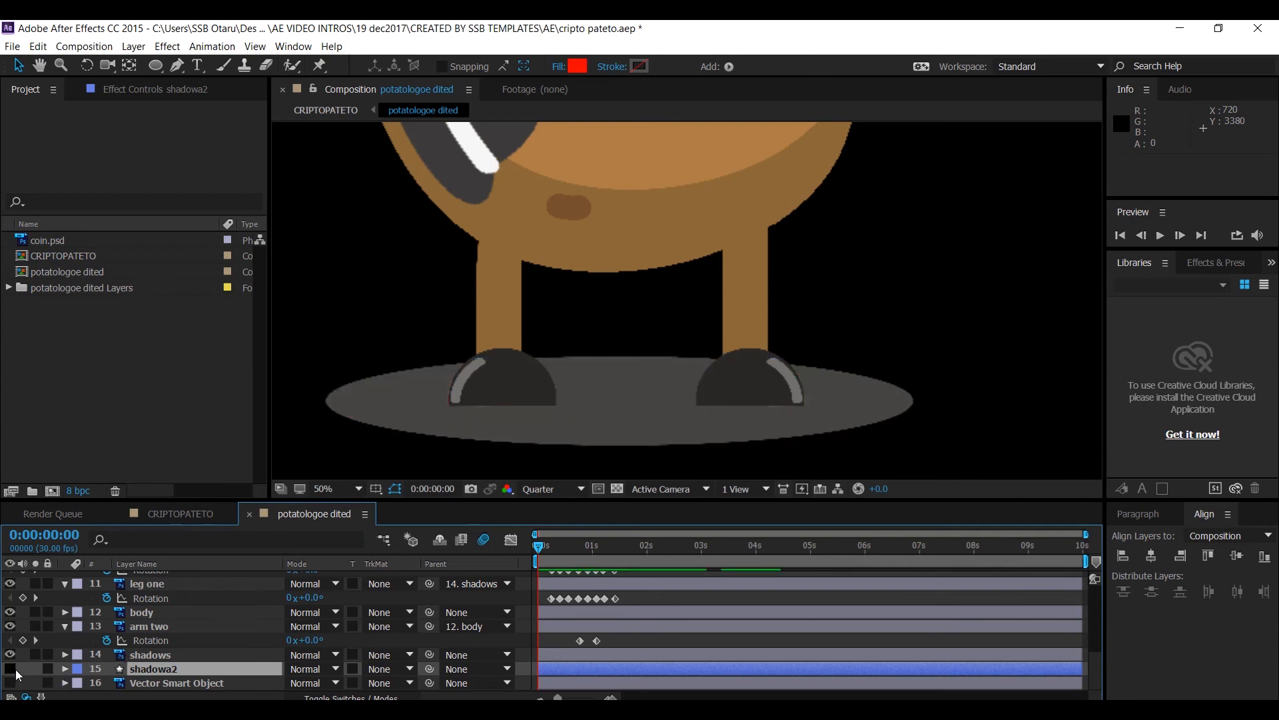
pyautogui.click(576, 66)
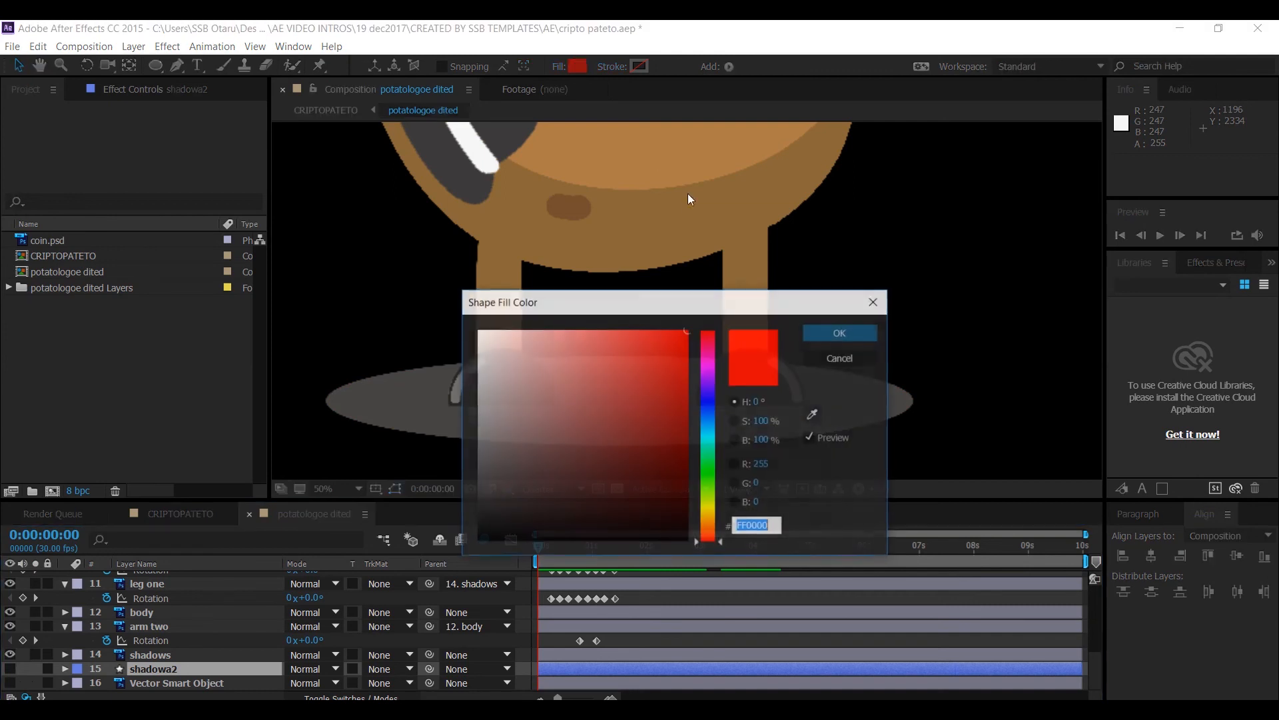
pyautogui.click(813, 414)
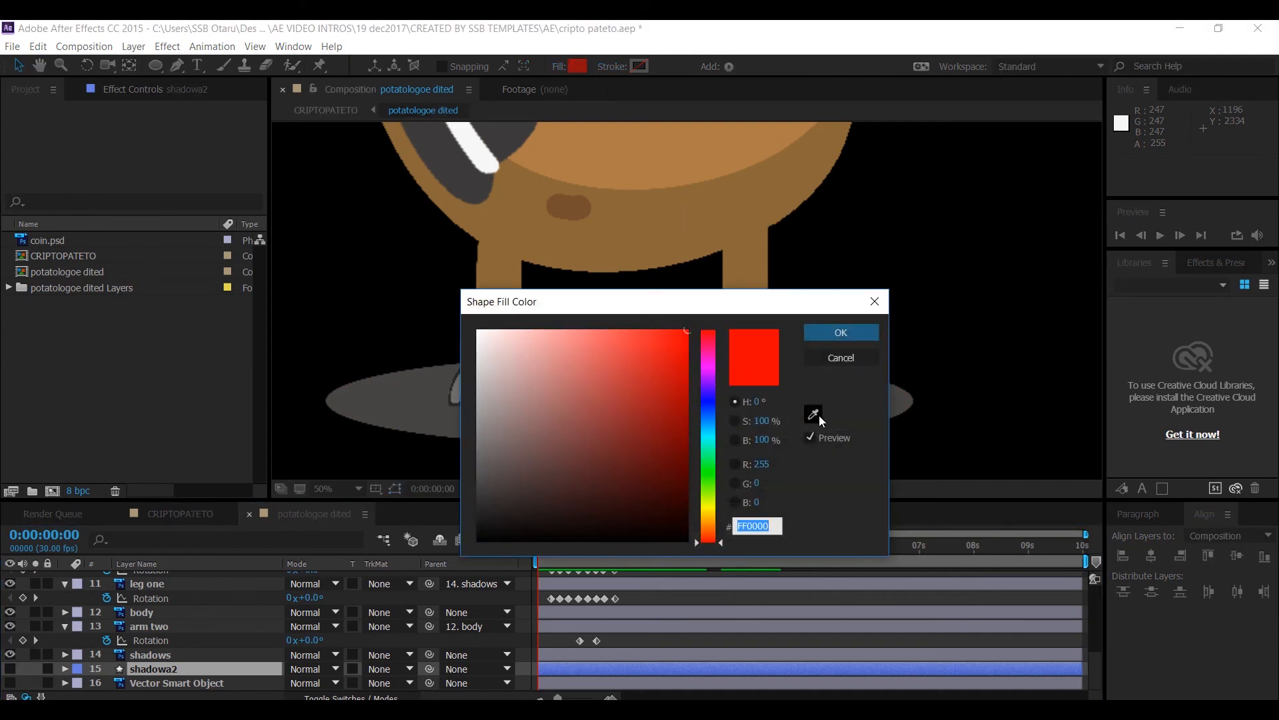
pyautogui.click(416, 387)
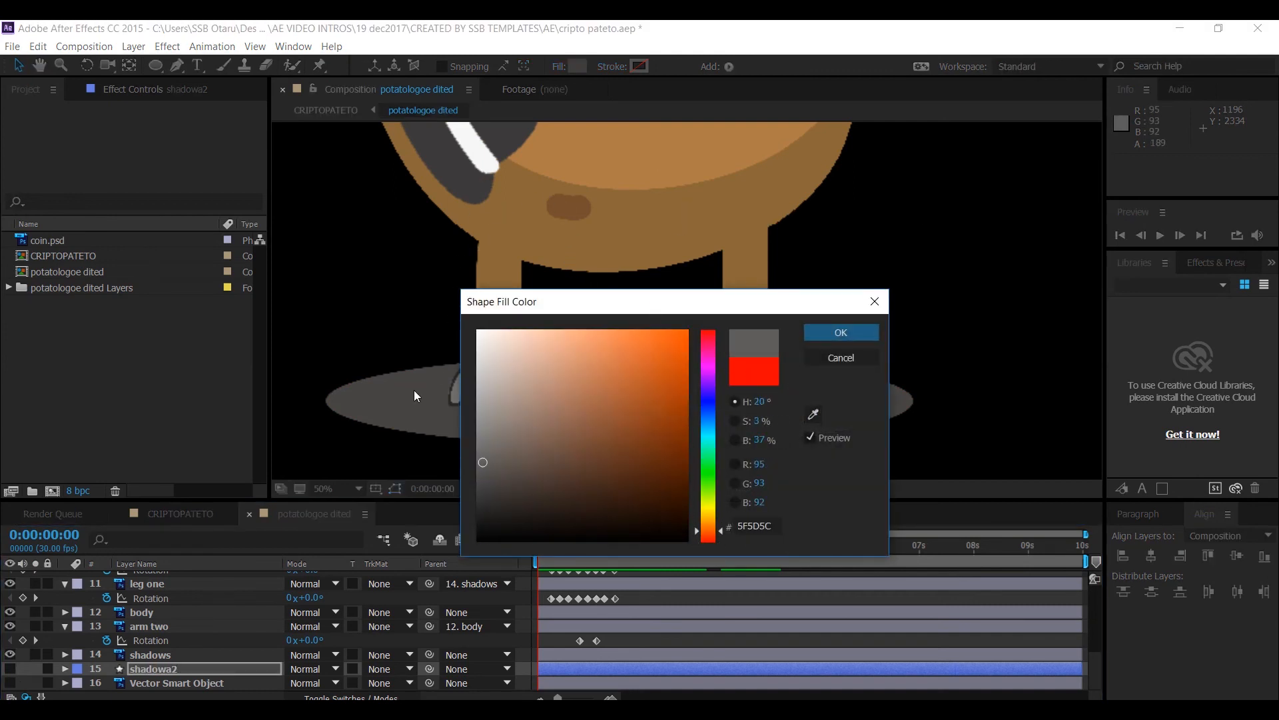
pyautogui.click(831, 333)
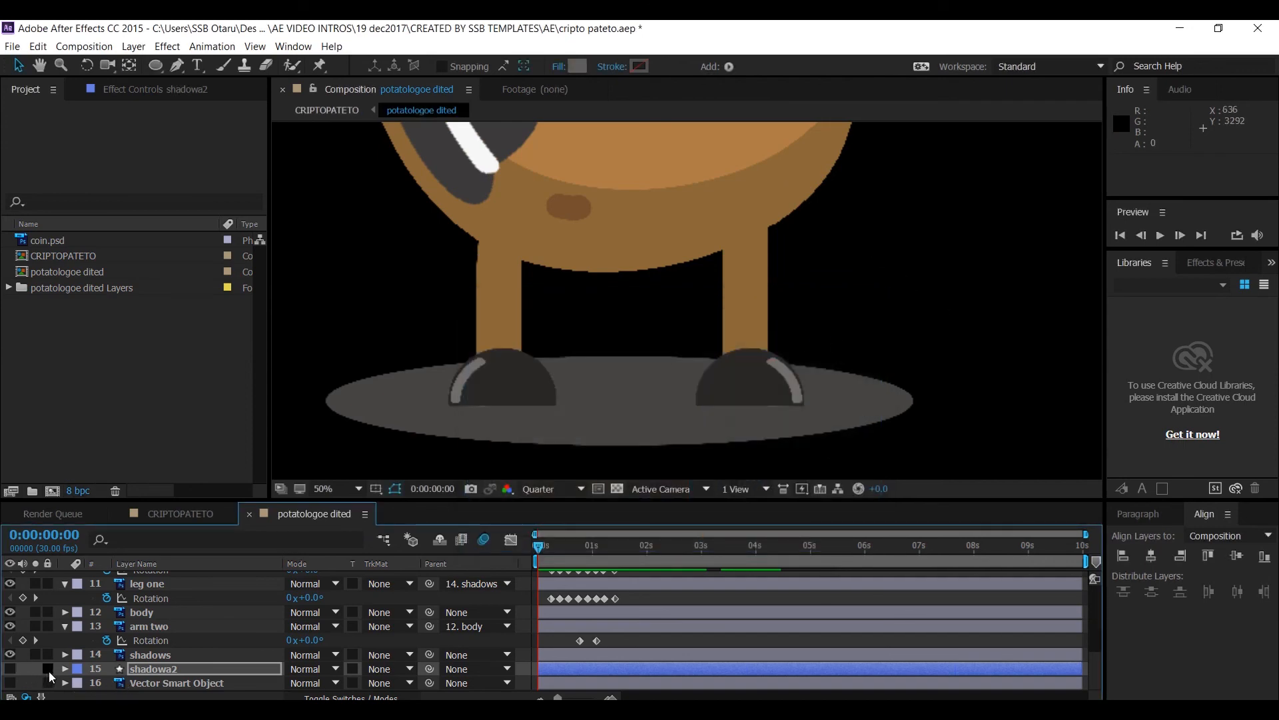
pyautogui.click(11, 668)
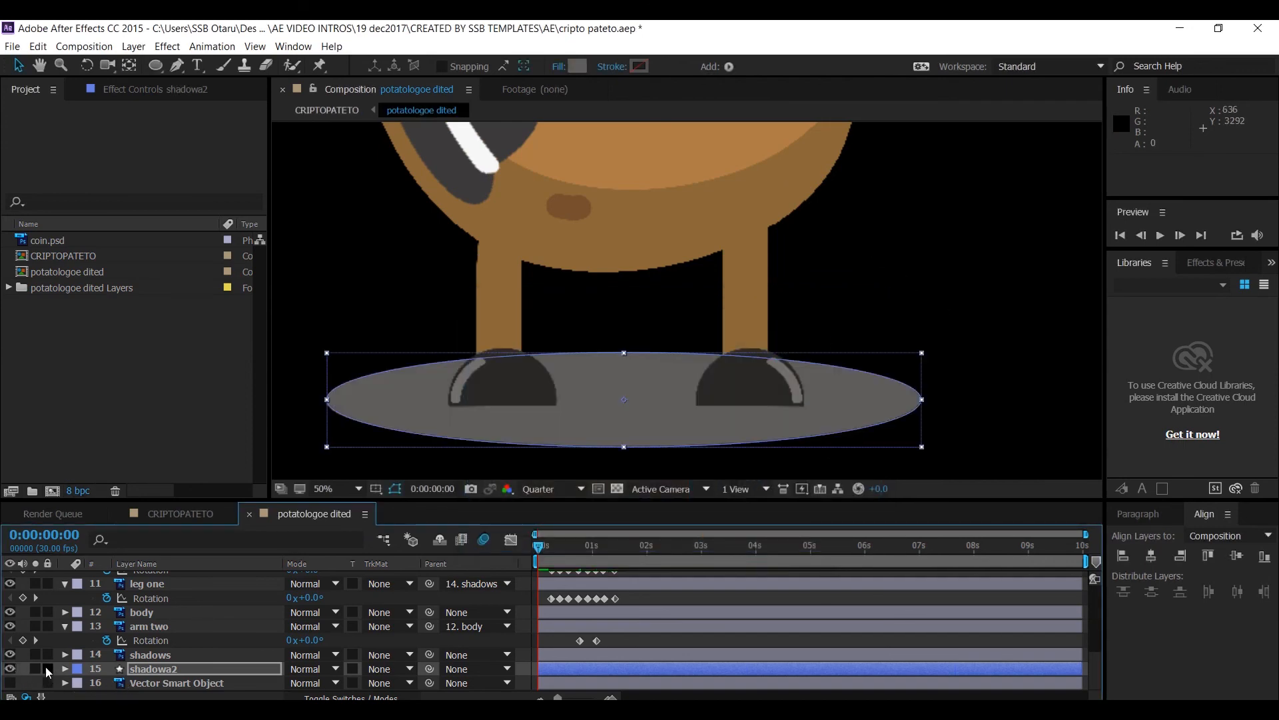
# Set the shadowa2 layer's opacity to 75%
pyautogui.click(160, 670)
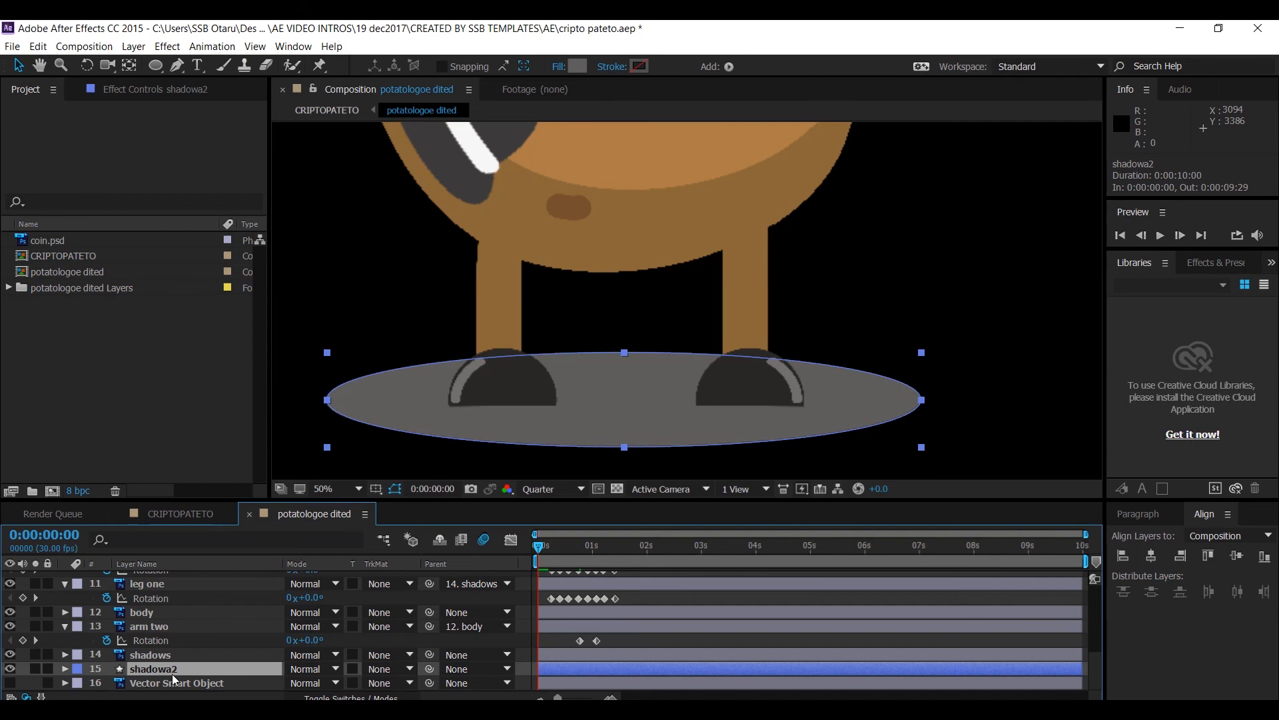
pyautogui.press('t')
pyautogui.click(299, 682)
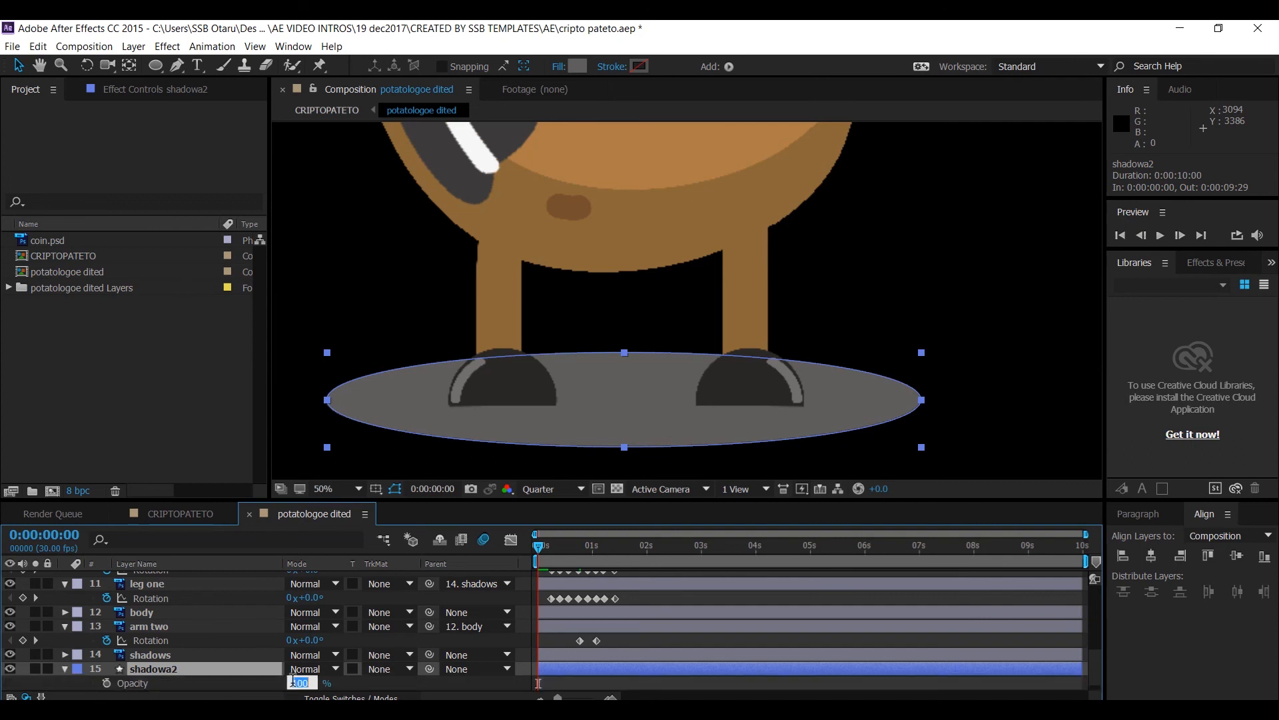
pyautogui.write('75')
pyautogui.press('Return')
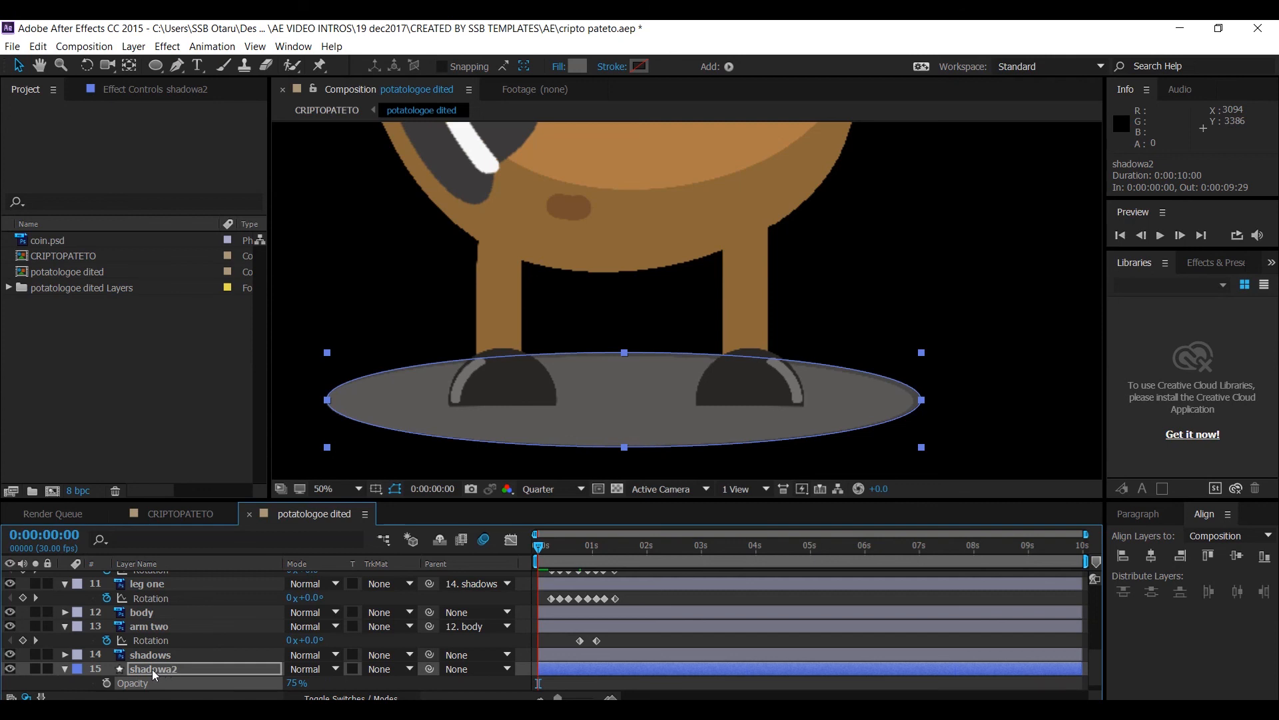
# Move the shadowa2 layer directly above the shadows layer and parent it to shadows
pyautogui.click(151, 669)
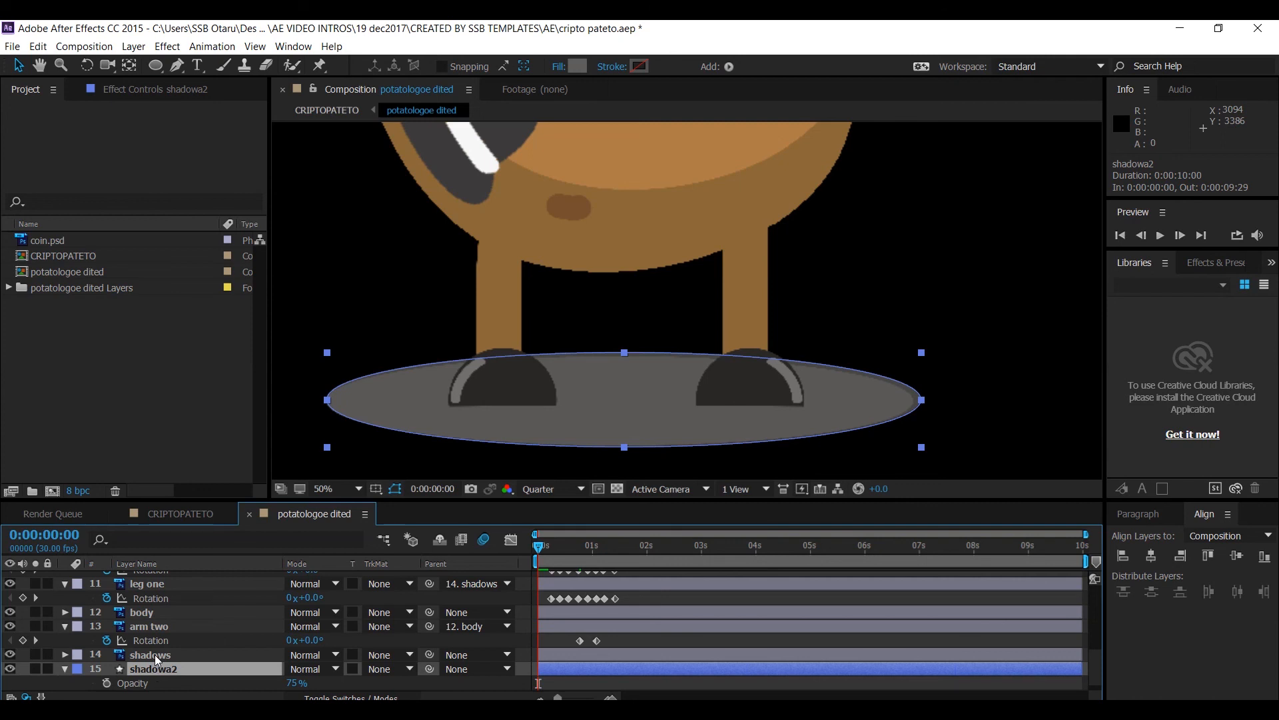
pyautogui.click(154, 655)
pyautogui.moveTo(161, 669); pyautogui.dragTo(162, 658)
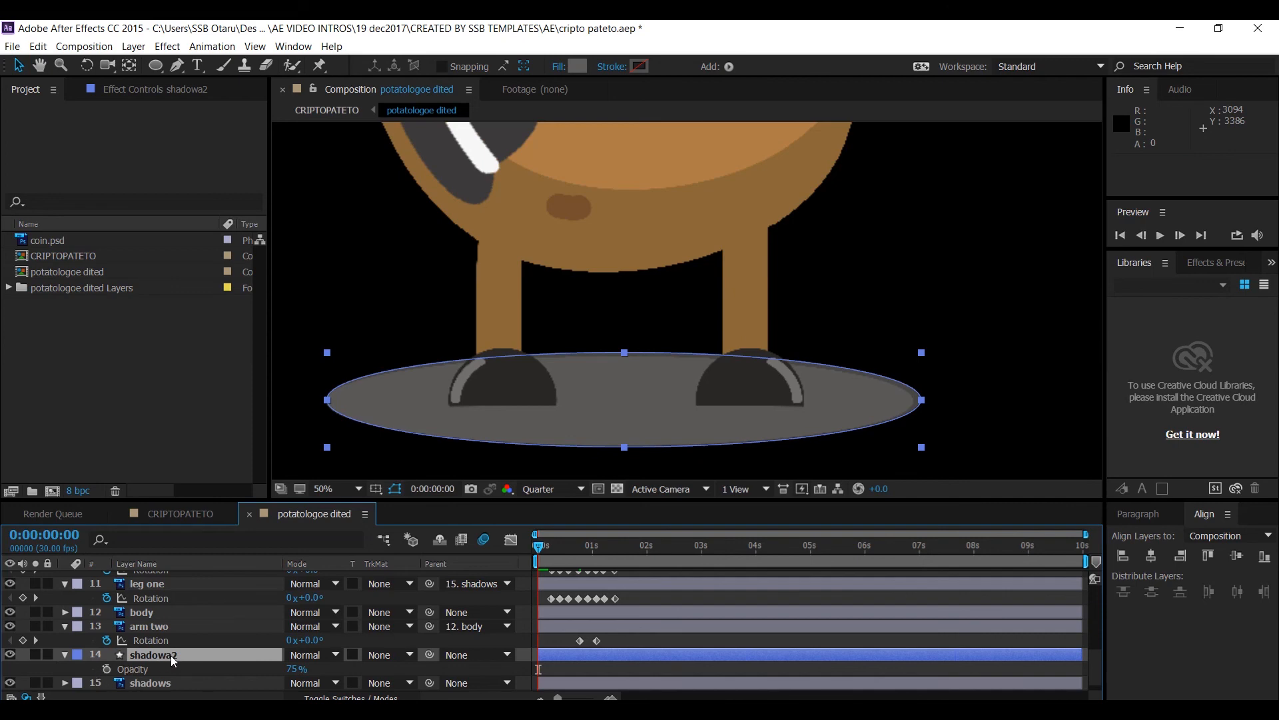
pyautogui.click(178, 653)
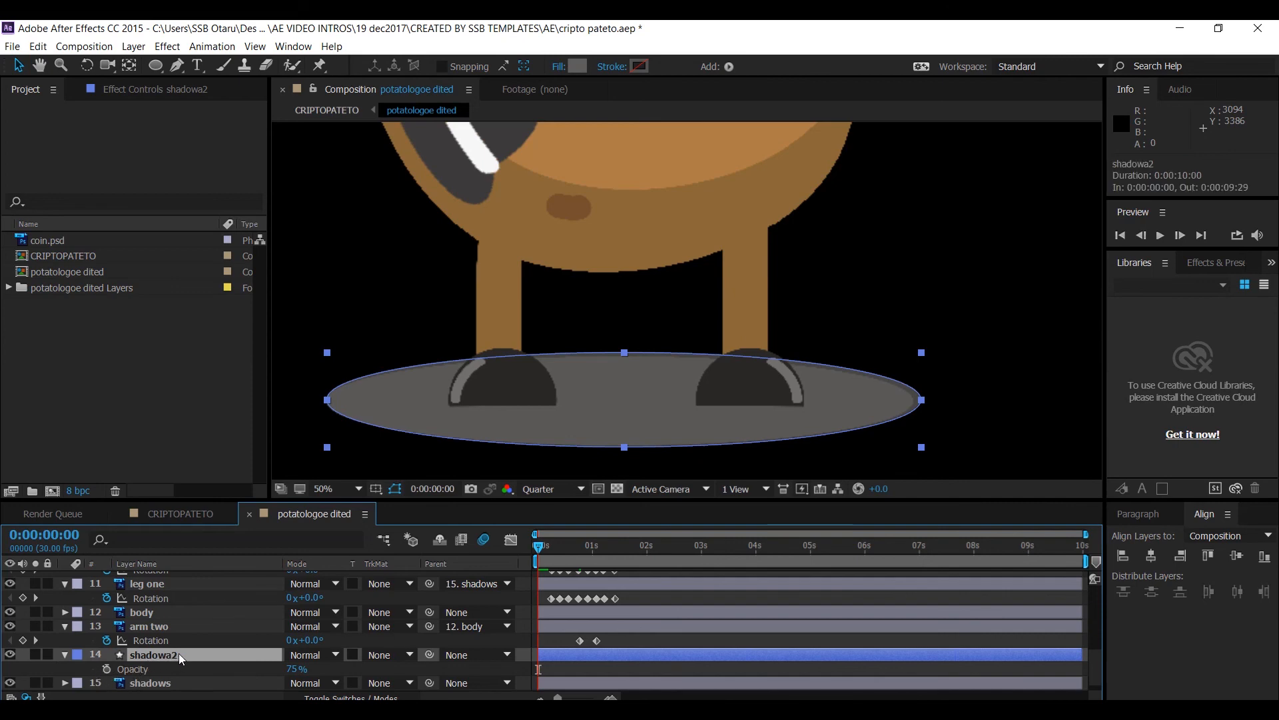
pyautogui.click(506, 654)
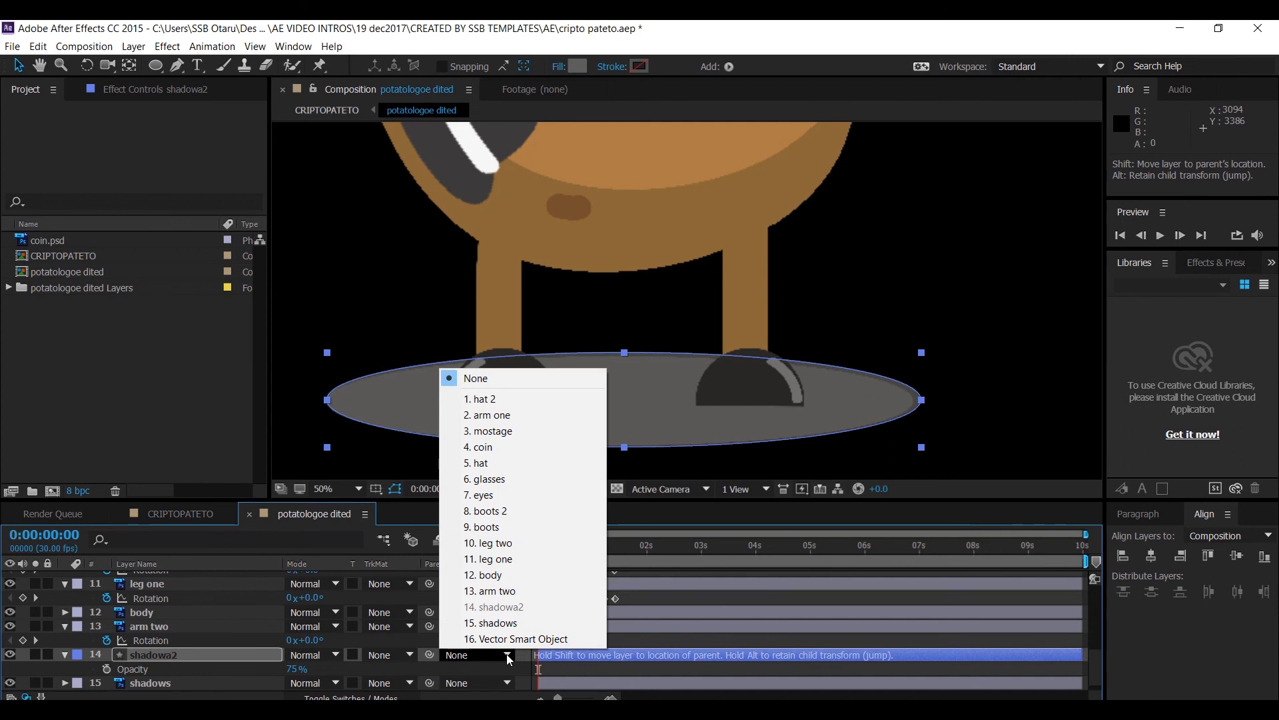
pyautogui.click(491, 622)
pyautogui.scroll(-1, 87, 682)
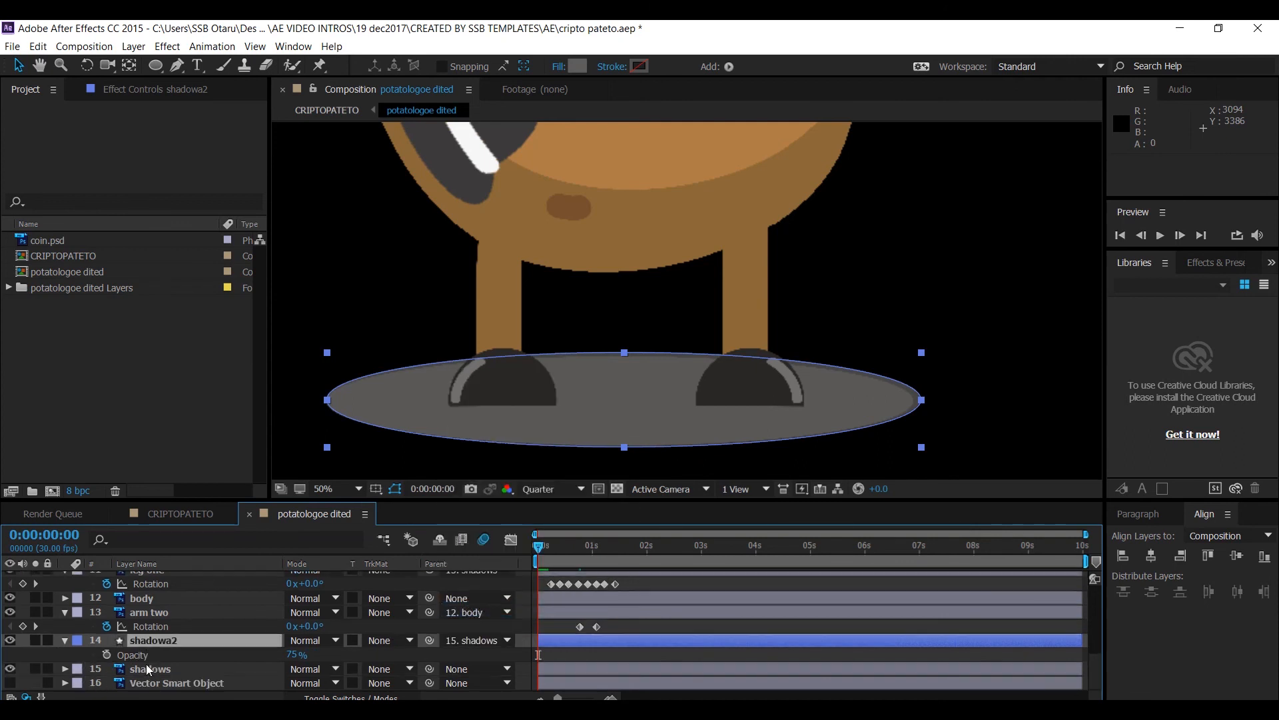
# Hide the original shadows layer and check the whole character with the new shadow at 0:00:01:02
pyautogui.click(149, 668)
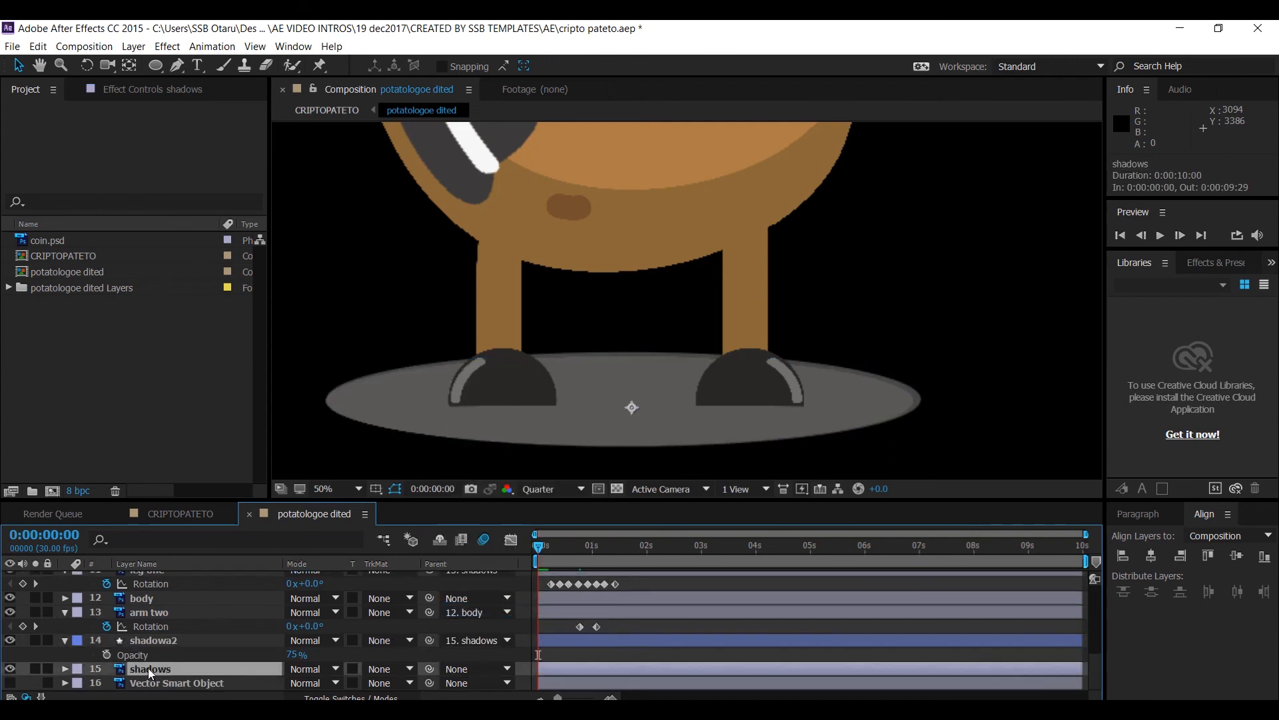
pyautogui.click(10, 669)
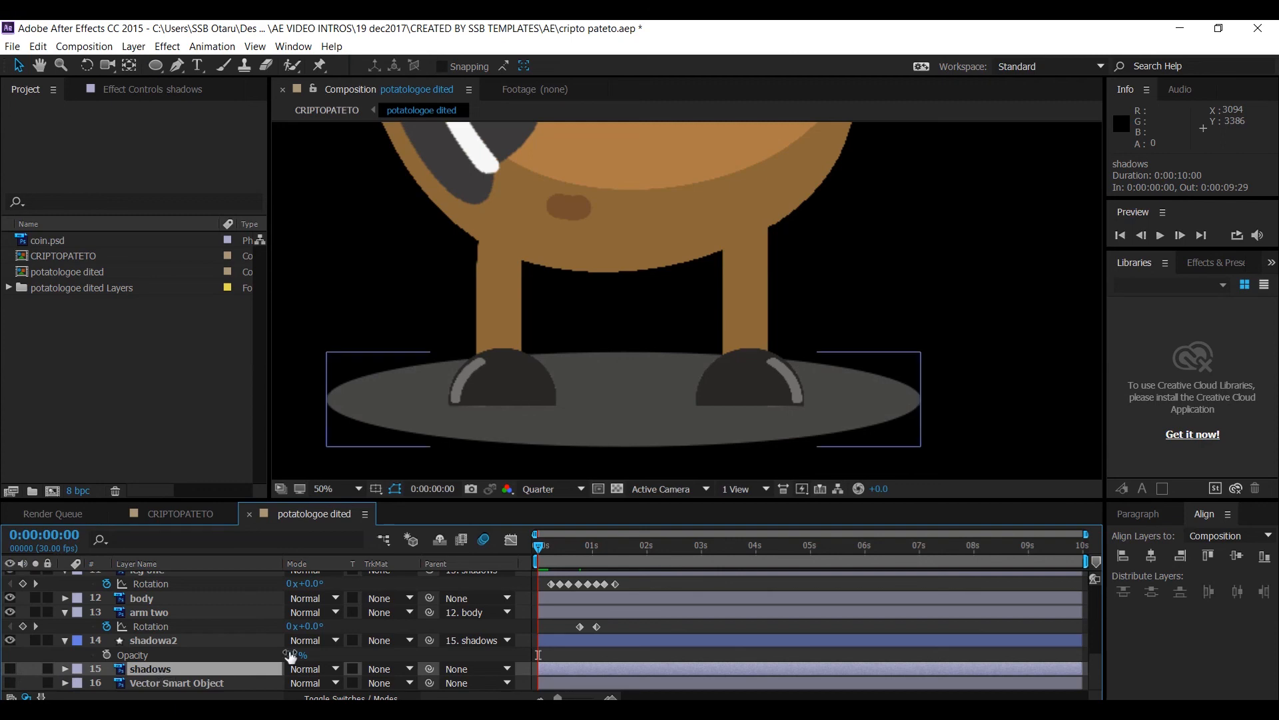
pyautogui.moveTo(545, 548); pyautogui.dragTo(597, 559)
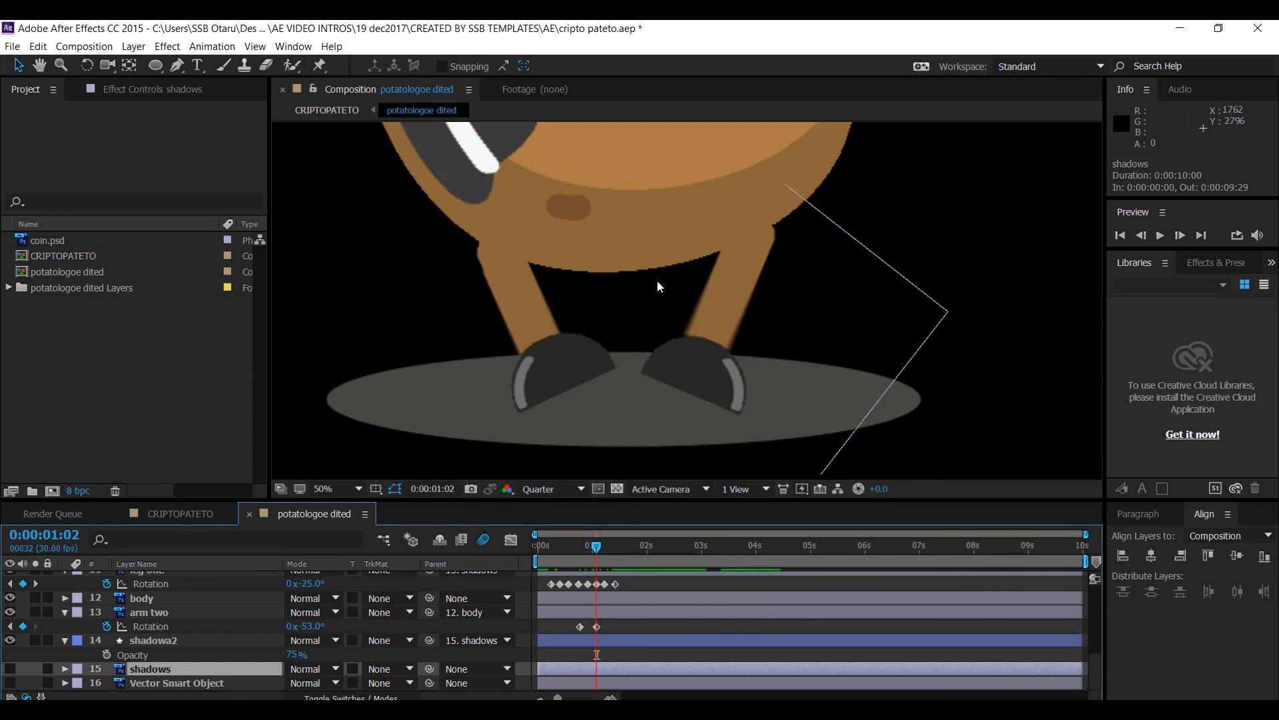
pyautogui.scroll(-4, 657, 280)
pyautogui.click(333, 490)
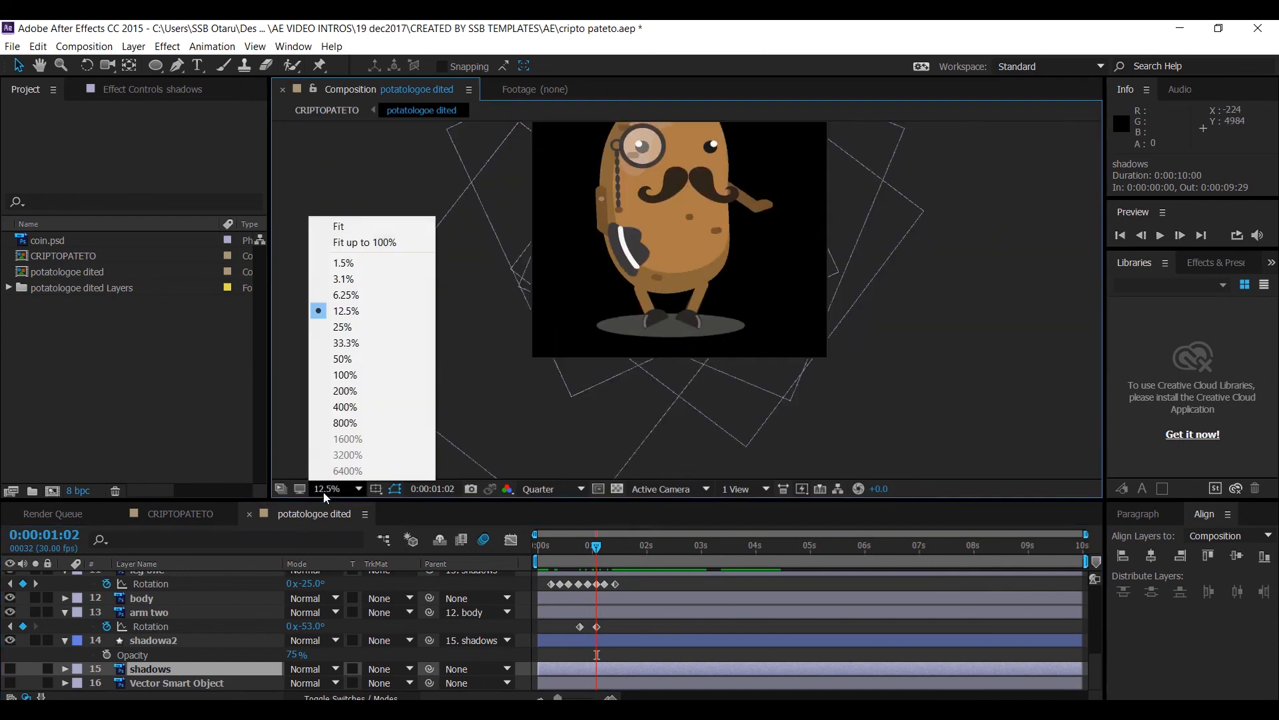
pyautogui.click(336, 226)
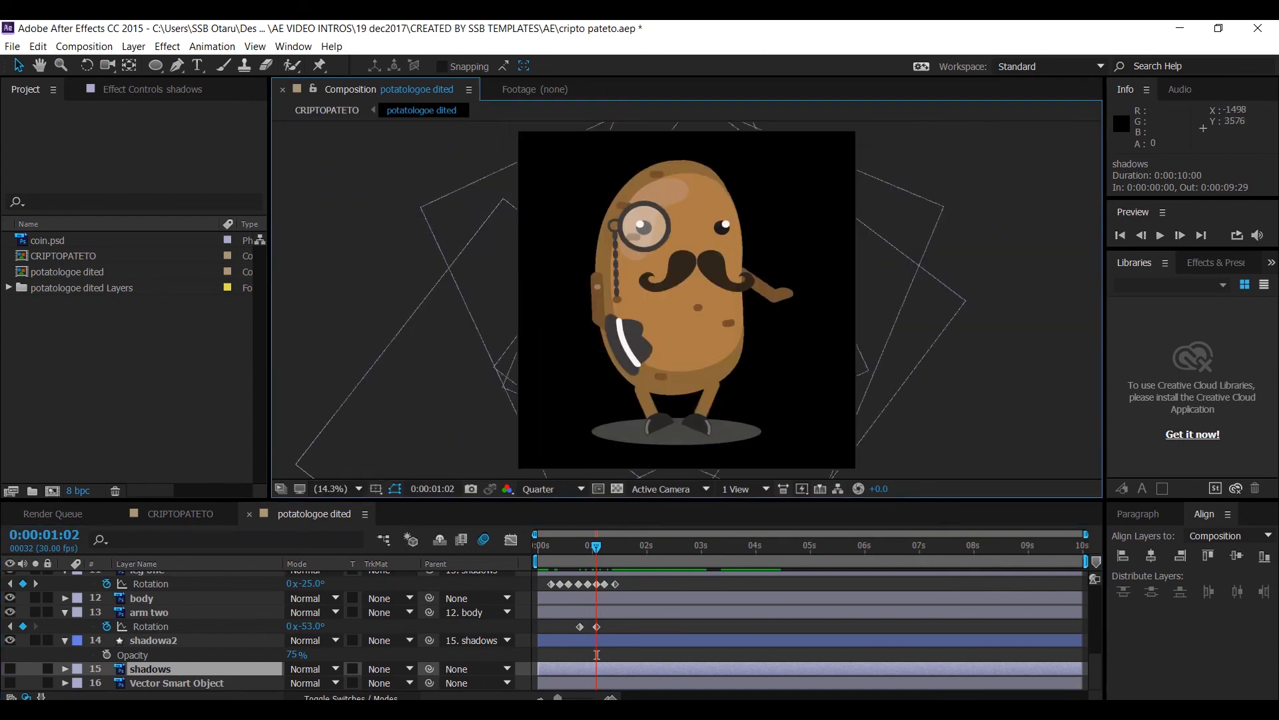
# Save the project and preview the CRIPTOPATETO composition from the start
pyautogui.click(180, 513)
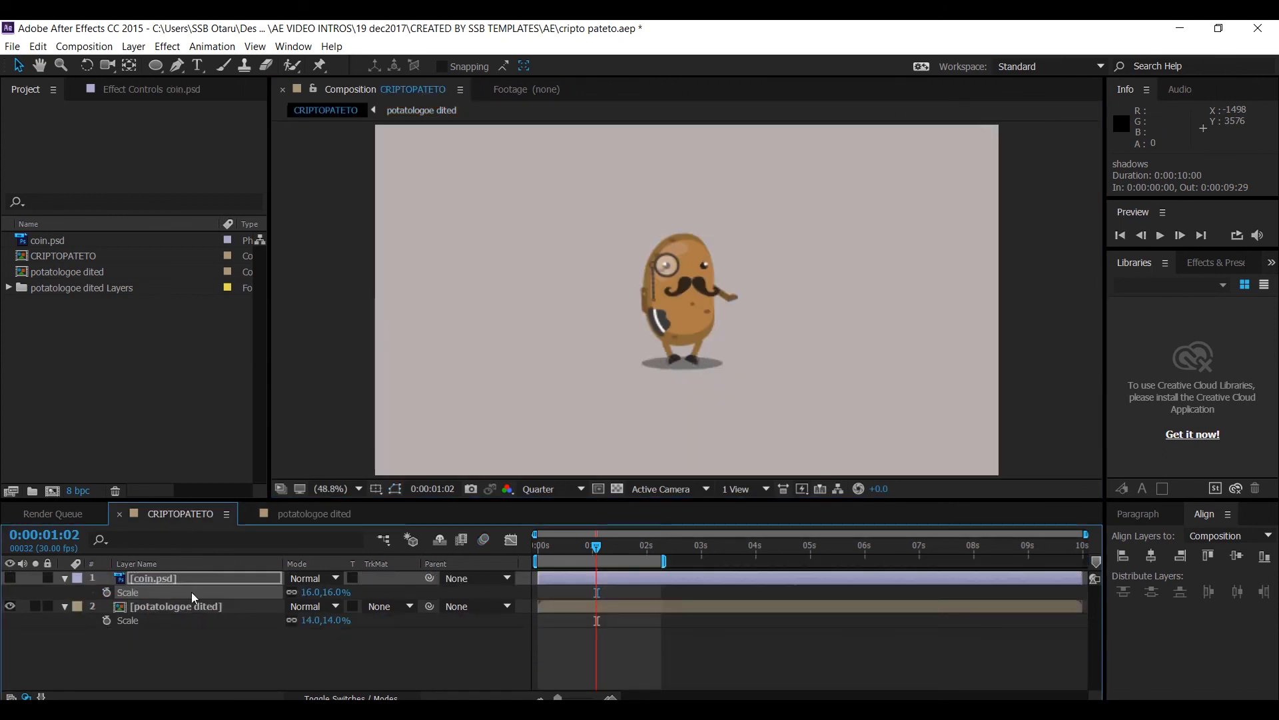
pyautogui.hotkey('ctrl', 's')
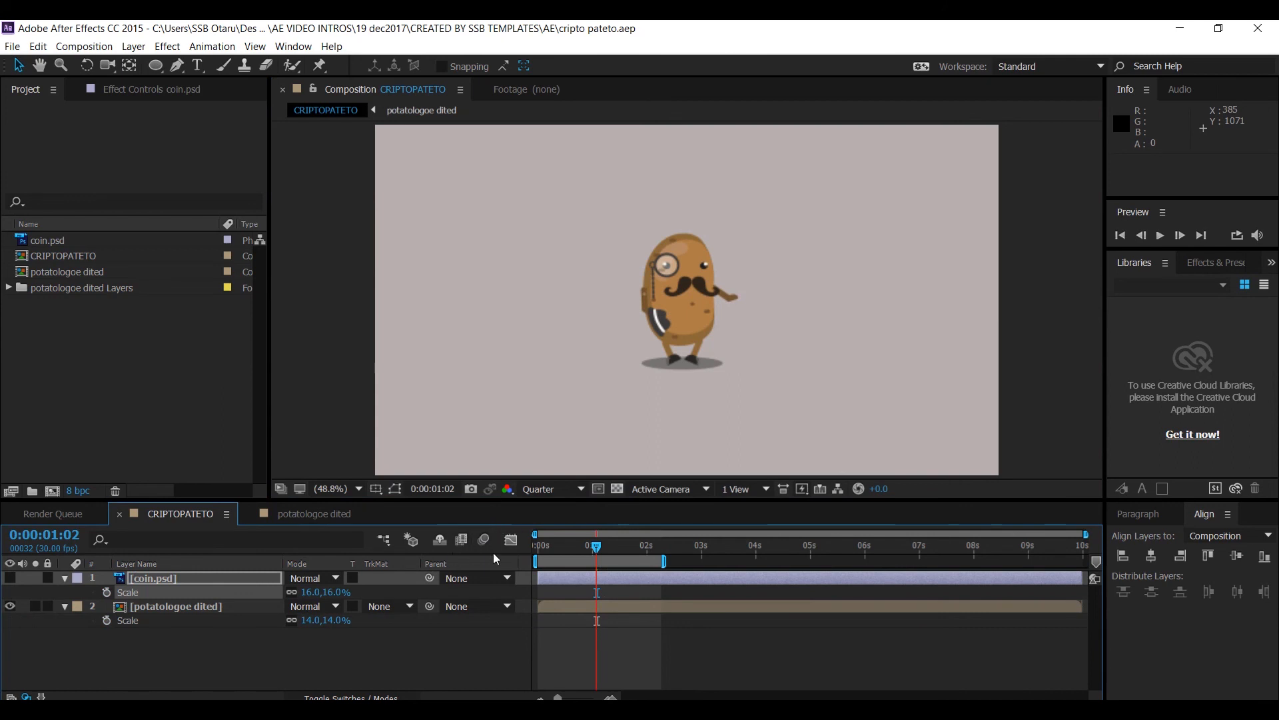
pyautogui.click(540, 547)
pyautogui.press('space')
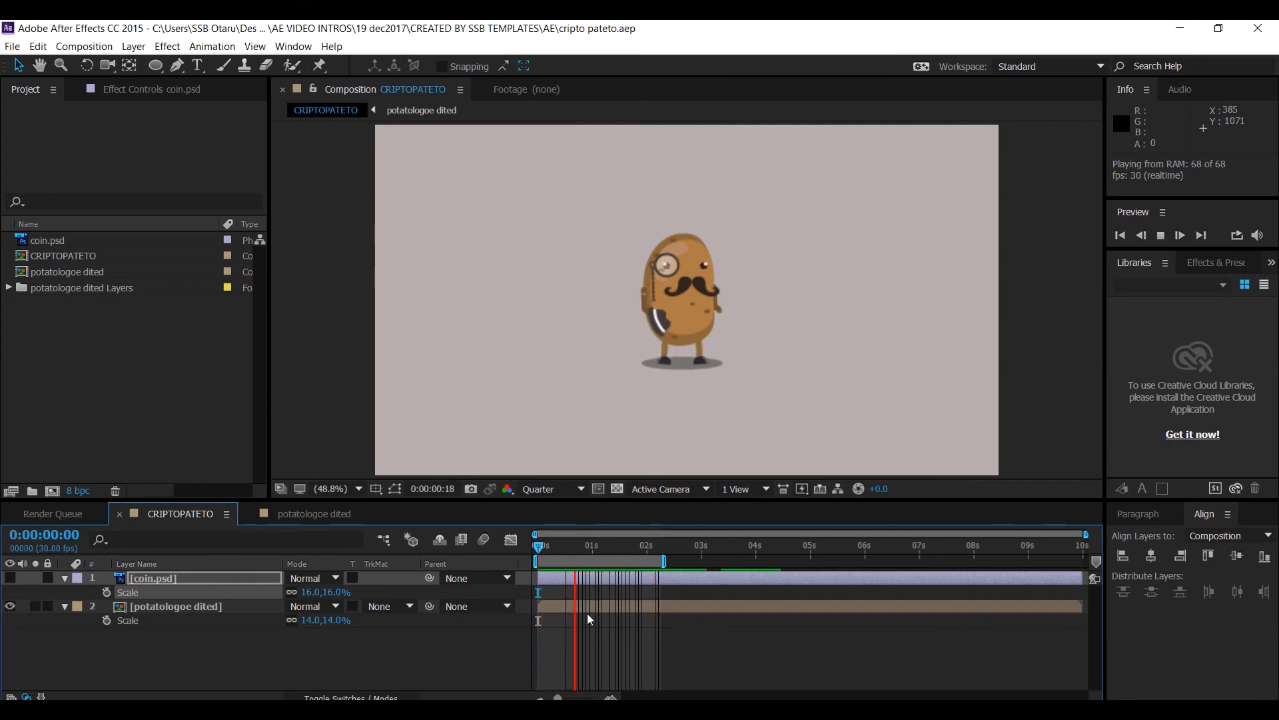
pyautogui.click(589, 546)
pyautogui.moveTo(609, 549)
pyautogui.mouseDown()
pyautogui.moveTo(544, 553)
pyautogui.moveTo(595, 557)
pyautogui.mouseUp()
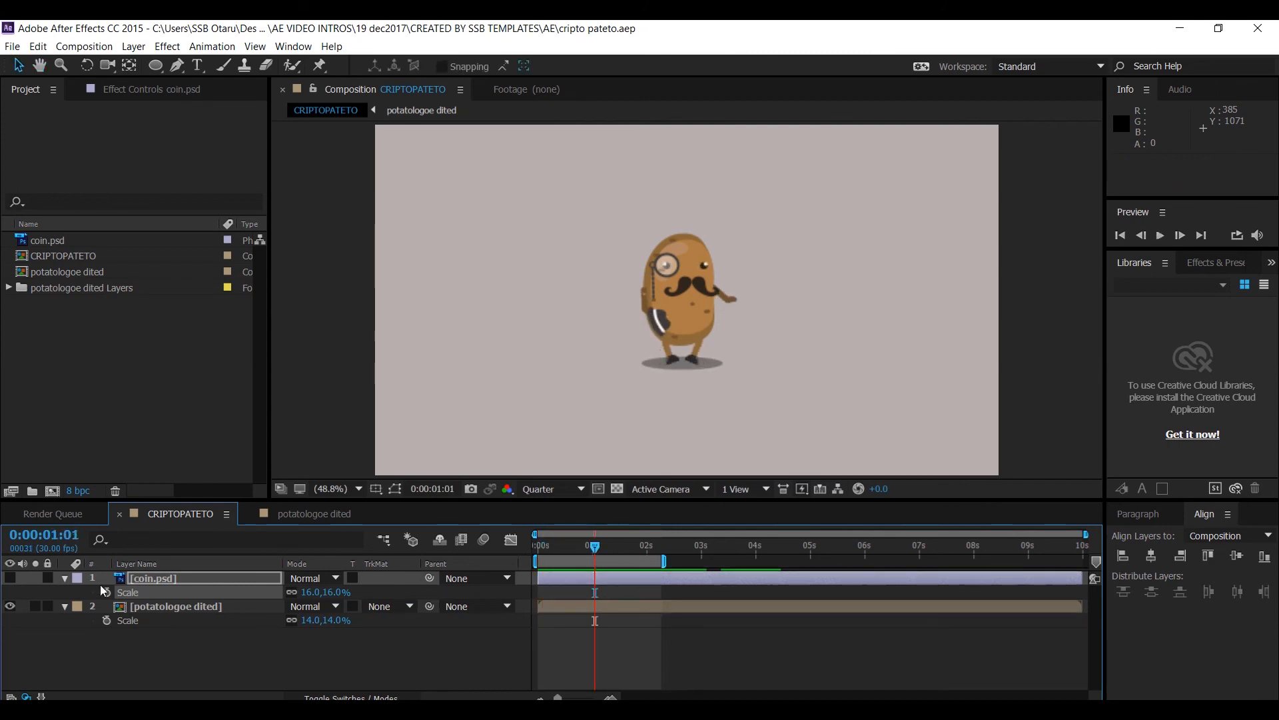
pyautogui.click(205, 578)
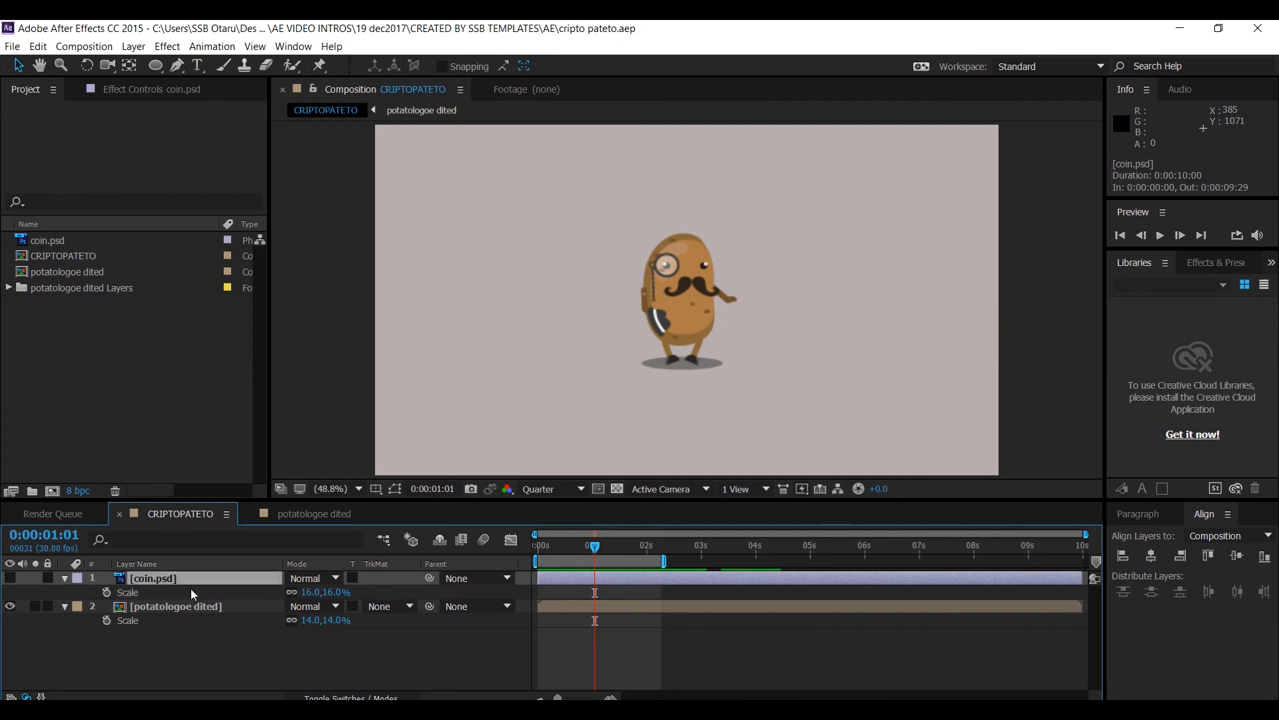
# In the potatologoe dited composition, start Rotation keyframing on the hat 2 layer at 0:00:01:22
pyautogui.click(293, 513)
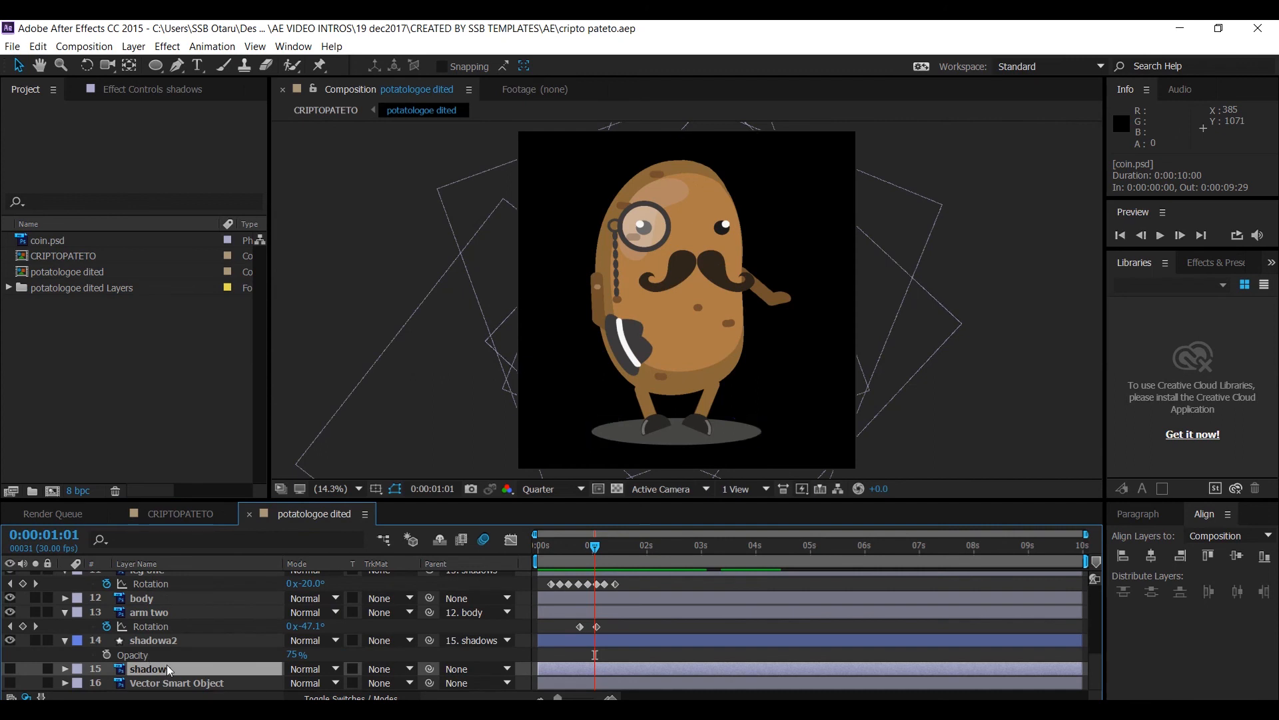
pyautogui.scroll(10, 158, 623)
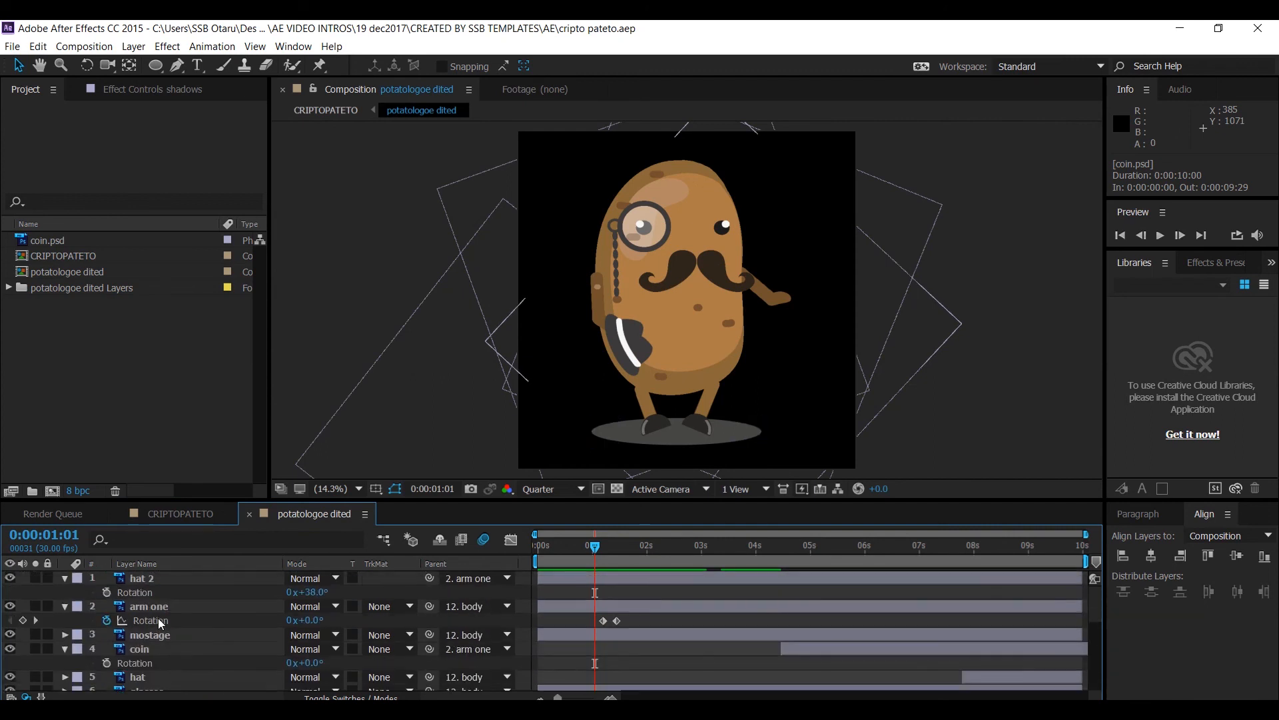
pyautogui.click(159, 579)
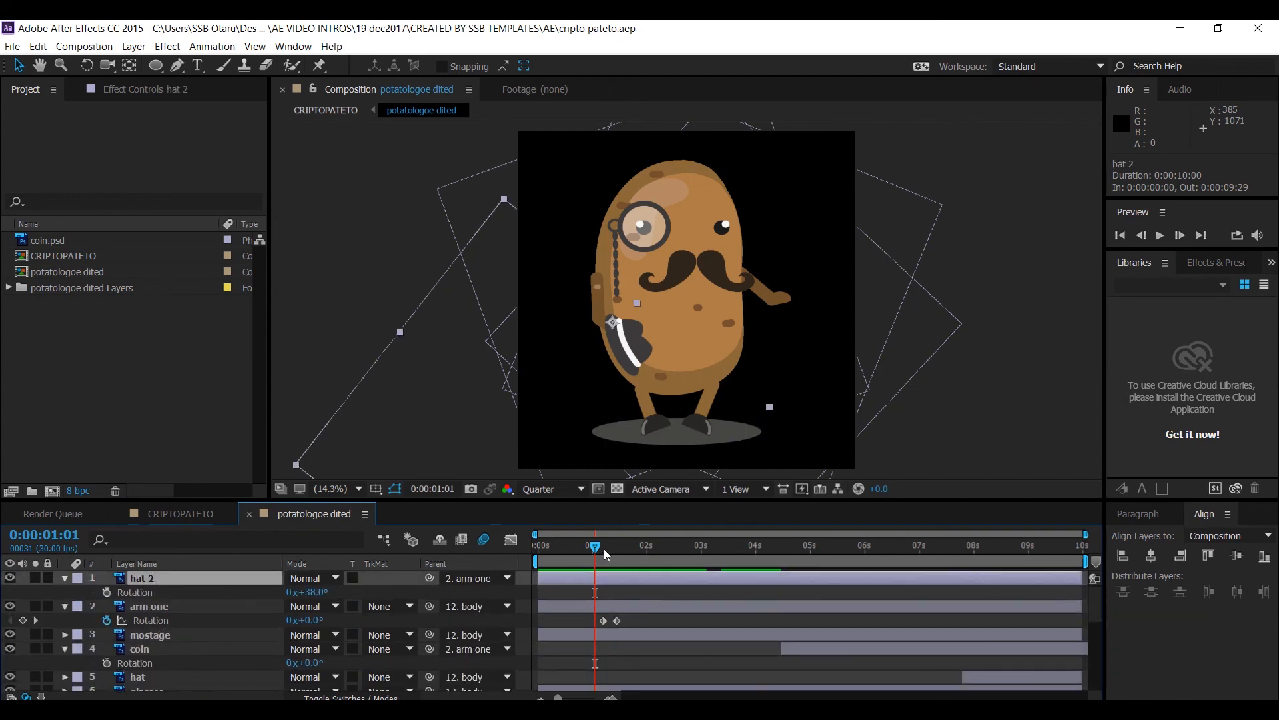
pyautogui.moveTo(604, 549); pyautogui.dragTo(633, 553)
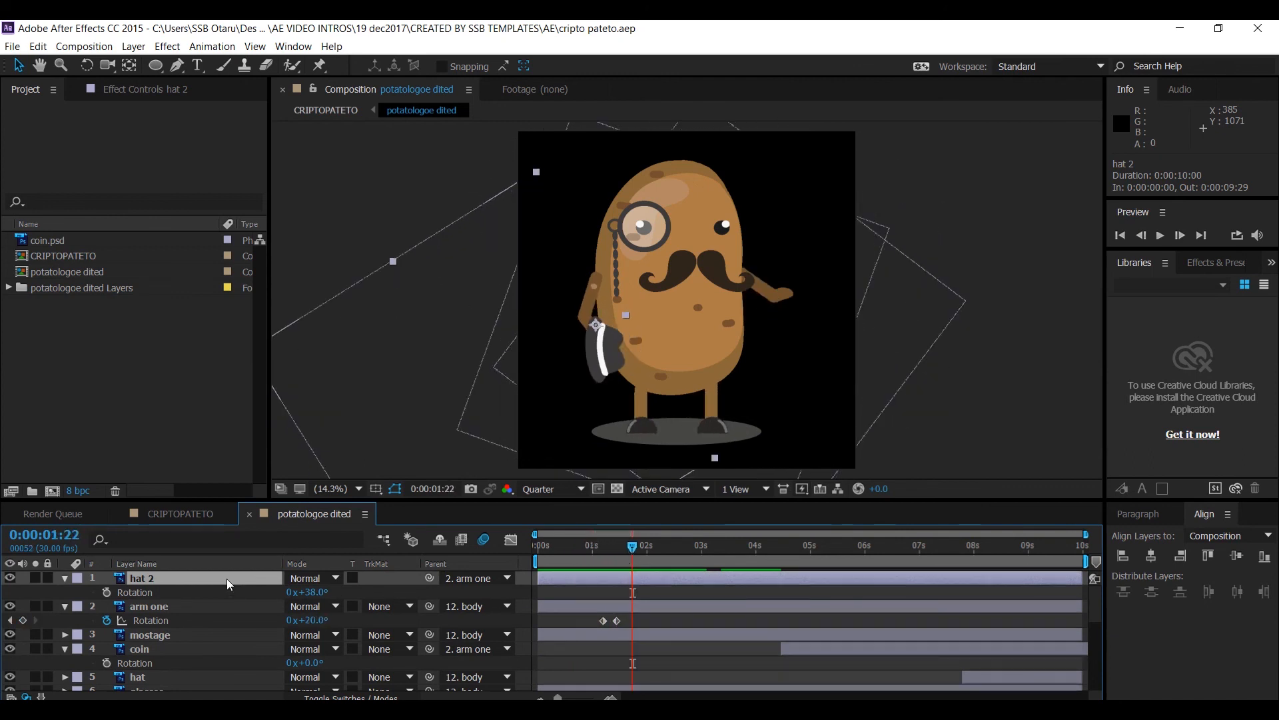
pyautogui.click(106, 596)
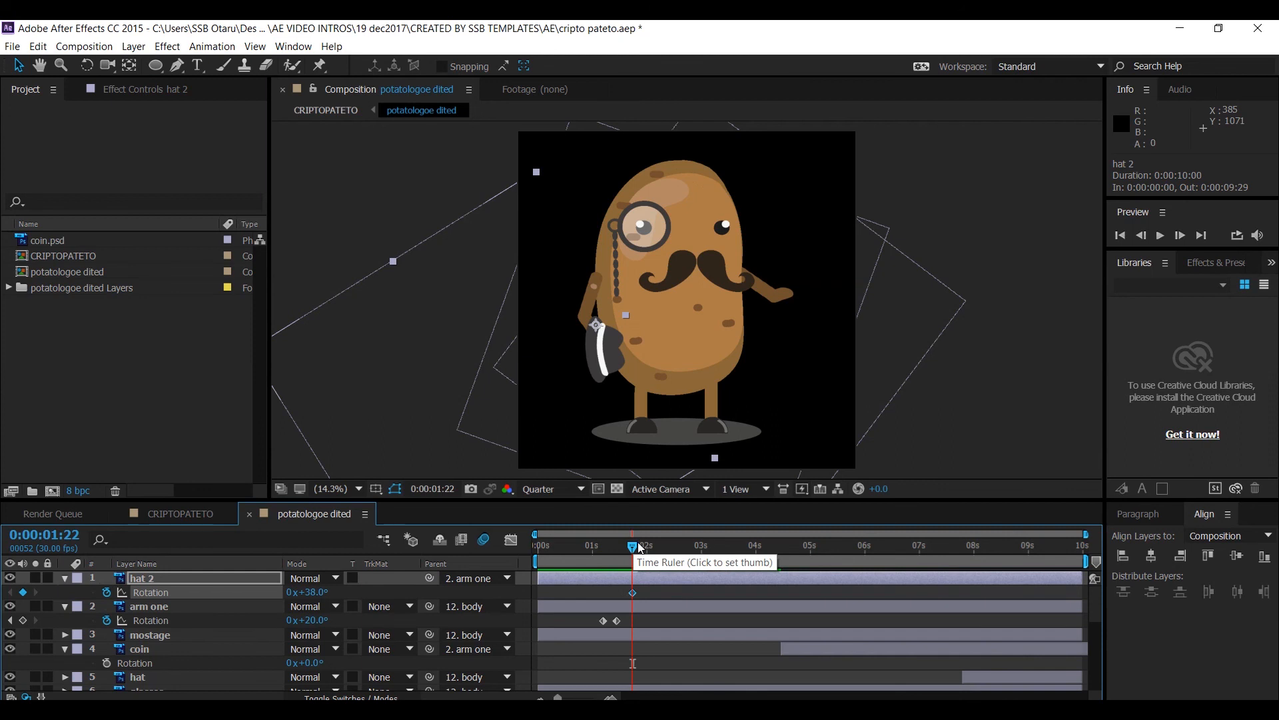
# Keyframe the hat 2 swing by holding its current Rotation at 0:00:01:11 and setting it to 51° at 0:00:01:15
pyautogui.moveTo(635, 545); pyautogui.dragTo(615, 550)
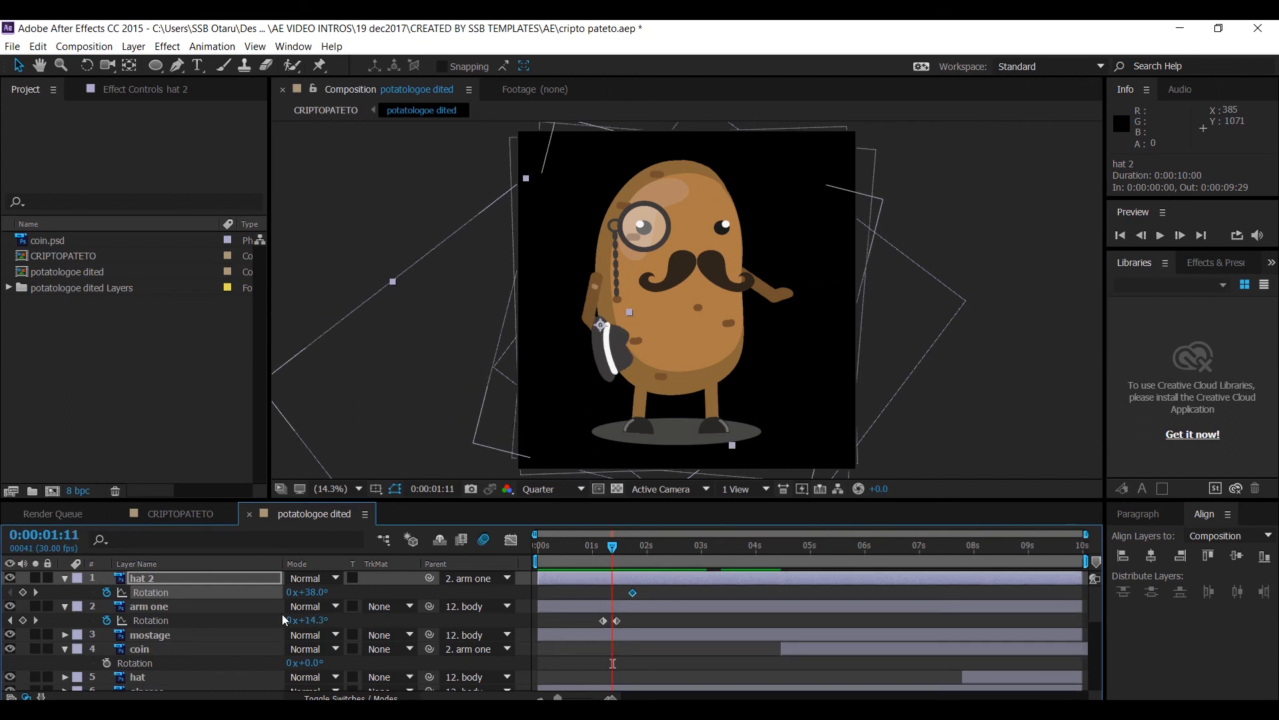
pyautogui.click(24, 592)
pyautogui.moveTo(614, 546); pyautogui.dragTo(621, 547)
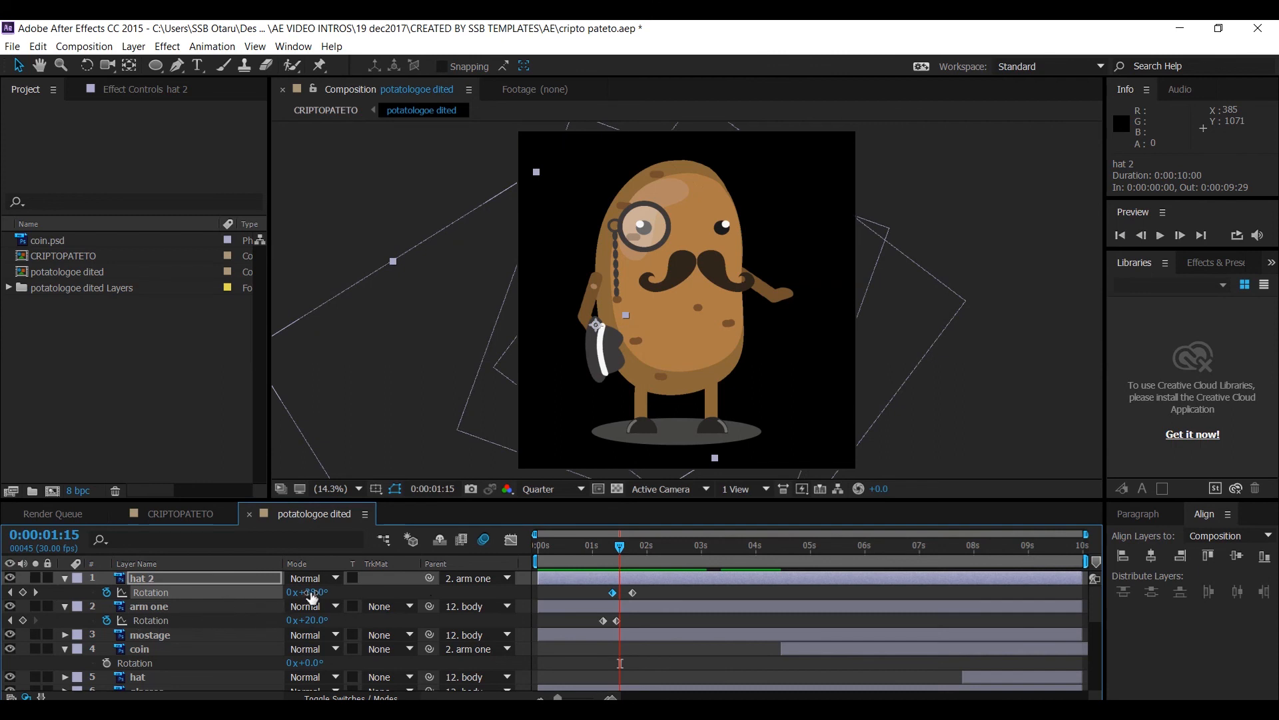
pyautogui.moveTo(313, 593); pyautogui.dragTo(321, 592)
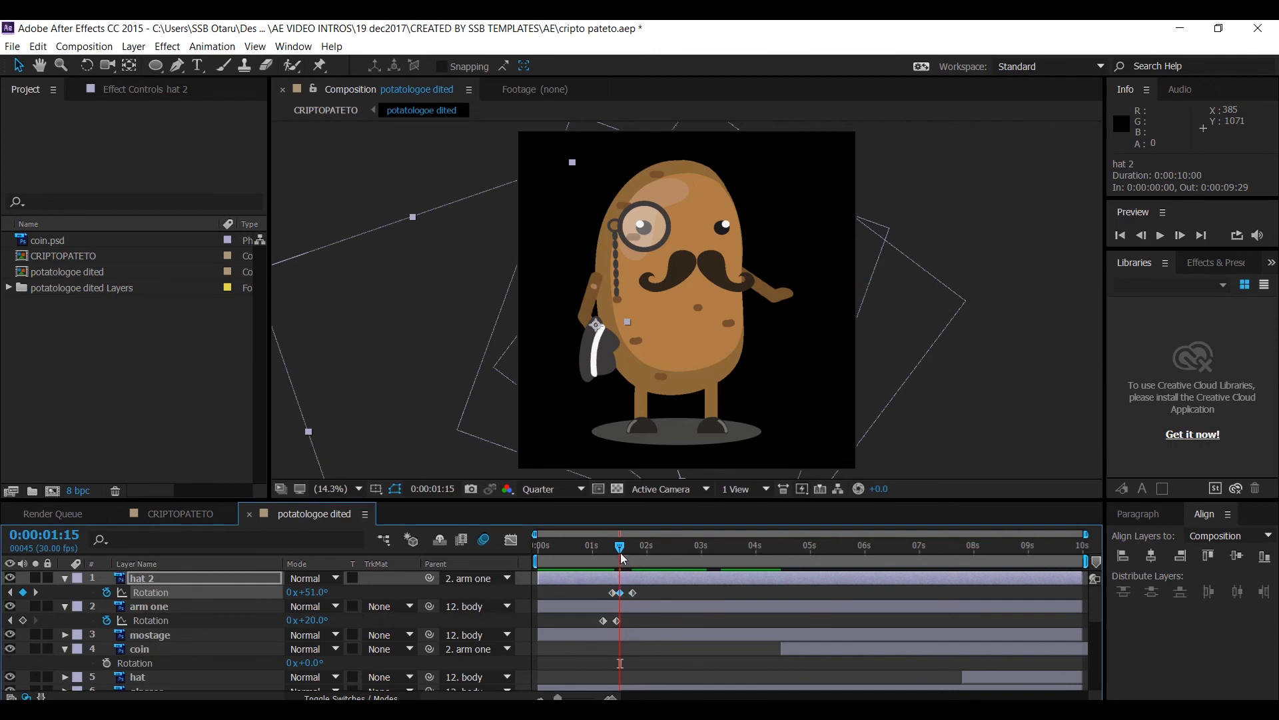
pyautogui.moveTo(620, 548); pyautogui.dragTo(618, 590)
pyautogui.click(618, 593)
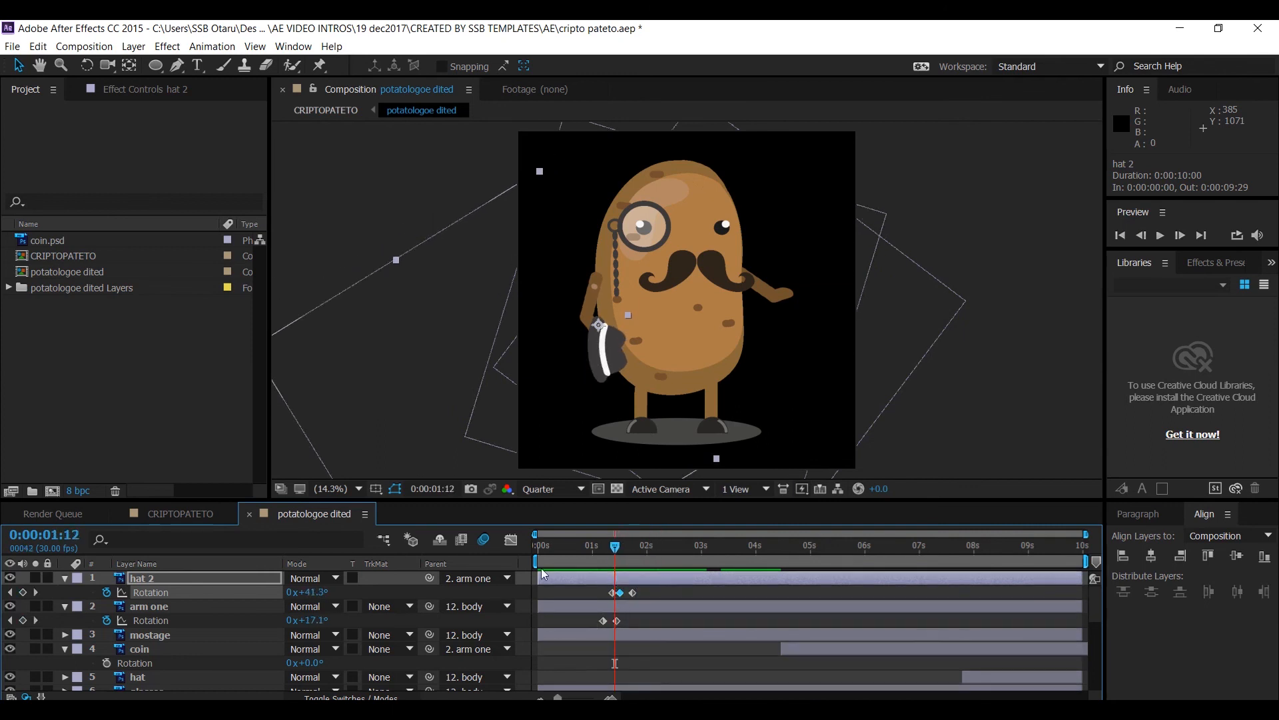
# Save the project and play back the hat swing in the CRIPTOPATETO composition
pyautogui.click(181, 513)
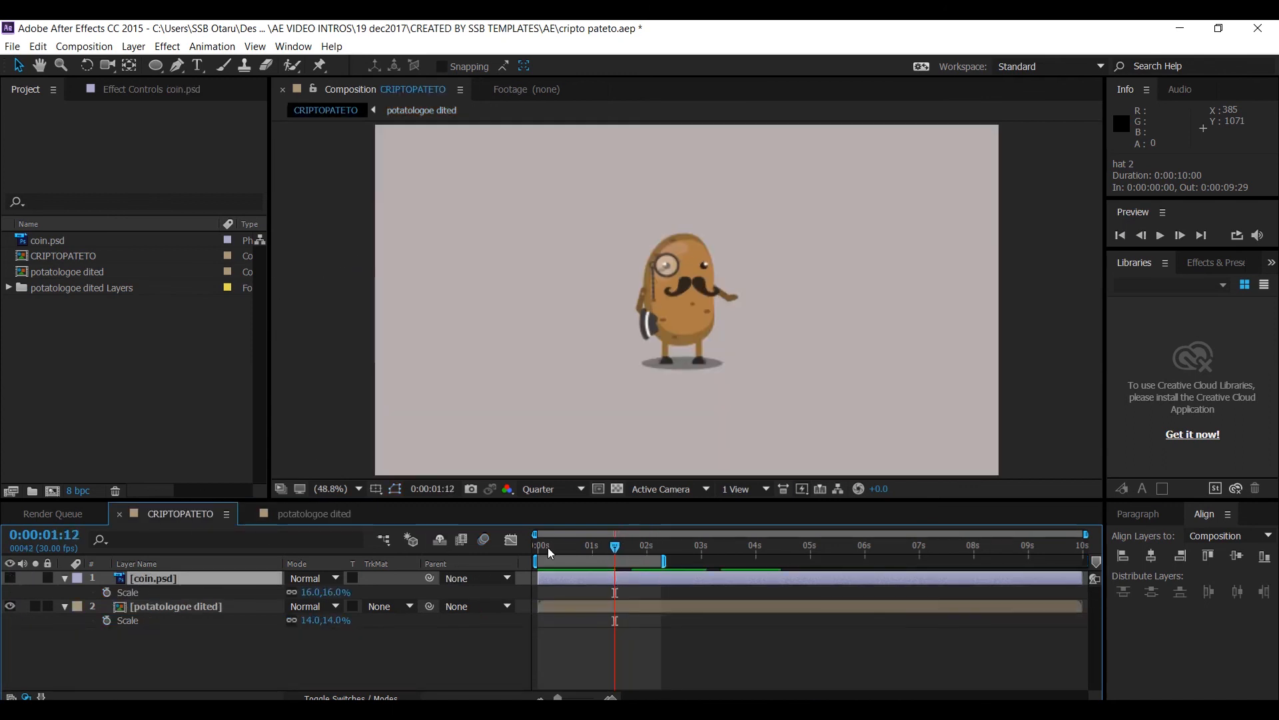
pyautogui.hotkey('ctrl', 's')
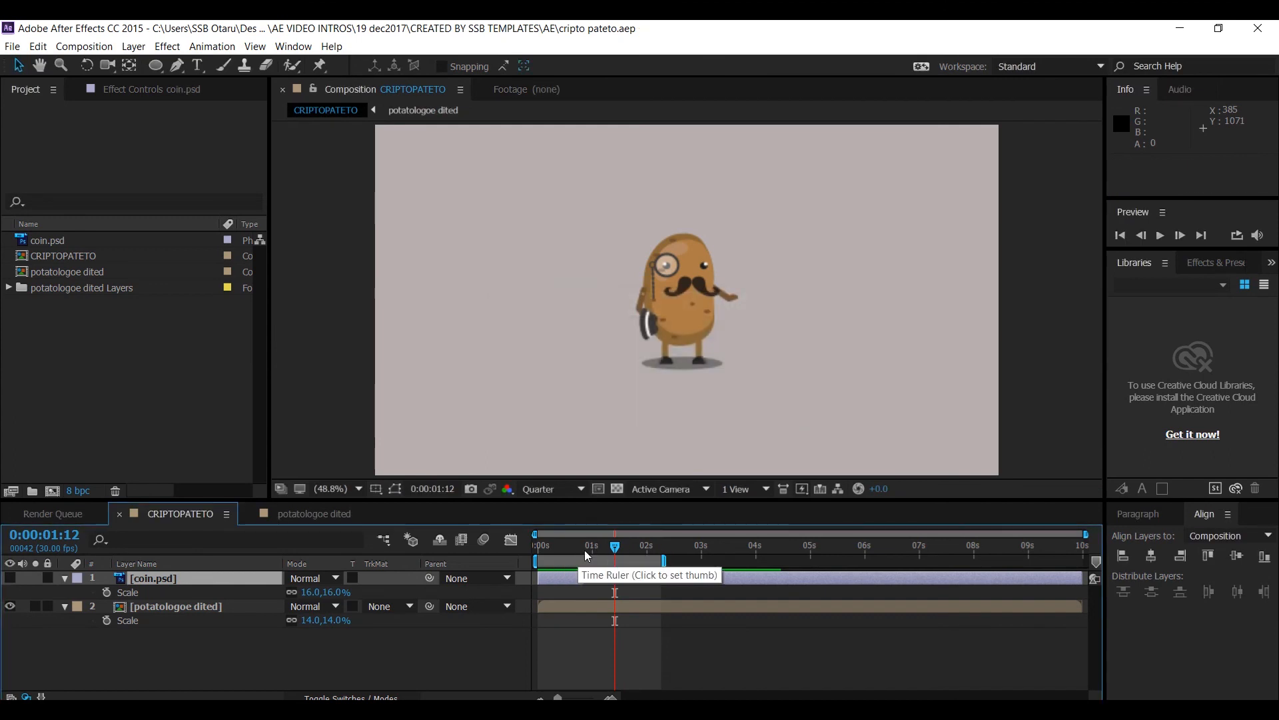
pyautogui.click(598, 549)
pyautogui.press('space')
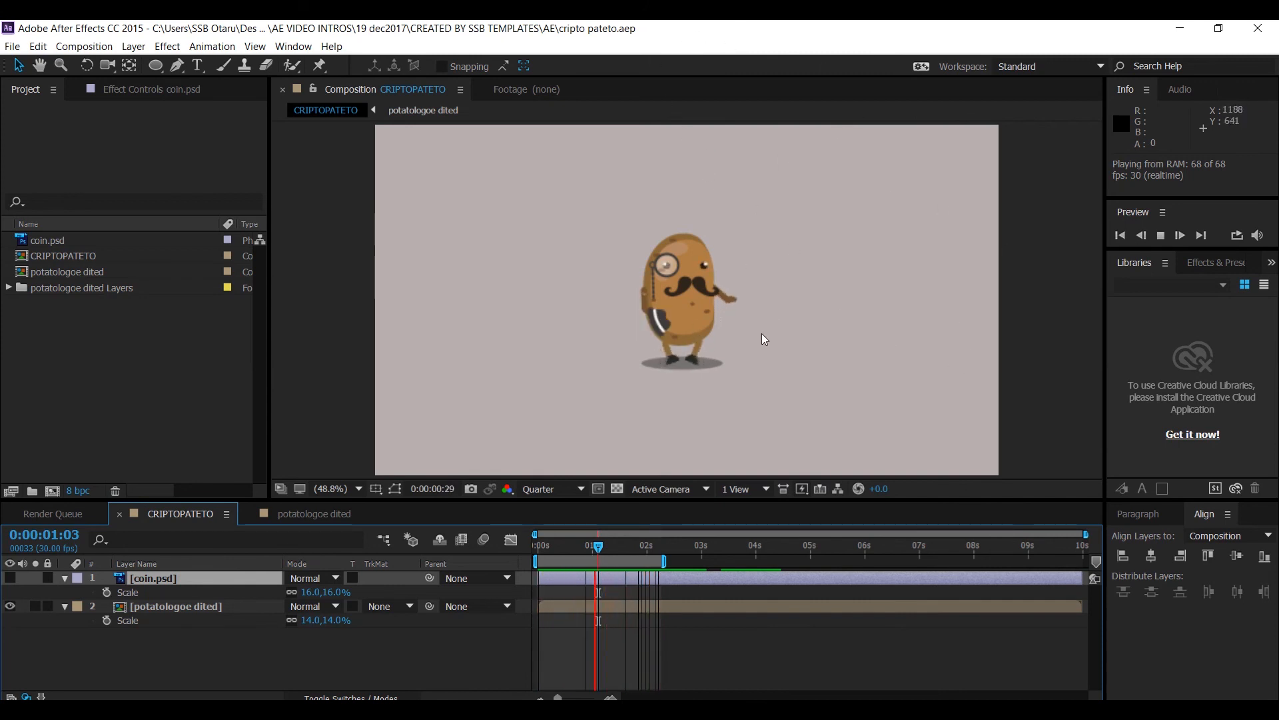
pyautogui.press('space')
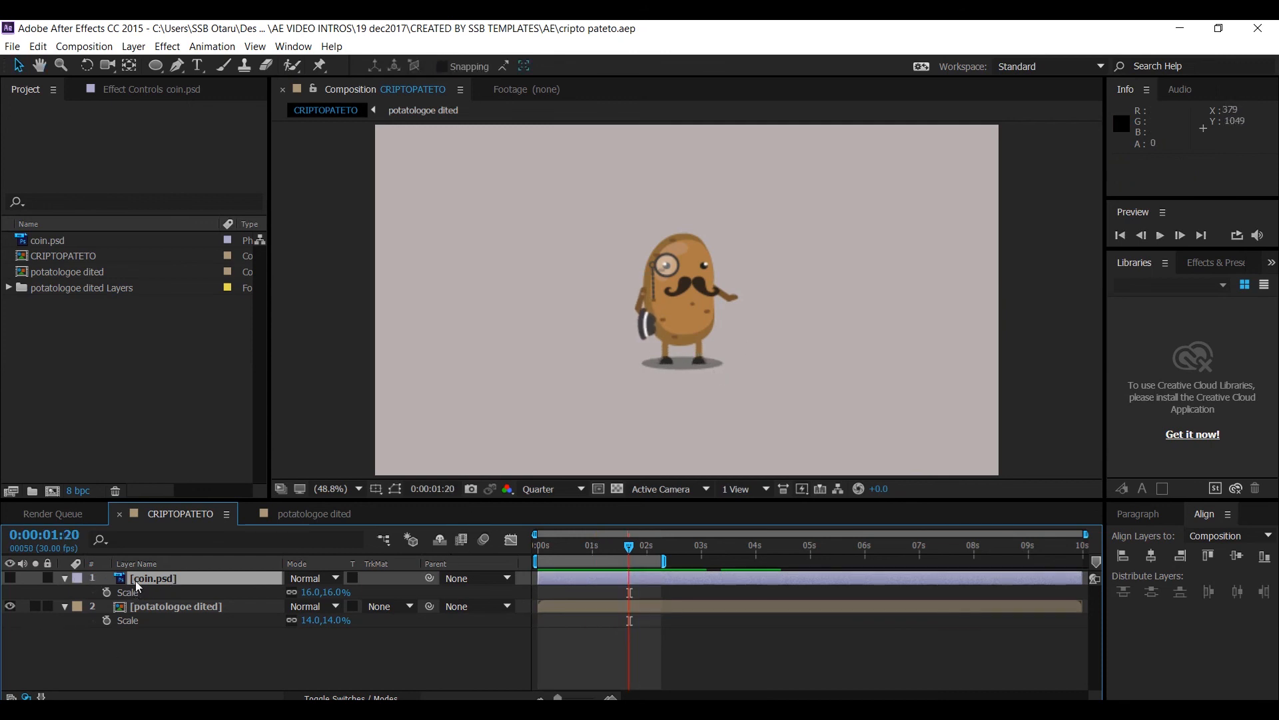
# Reopen the potatologoe dited composition to continue with the hat 2 Rotation keyframes
pyautogui.click(74, 517)
pyautogui.click(331, 514)
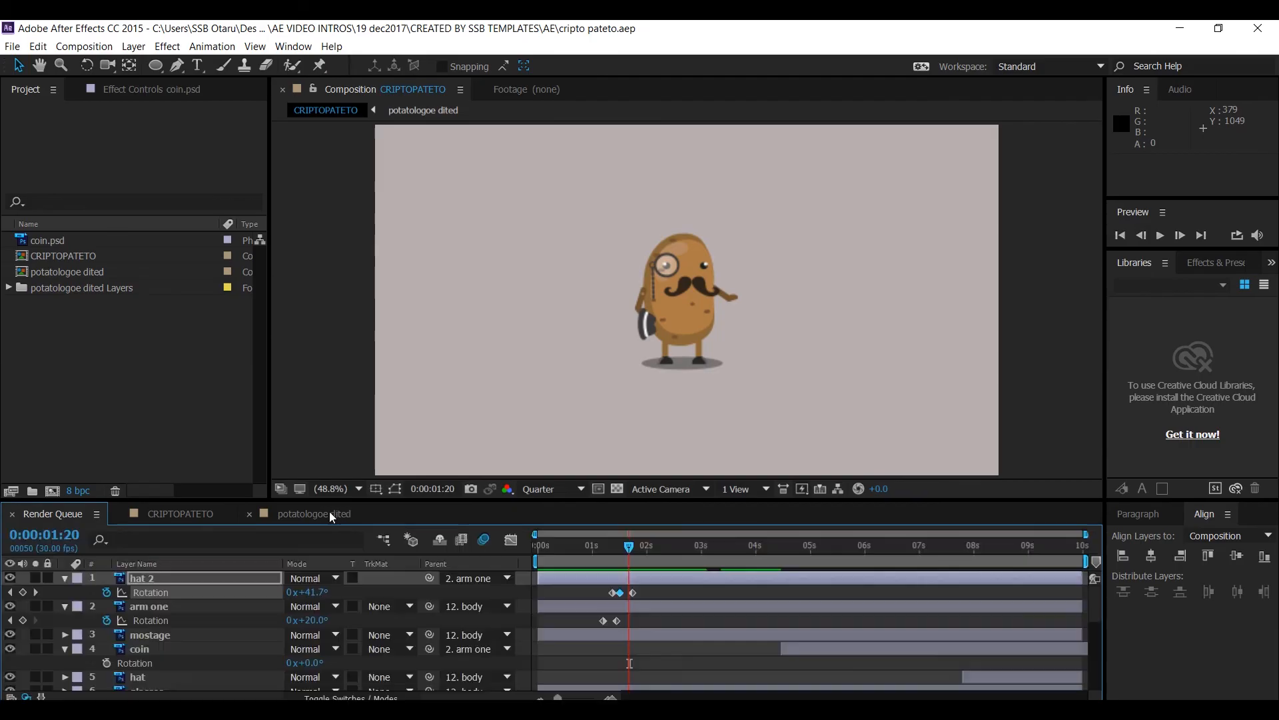